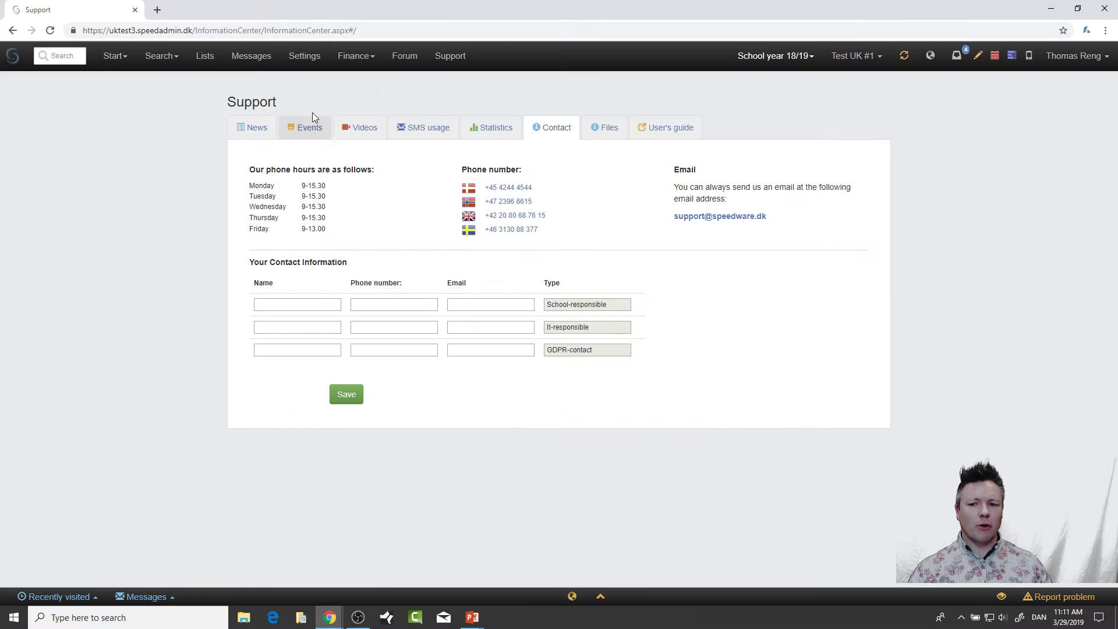
Open the student search and bring up the record of the first student in the list
left_click(160, 56)
left_click(159, 83)
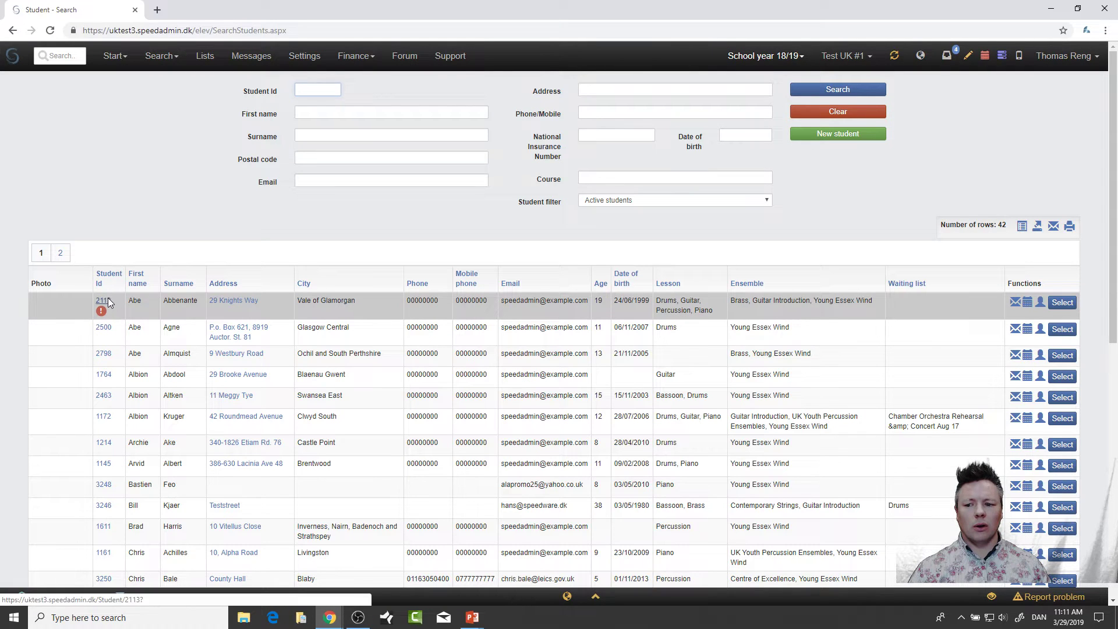
left_click(104, 300)
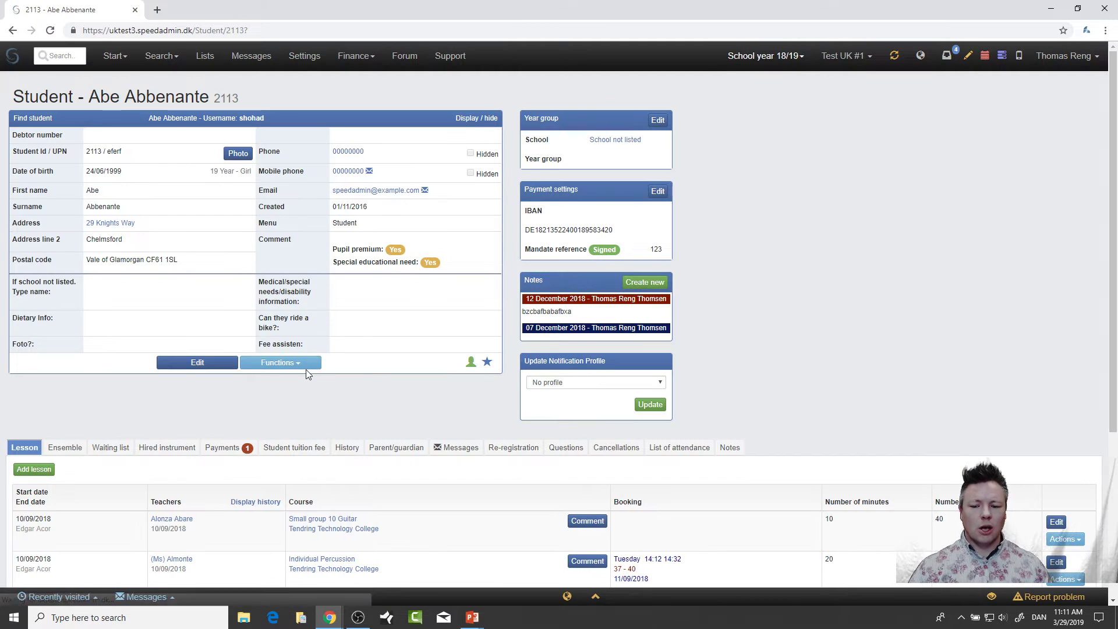
Examine the functions available on the student's record, including the anonymisation, de-registration and deletion options
left_click(309, 368)
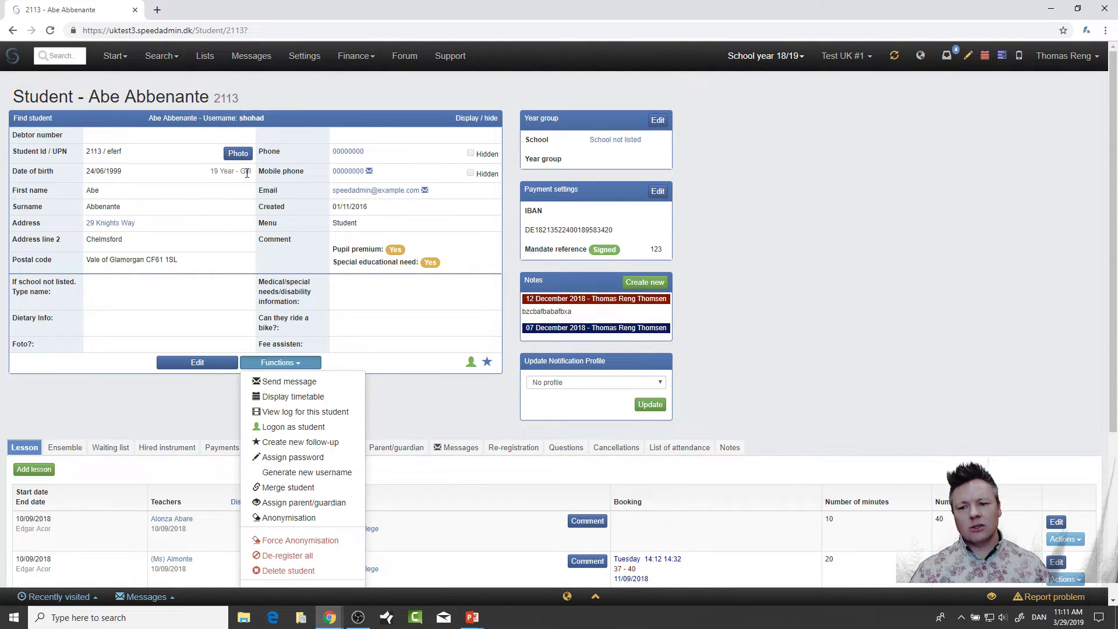
scroll(237, 227, "down", 2)
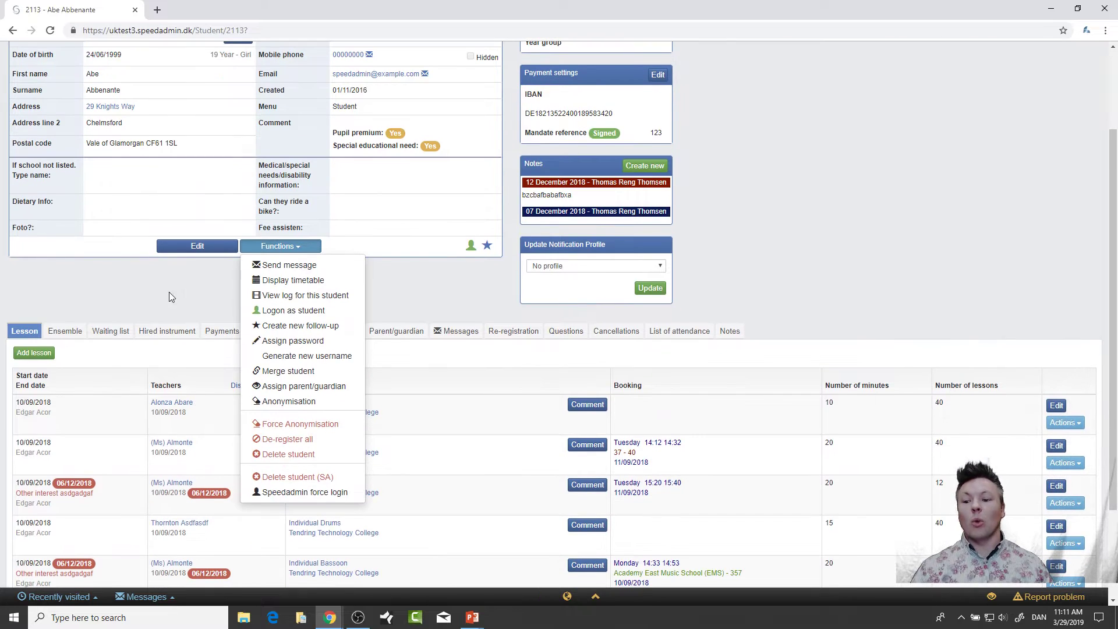
left_click(159, 302)
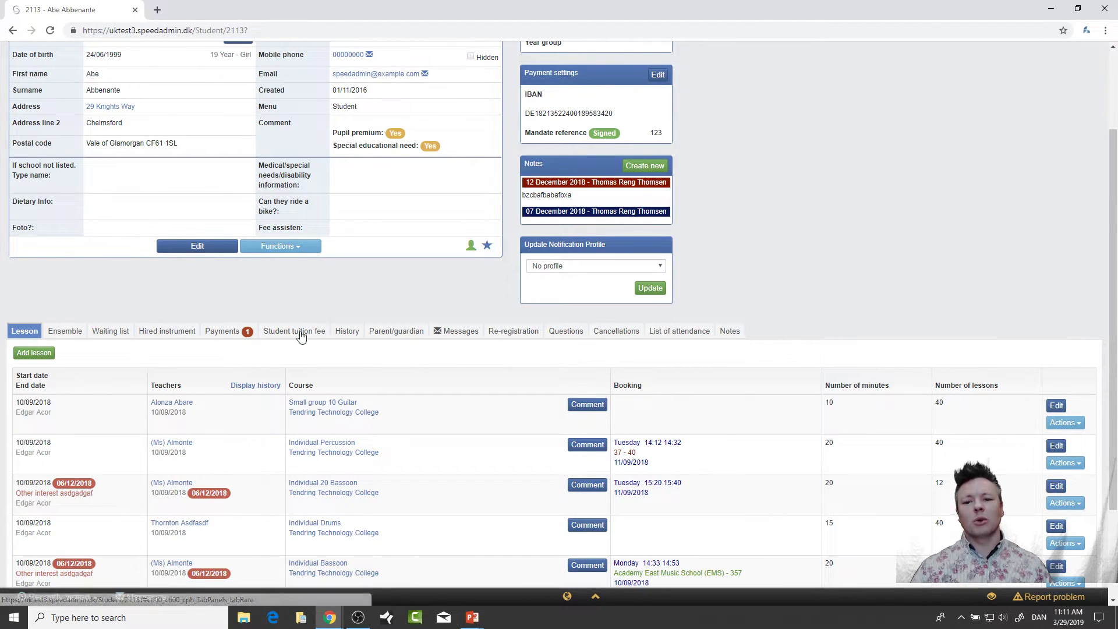
scroll(298, 337, "up", 2)
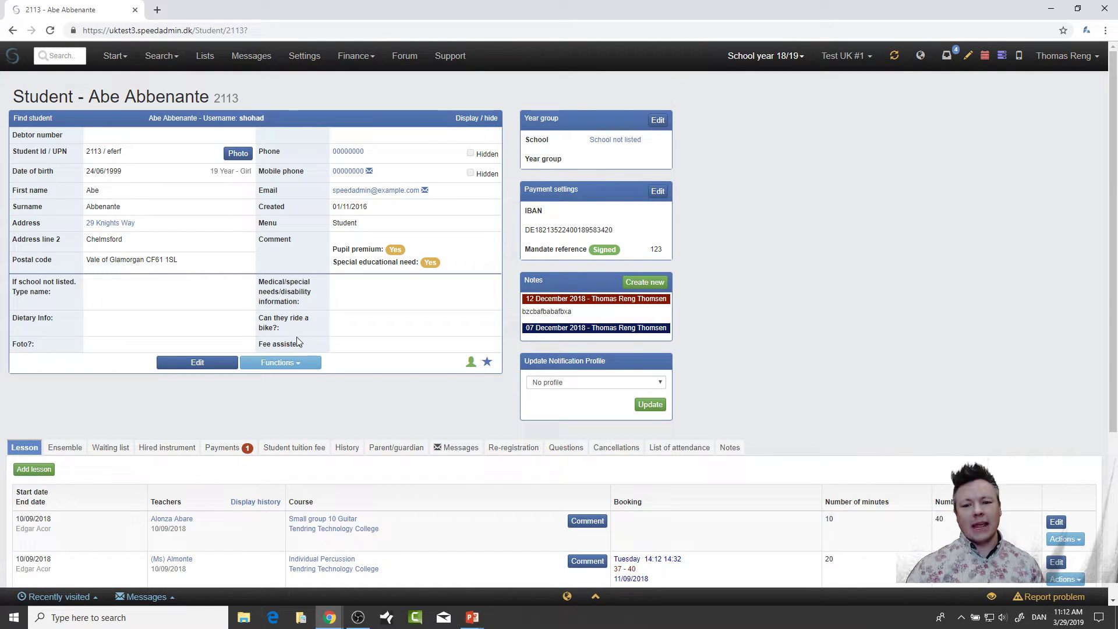
left_click(299, 365)
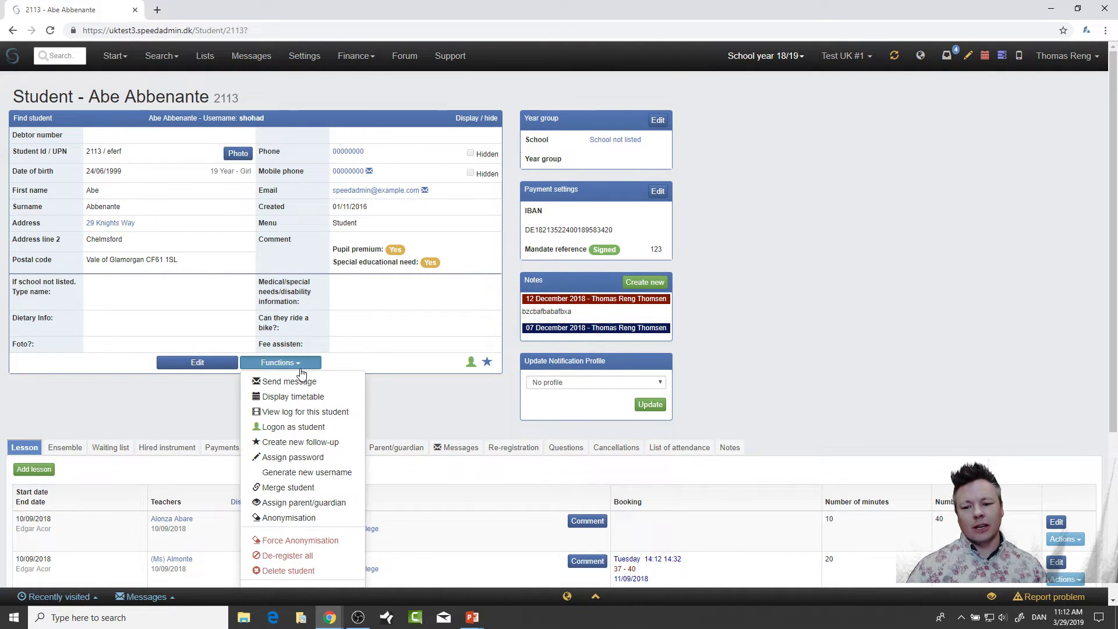
scroll(312, 565, "down", 1)
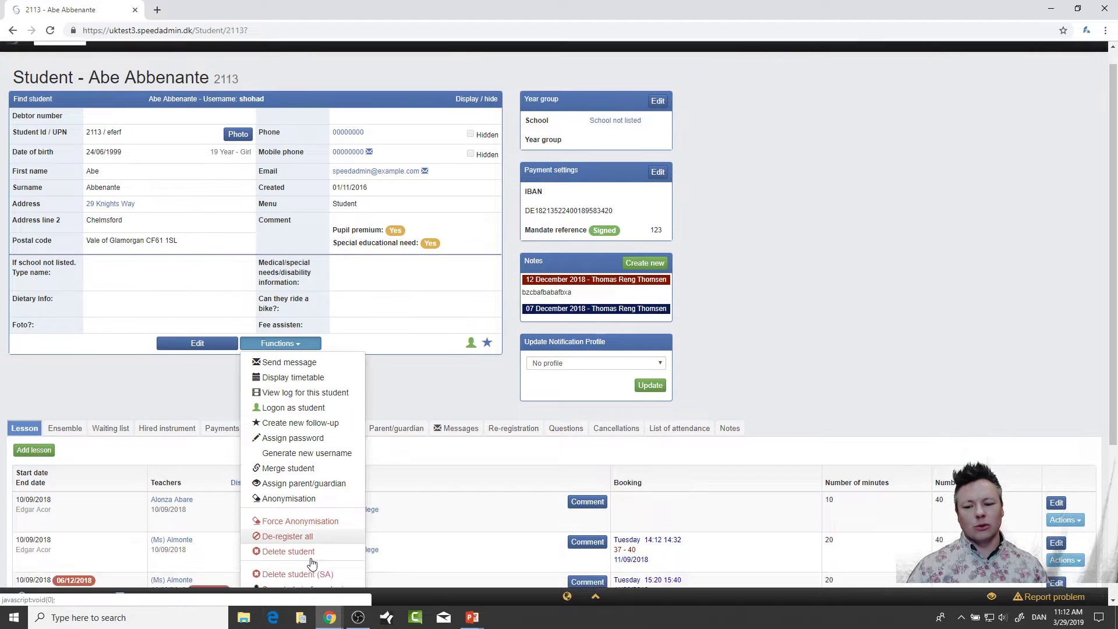
scroll(312, 562, "down", 2)
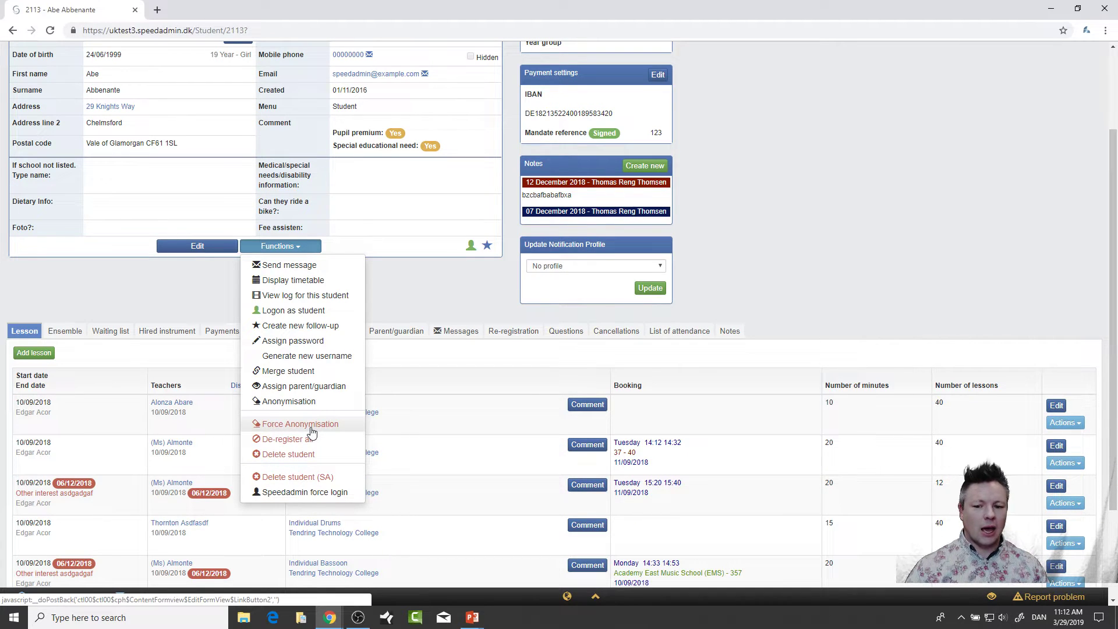
left_click(442, 288)
scroll(437, 300, "up", 1)
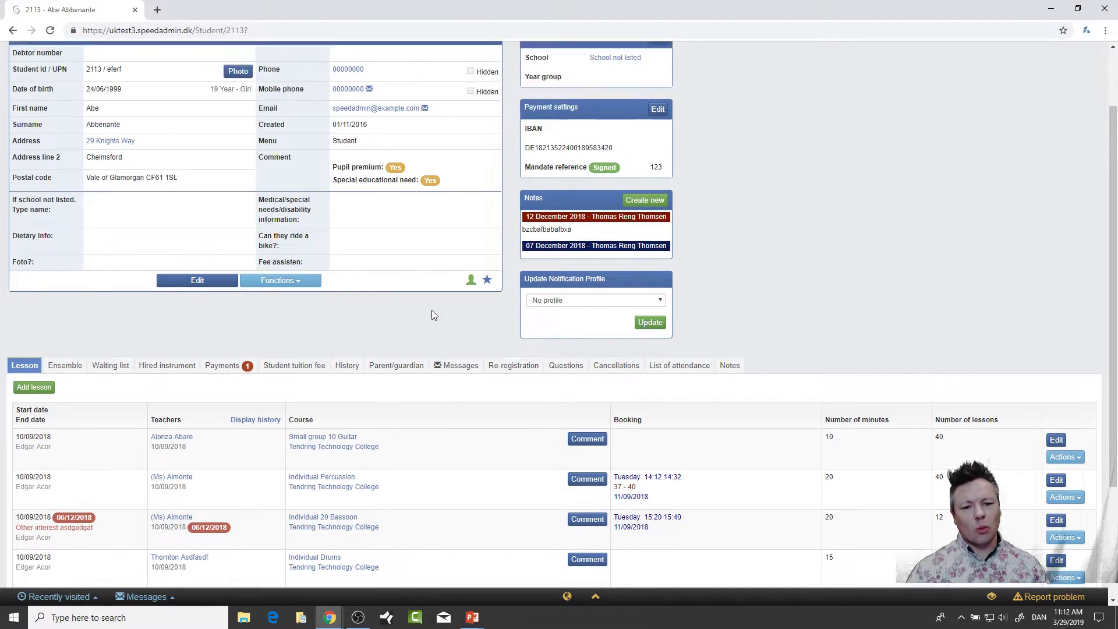
scroll(431, 310, "up", 2)
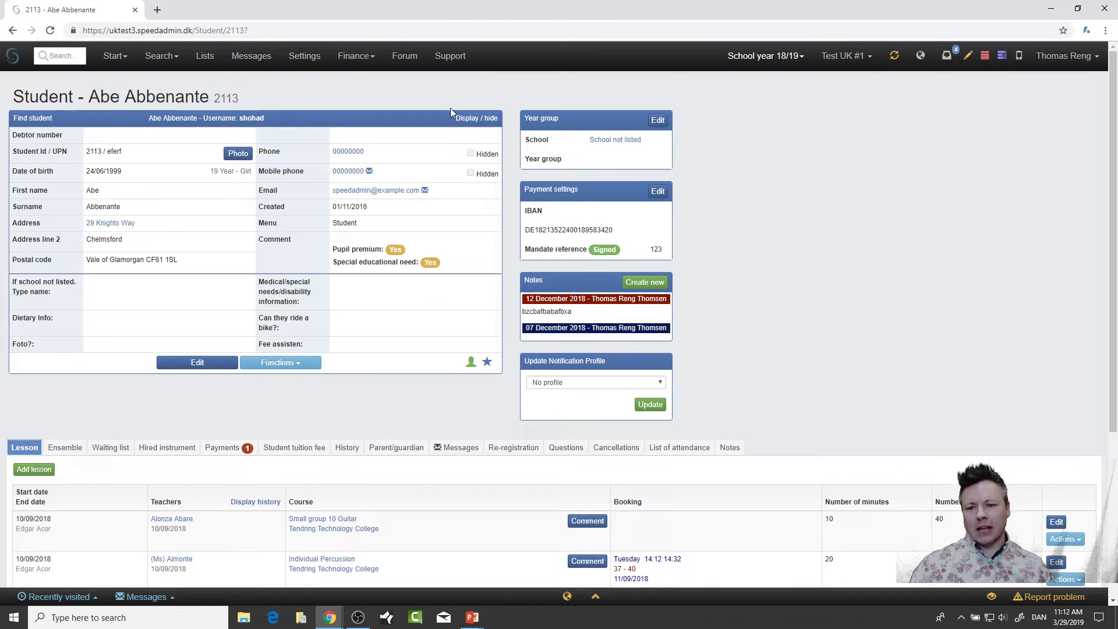
On the anonymisation page, opened from the settings in a new tab, choose all profiles for School year 15/16 and earlier
middle_click(307, 58)
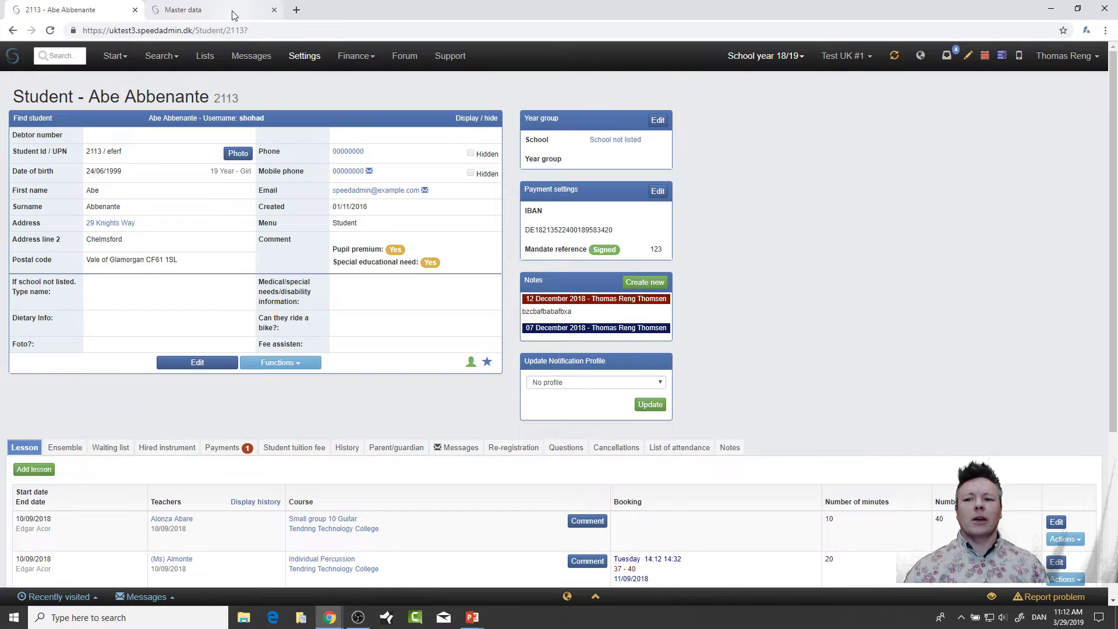
left_click(205, 14)
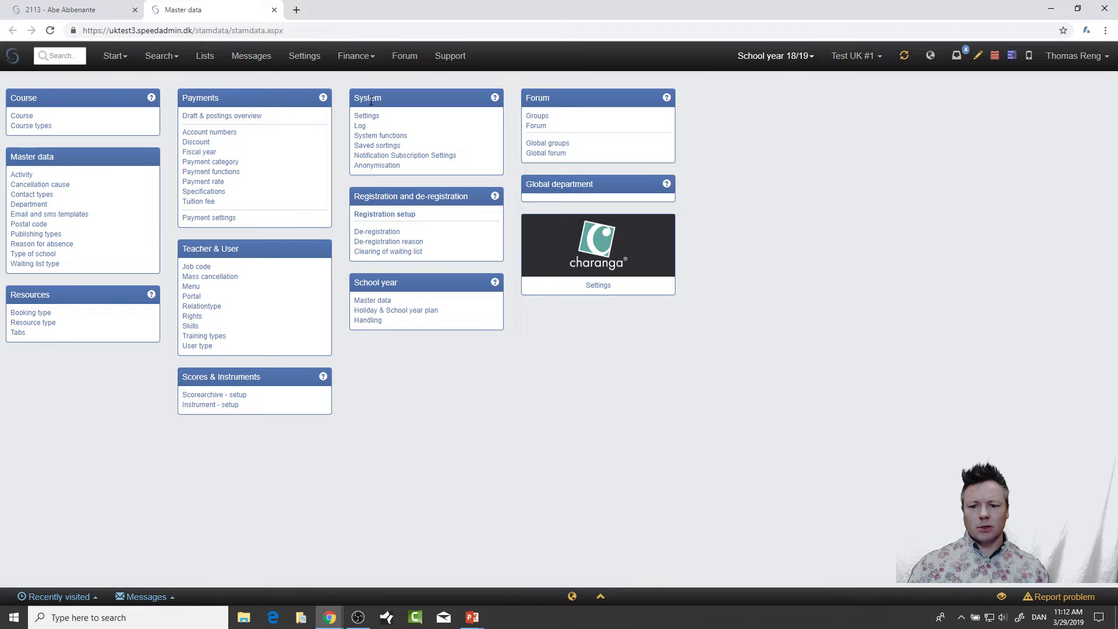
left_click(394, 166)
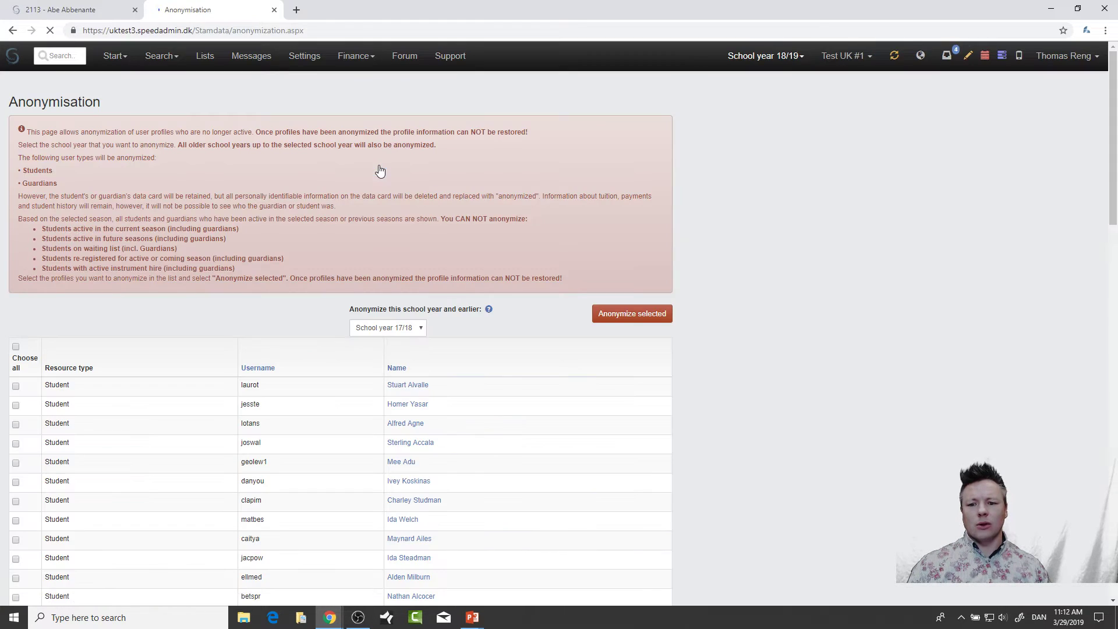
left_click(418, 328)
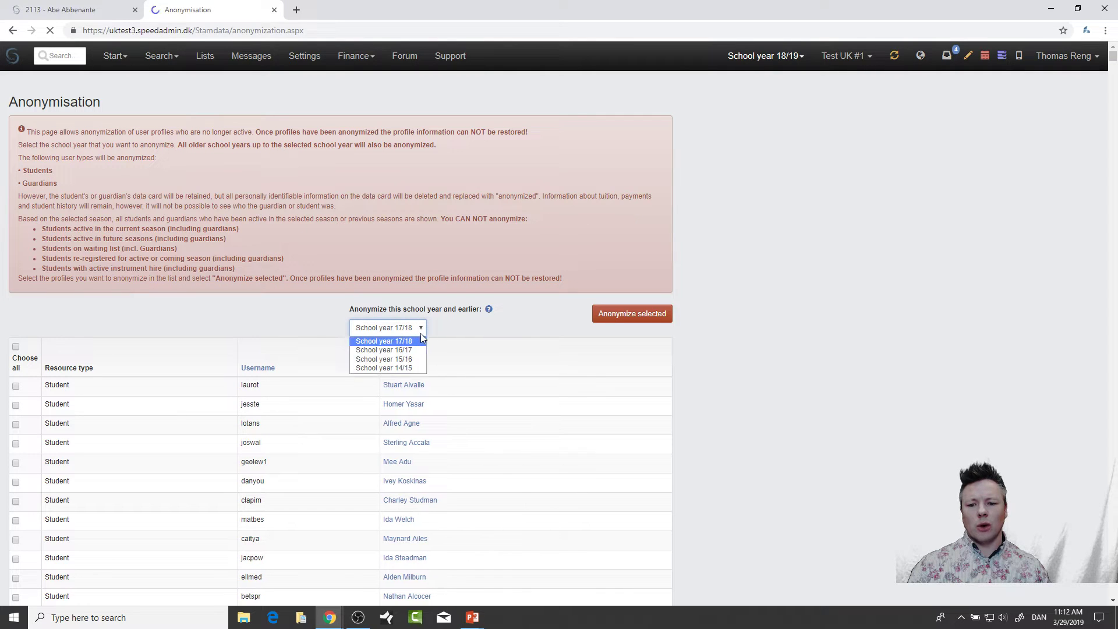
left_click(406, 360)
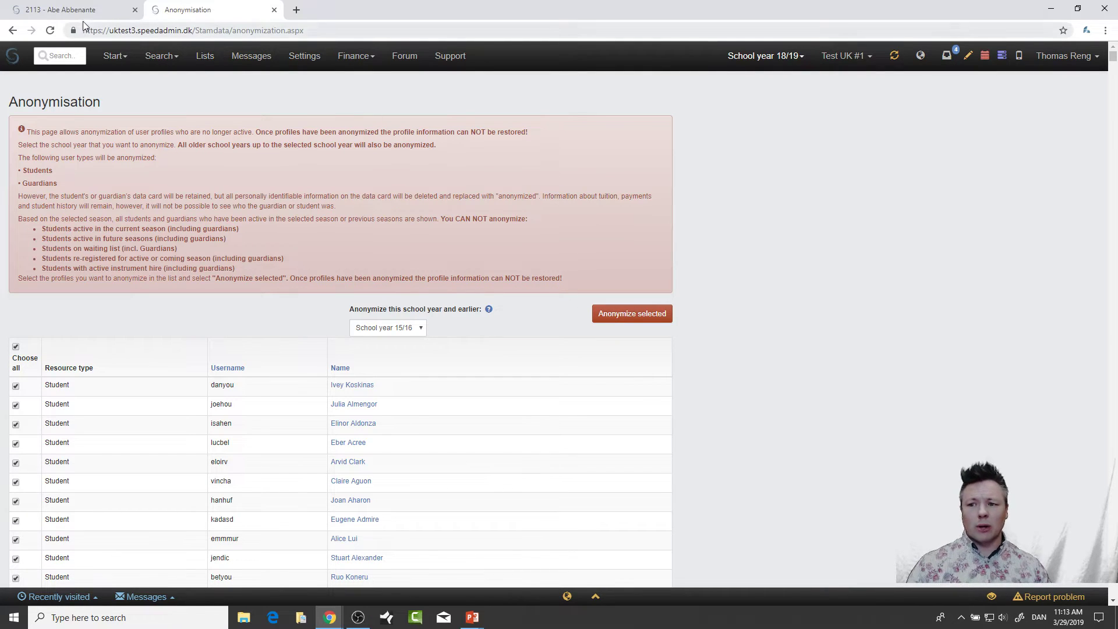
Consult the GDPR slide in PowerPoint, and open the system log from the SpeedAdmin settings overview
left_click(307, 66)
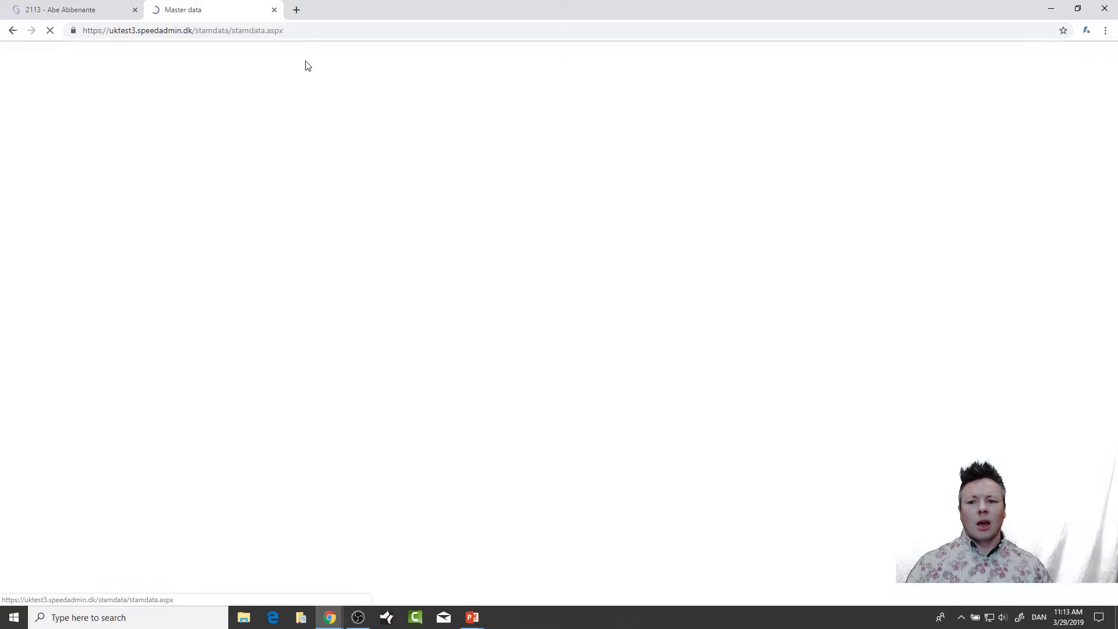
key("alt+Tab")
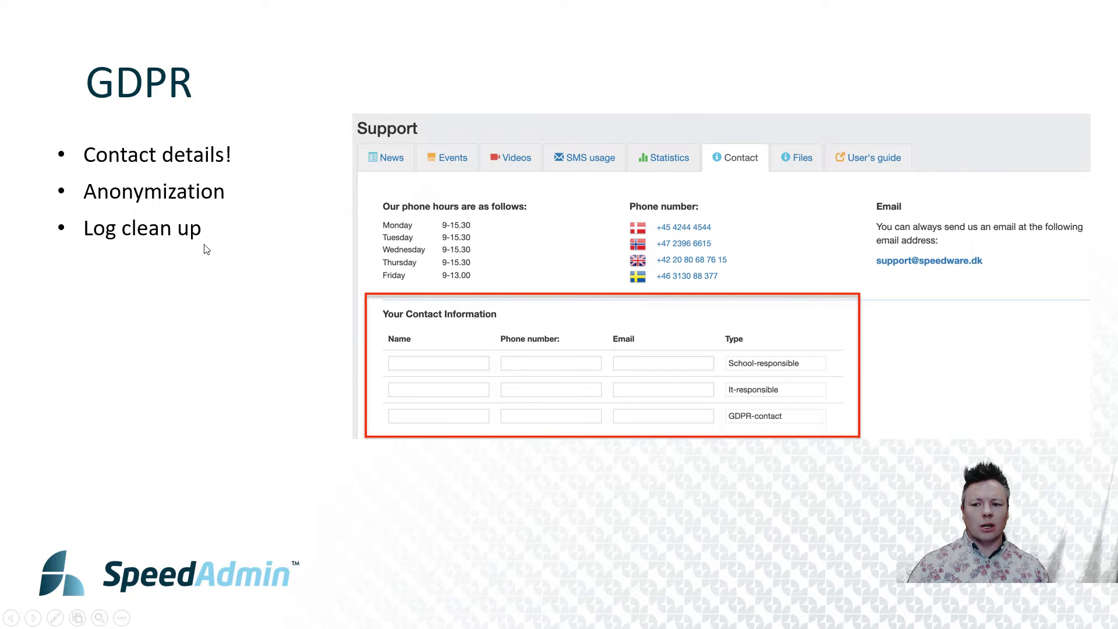
key("alt+Tab")
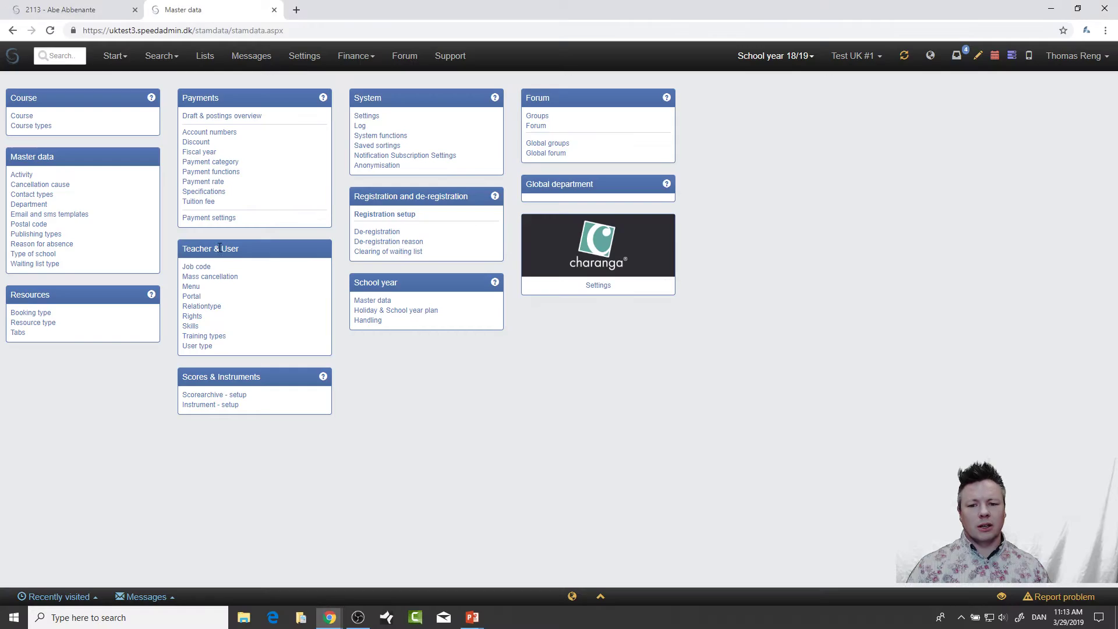
left_click(360, 126)
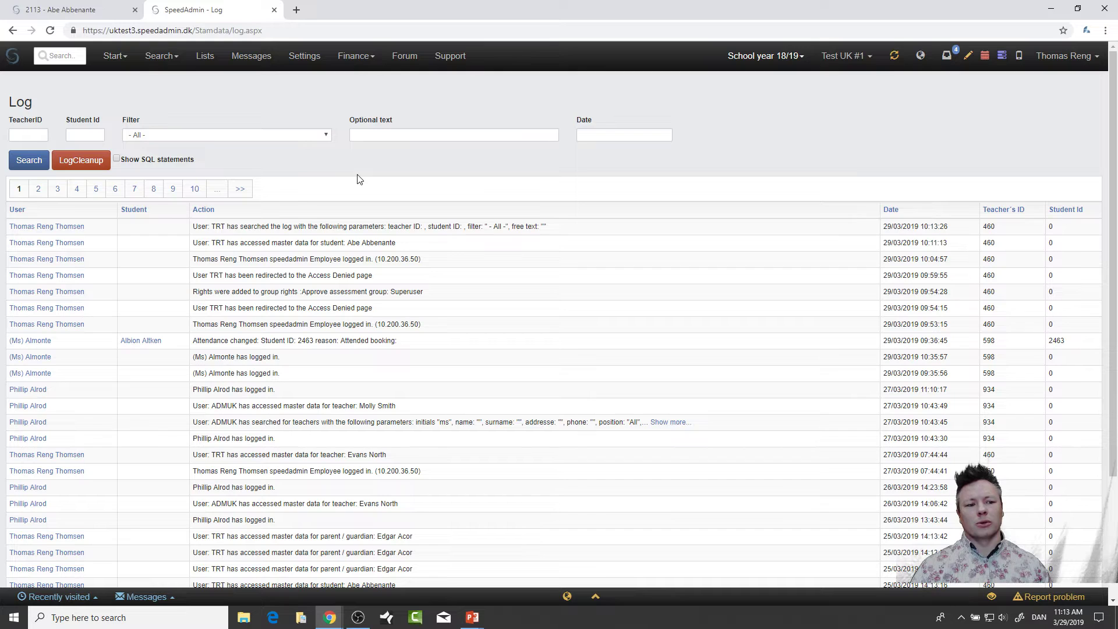
Try a log cleanup for entries older than 180 months, clear the value and close the dialog
left_click(75, 166)
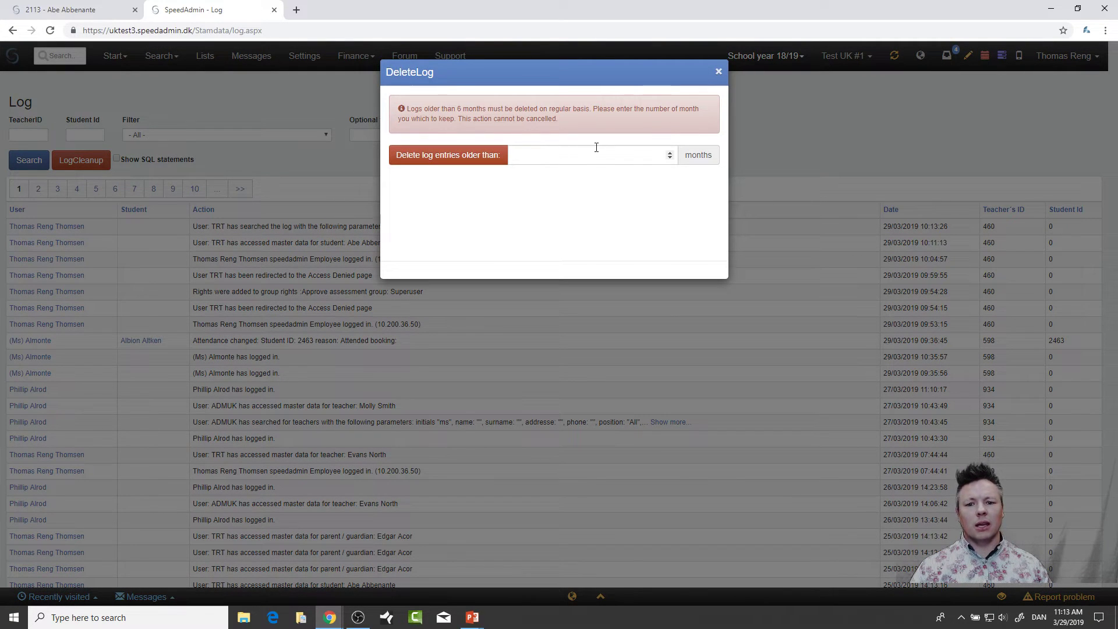
left_click(594, 157)
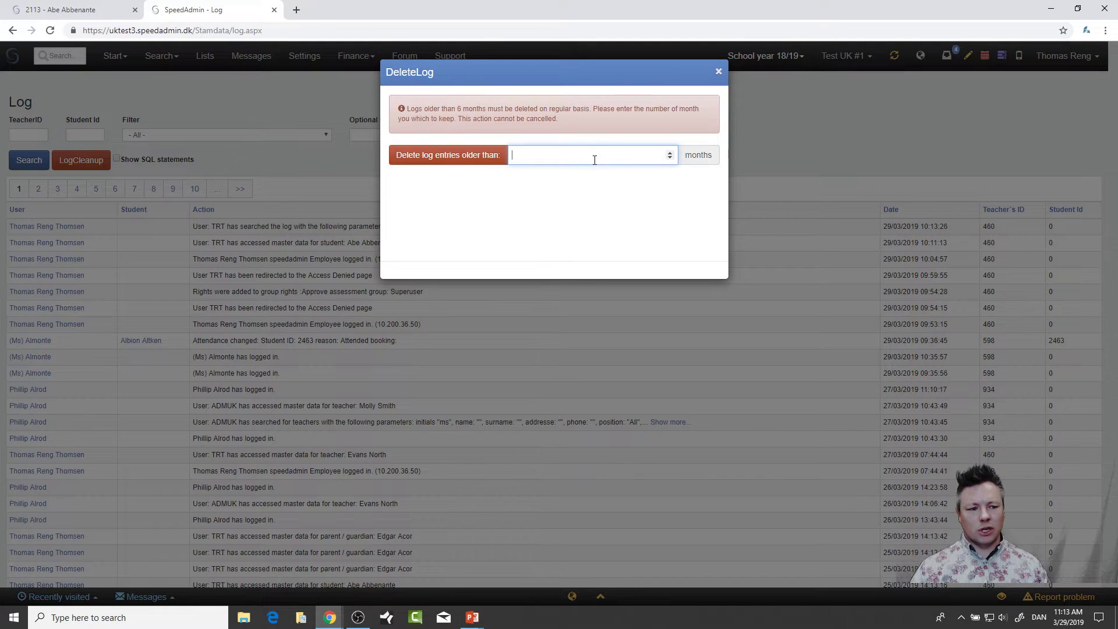
type("180")
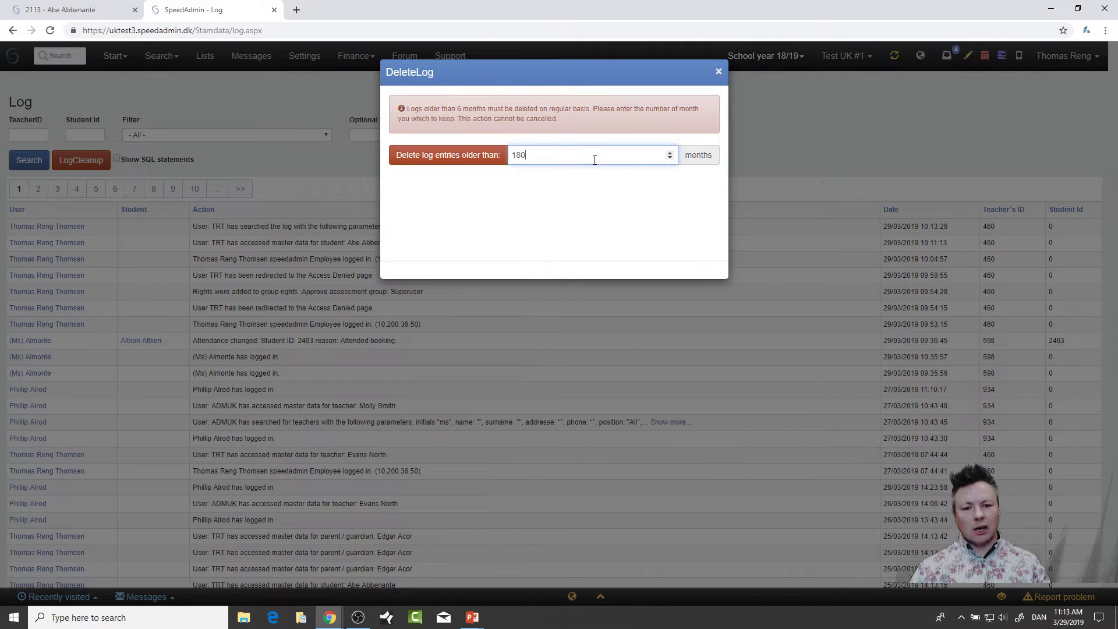
key("BackSpace")
key("BackSpace")
key("BackSpace")
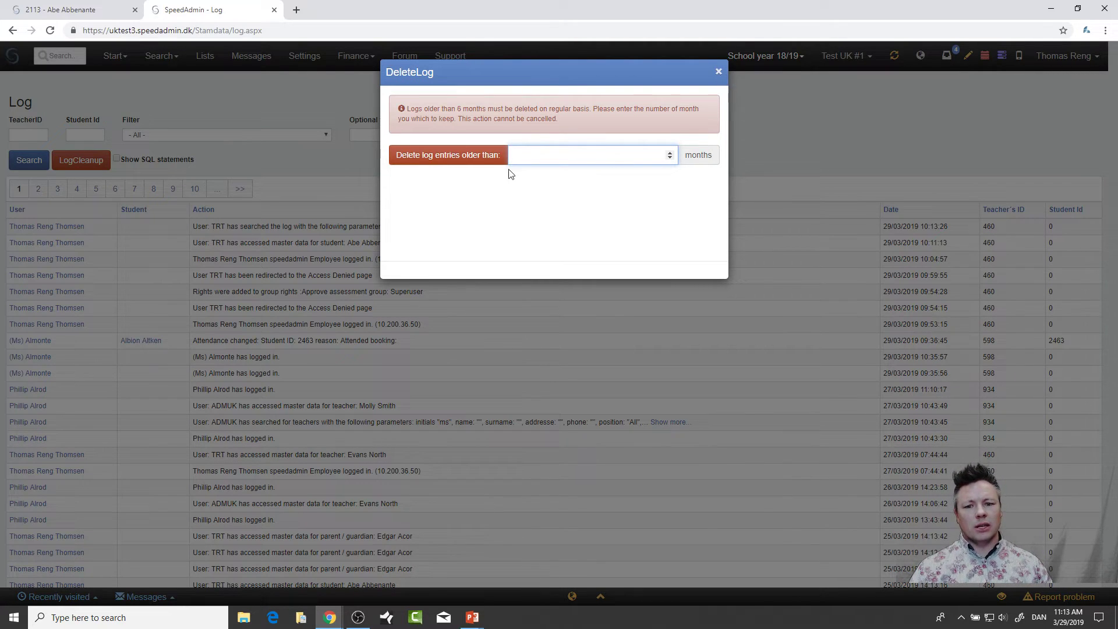
left_click(718, 71)
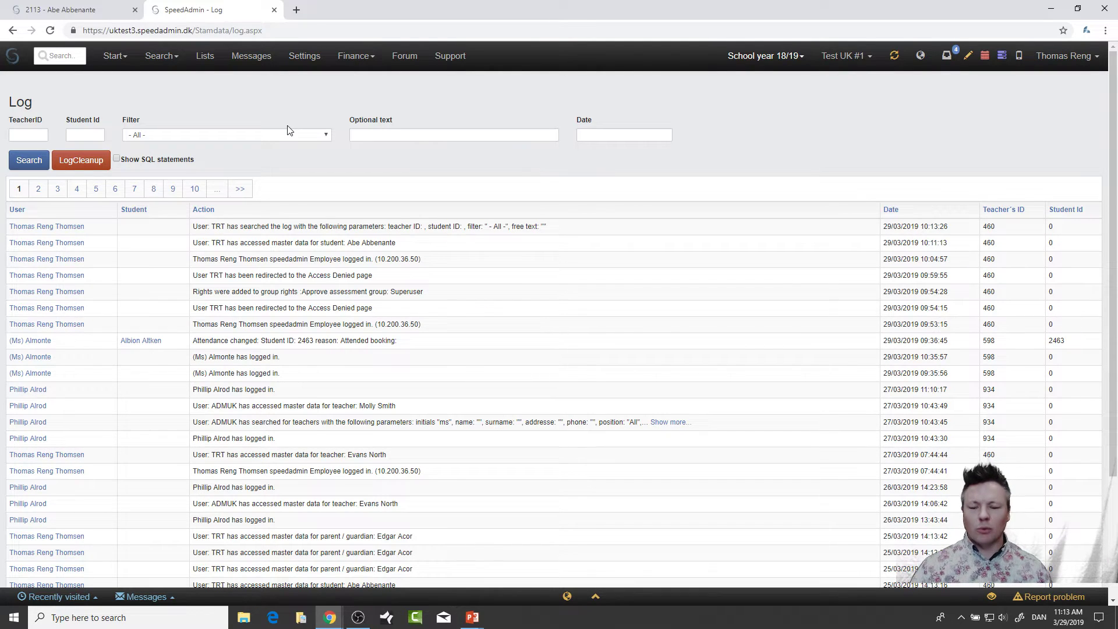
Return to the settings overview, and switch to the PowerPoint slide show to present the "Setup New Academic Year" slide
left_click(311, 56)
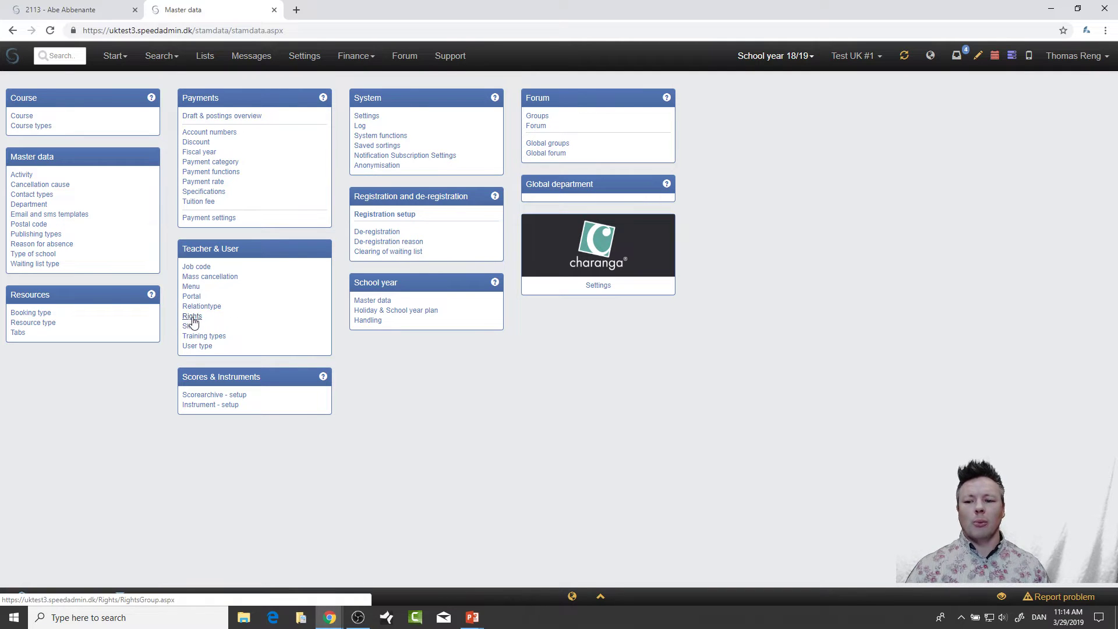
key("alt+Tab")
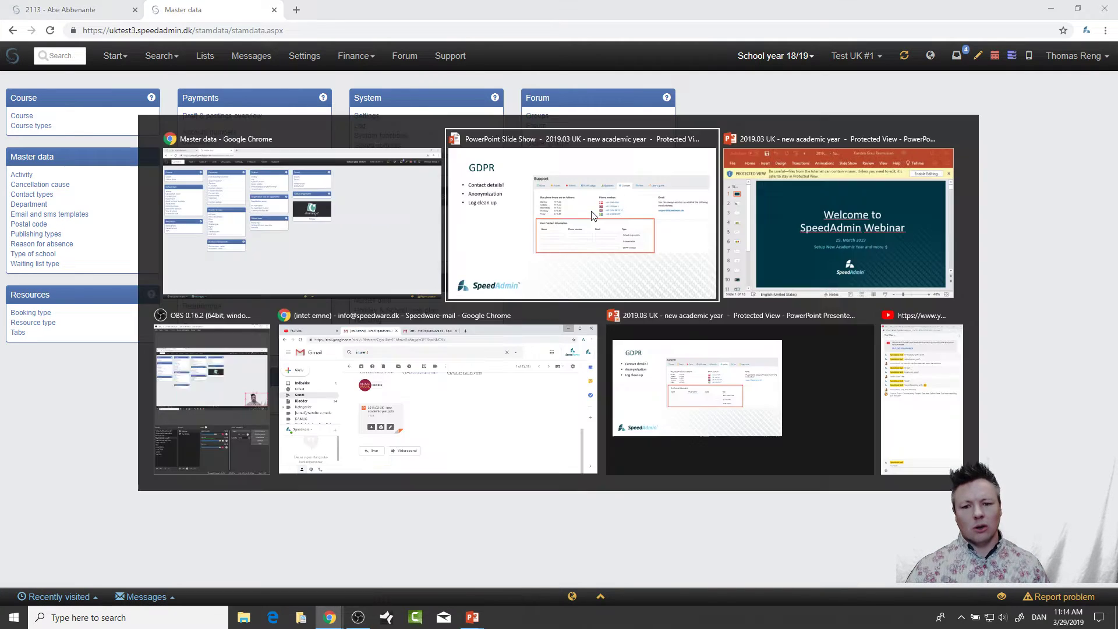
left_click(592, 215)
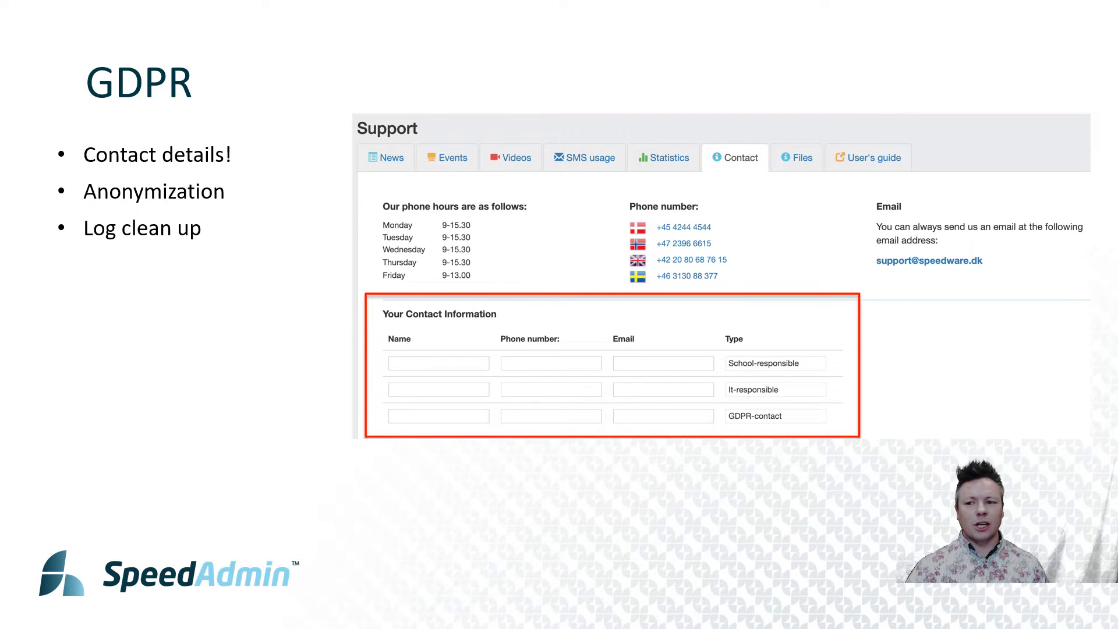
key("Right")
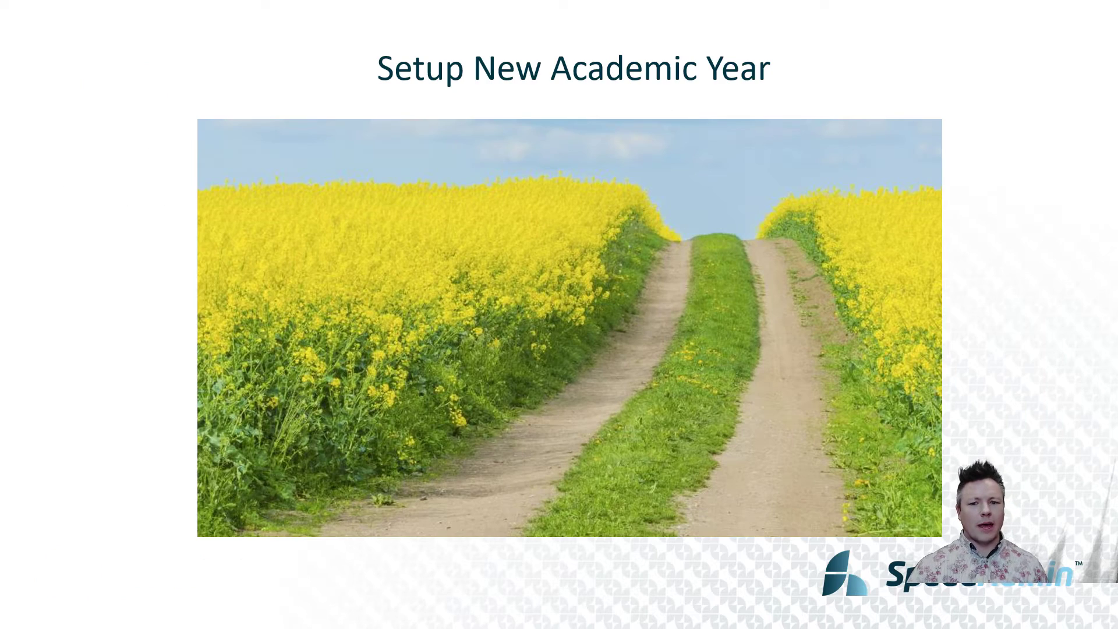
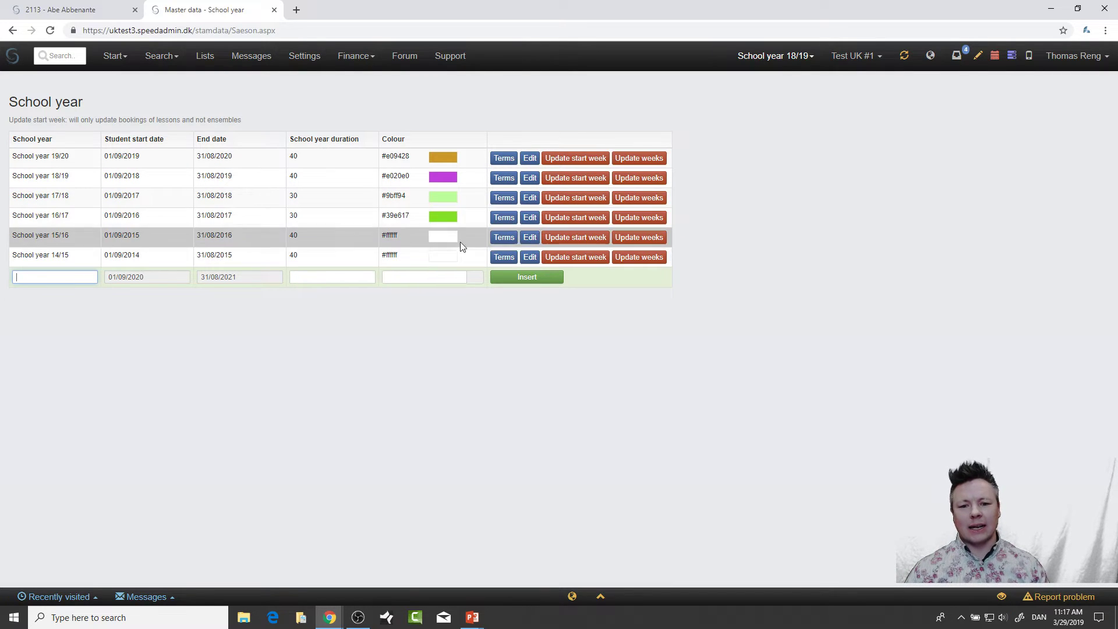
In the school year list, open School year 16/17 for editing and save it, and enter a duration of 33 for the new school year
left_click(530, 217)
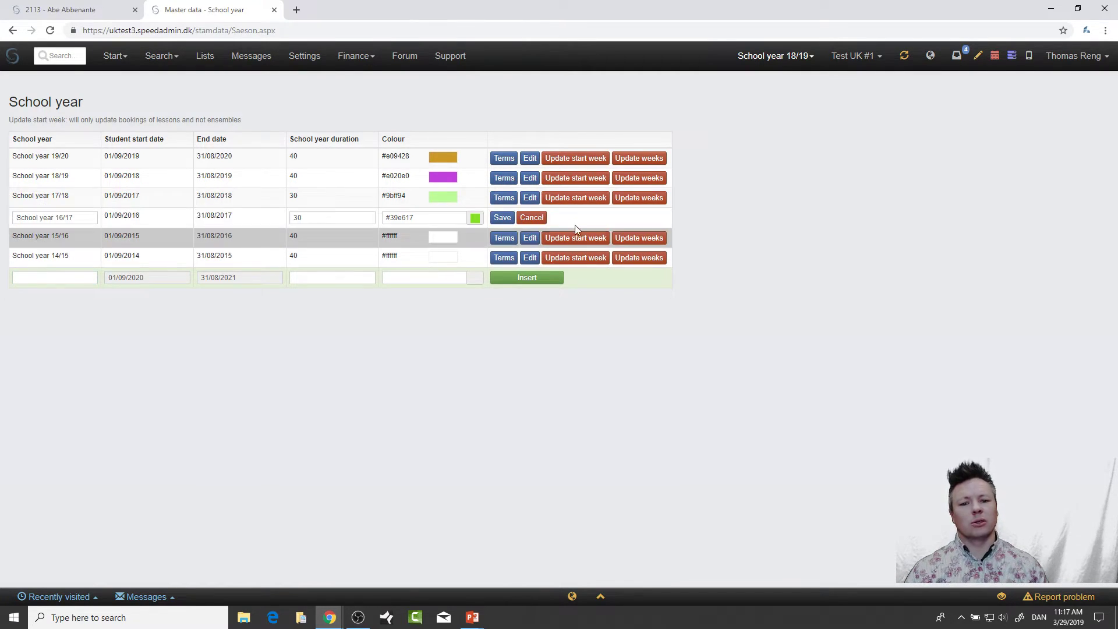
left_click(502, 217)
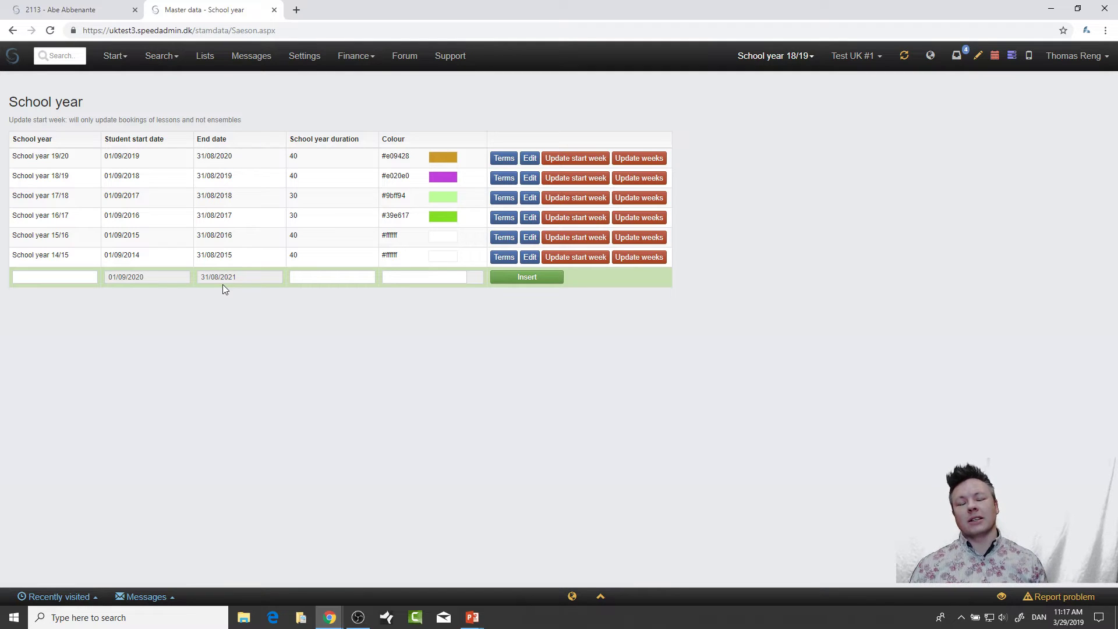
left_click(334, 278)
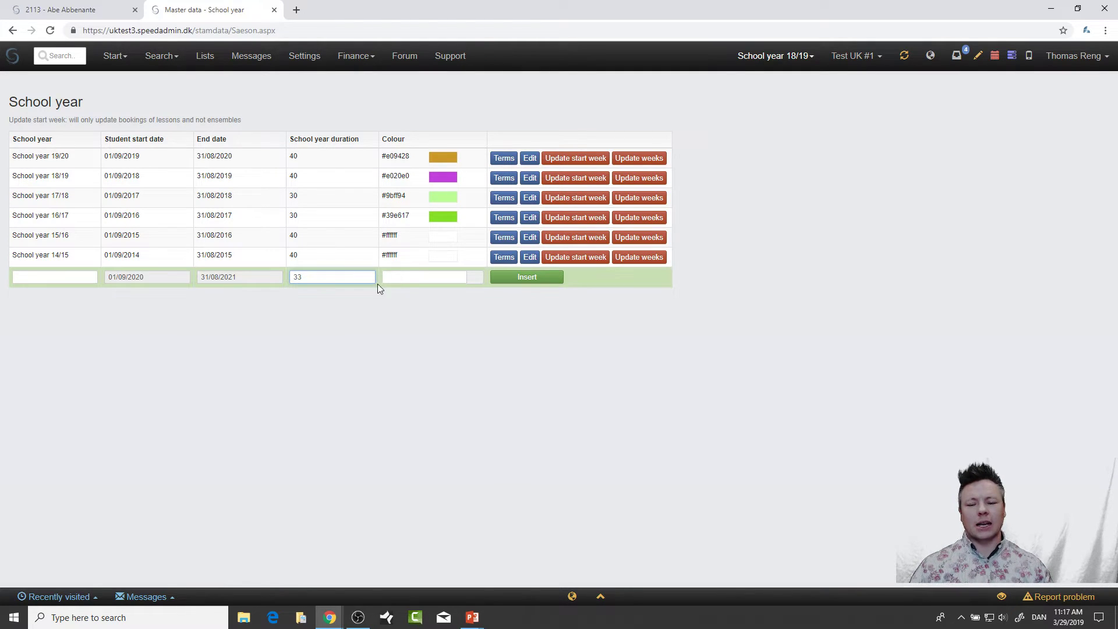
left_click(418, 276)
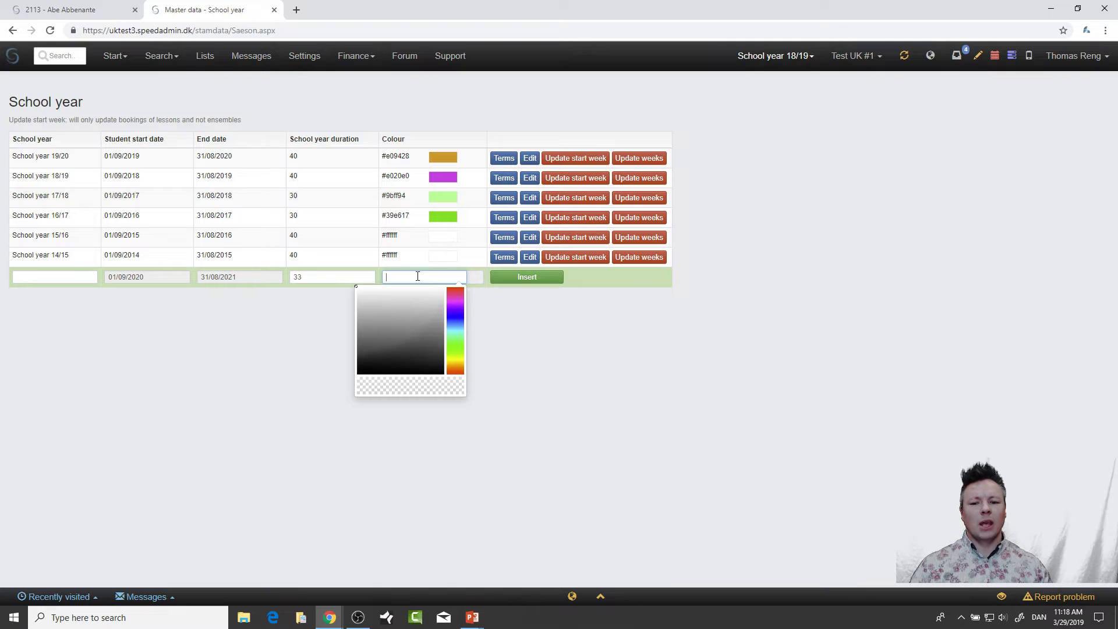
Switch the active school year to School year 19/20
left_click(805, 62)
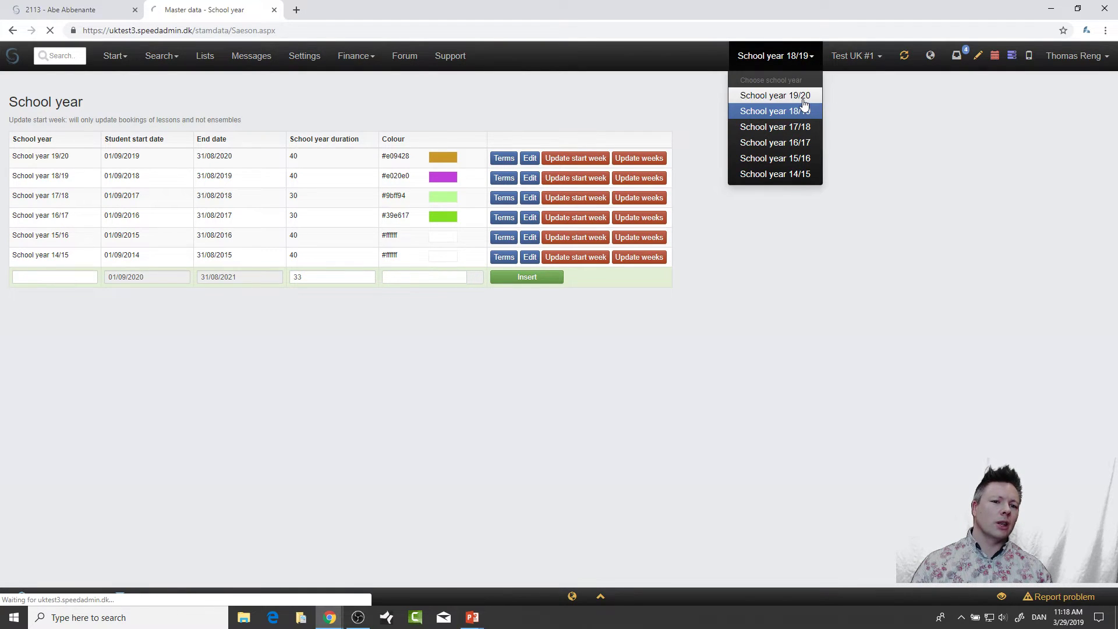
left_click(806, 96)
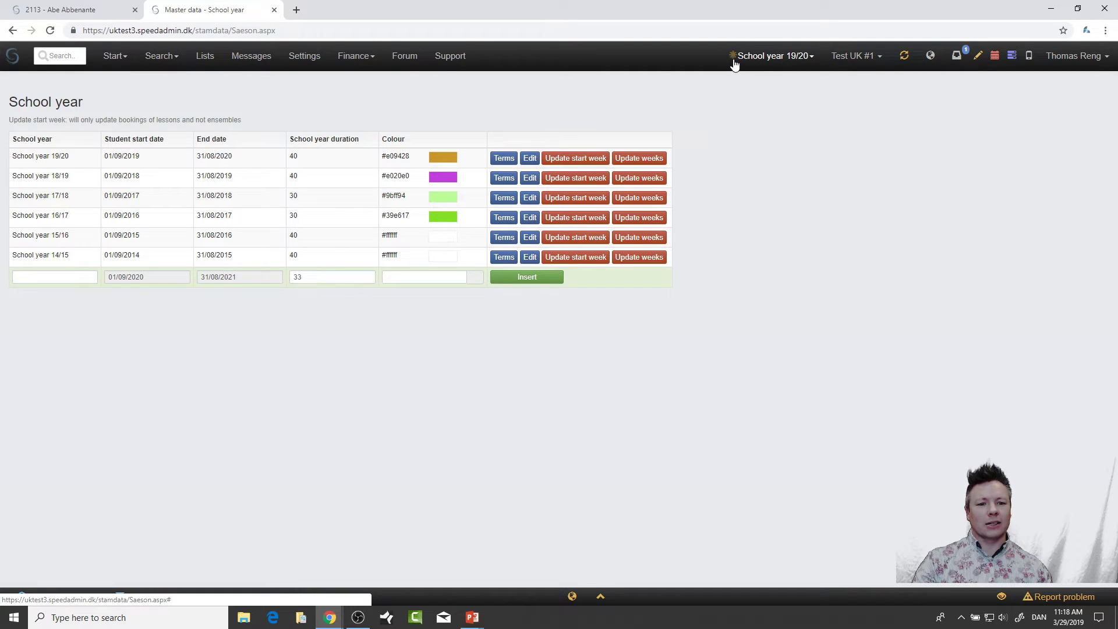
mouse_move(735, 64)
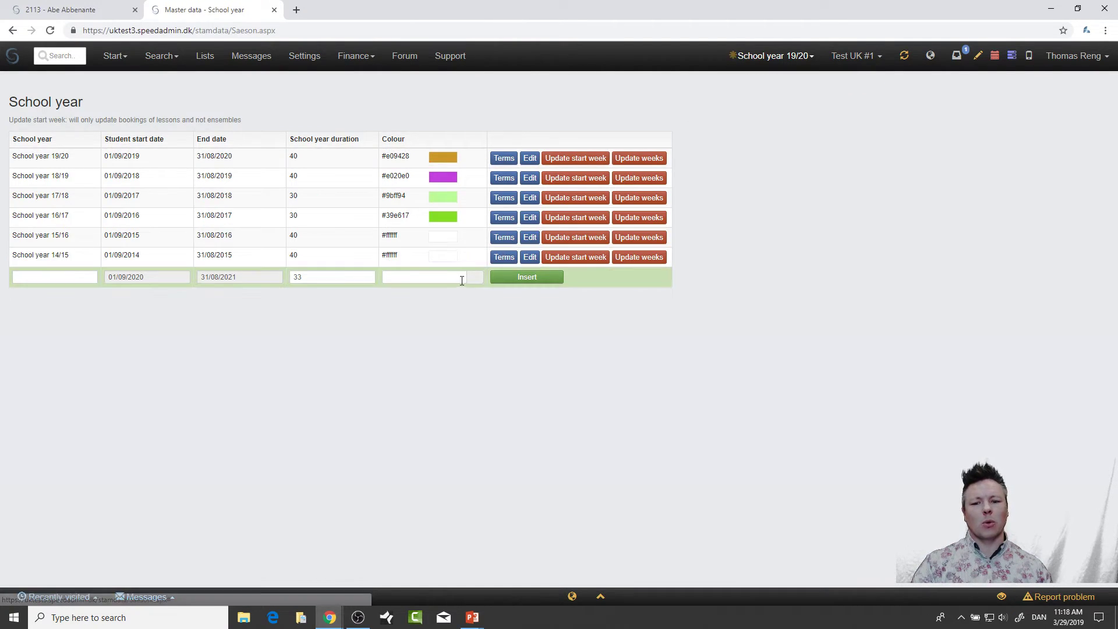
Pick the purple colour #d11fe9 for the new school year entry
left_click(432, 275)
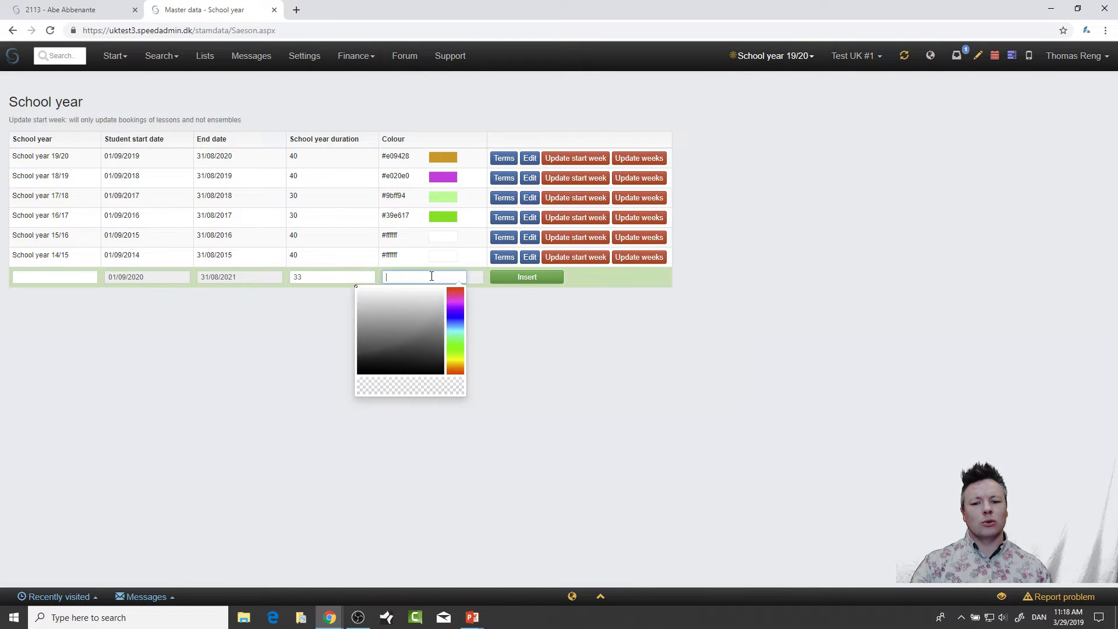
left_click(460, 291)
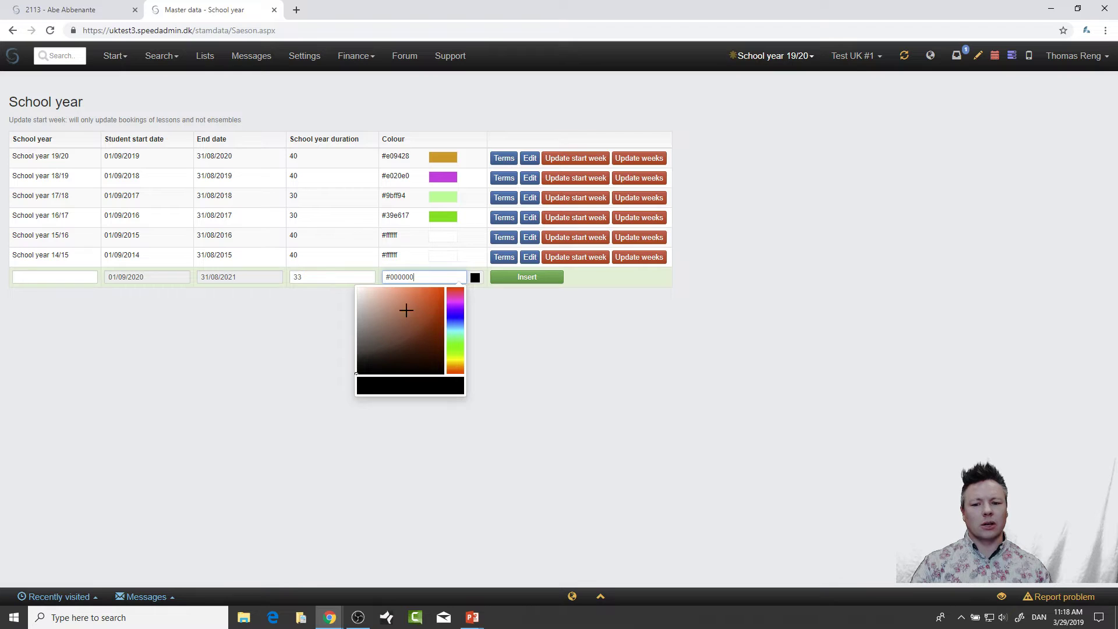
left_click(432, 295)
left_click_drag(460, 302, 455, 303)
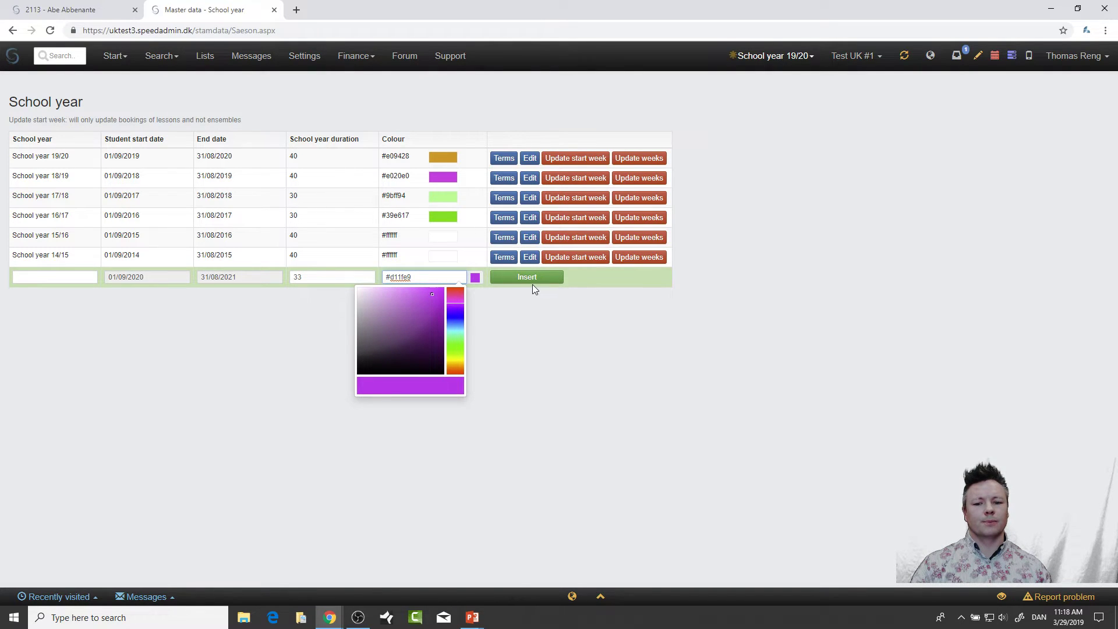
left_click(506, 336)
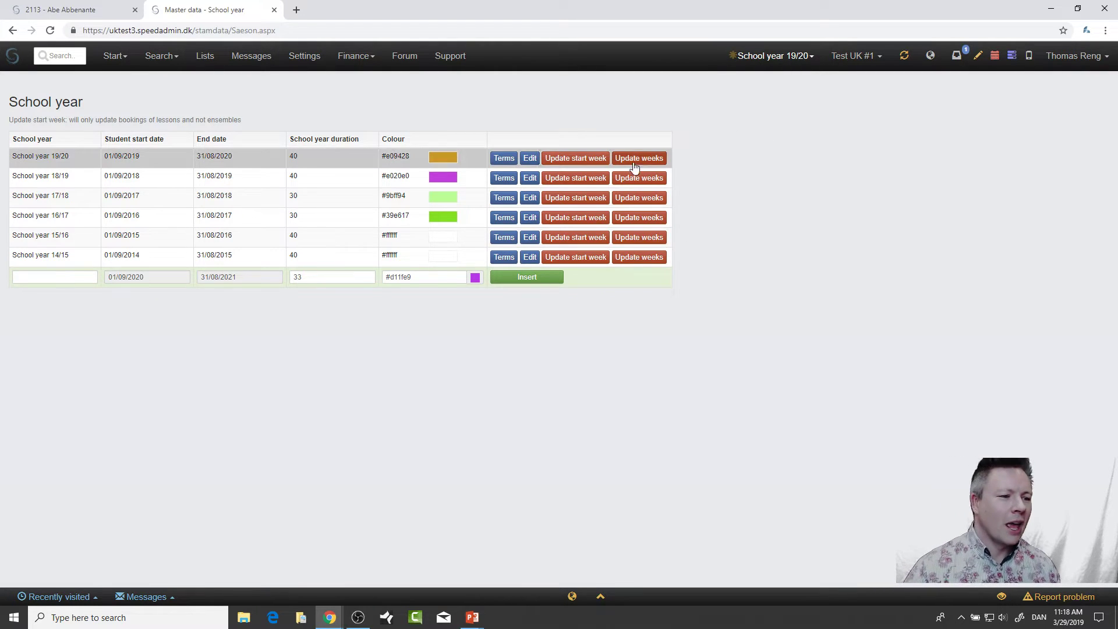
Reselect School year 19/20, close the School year page and return to the refreshed student page
left_click(802, 60)
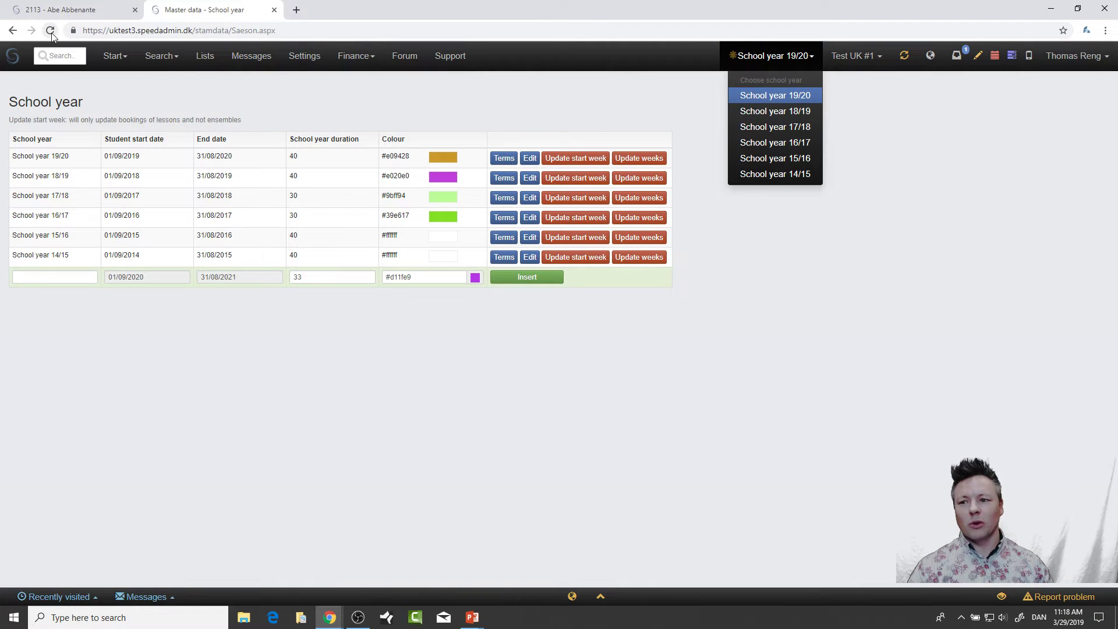
left_click(774, 99)
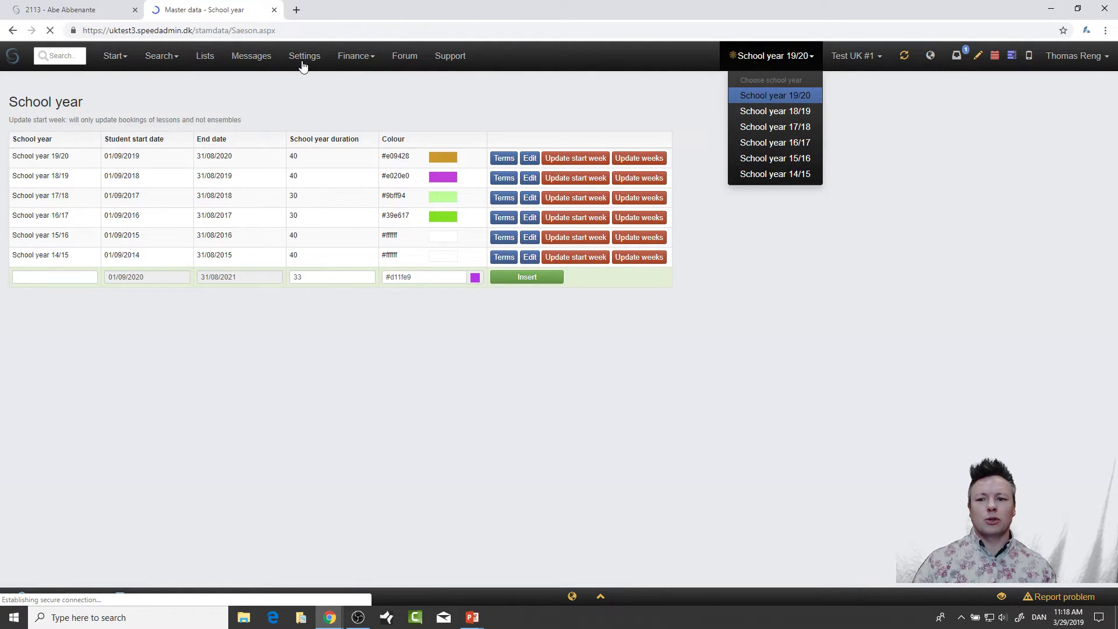
left_click(274, 9)
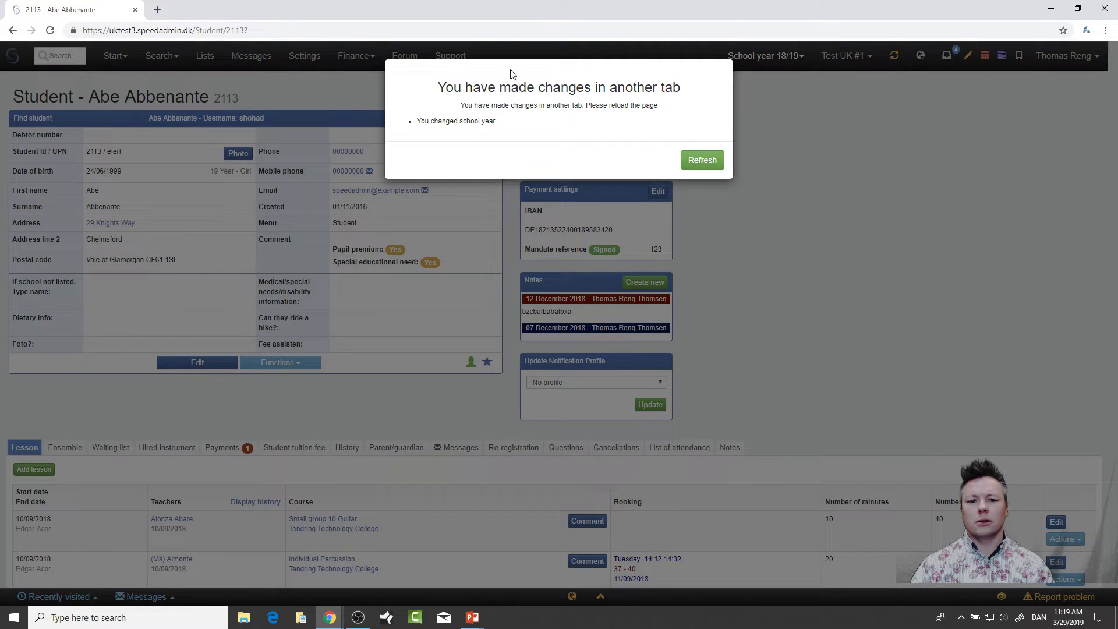
left_click(703, 164)
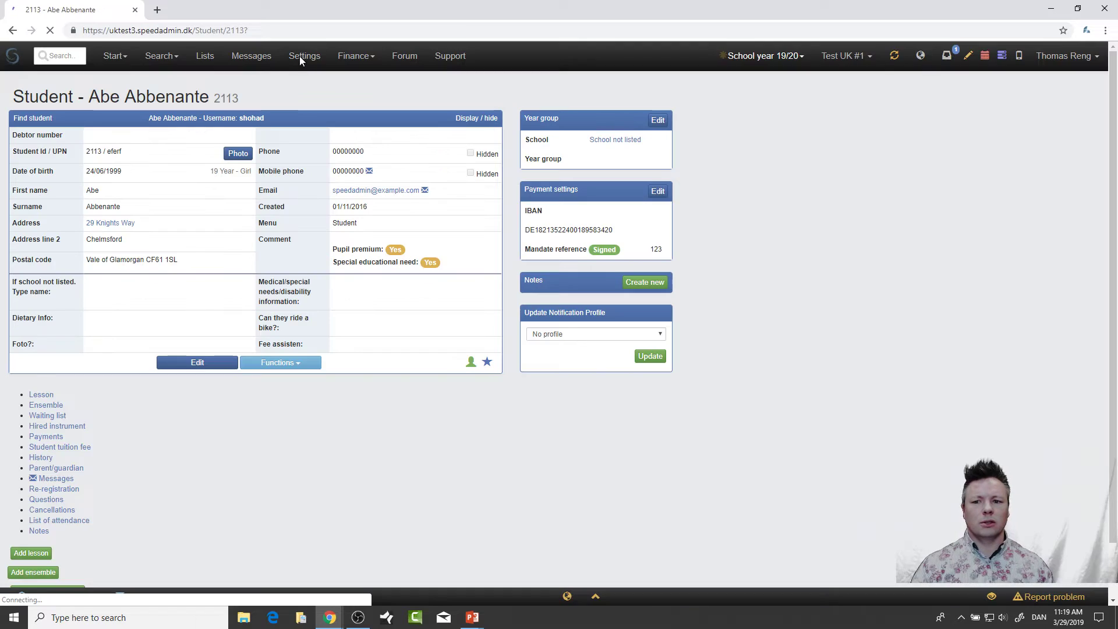
Open the Holiday & School year plan from the settings overview in a separate browser tab
left_click(304, 56)
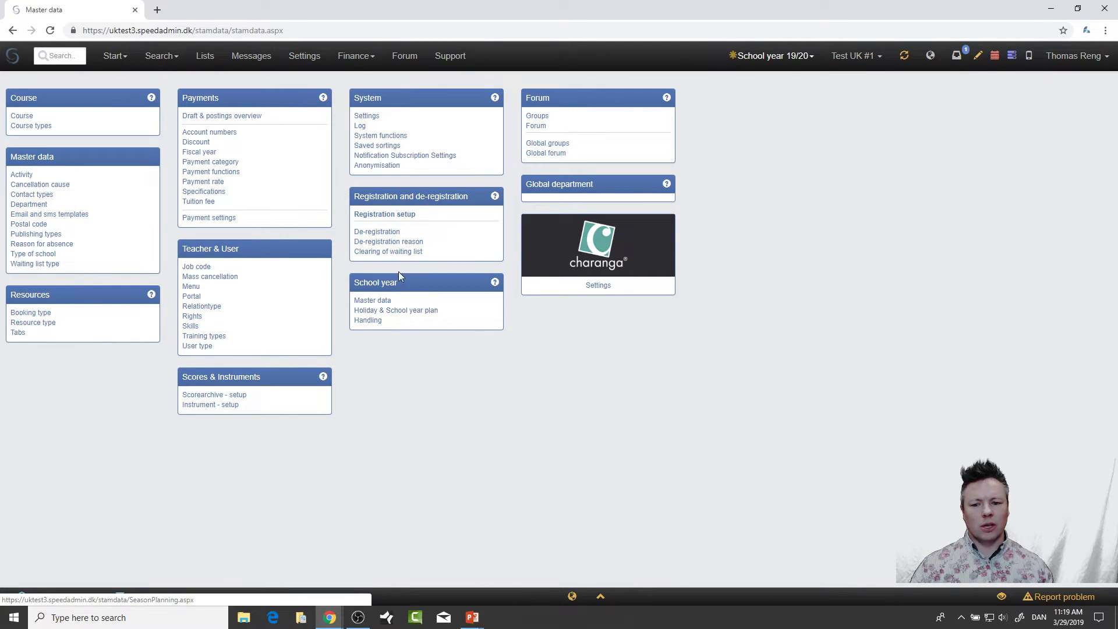
middle_click(388, 319)
left_click(220, 10)
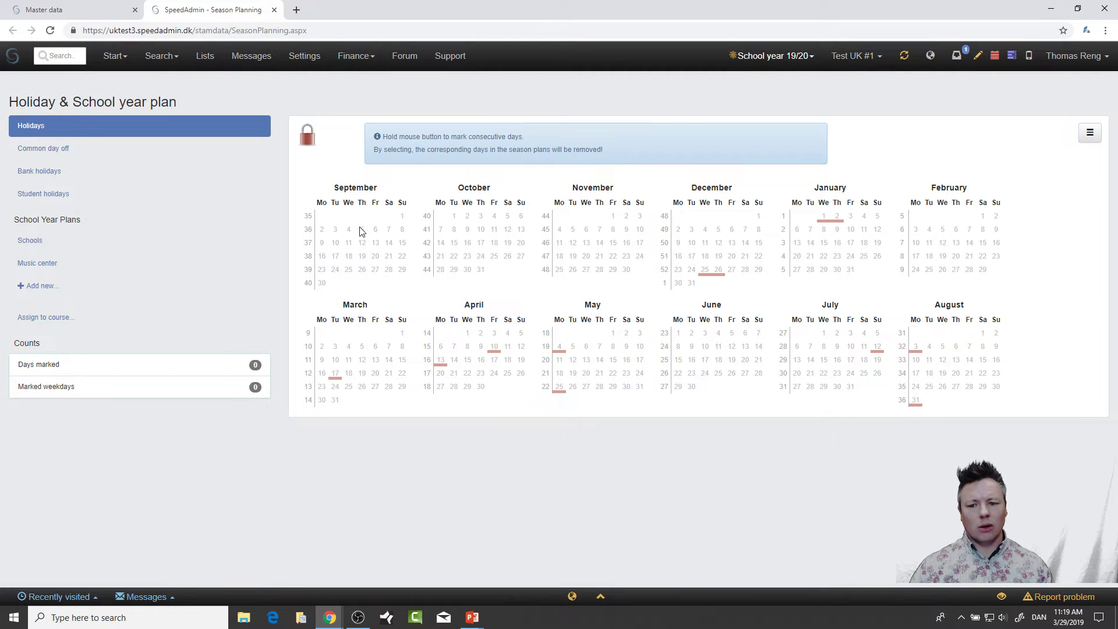
Unlock the holidays calendar and mark 1 to 8 September as a holiday named "Summerbreak 19"
left_click(307, 138)
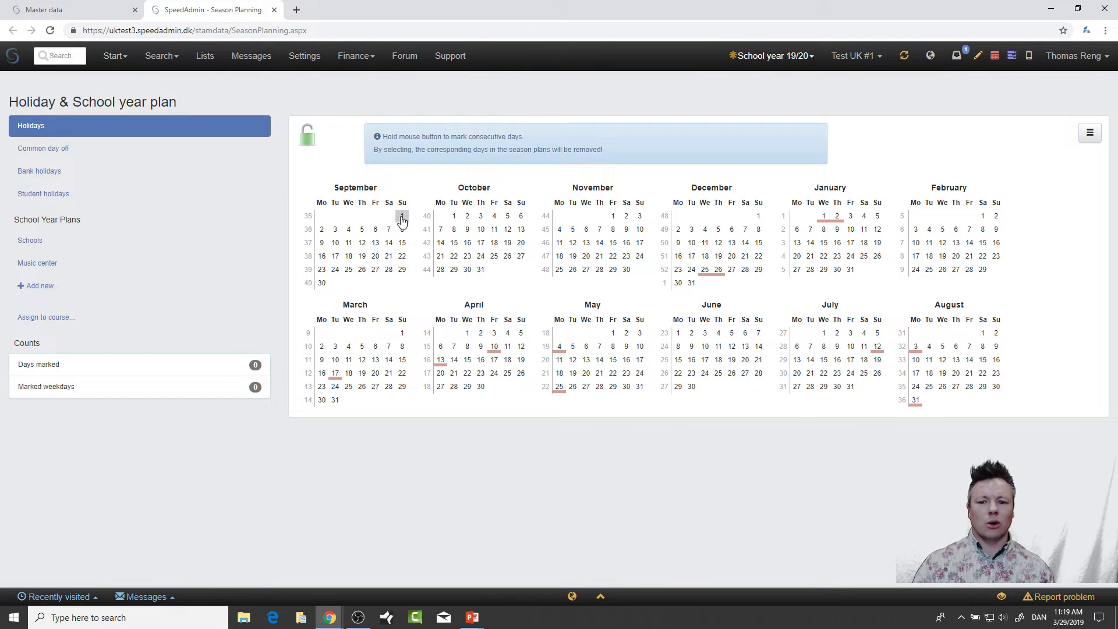
left_click_drag(401, 218, 405, 233)
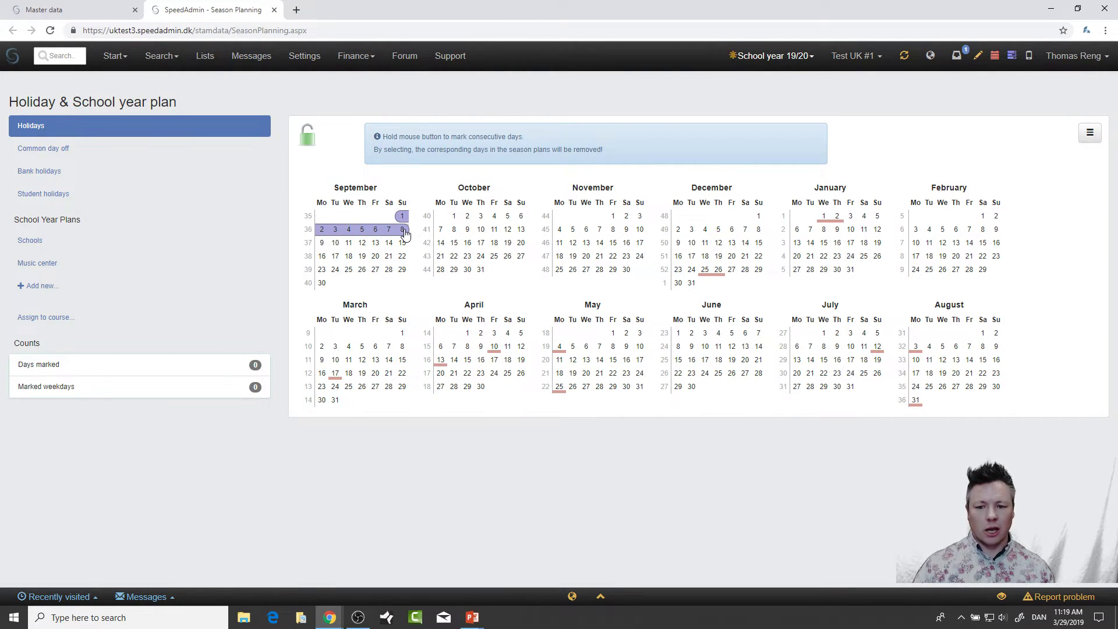
left_click_drag(405, 231, 404, 229)
left_click(527, 126)
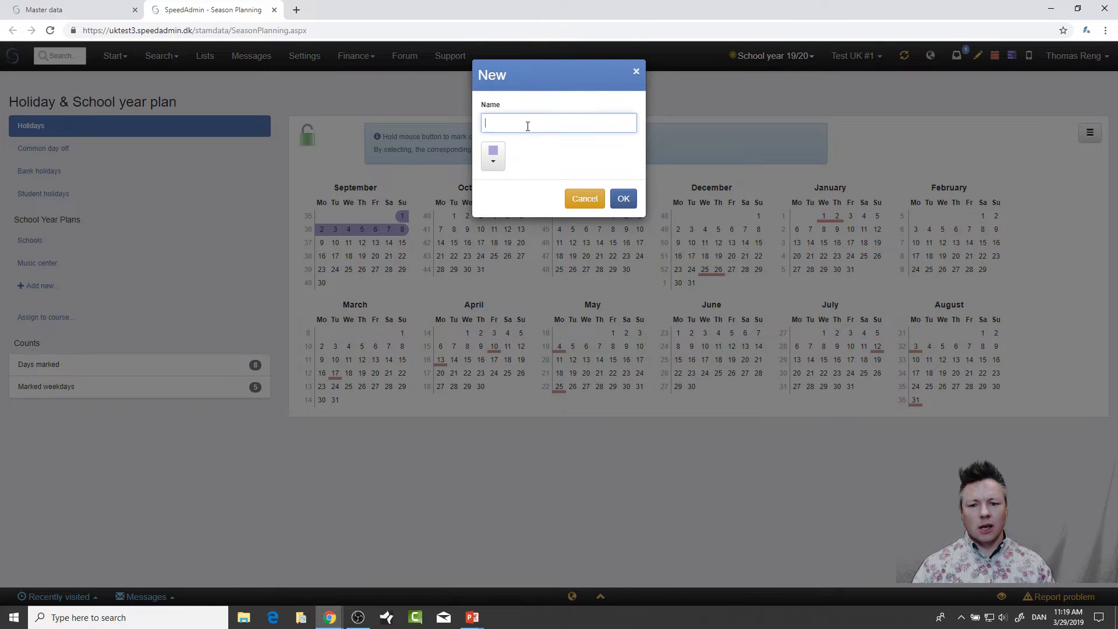
type("Summerbrea")
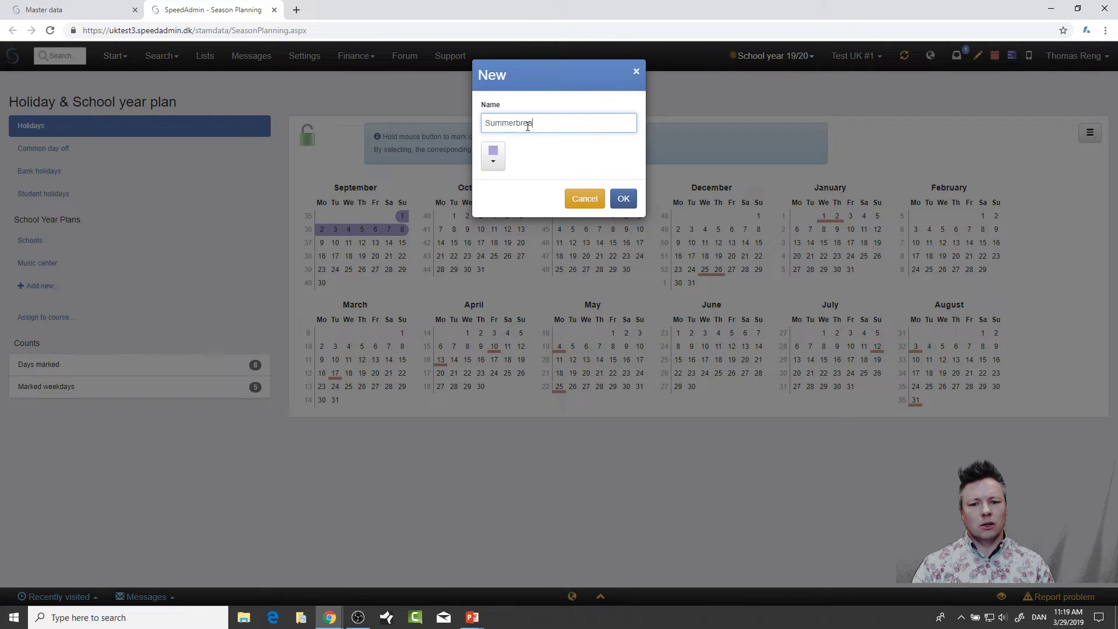
type("k 19")
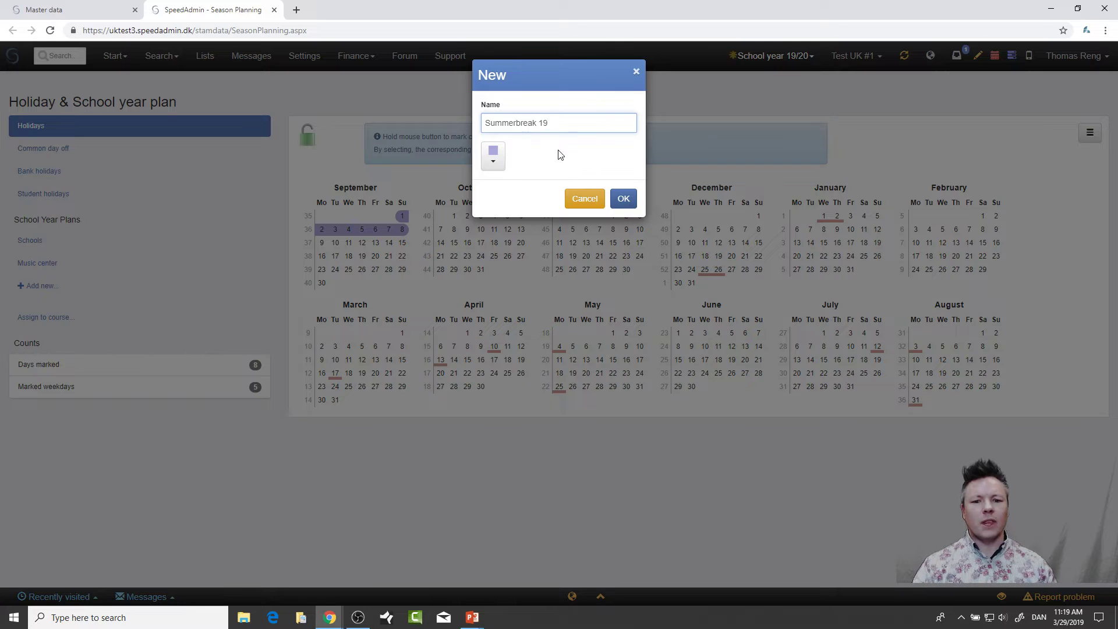
left_click(623, 199)
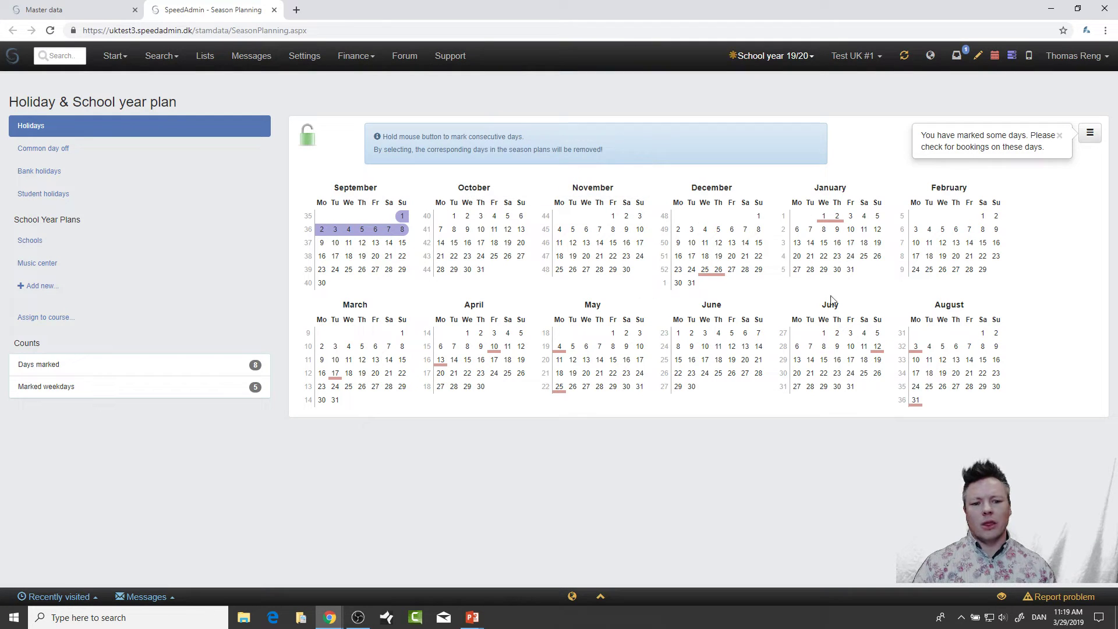
Mark 20 July to 2 August as a holiday named "Summerbreak 20"
left_click_drag(797, 372, 995, 333)
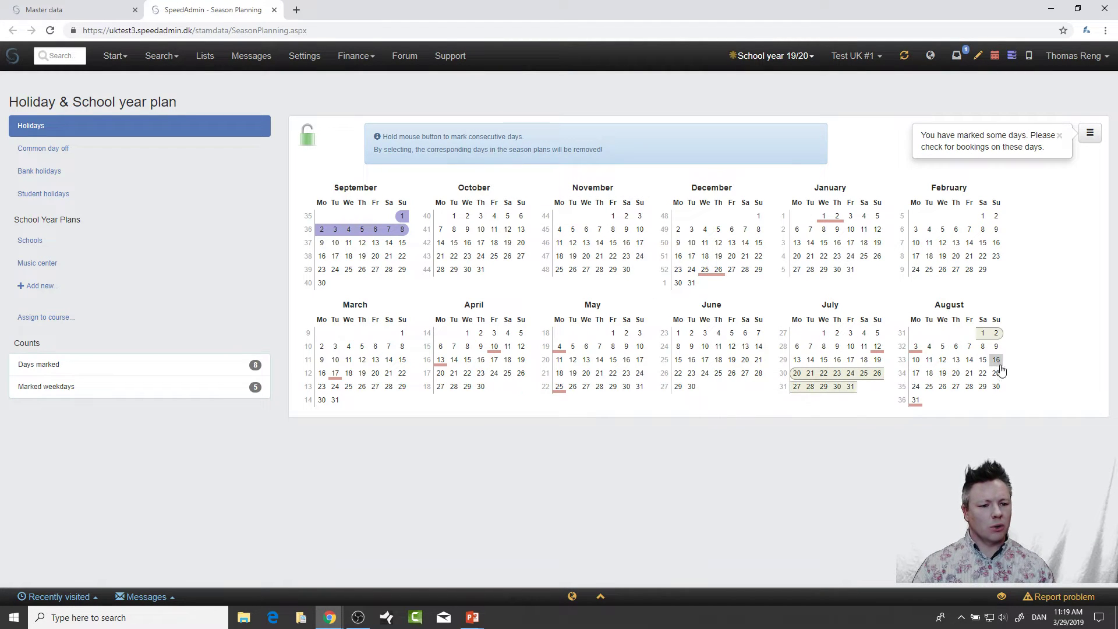
left_click_drag(915, 409, 984, 355)
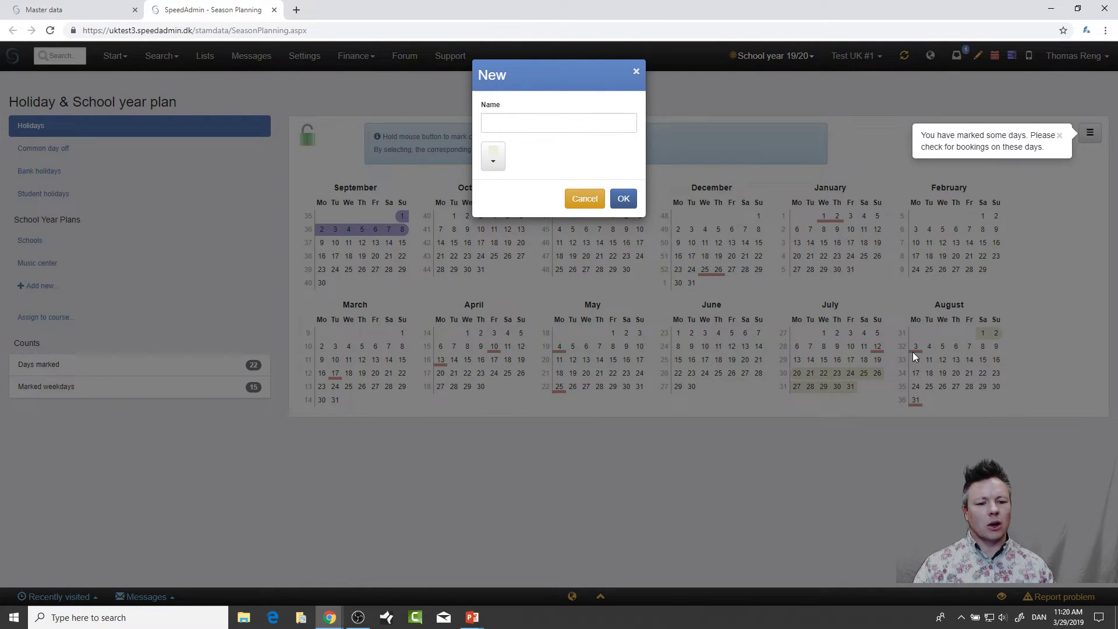
left_click(591, 131)
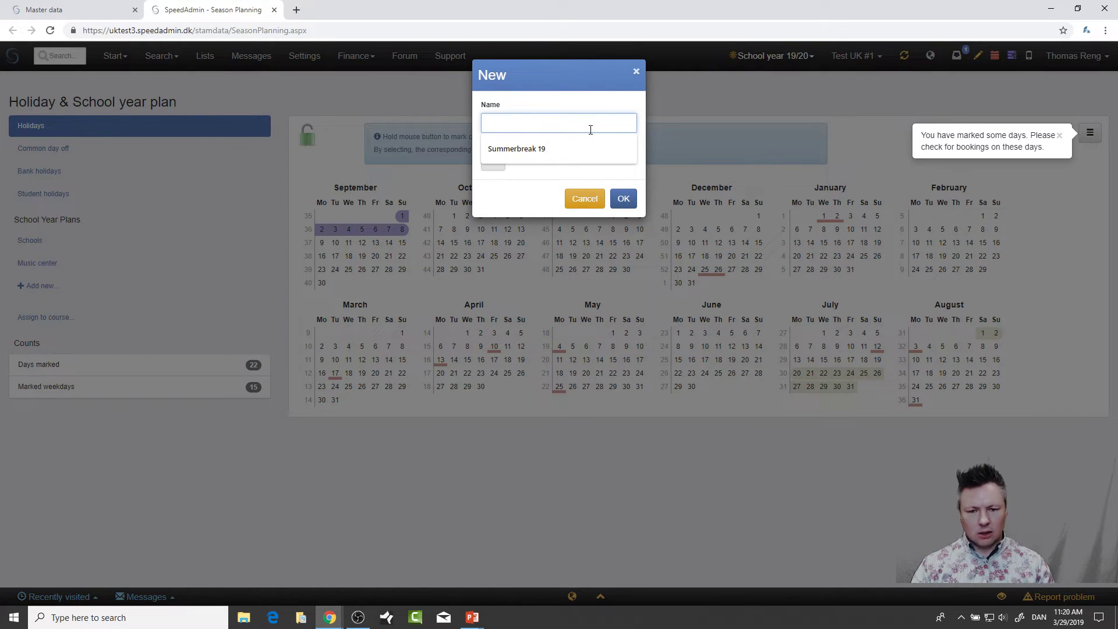
key("Down")
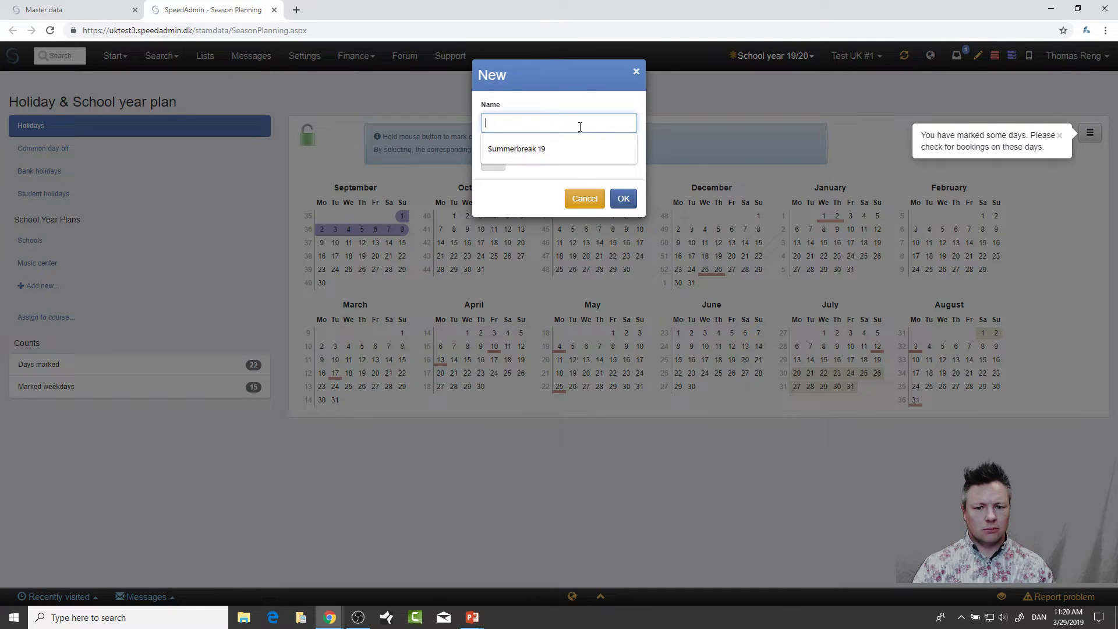
type("Summer")
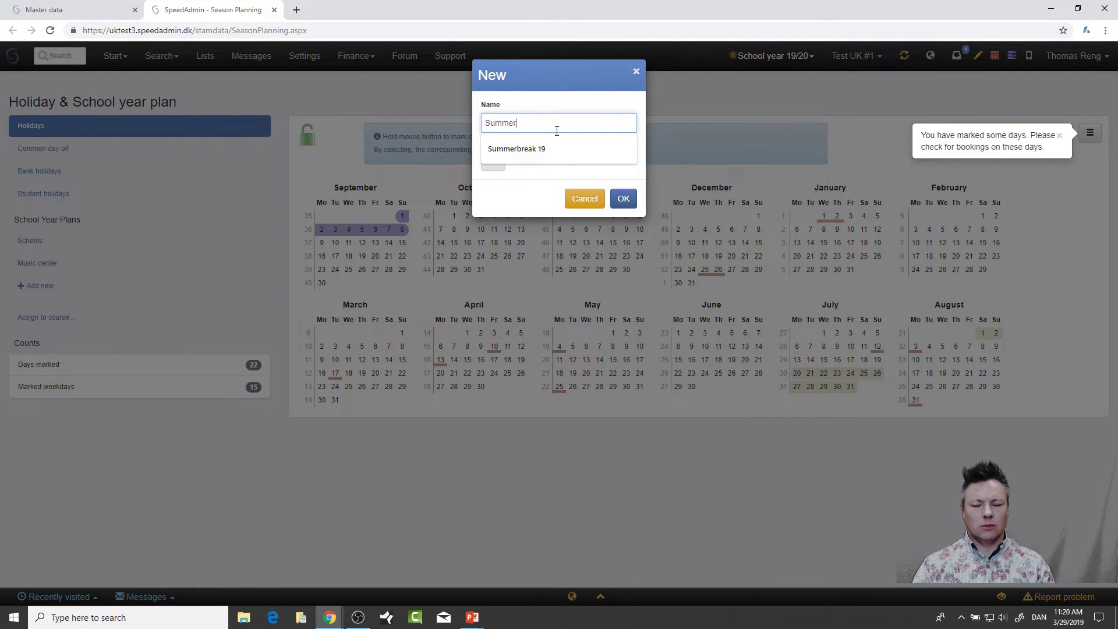
type("break 20")
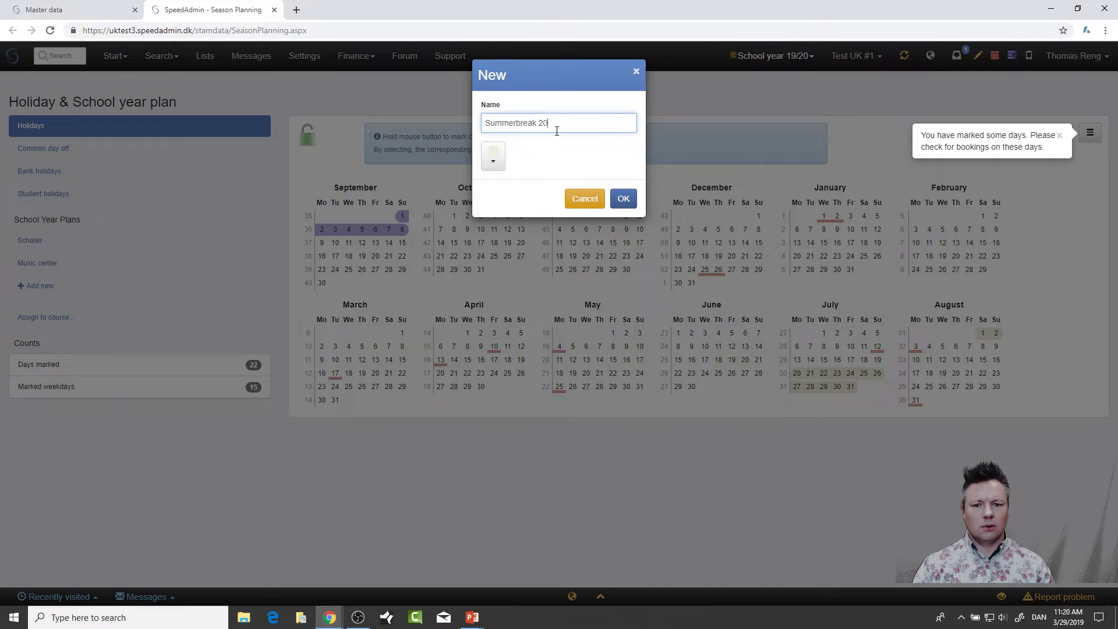
left_click(623, 199)
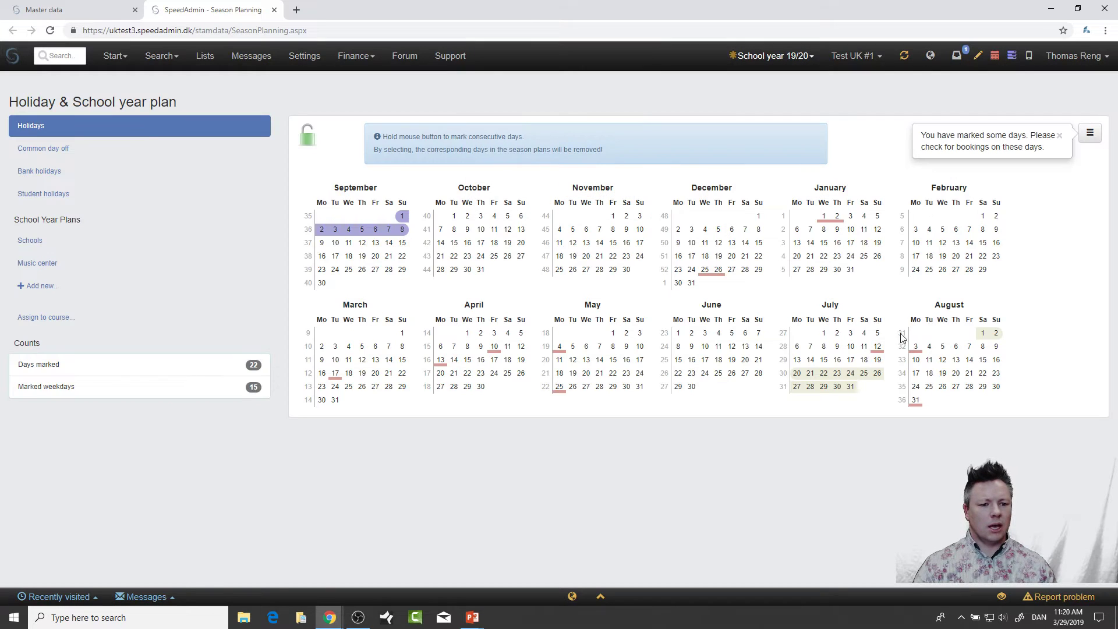
Change the colour of the Summerbreak 20 holiday to bright purple
left_click(996, 334)
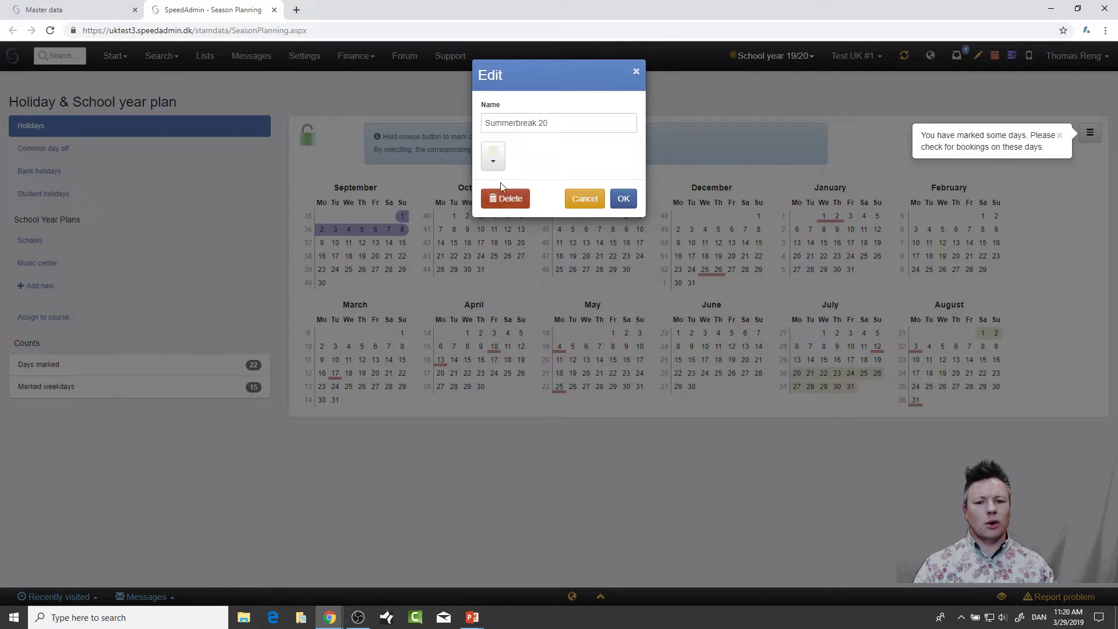
left_click(493, 157)
left_click(547, 203)
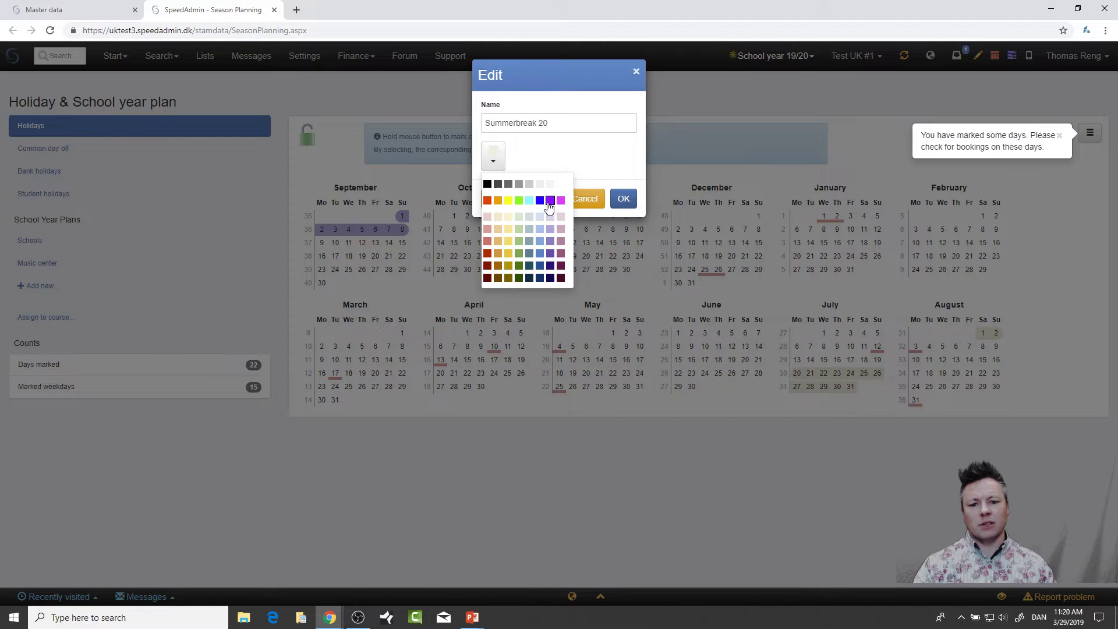
left_click(623, 200)
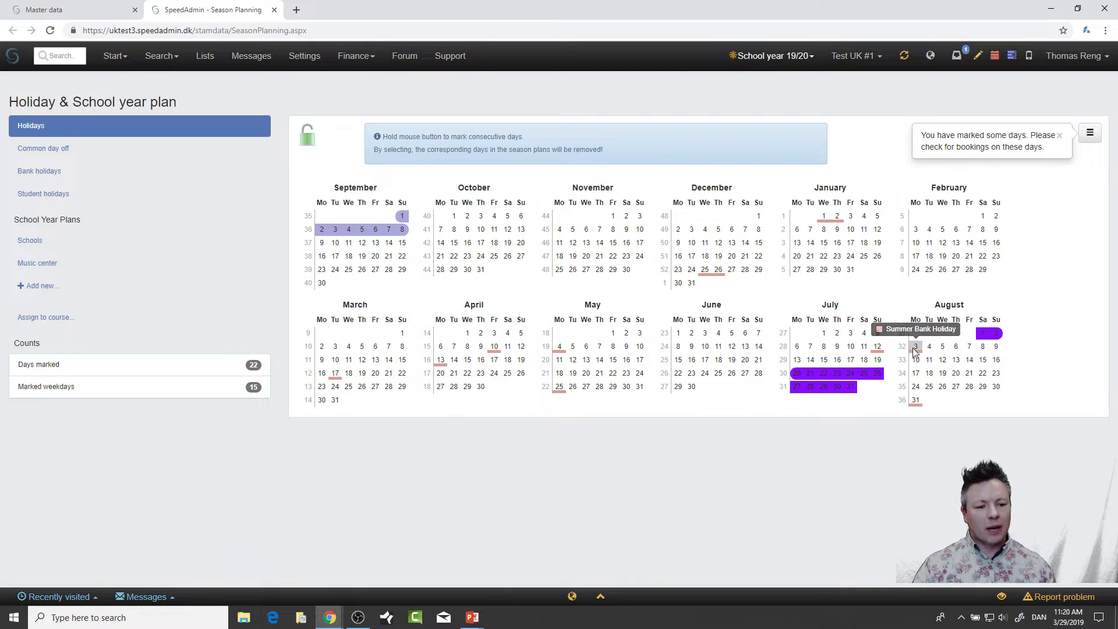
Mark 4 to 30 August as a holiday, also named "Summerbreak 20" and coloured bright purple
left_click_drag(929, 346, 996, 384)
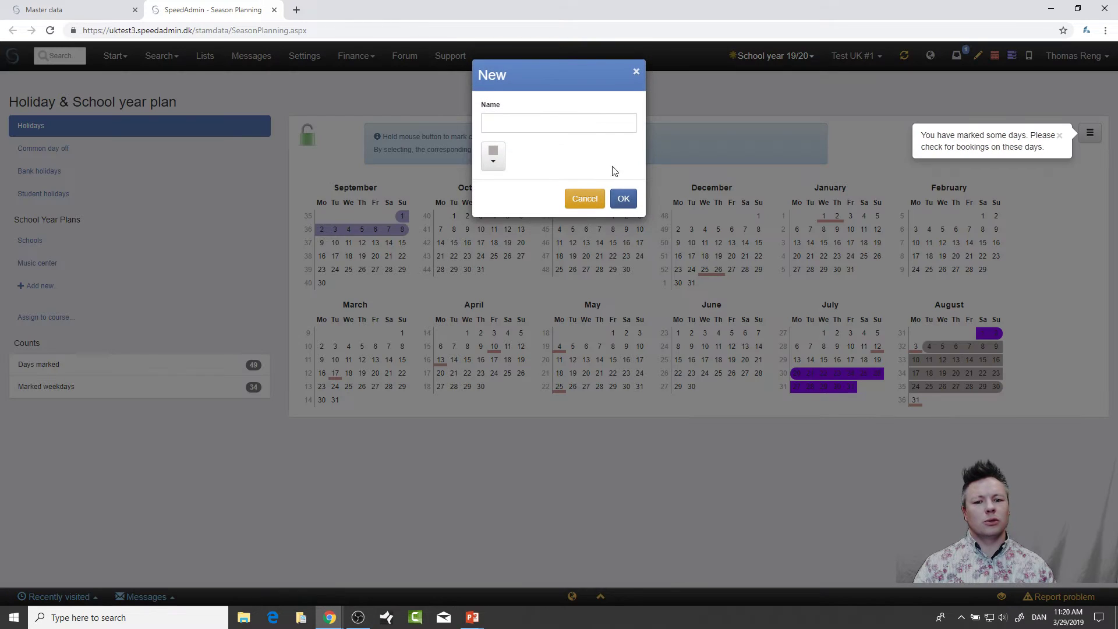
left_click(492, 150)
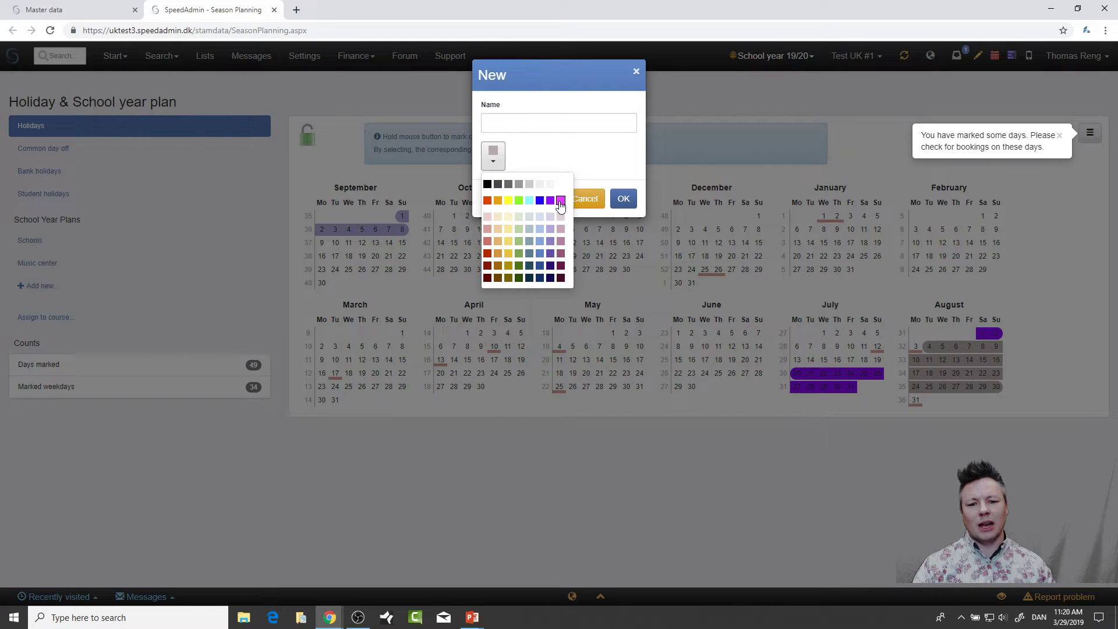
left_click(550, 201)
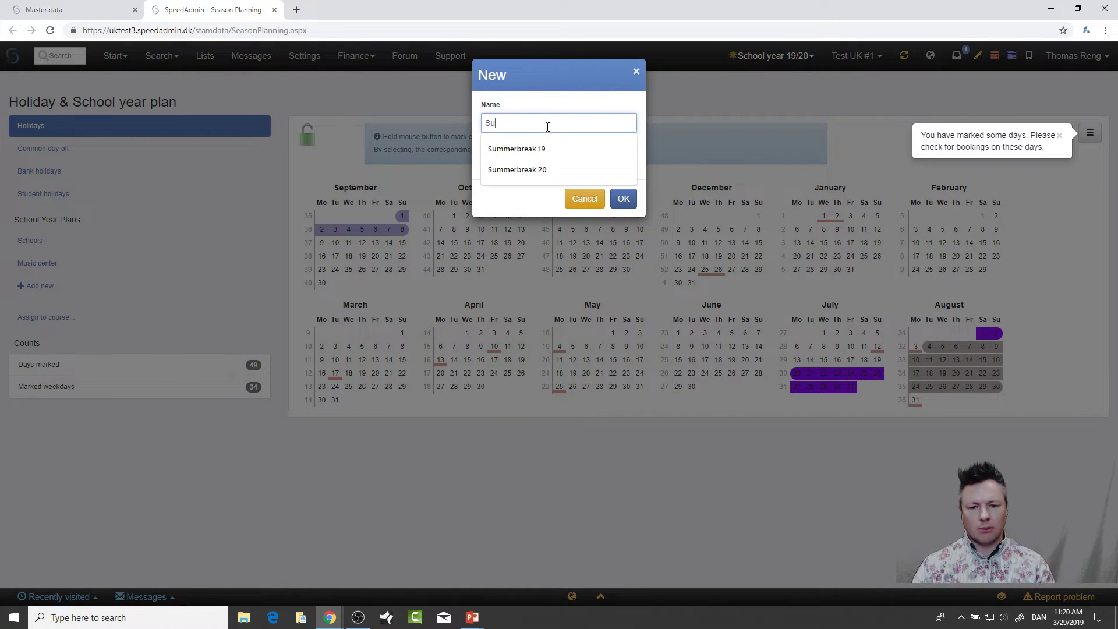
key("Down")
key("Down")
key("Return")
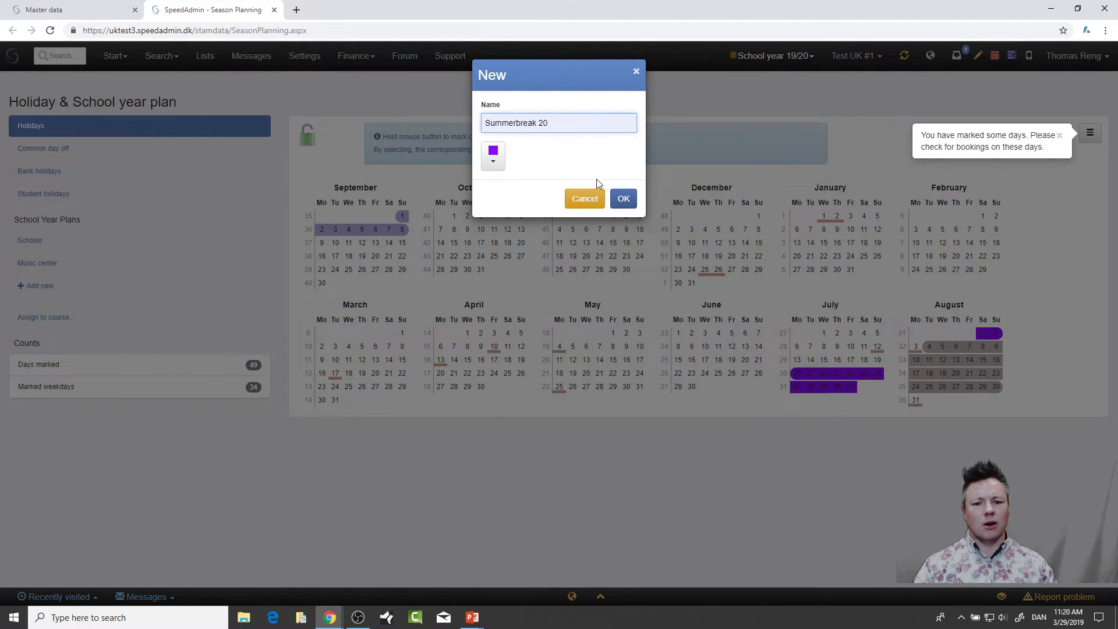
left_click(622, 198)
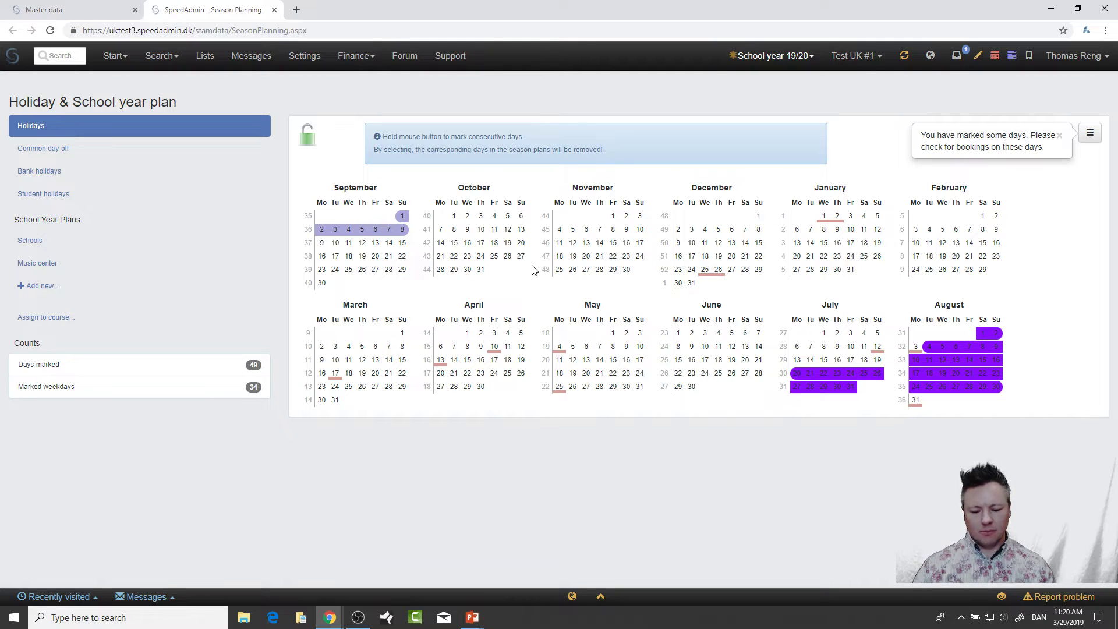
Unlock the common day off calendar and mark 24 October as a common day off
left_click(99, 152)
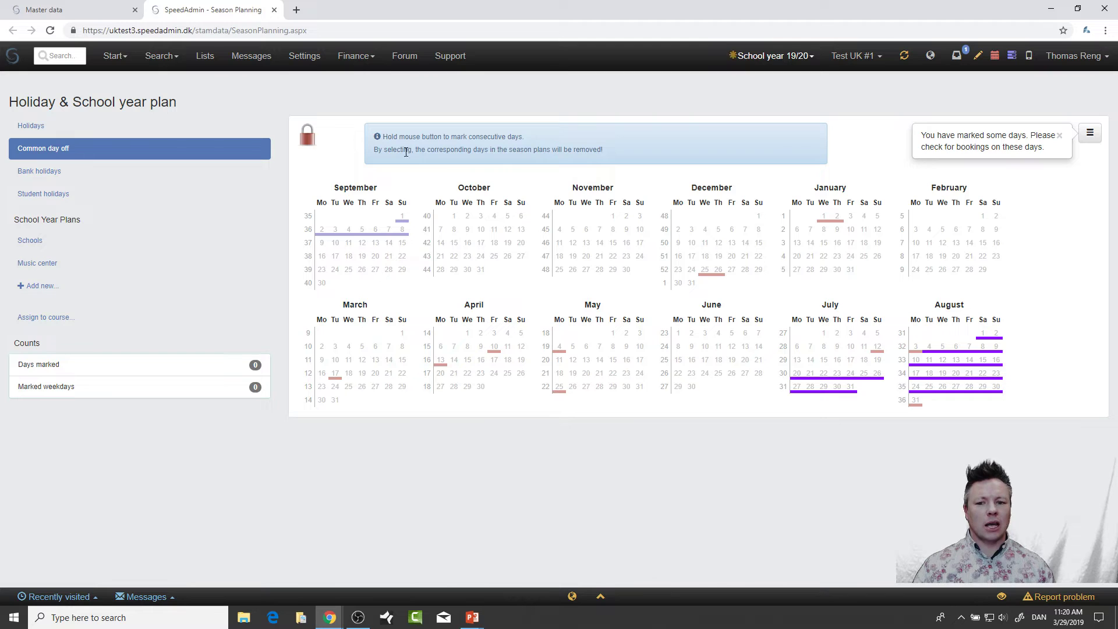
left_click(305, 140)
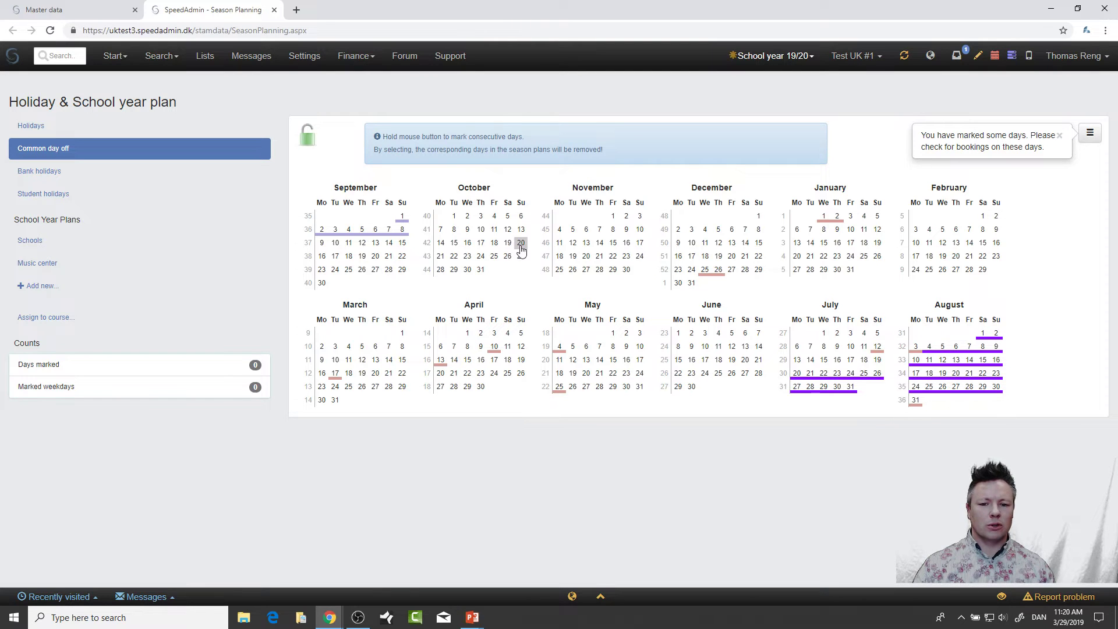
left_click(480, 257)
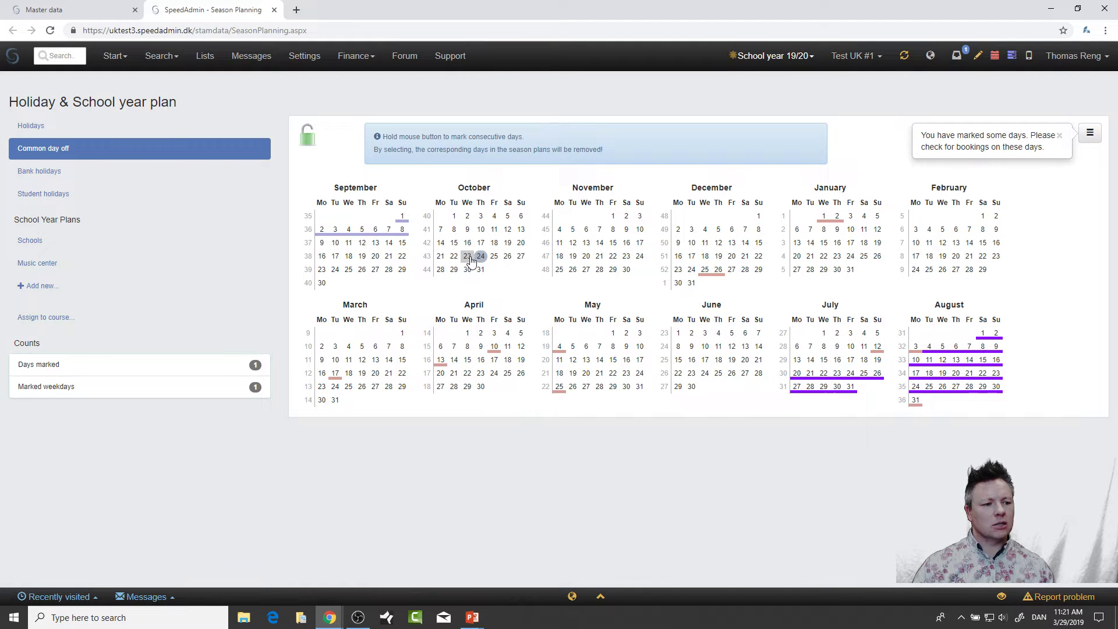
Review the bank holidays, holidays, common day off and student holidays calendars
left_click(31, 175)
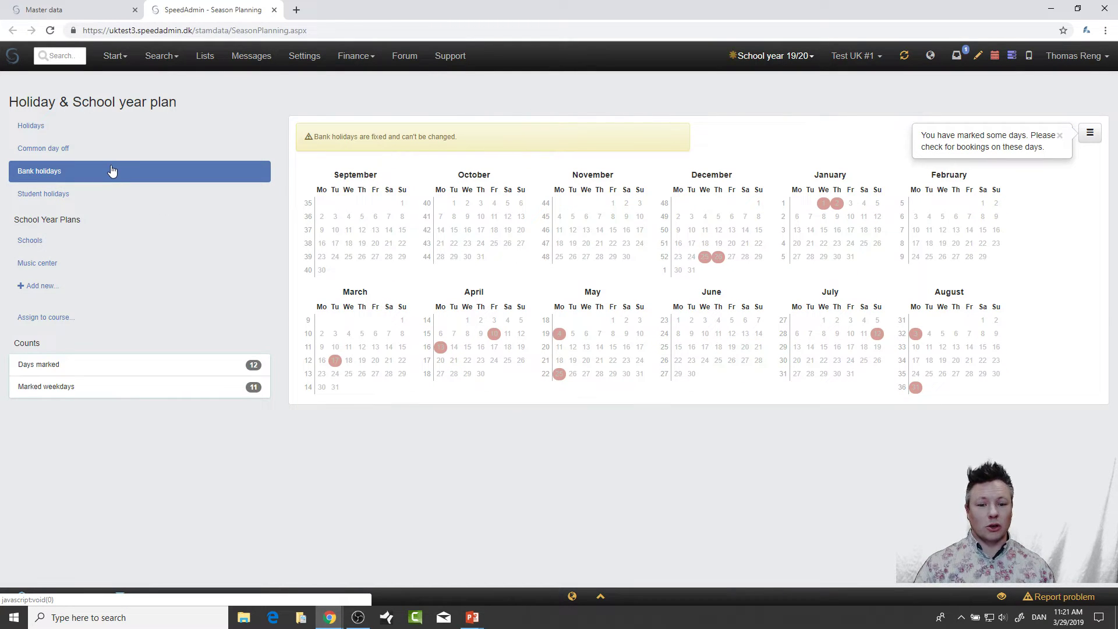
left_click(24, 126)
left_click(35, 148)
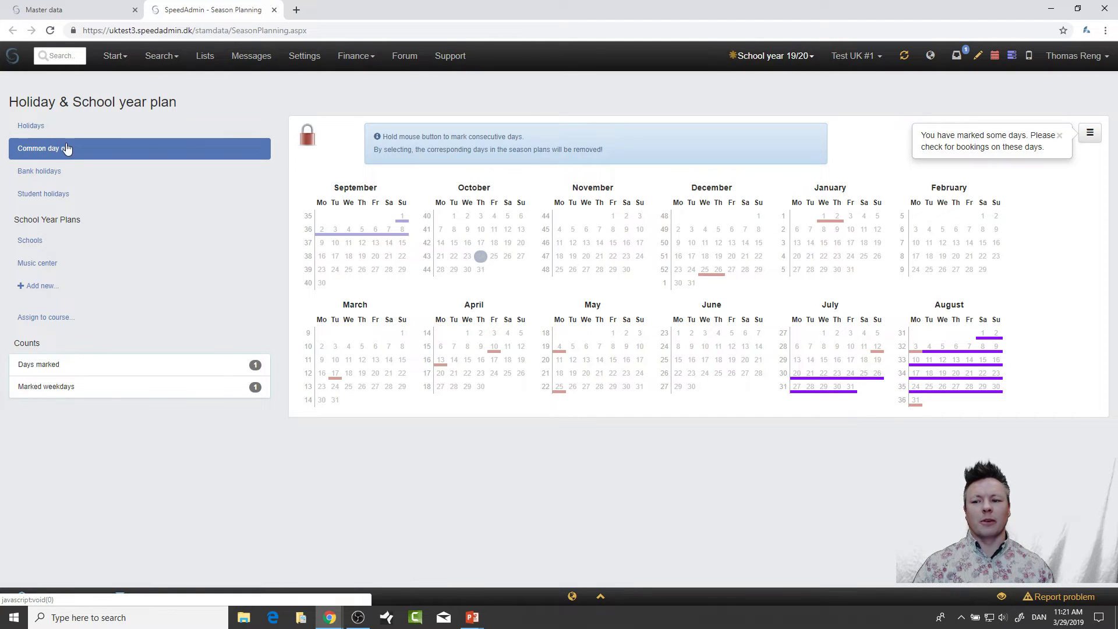
left_click(62, 201)
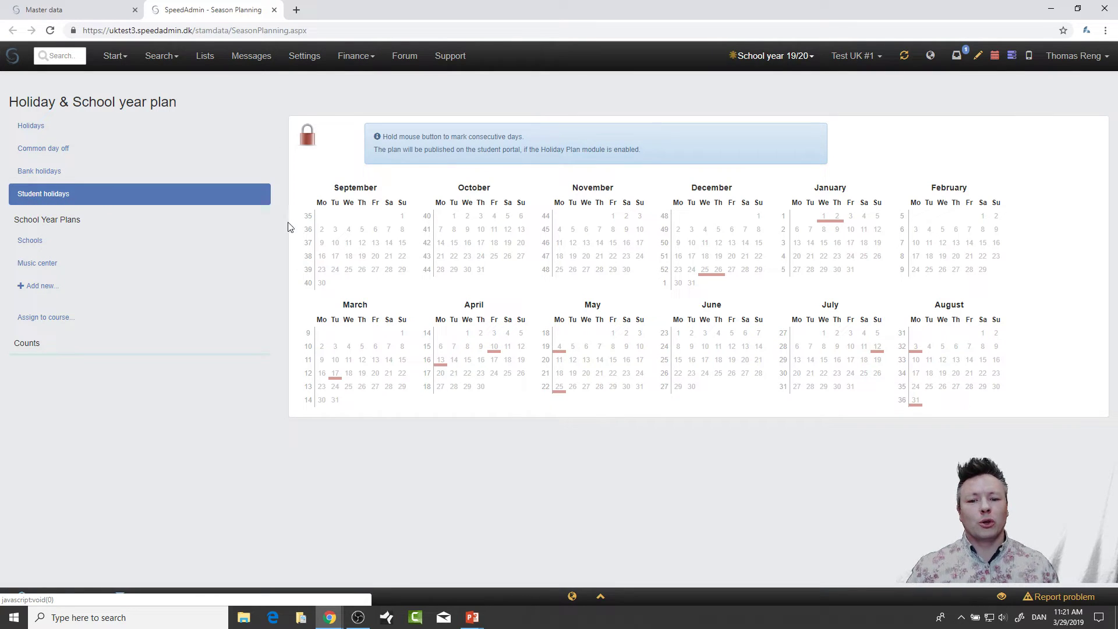
Review the Schools and Music center year plans and the plan assigned to each course
left_click(132, 247)
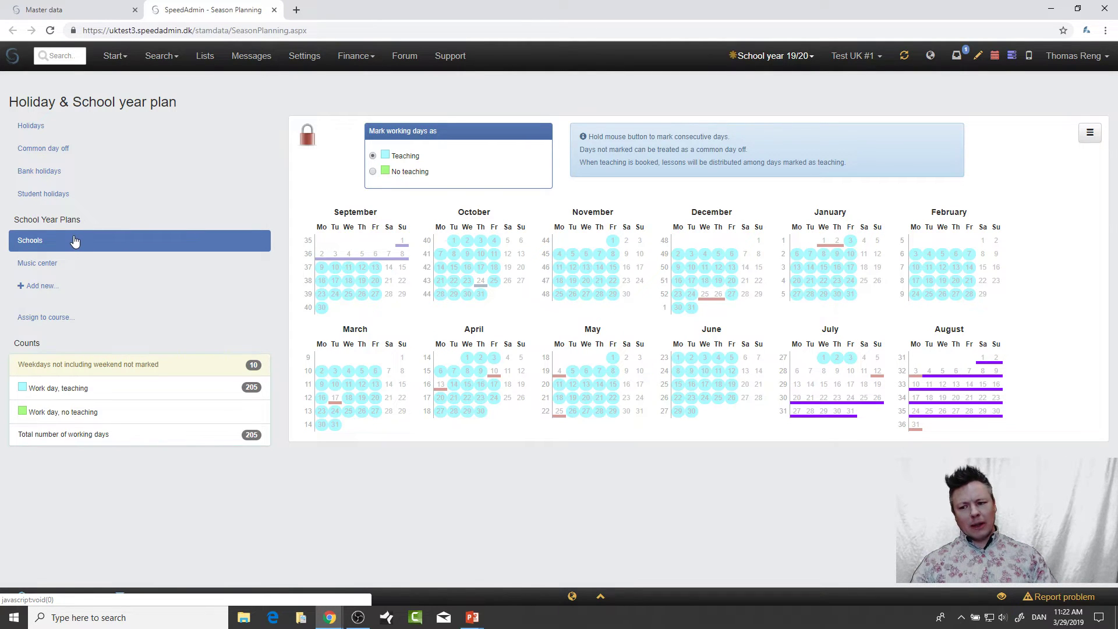
left_click(70, 265)
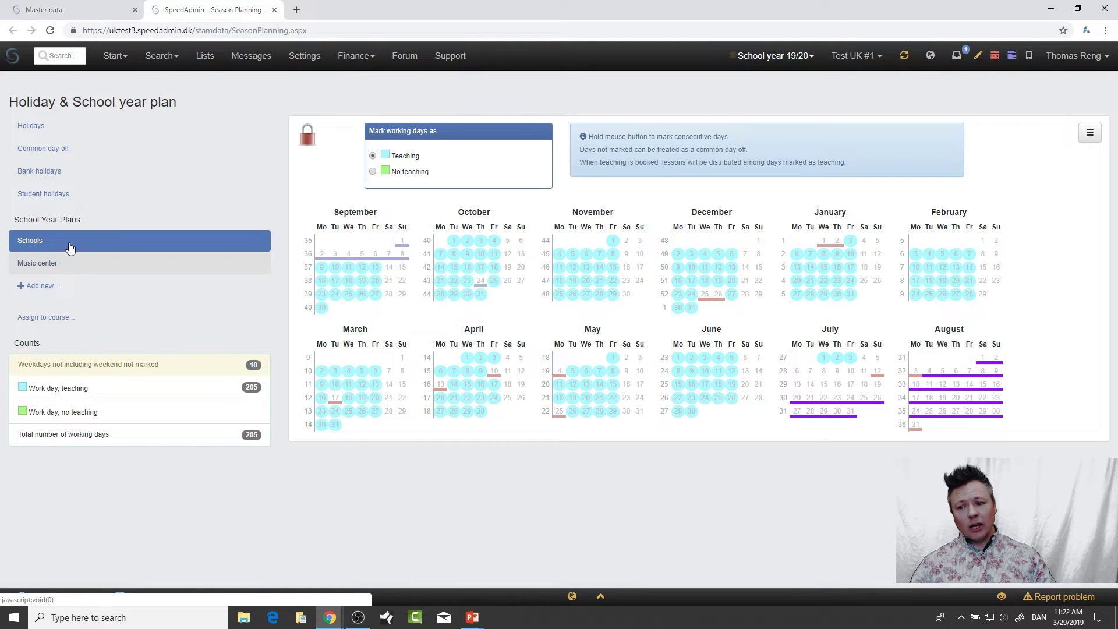
left_click(52, 318)
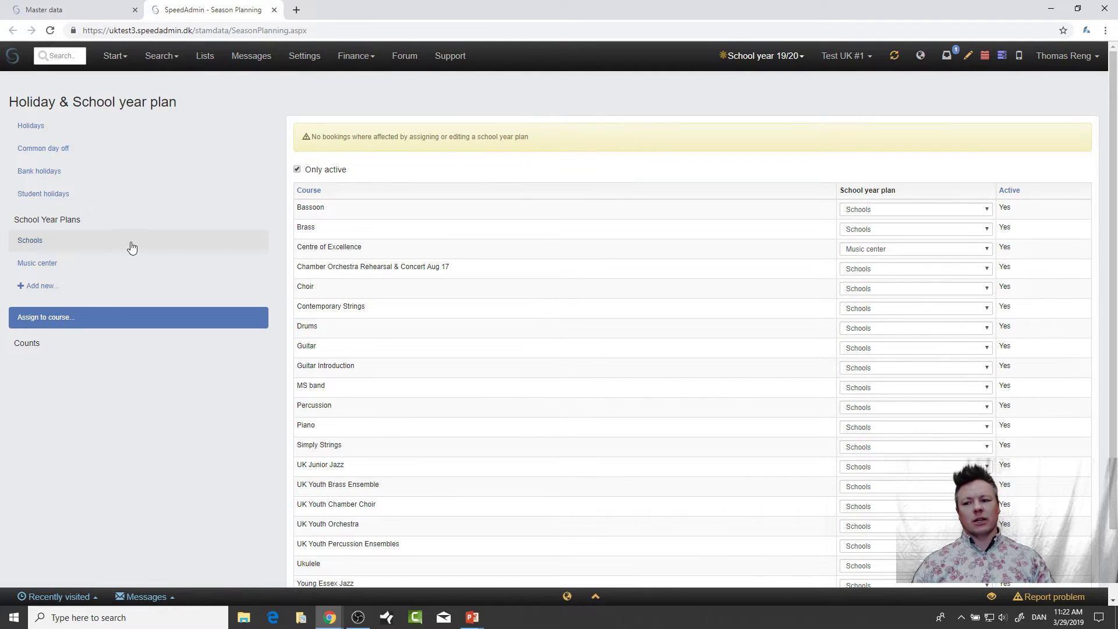
Unlock the Schools year plan and mark 25 October, 27 December and 3, 10 and 17 January as no-teaching working days
left_click(106, 245)
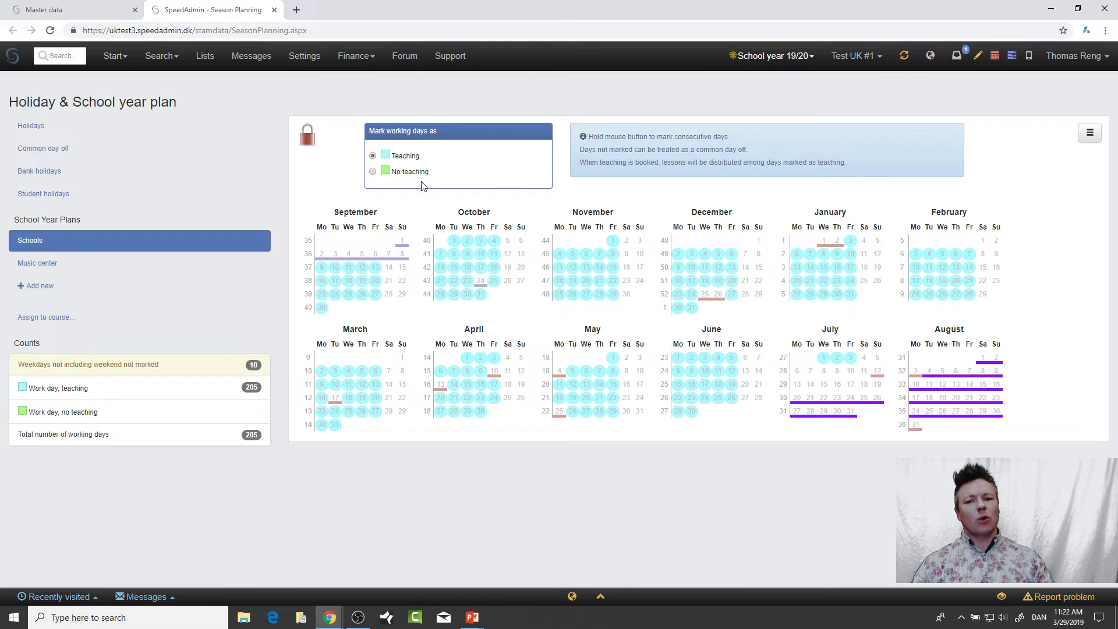
left_click(384, 176)
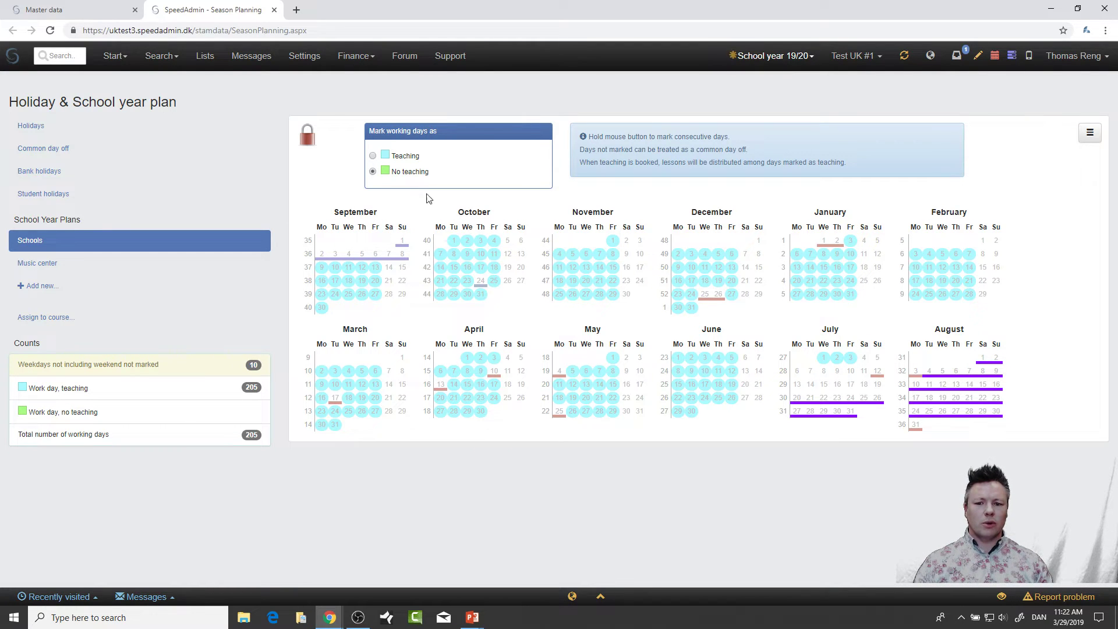
left_click(306, 136)
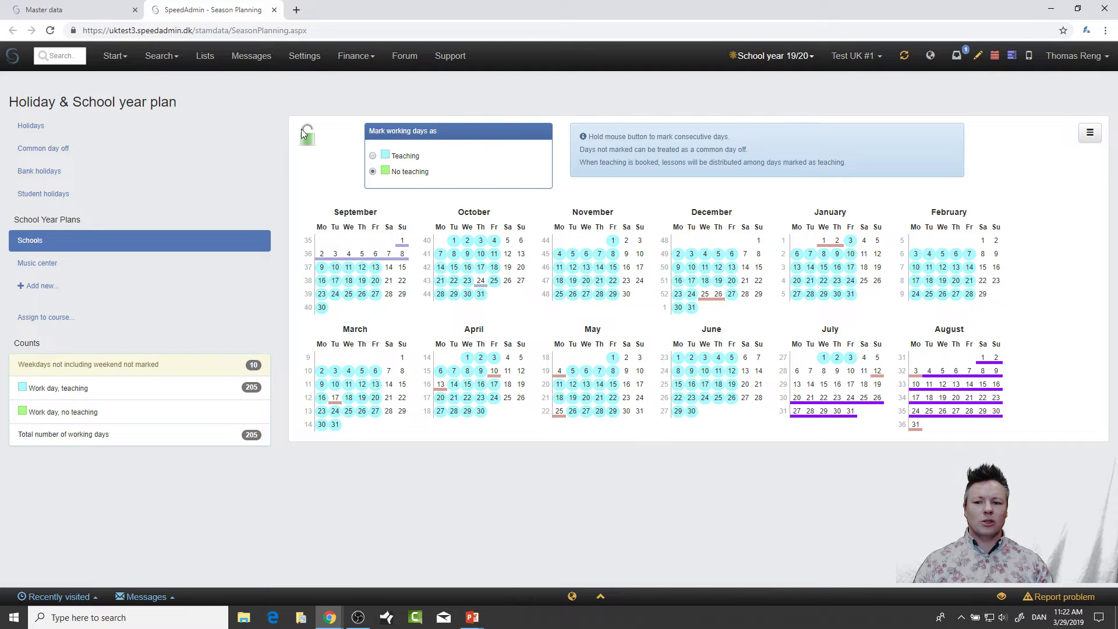
left_click(494, 281)
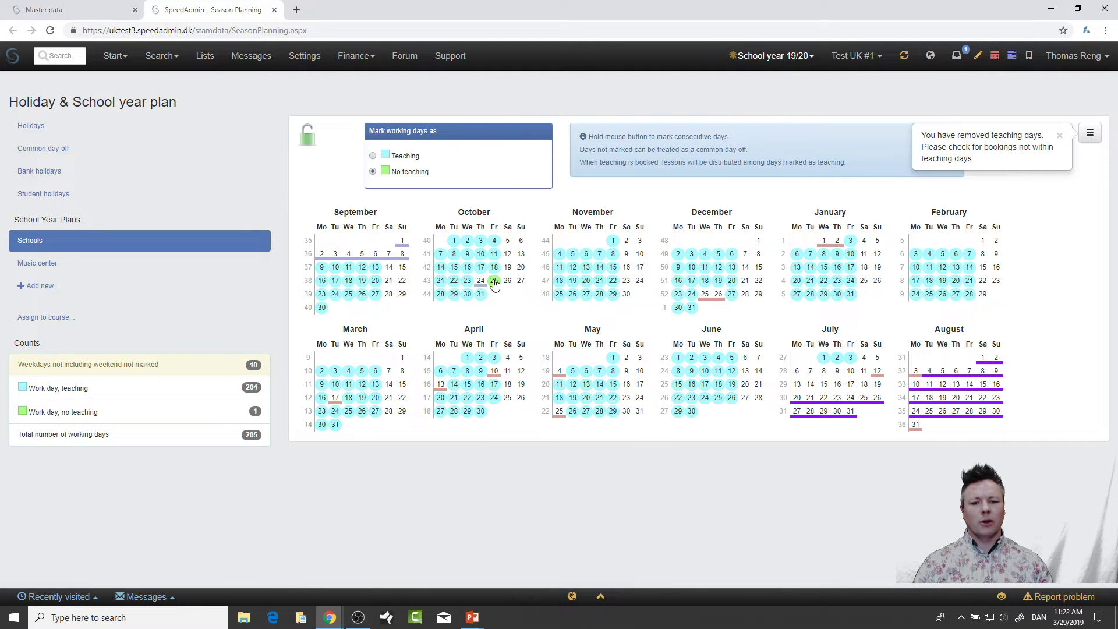
left_click(731, 294)
left_click(850, 241)
left_click(850, 254)
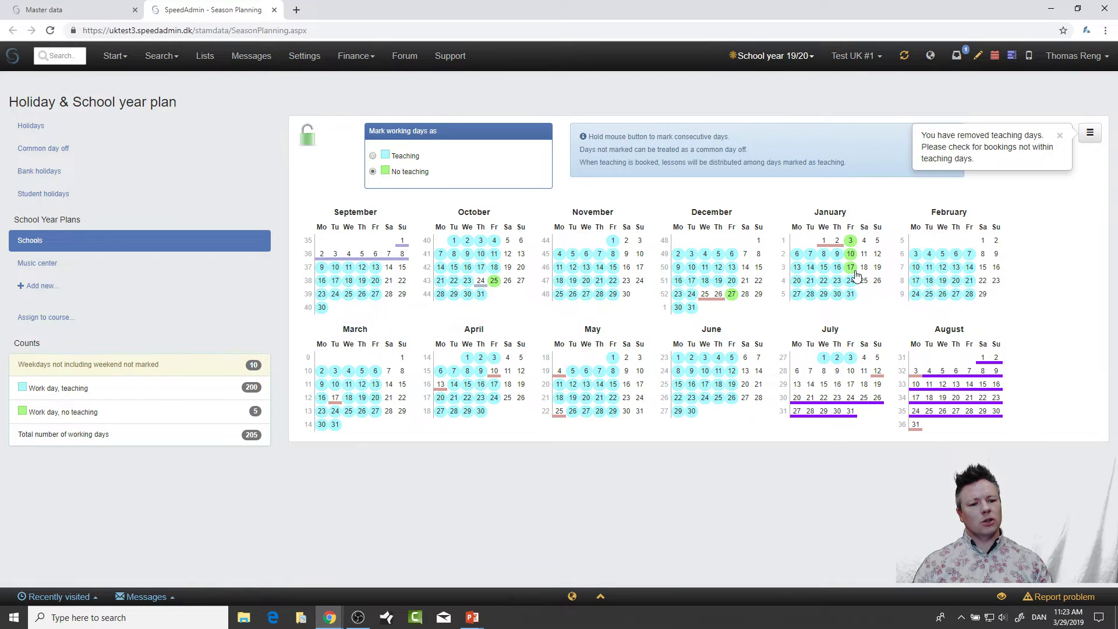
left_click(850, 267)
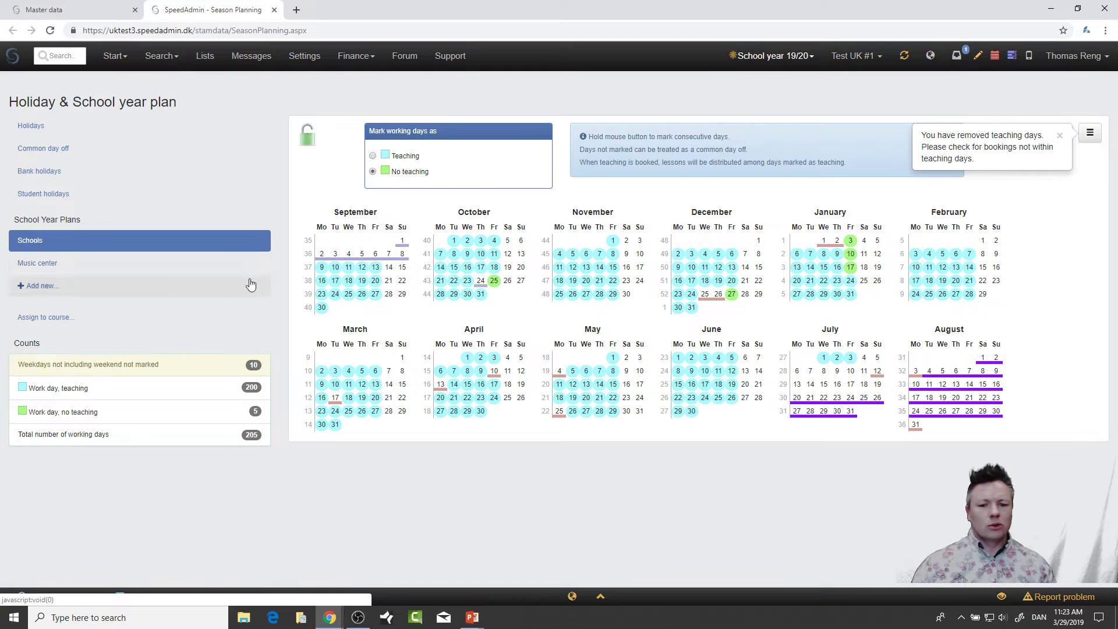
Mark 9 October as a no-teaching day in the Schools plan and check for bookings not within teaching
left_click(1089, 132)
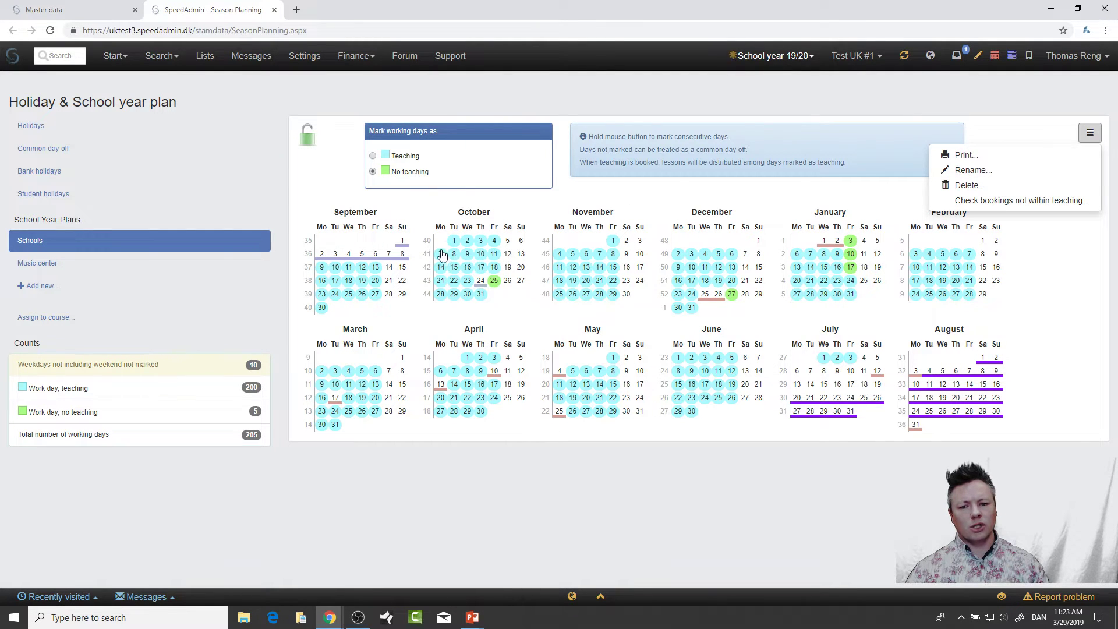
left_click(464, 256)
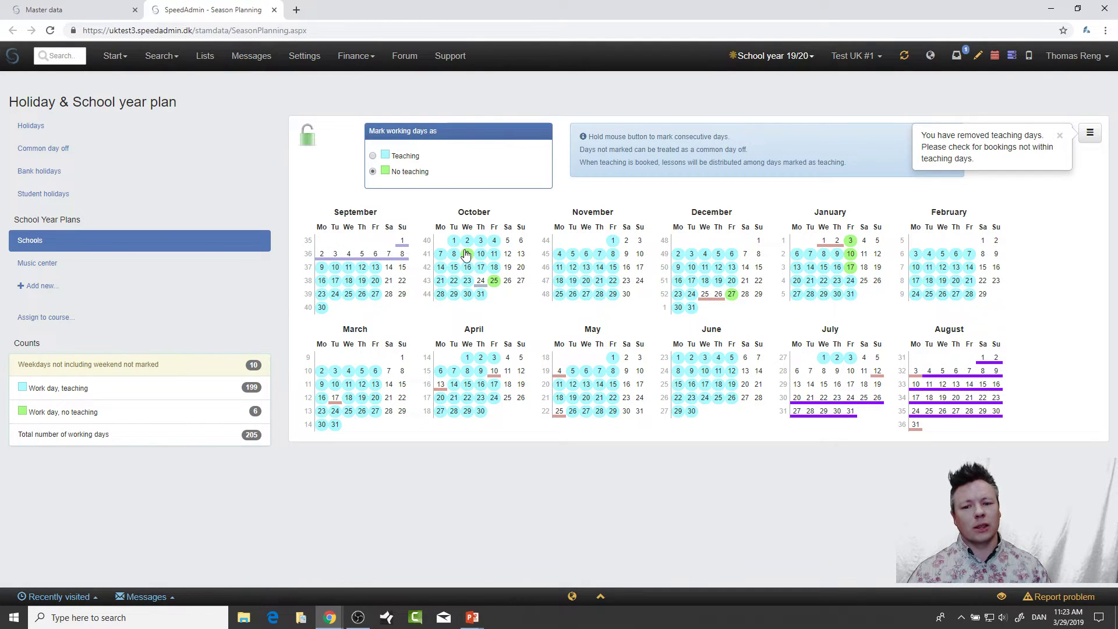
left_click(1089, 133)
left_click(1039, 213)
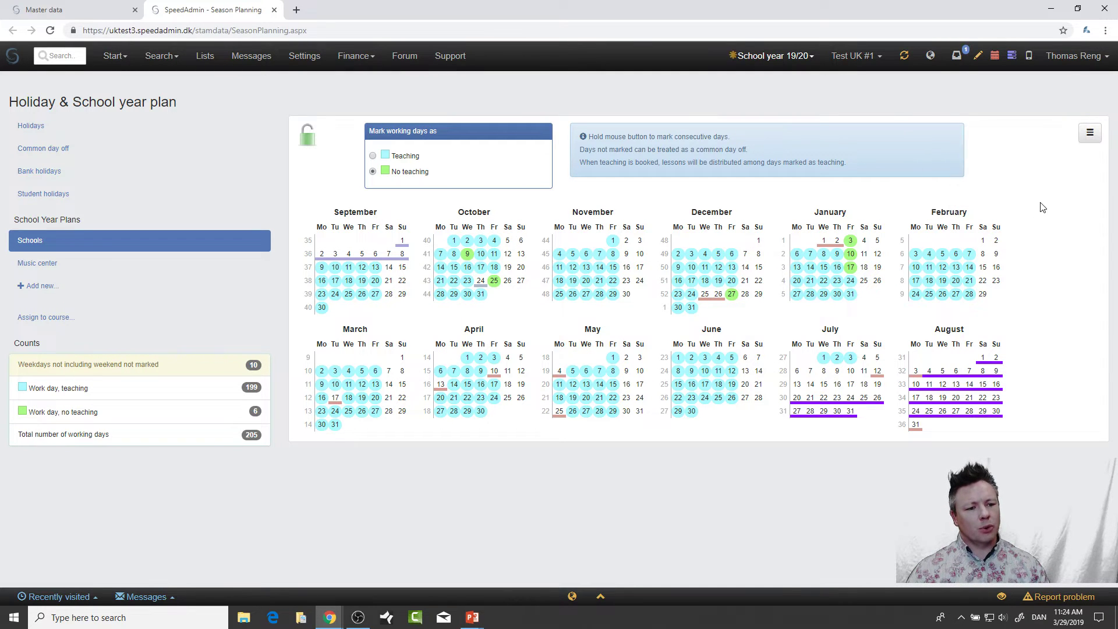
left_click(1089, 133)
left_click(1033, 201)
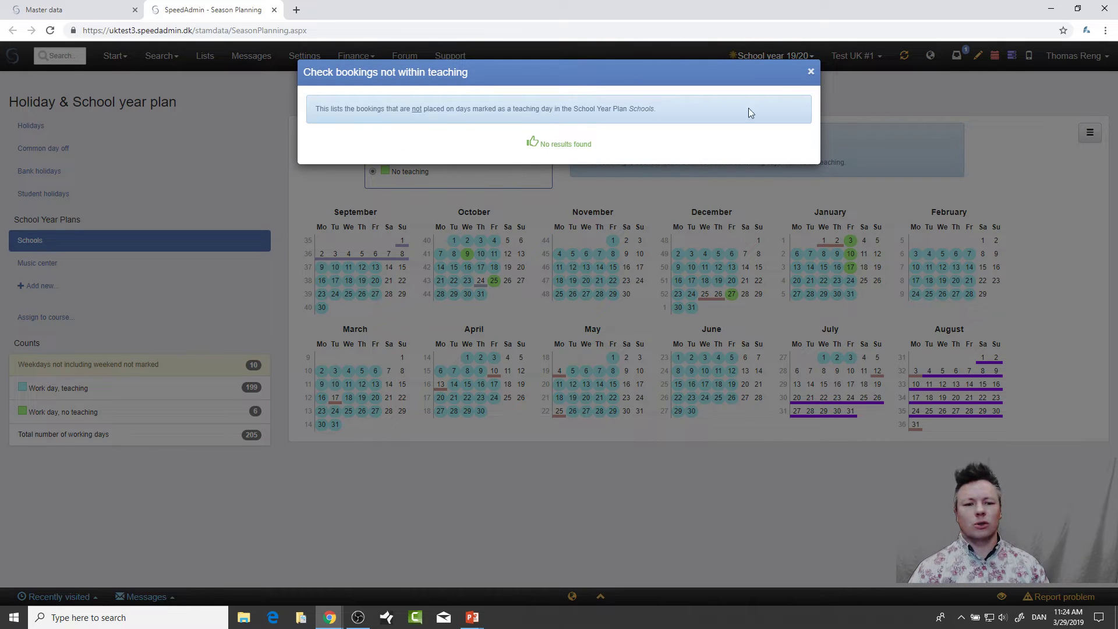
left_click(808, 71)
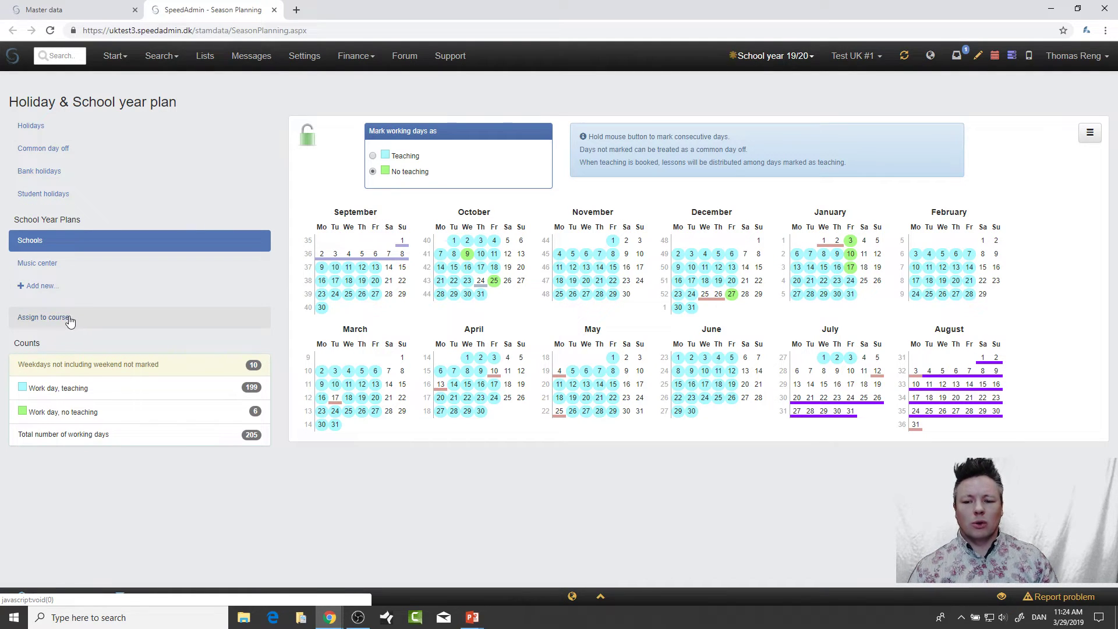
Open the school year handling page and select every ensemble for copying except Ensemble Brass
left_click(303, 56)
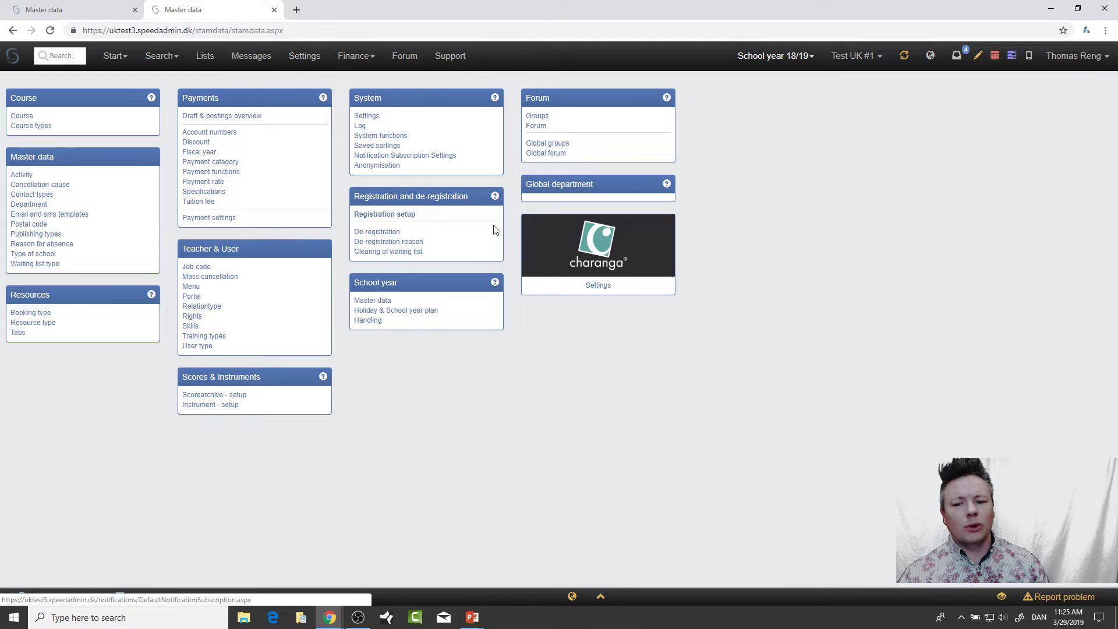
left_click(371, 322)
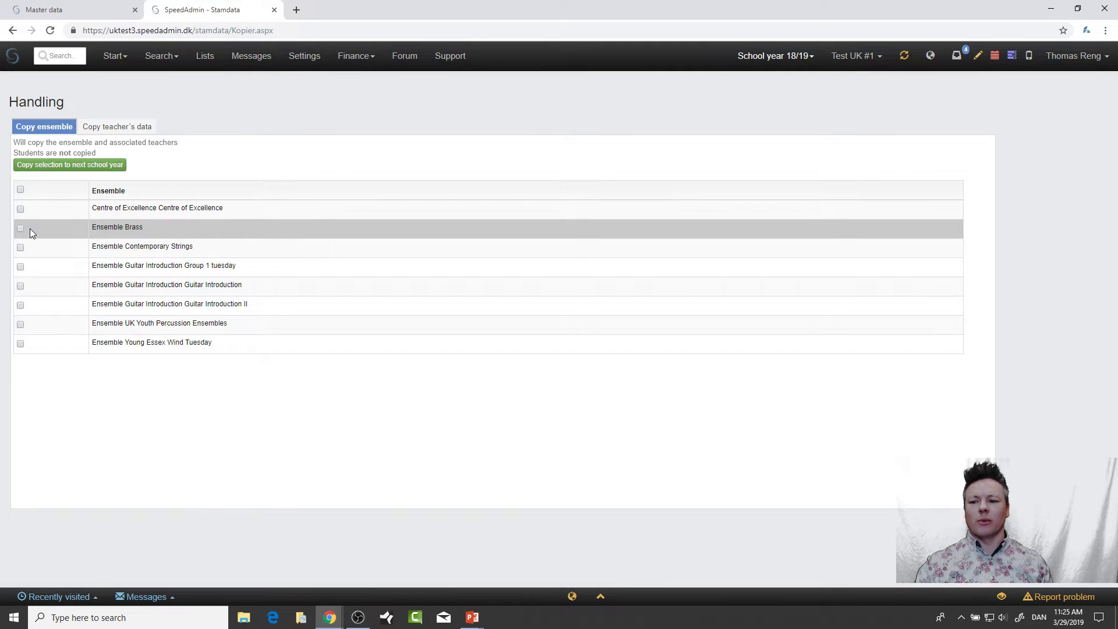
left_click(20, 190)
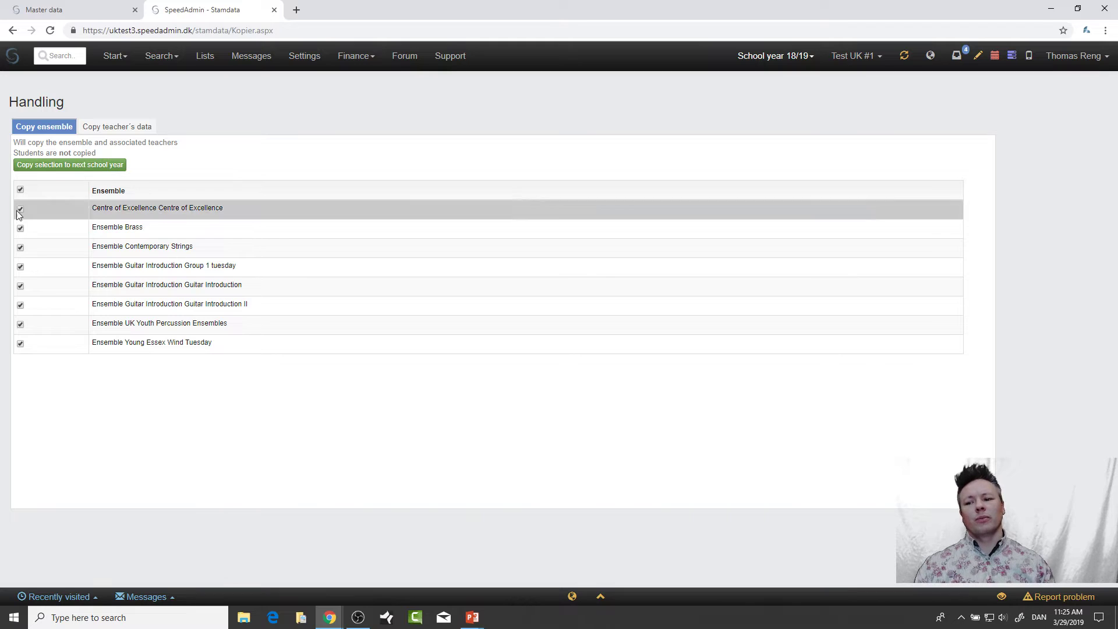
left_click(21, 229)
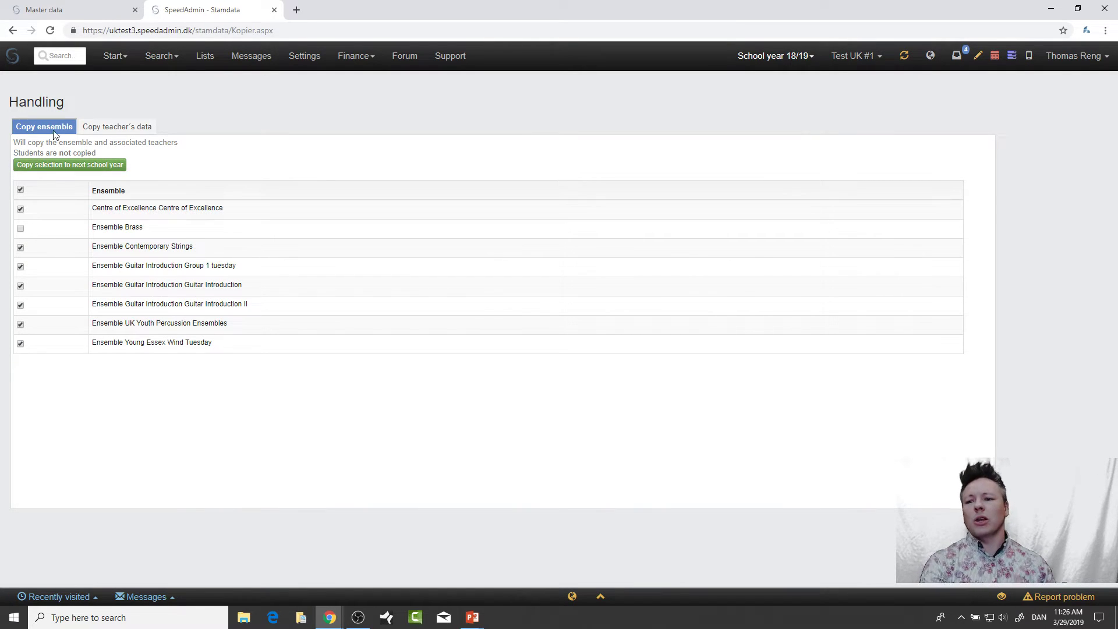
From the Copy teacher's data list, examine the first teacher's allocated rooms in the teacher record and the timetable
left_click(113, 128)
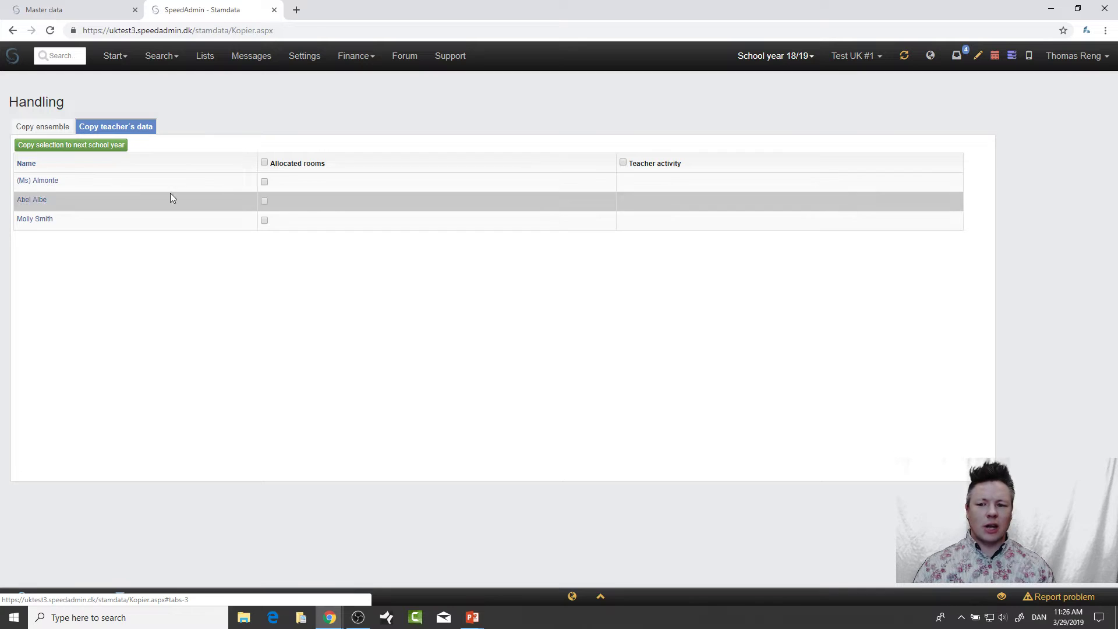
middle_click(32, 185)
left_click(326, 11)
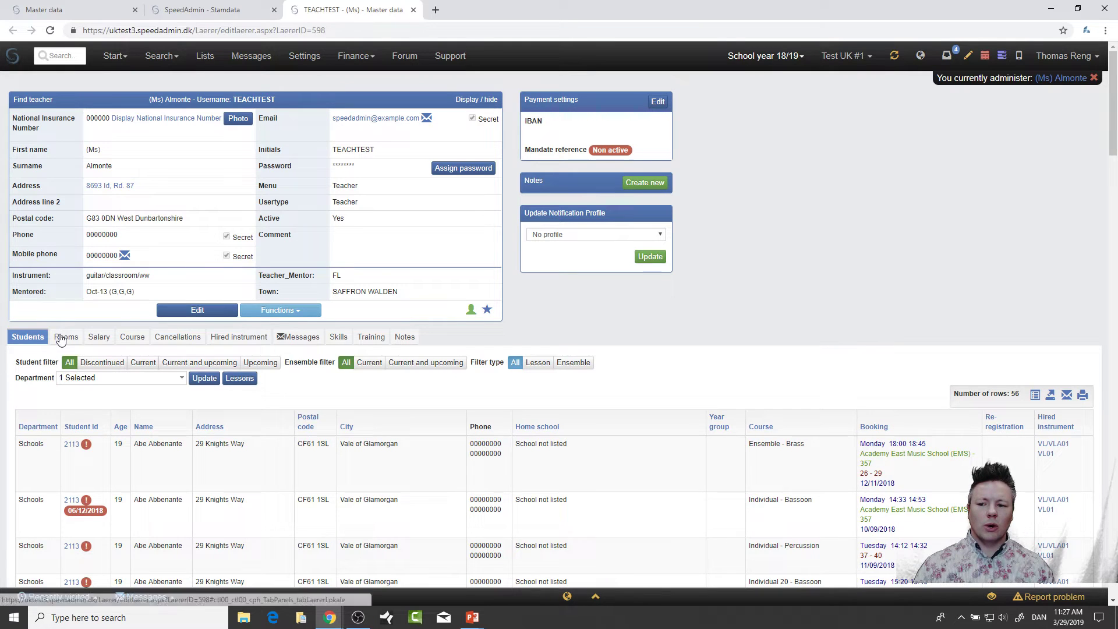
left_click(63, 337)
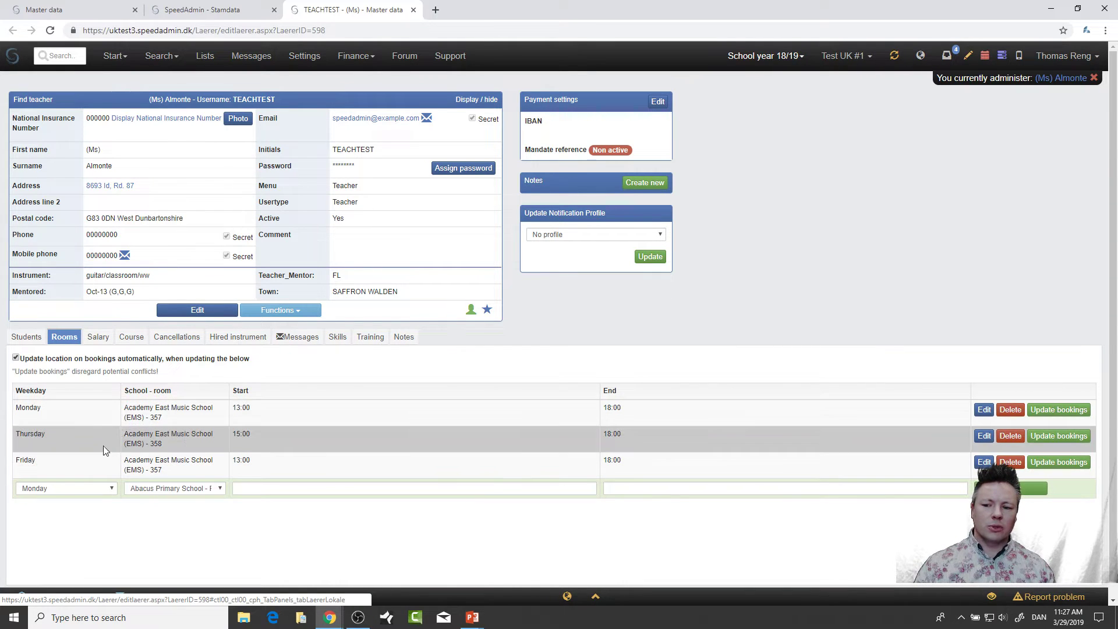
left_click(984, 56)
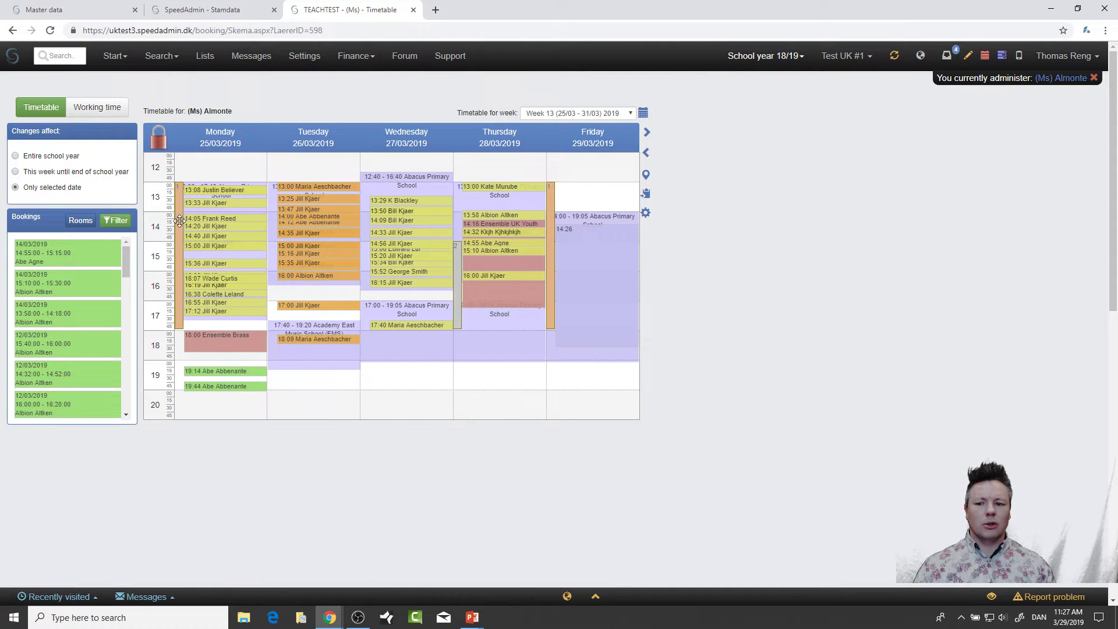
mouse_move(179, 209)
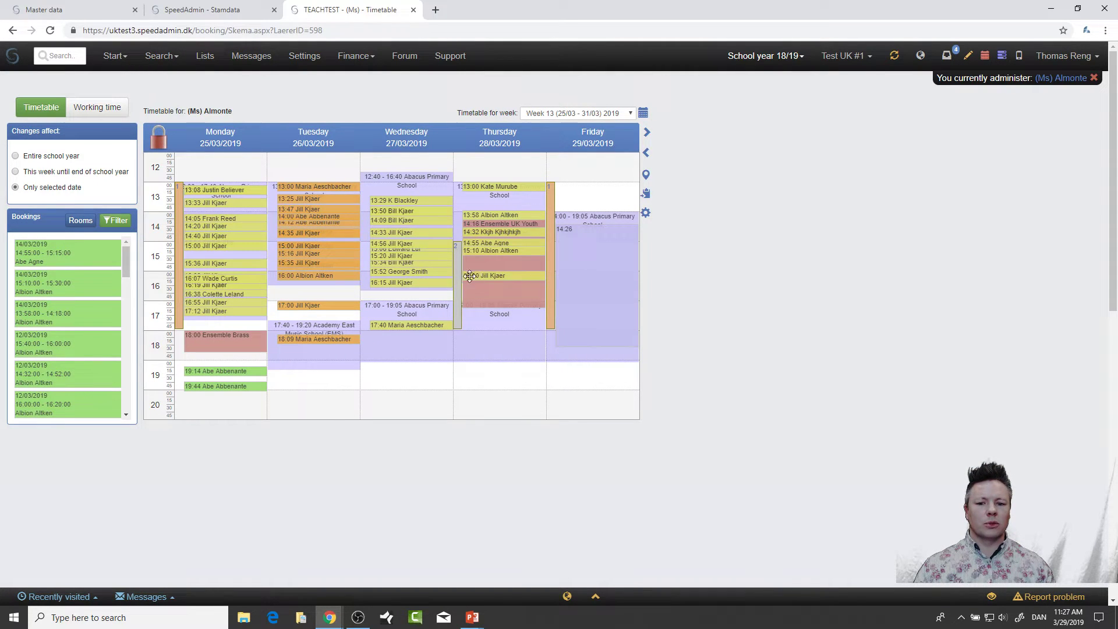
left_click(80, 221)
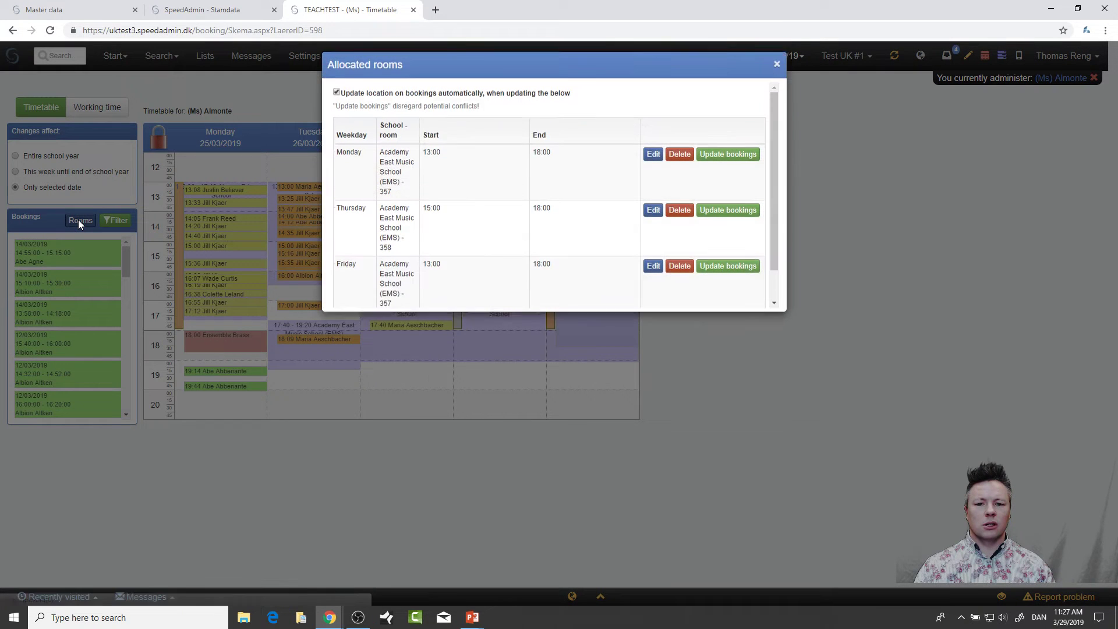
left_click(414, 10)
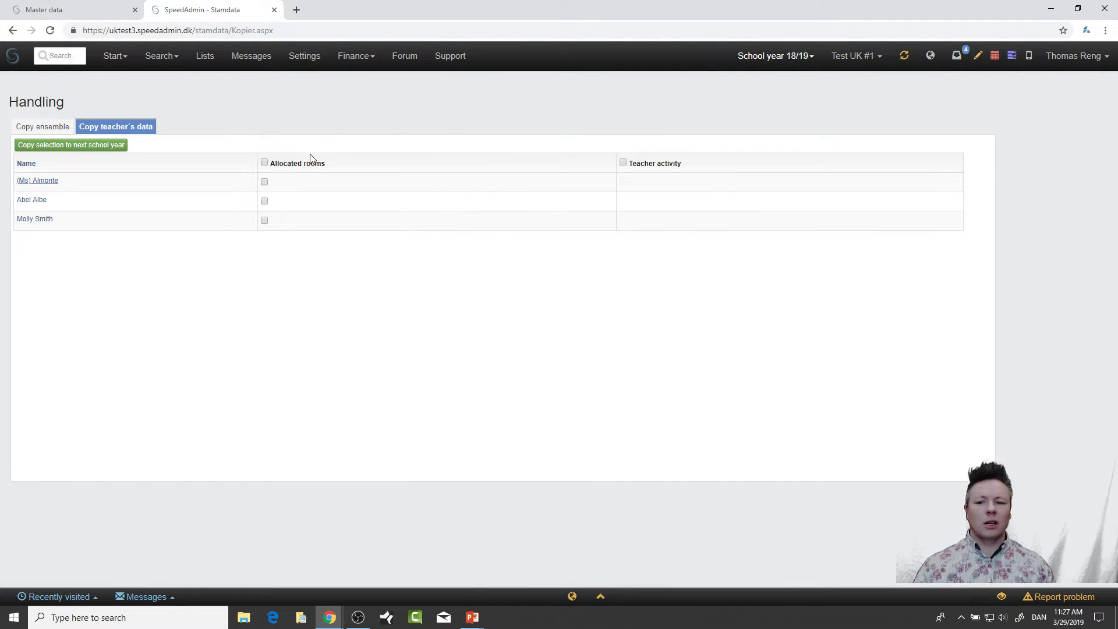
Select the allocated rooms of all listed teachers for copying and clear that selection again
left_click(265, 163)
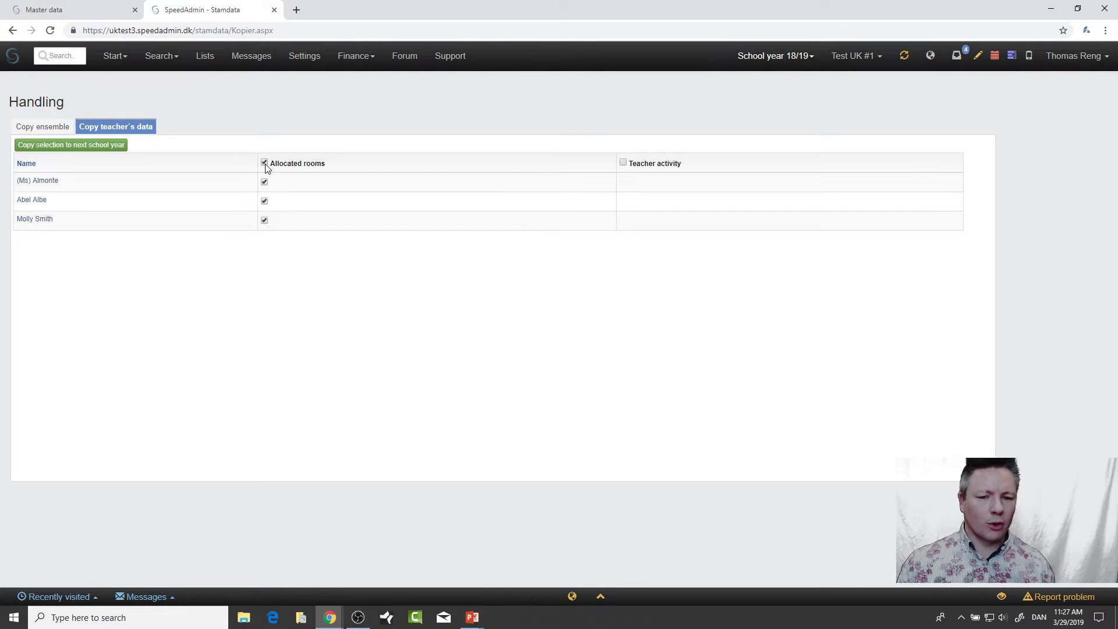
left_click(264, 163)
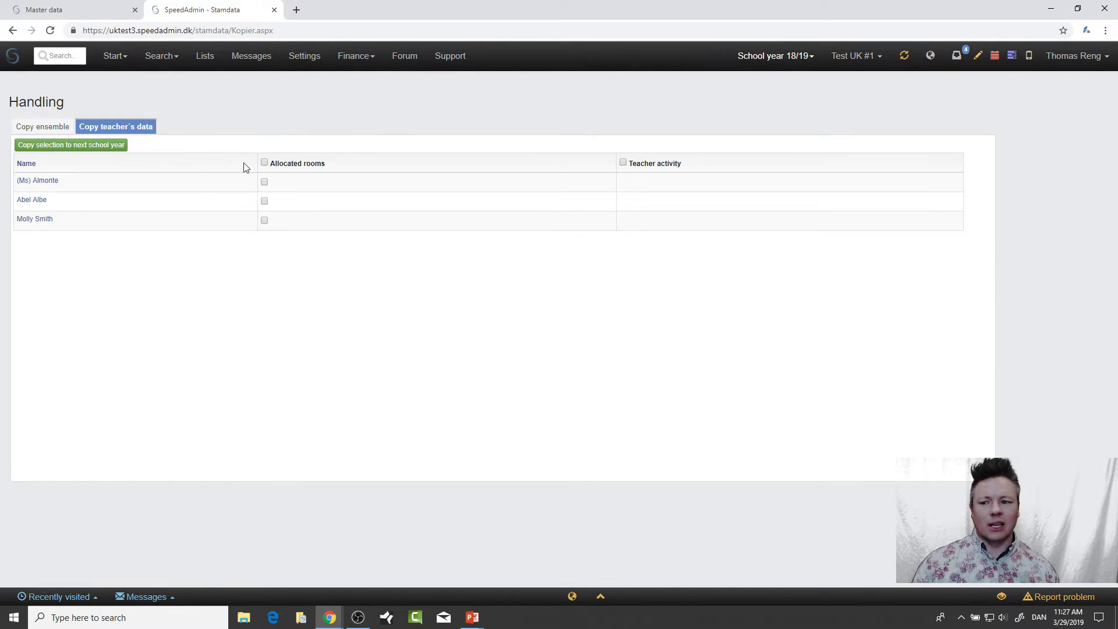
Open the first listed teacher's hours page and examine the department choices for adding a teacher activity
left_click(40, 183)
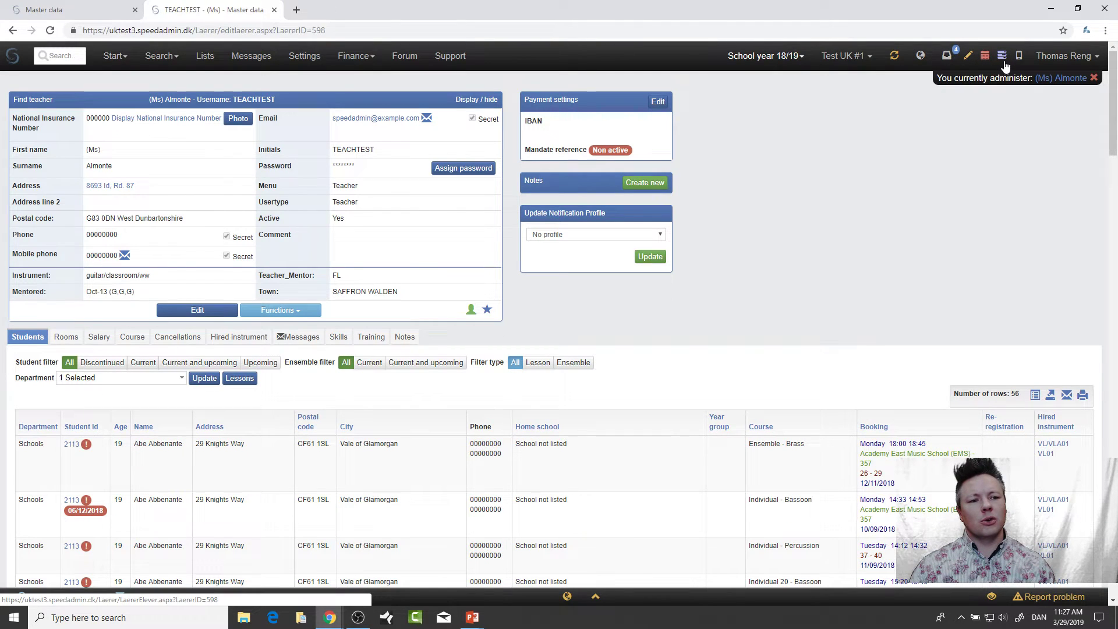
left_click(985, 57)
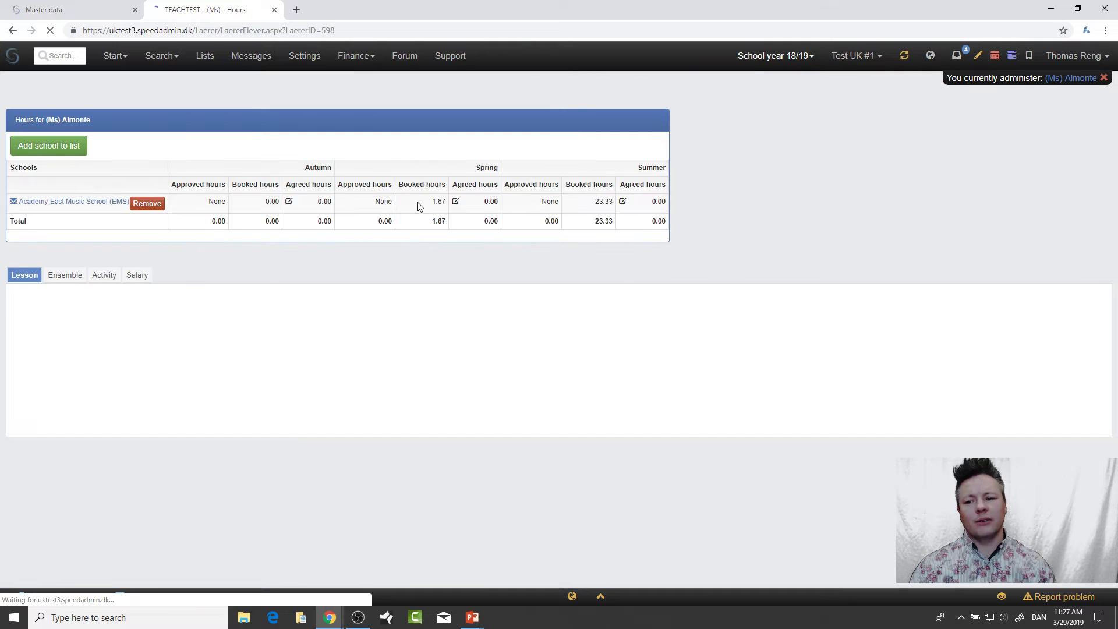
left_click(105, 271)
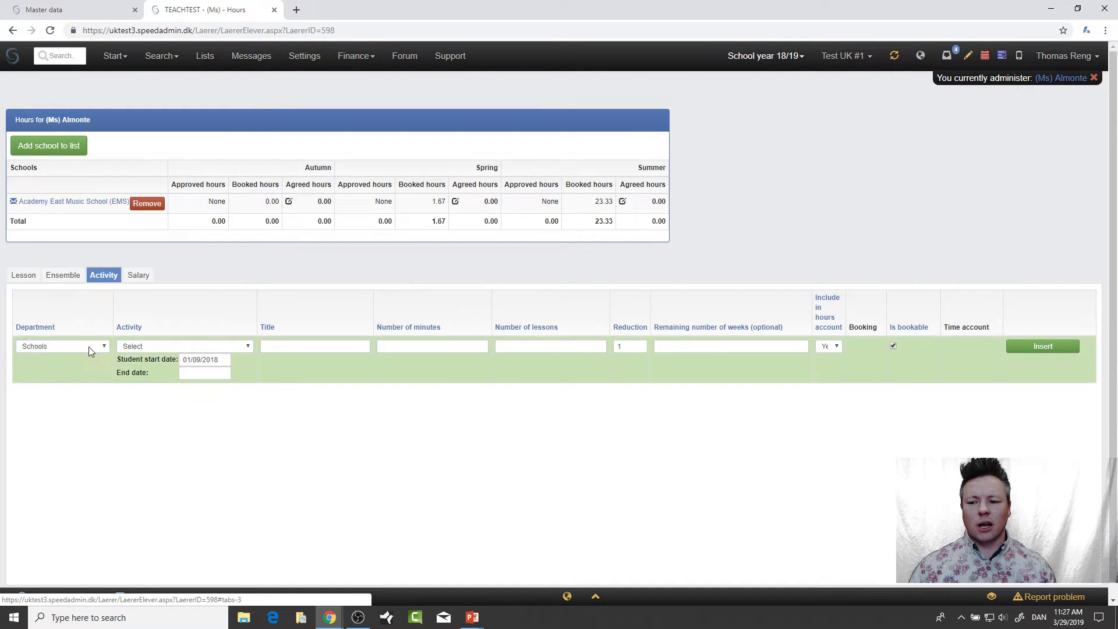
left_click(90, 349)
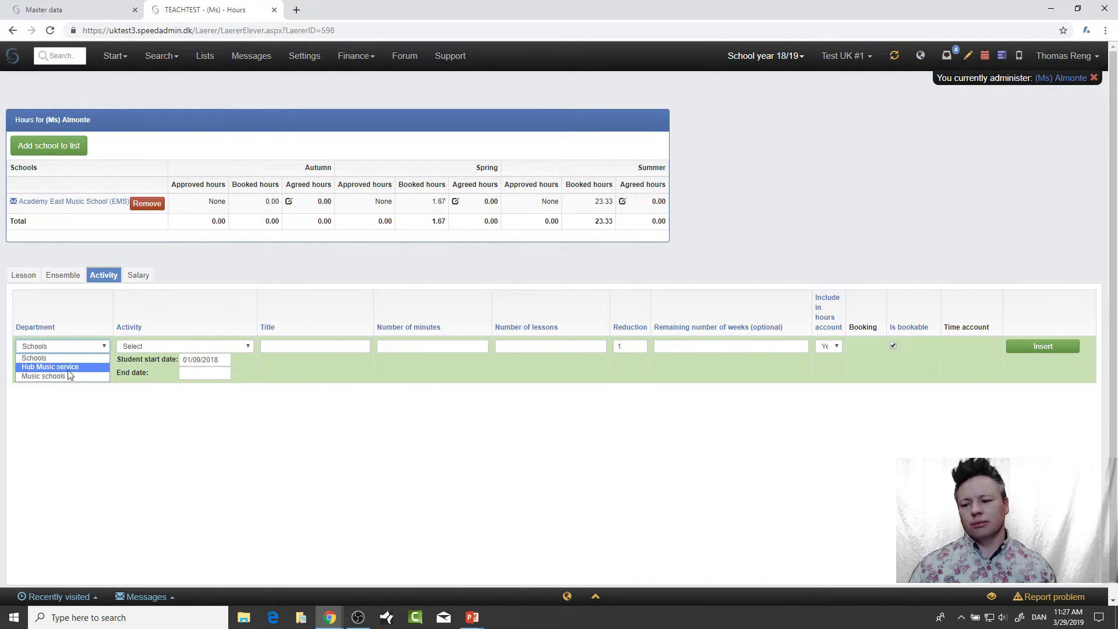
left_click(100, 403)
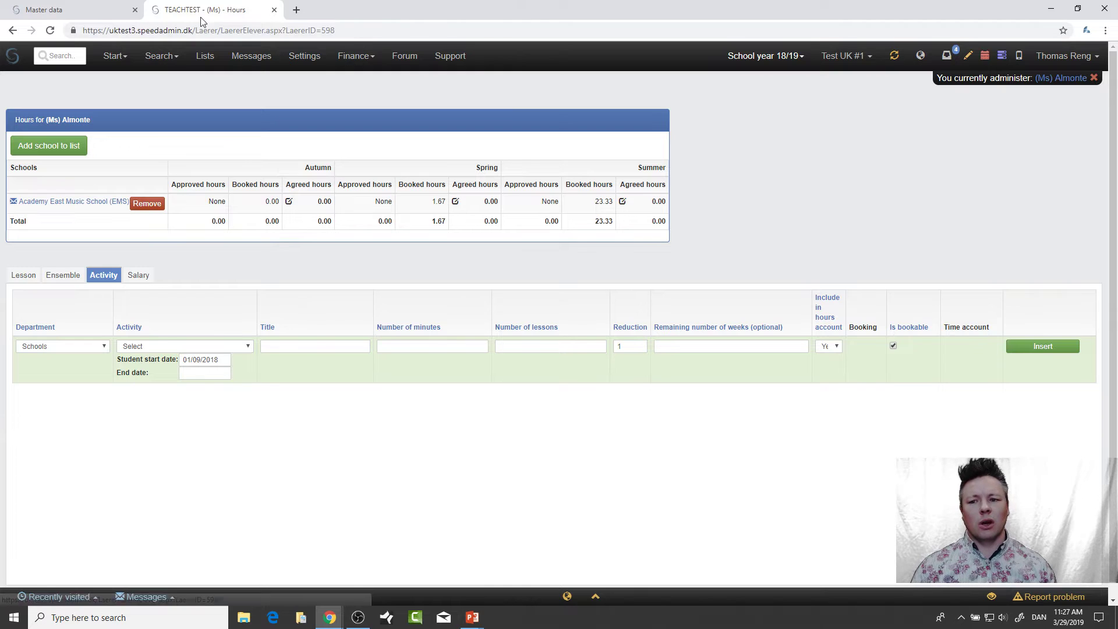
Return to the Copy teacher's data list and select the allocated rooms of all listed teachers for copying
left_click(12, 30)
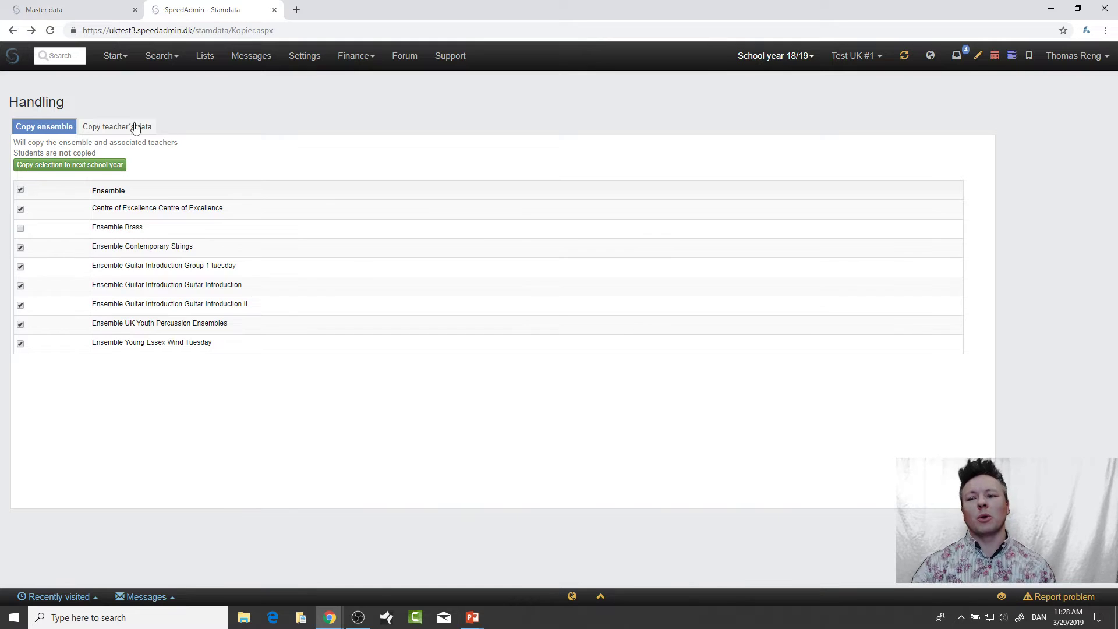
left_click(135, 128)
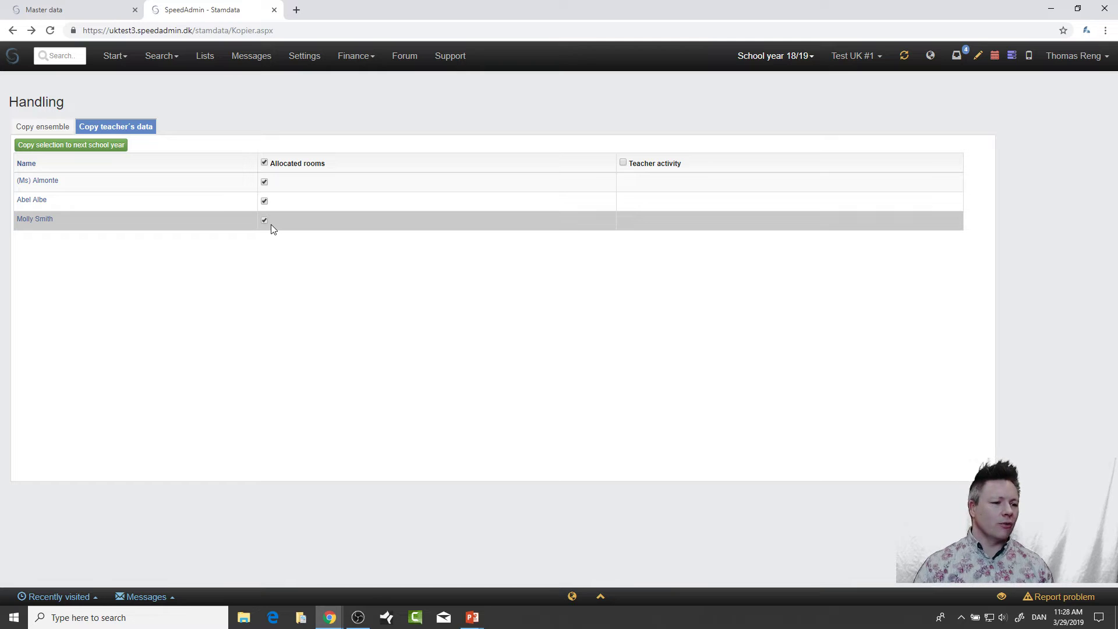
Open the settings overview and consult the Create New School Year checklist in the slide show before returning to the browser
left_click(302, 59)
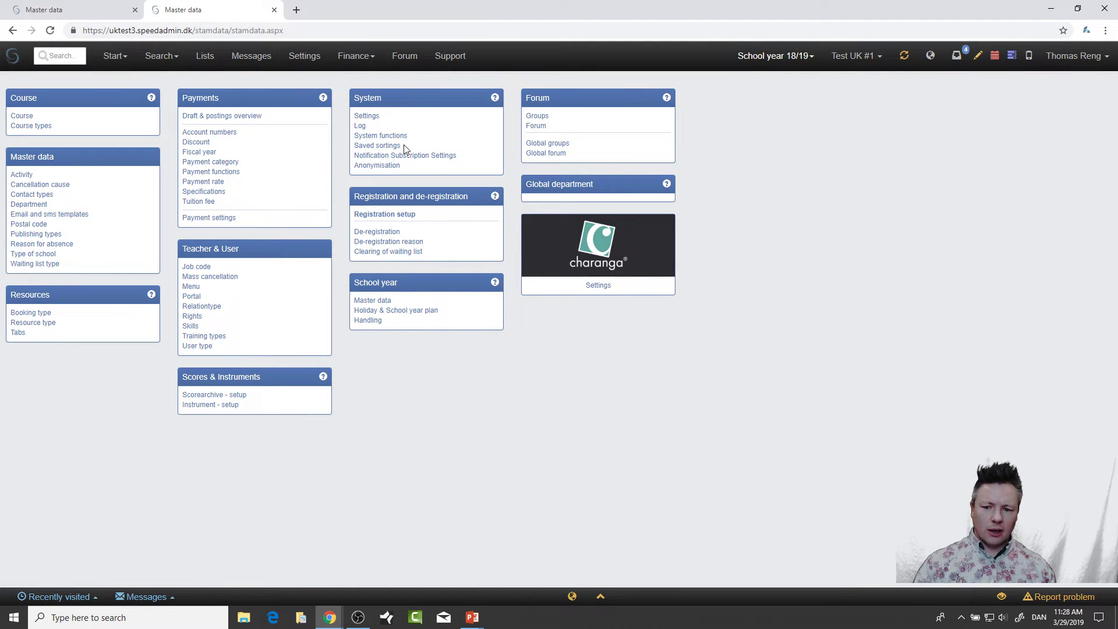
key("alt+Tab")
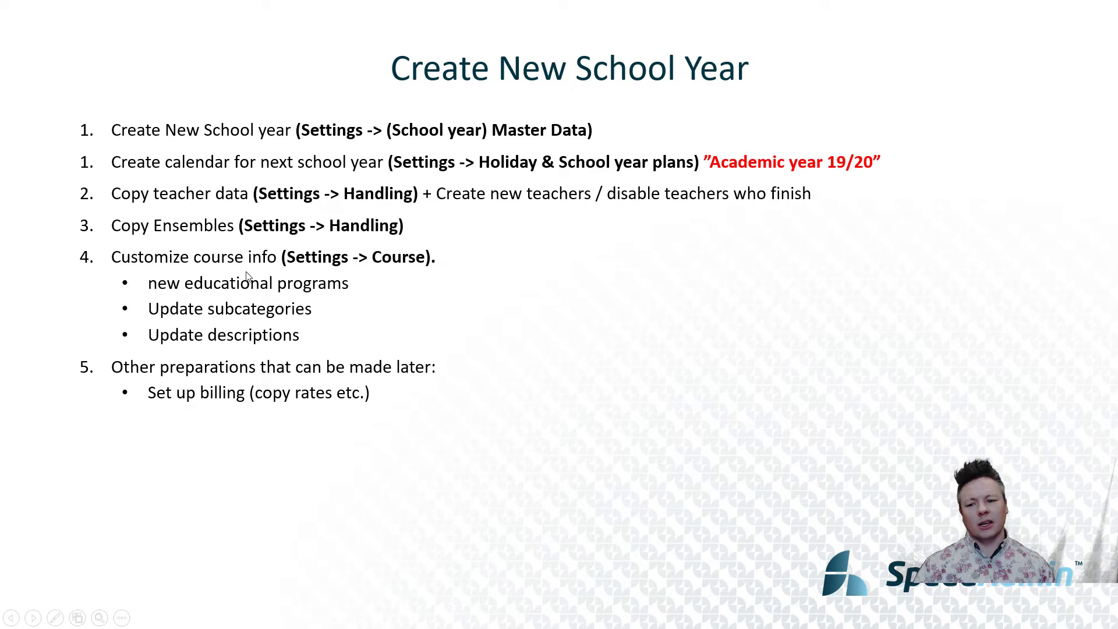
key("alt+Tab")
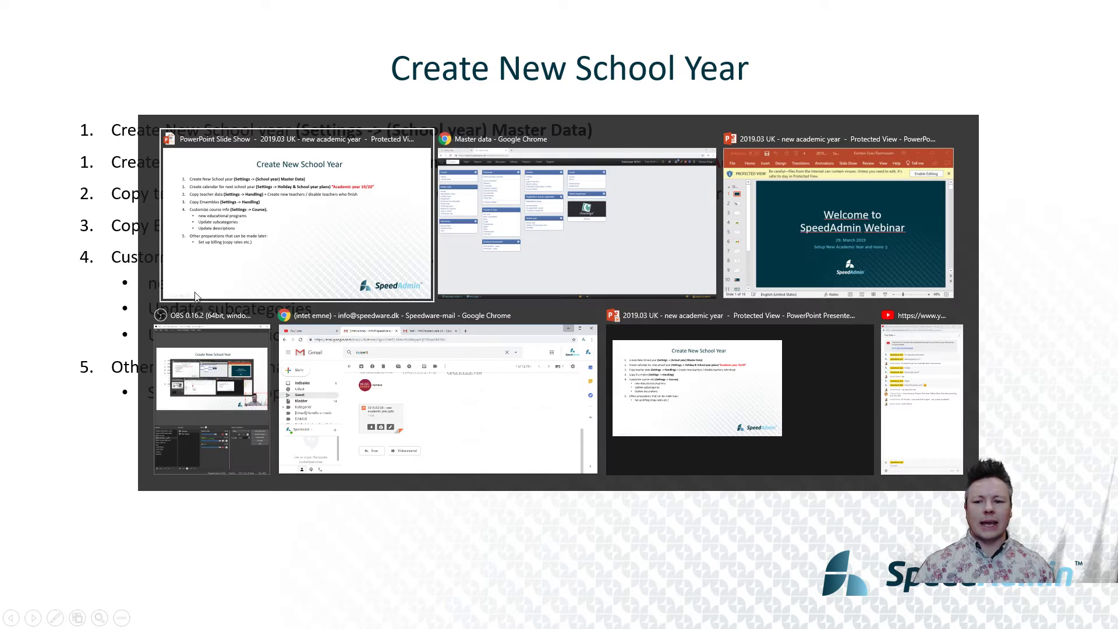
key("Tab")
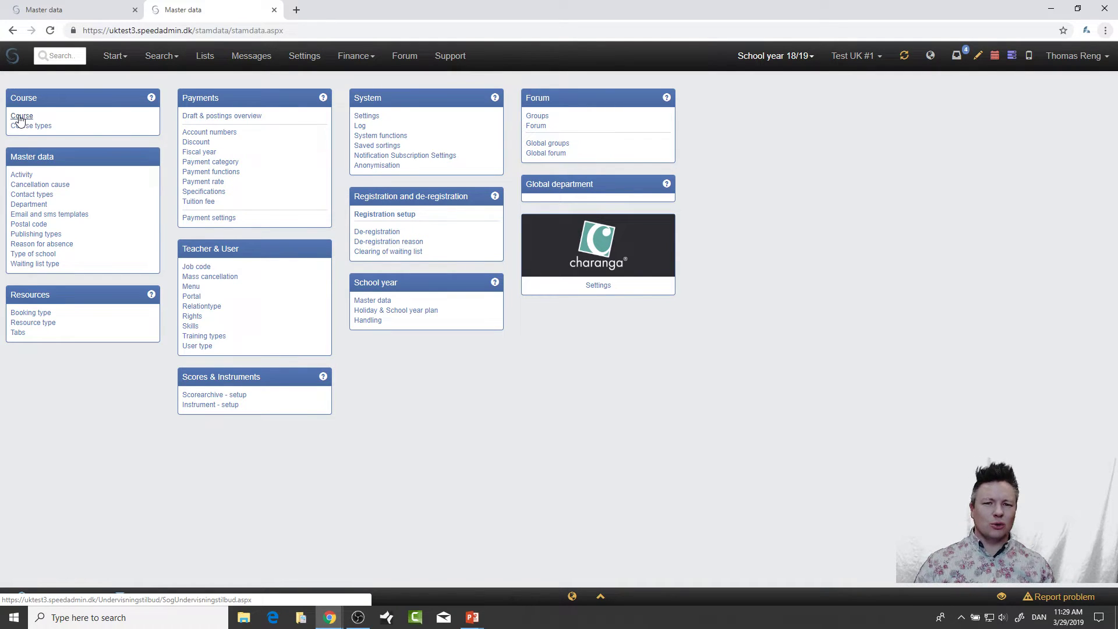
Open the Brass course and examine its course types, subcategories and description text
left_click(20, 118)
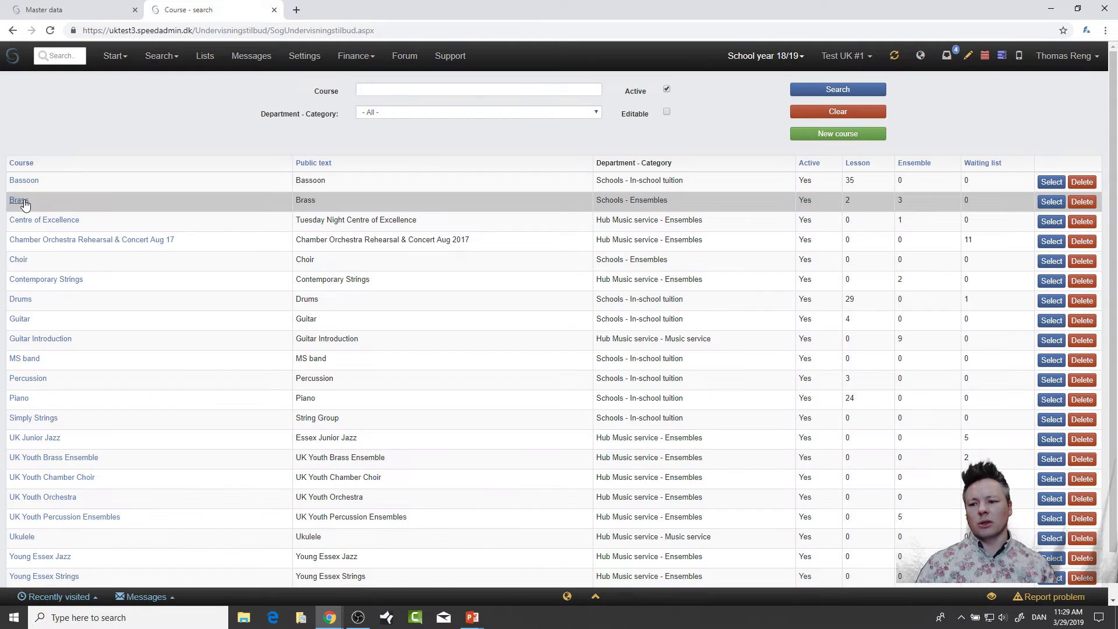
left_click(17, 200)
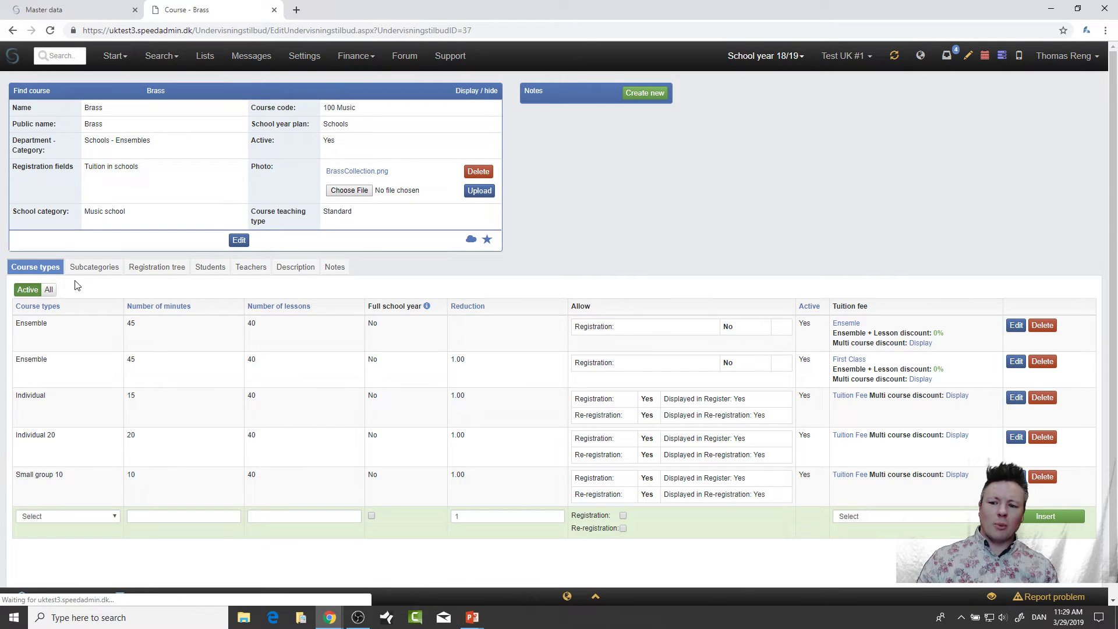
left_click(95, 269)
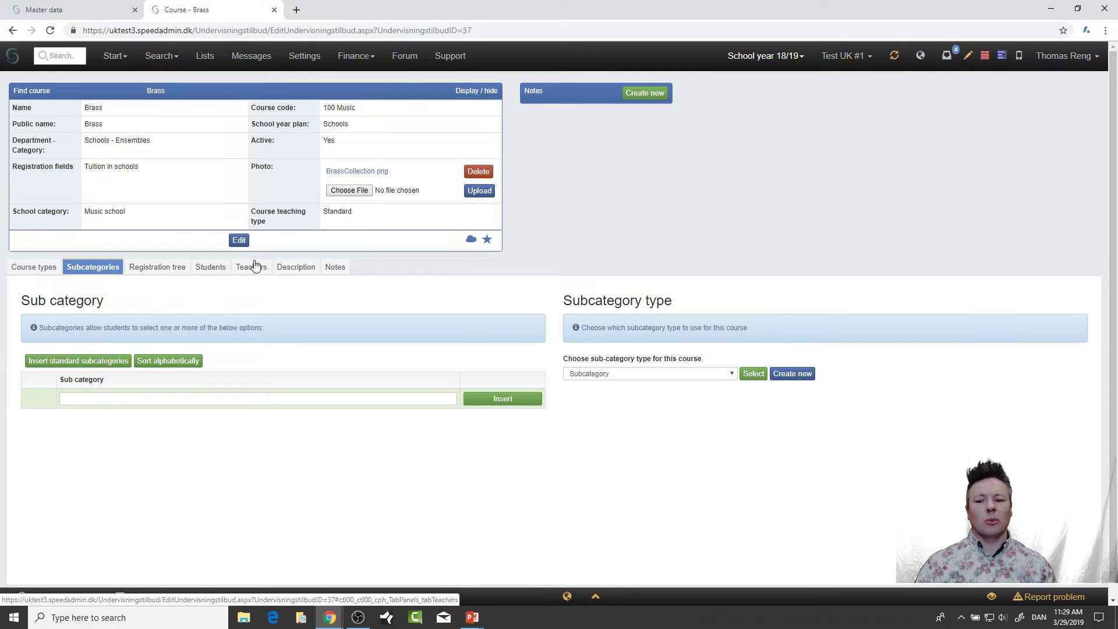
left_click(295, 269)
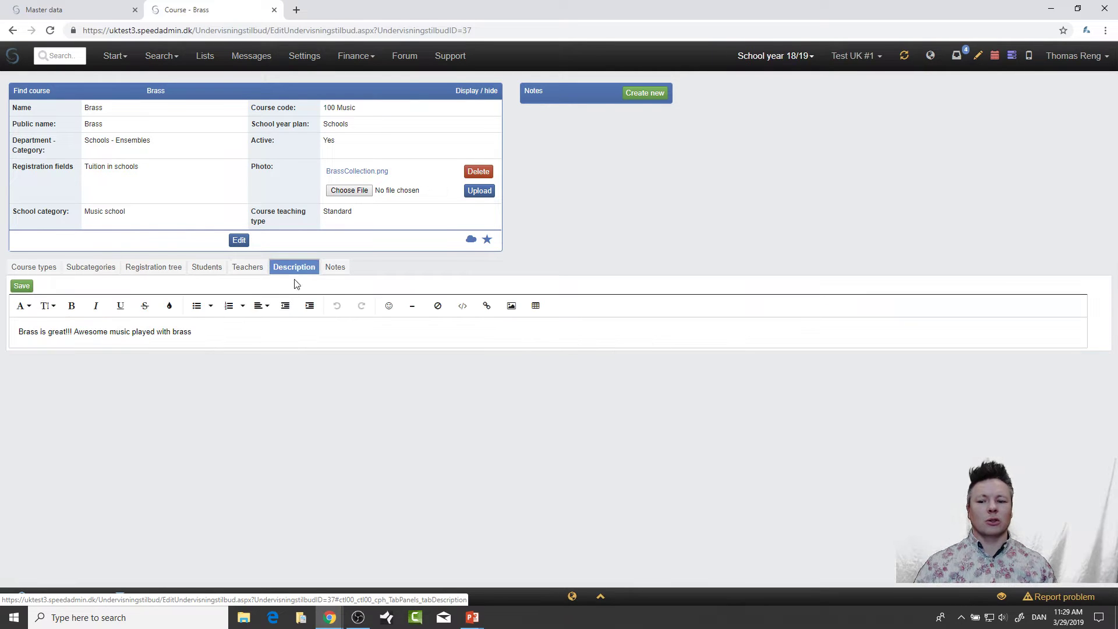
triple_click(178, 333)
left_click(230, 334)
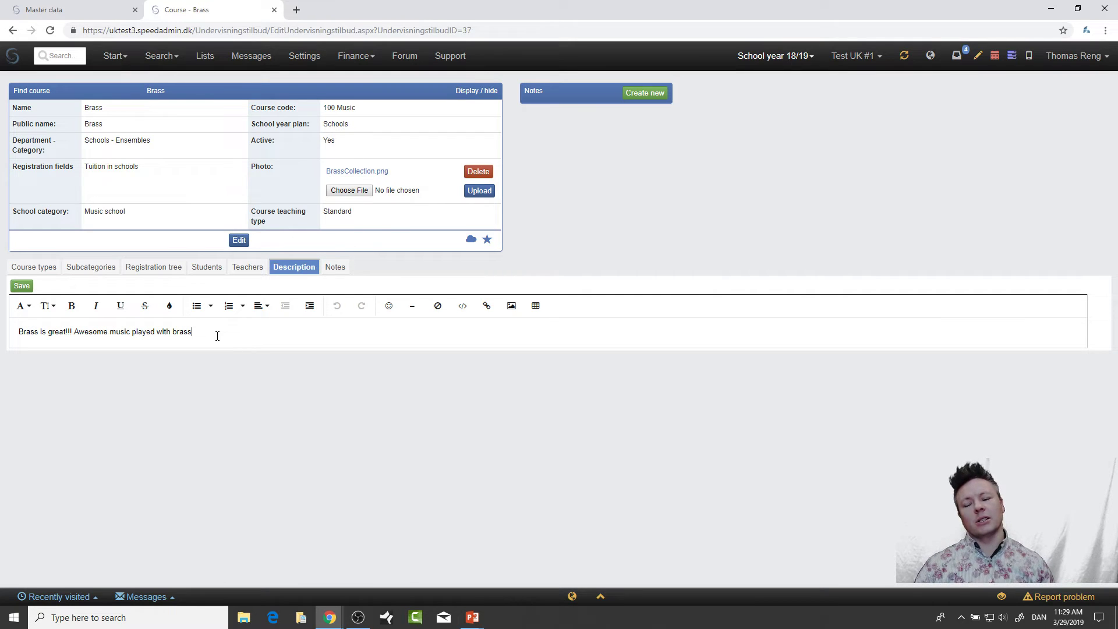
Find the second teacher in the teacher search and try to make that teacher inactive
left_click(173, 60)
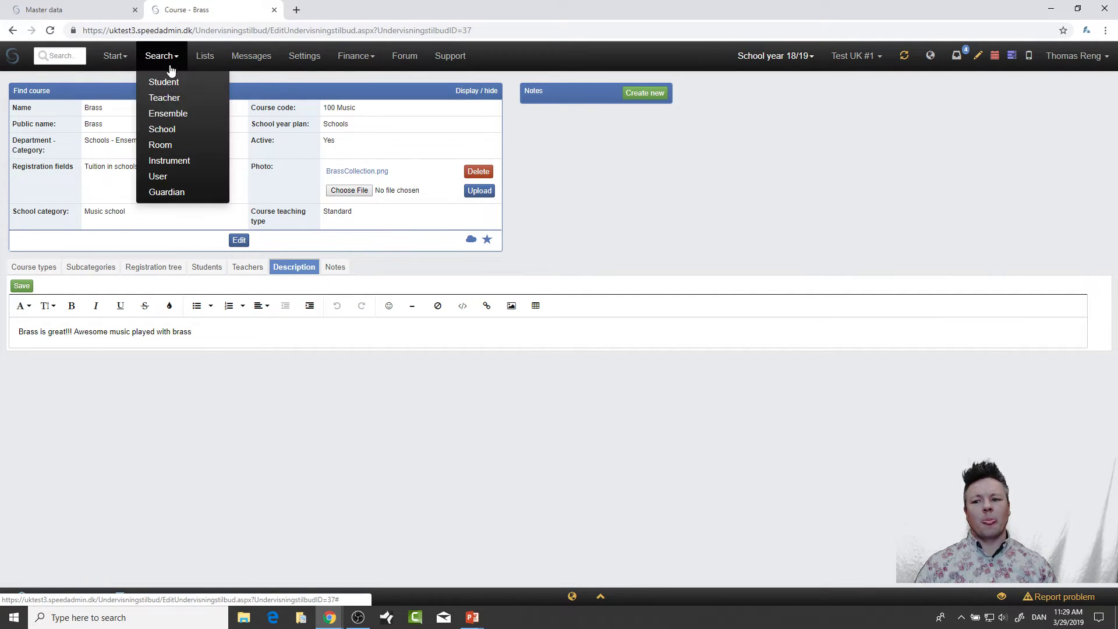
left_click(173, 97)
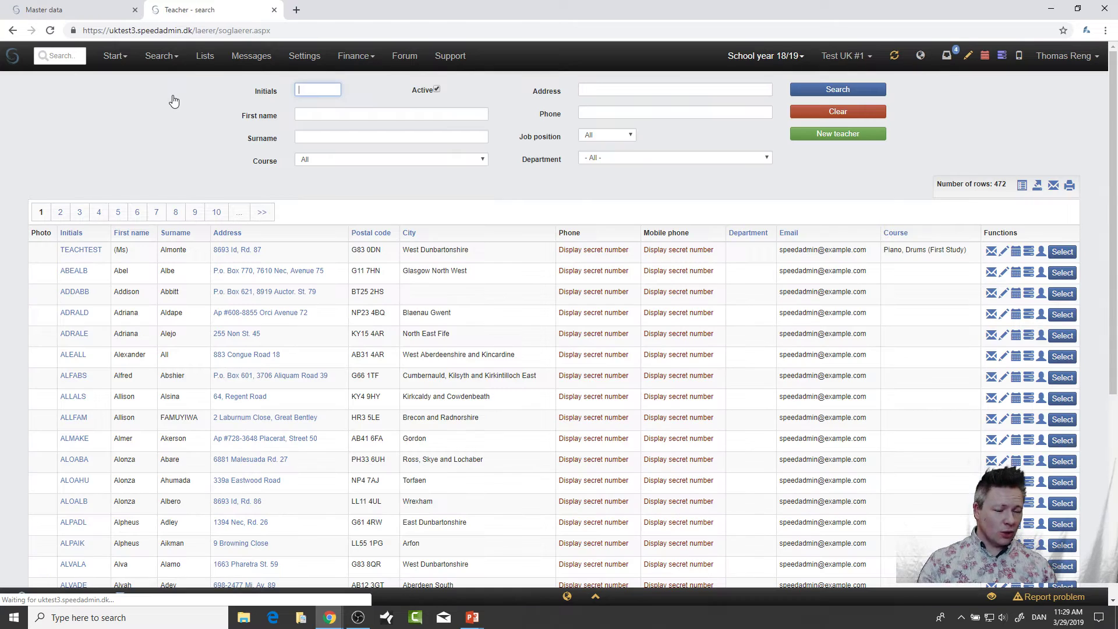
left_click(77, 271)
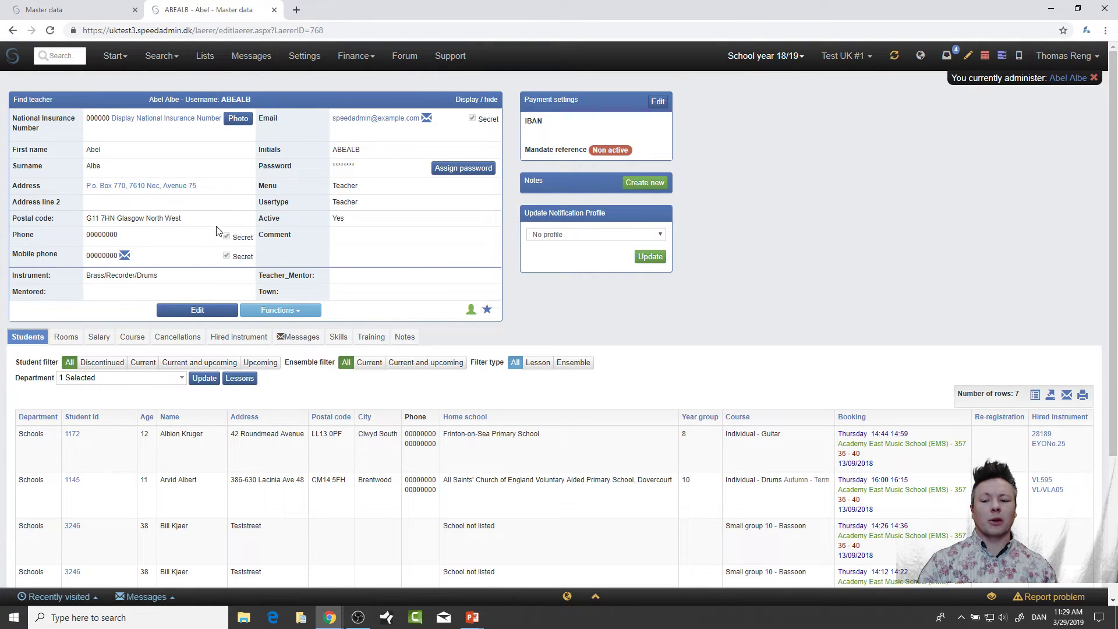
left_click(214, 311)
left_click(336, 232)
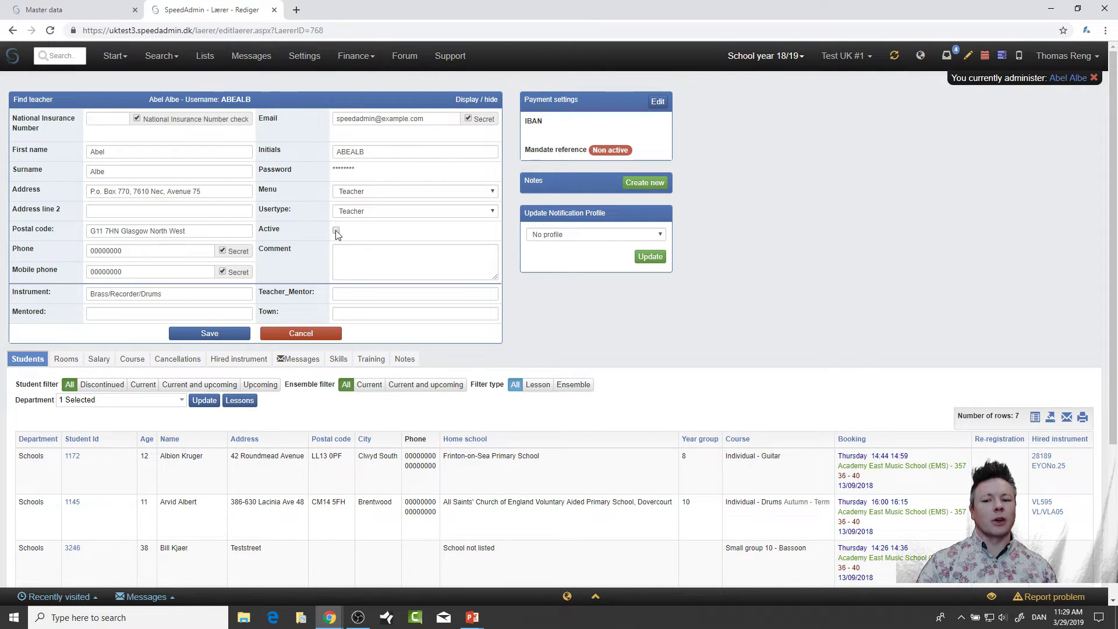
left_click(315, 338)
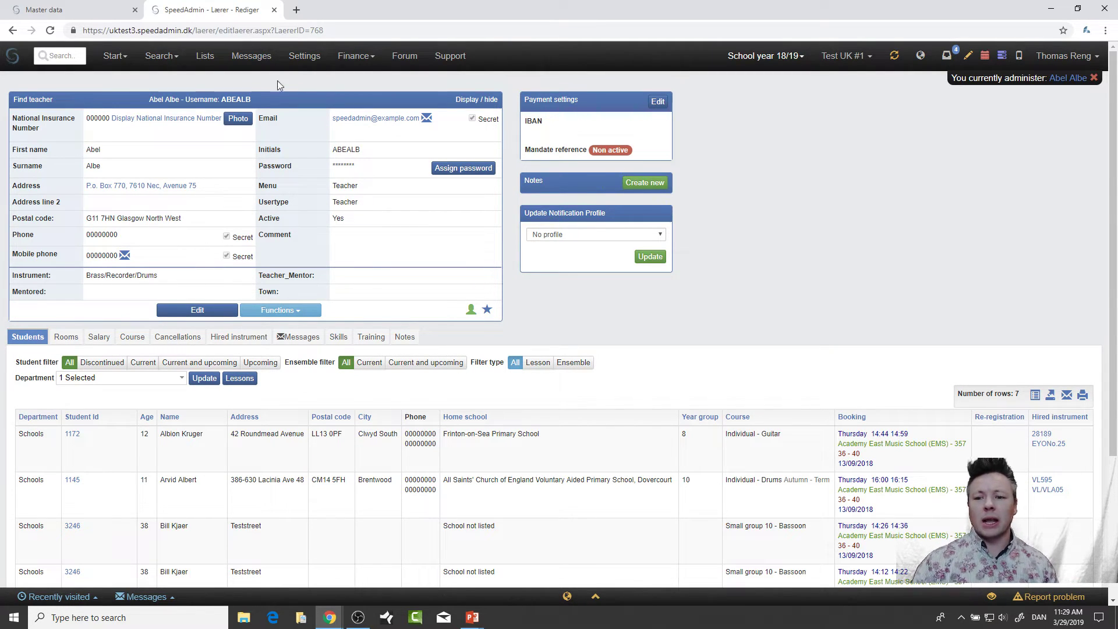
Open the settings overview, switch to the slide show and review the slides on how much to re-register
left_click(298, 66)
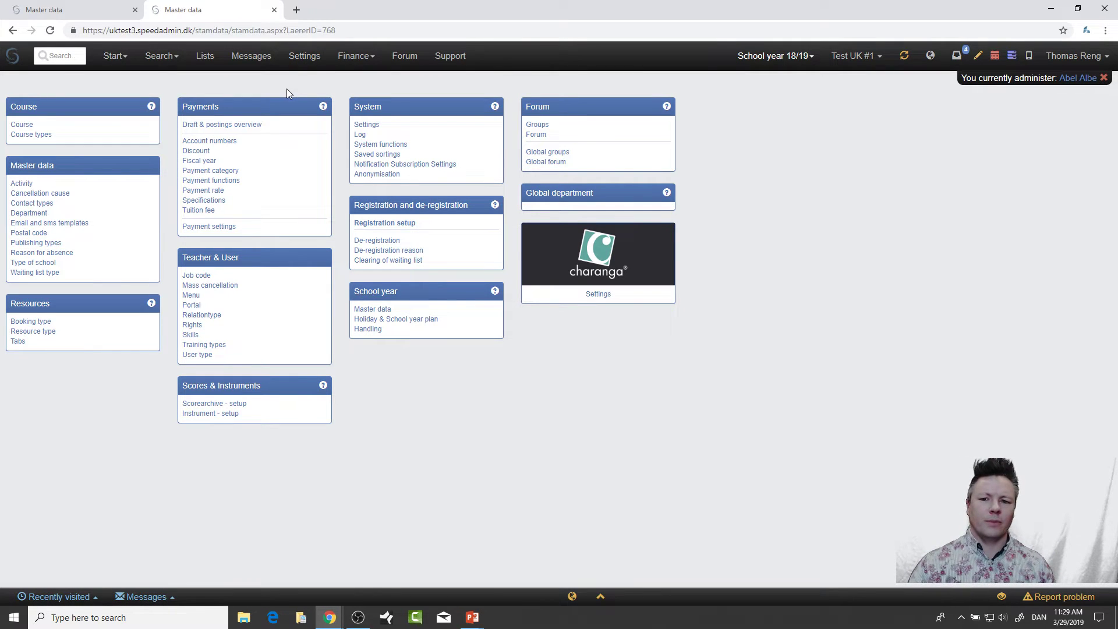
key("alt+Tab")
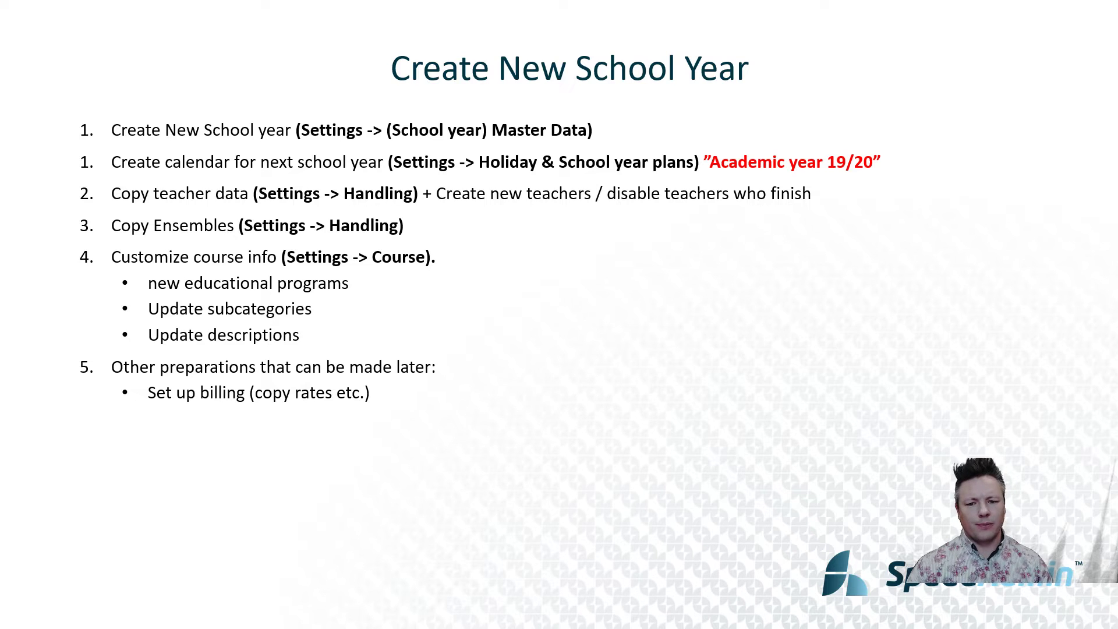
key("Right")
key("Right")
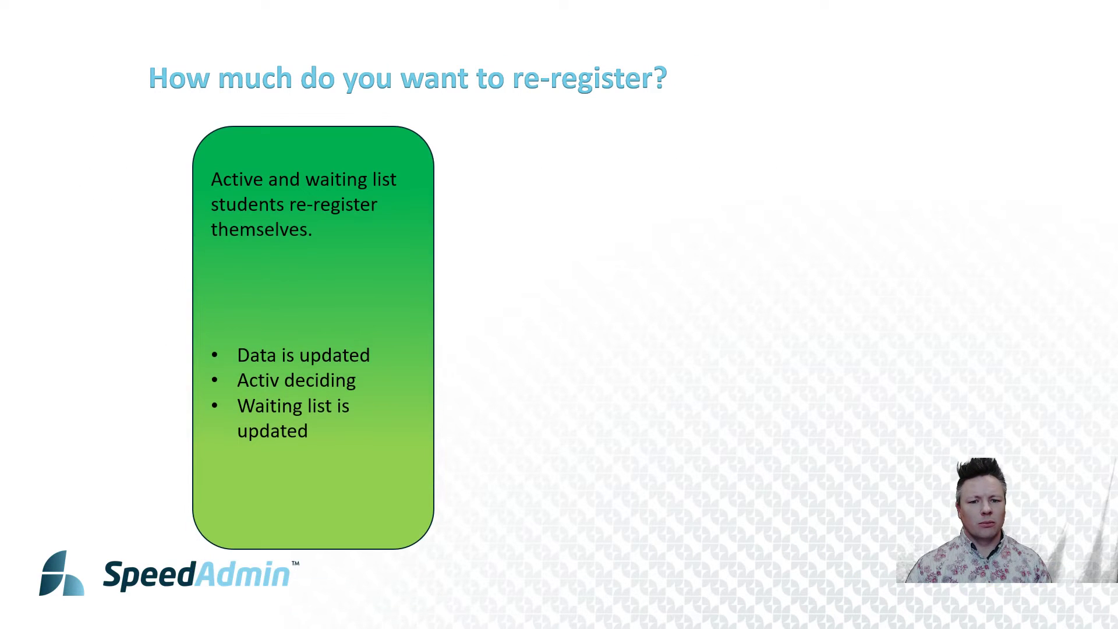
key("Right")
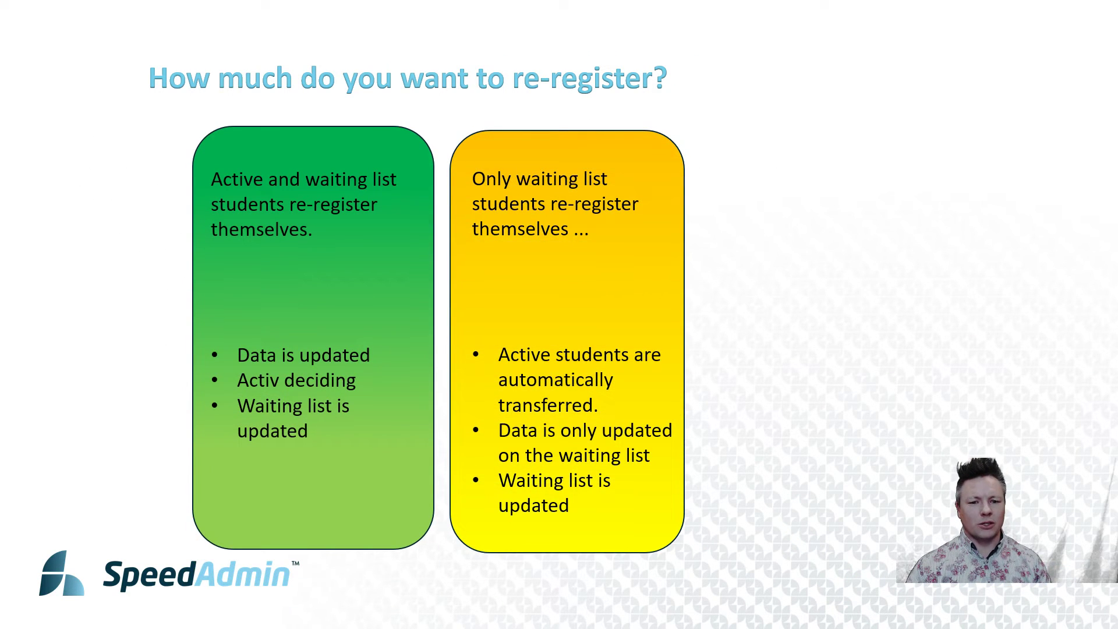
key("Right")
key("Right")
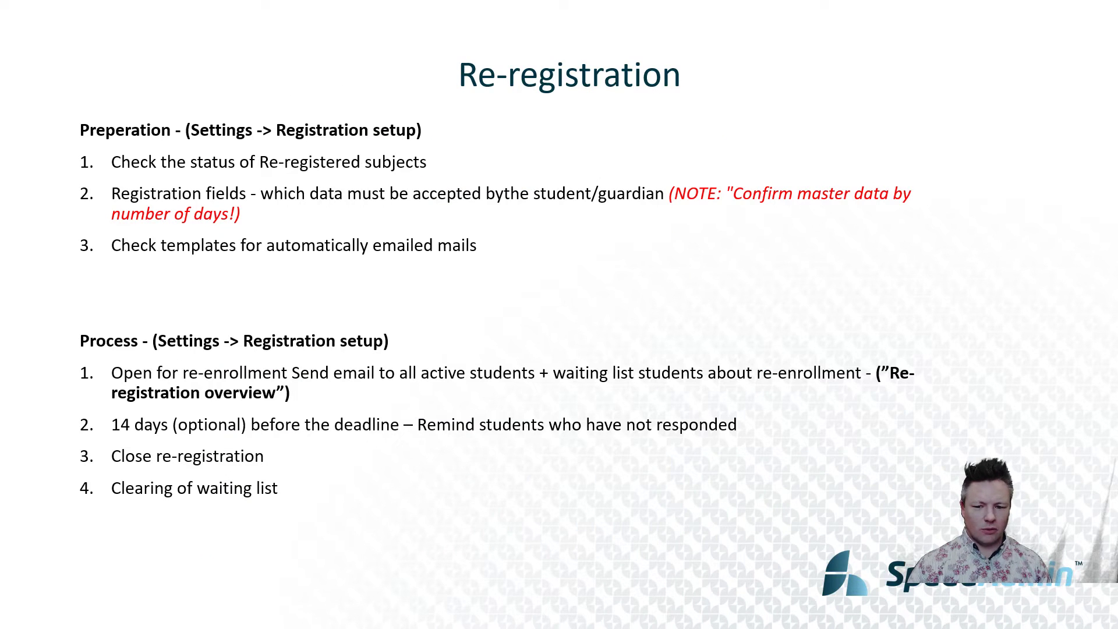
key("Left")
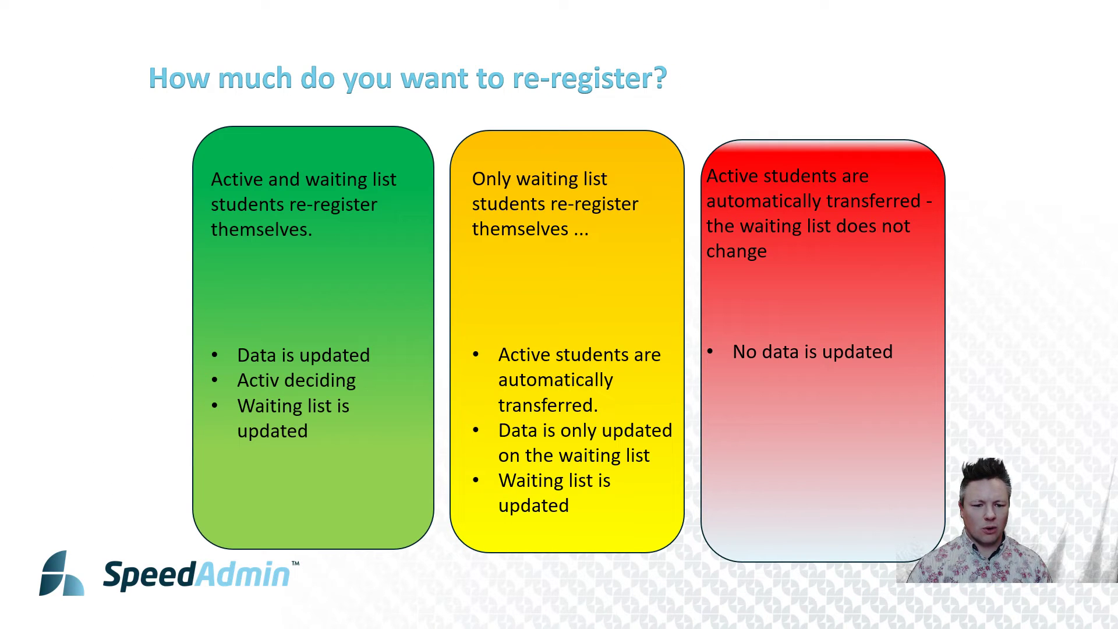
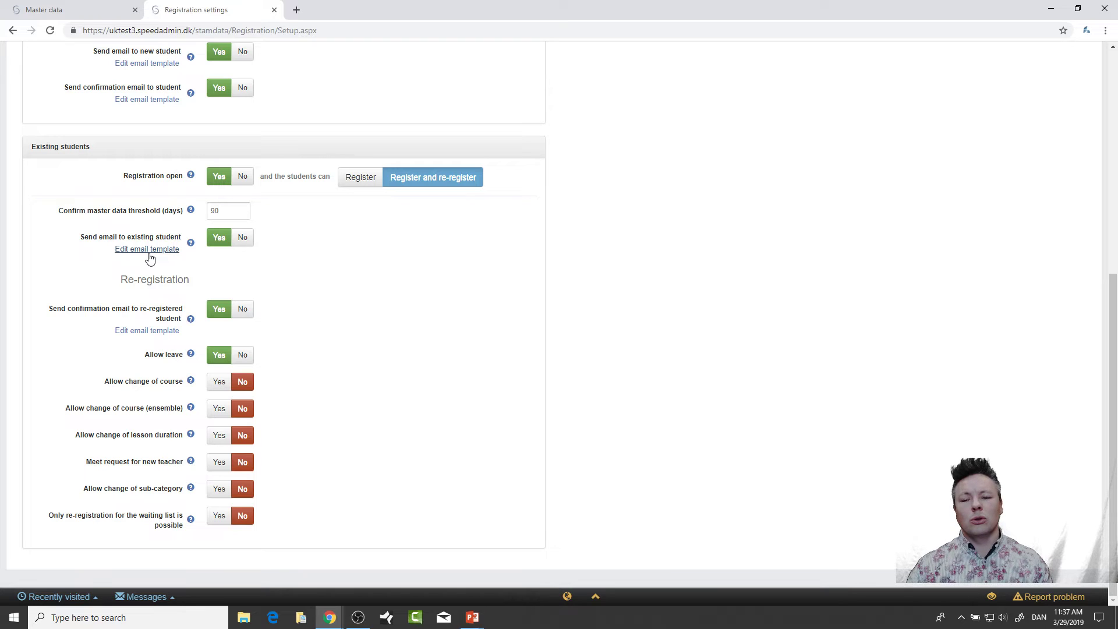
Limit existing students to Register only and examine the email template for existing students
left_click(360, 178)
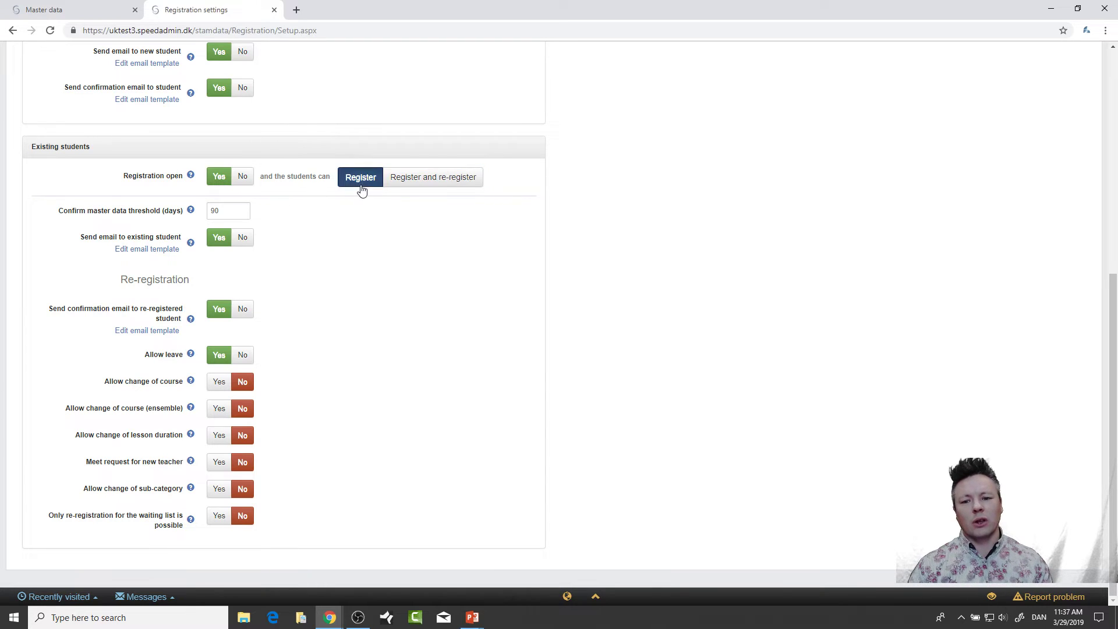
left_click(154, 249)
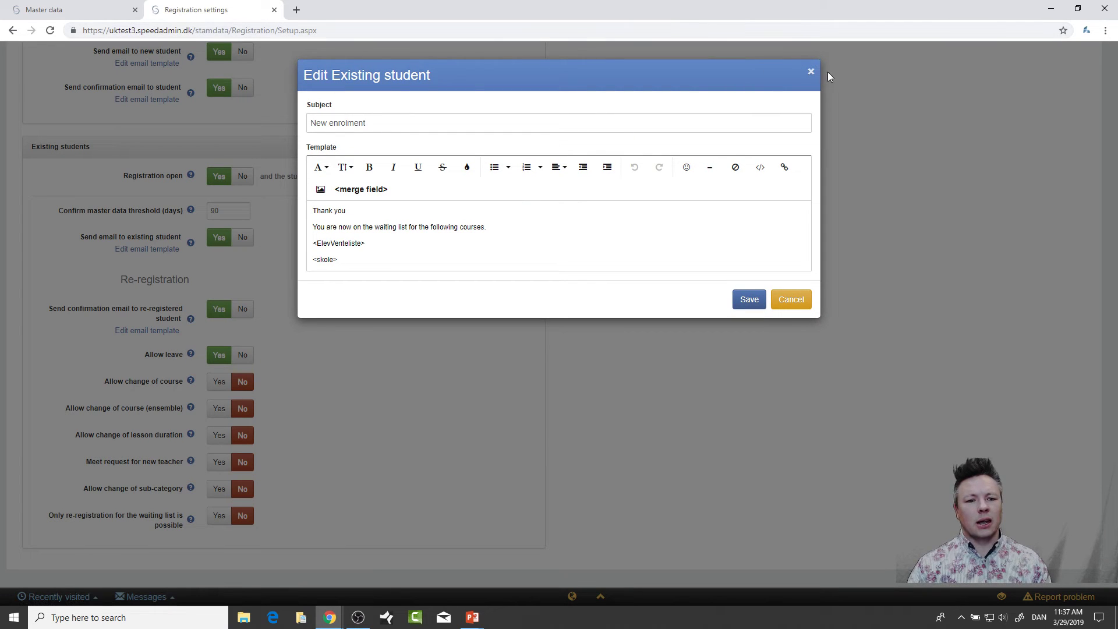
left_click(811, 71)
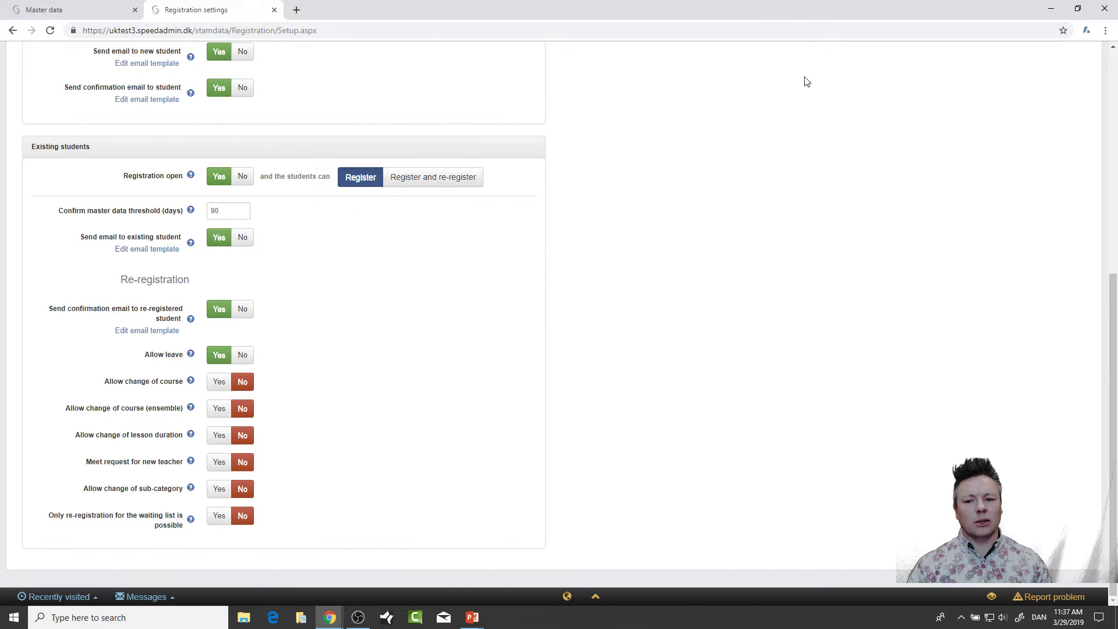
Set existing students to Register and re-register, and examine the Gentilmeldtefag merge field in the re-registration confirmation email template
left_click(446, 179)
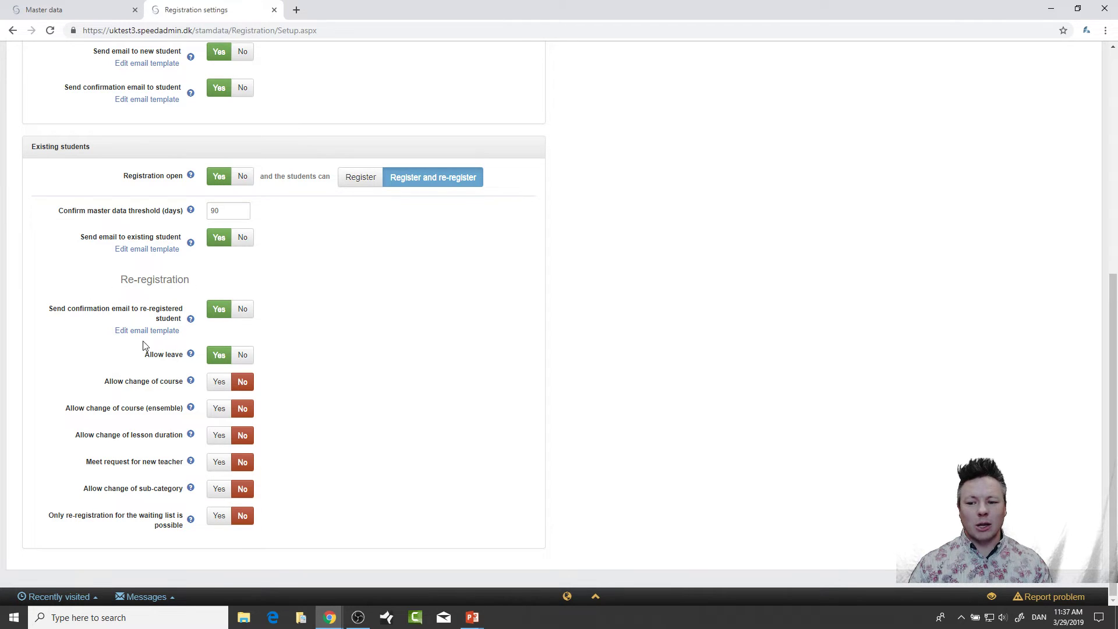
left_click(165, 331)
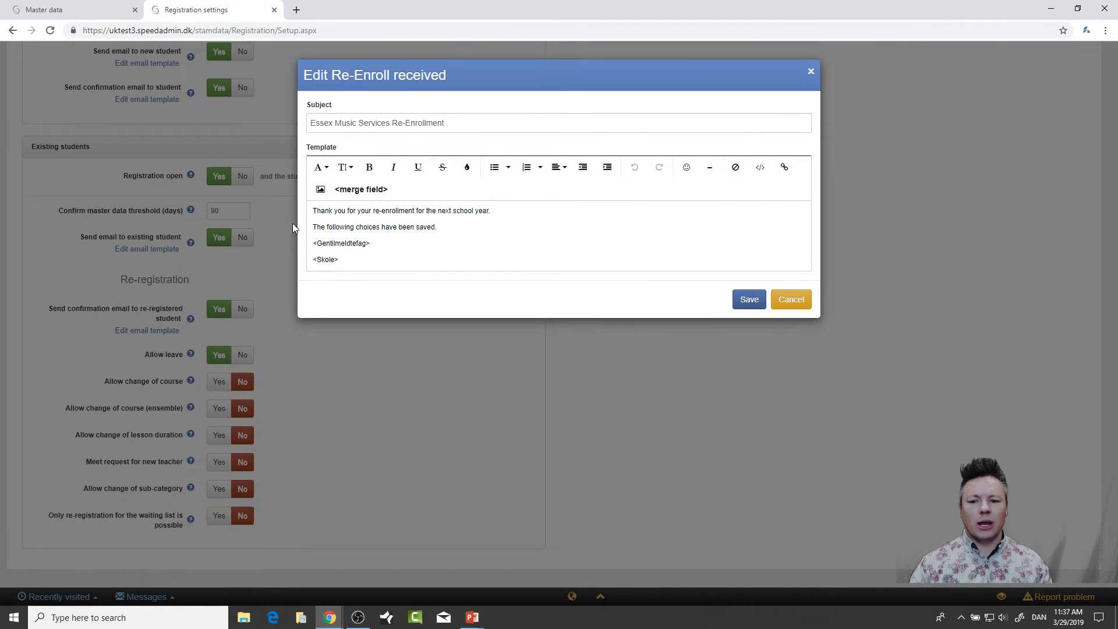
triple_click(314, 245)
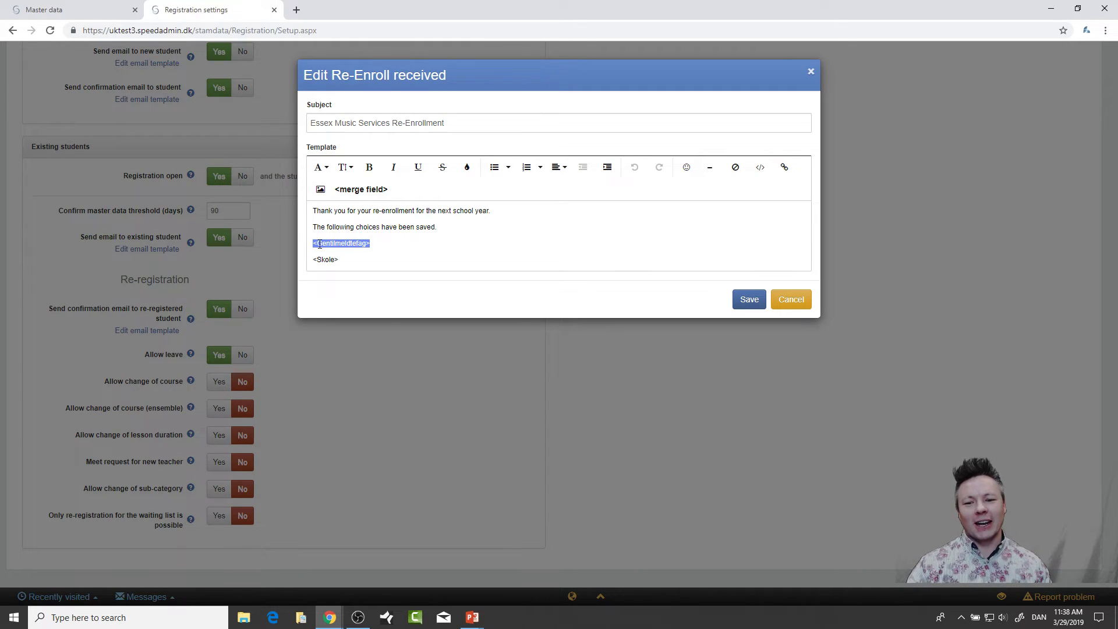
left_click(813, 73)
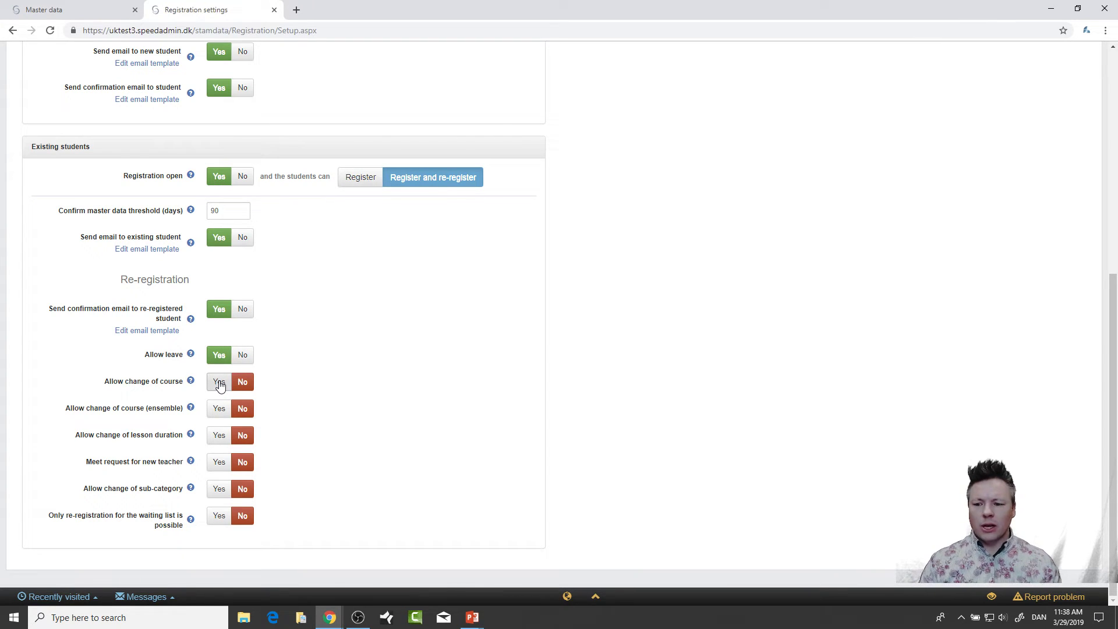
Allow re-registering students to change course, ensemble course, lesson duration and sub-category, and meet requests for a new teacher
left_click(220, 383)
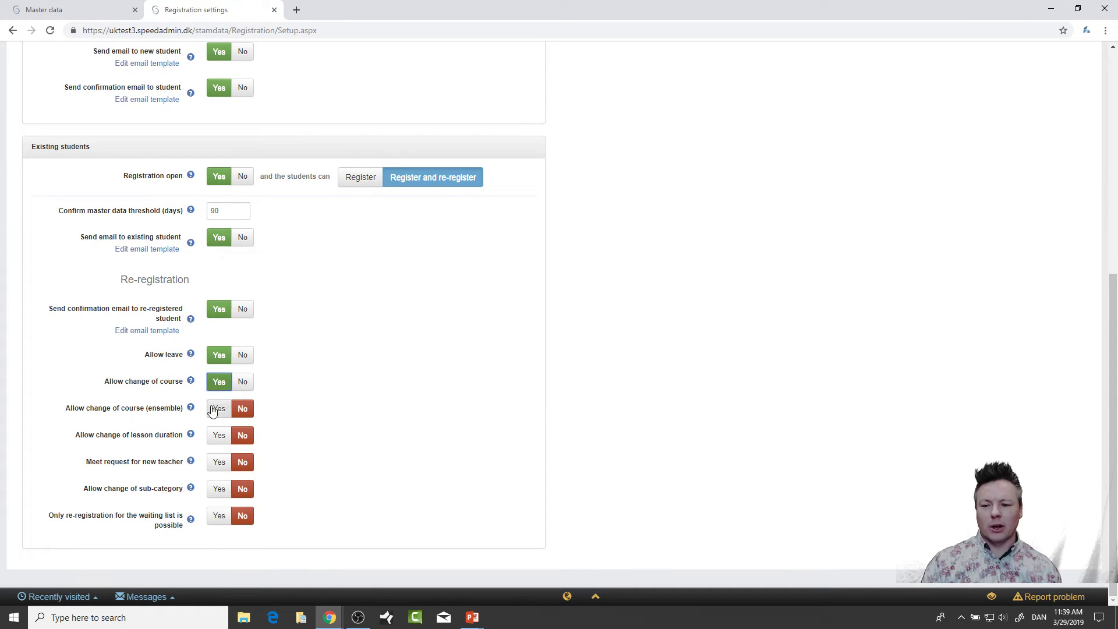
left_click(218, 411)
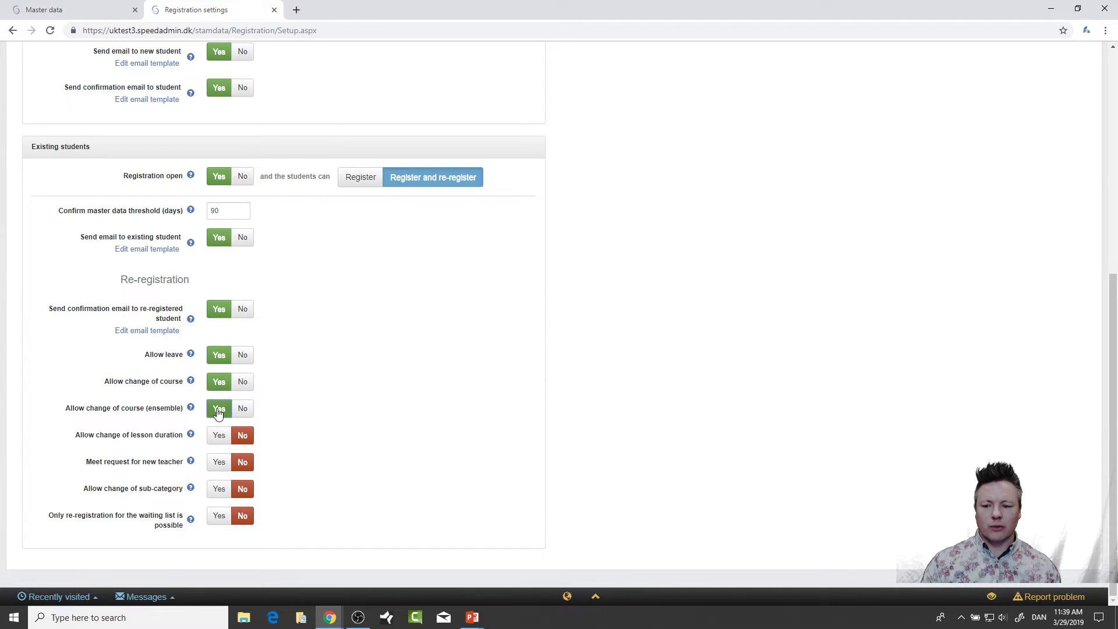
left_click(223, 441)
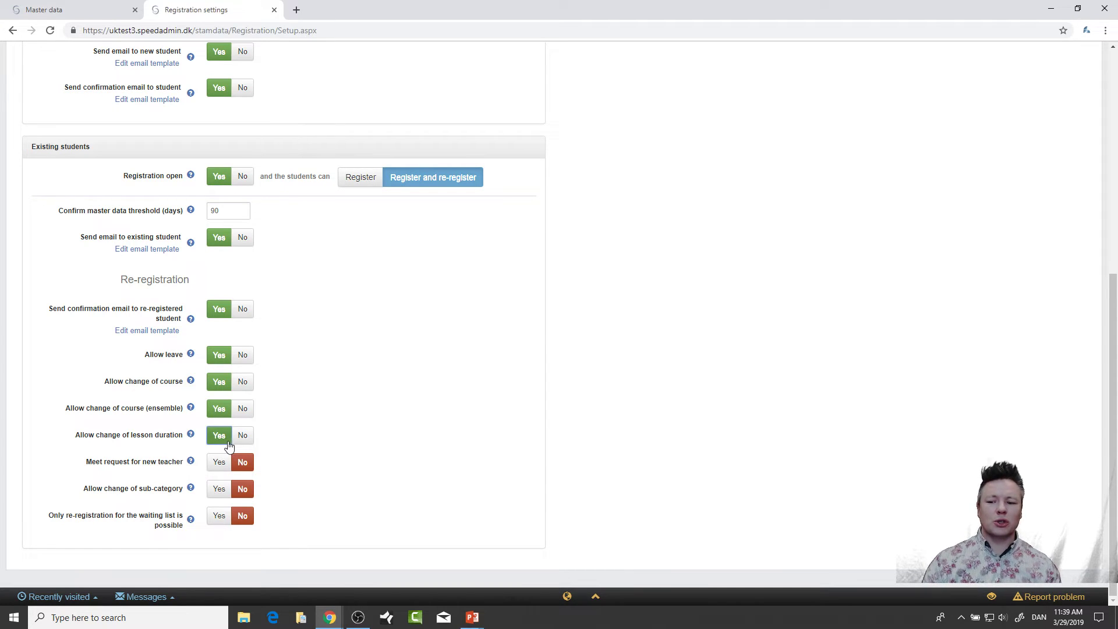
left_click(222, 470)
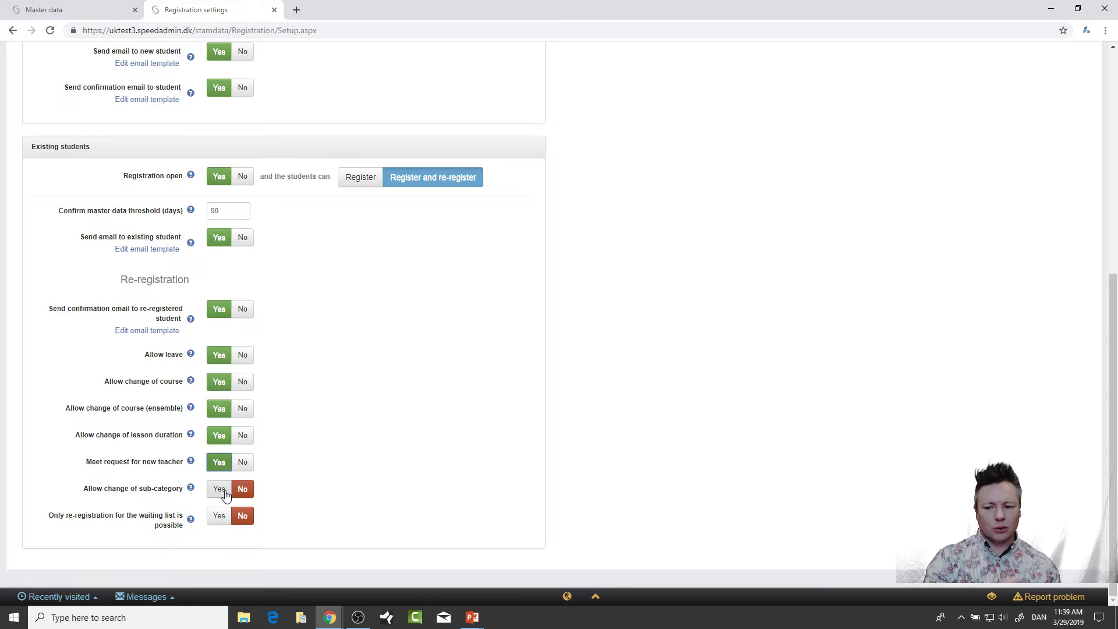
left_click(225, 492)
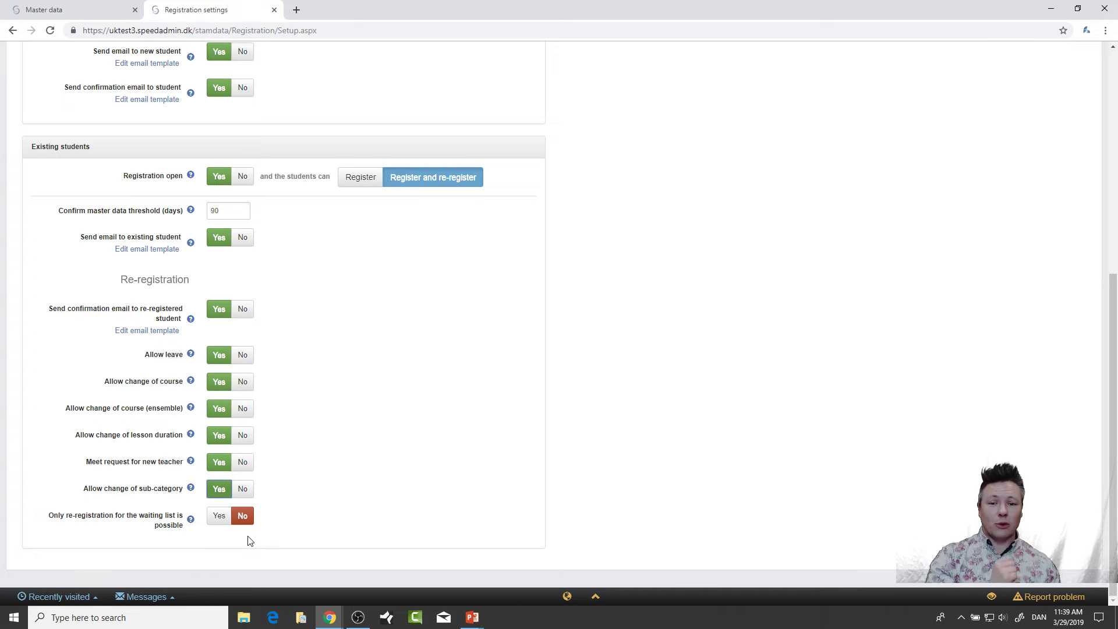
Switch to the PowerPoint slide show, examine the slide on how much to re-register, and return to the registration settings in Chrome
key("alt+Tab")
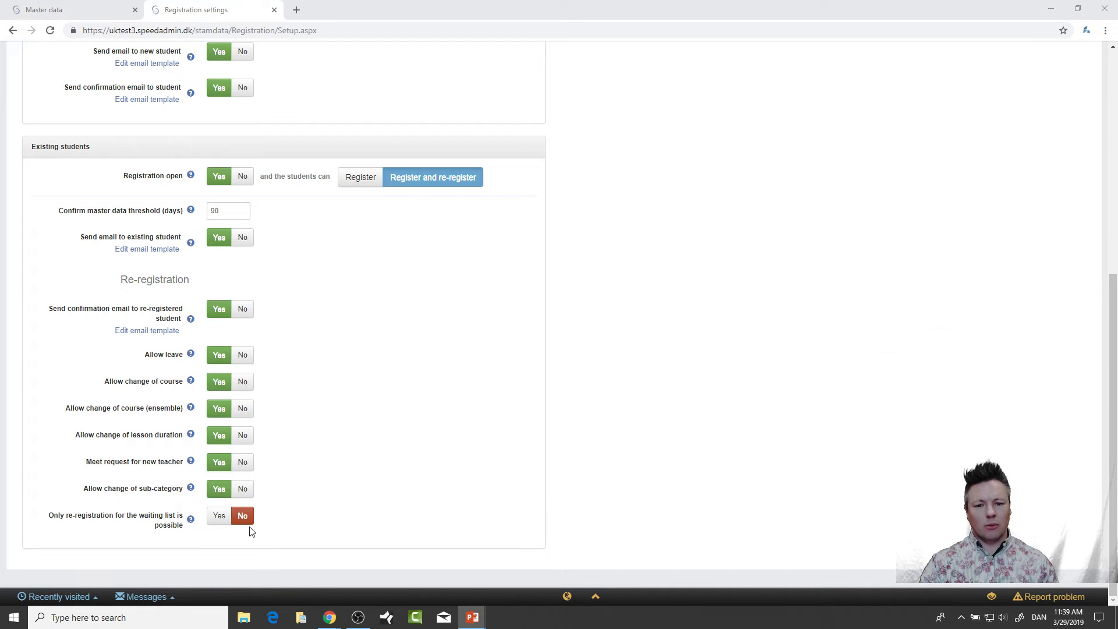
key("alt+Tab")
key("Right")
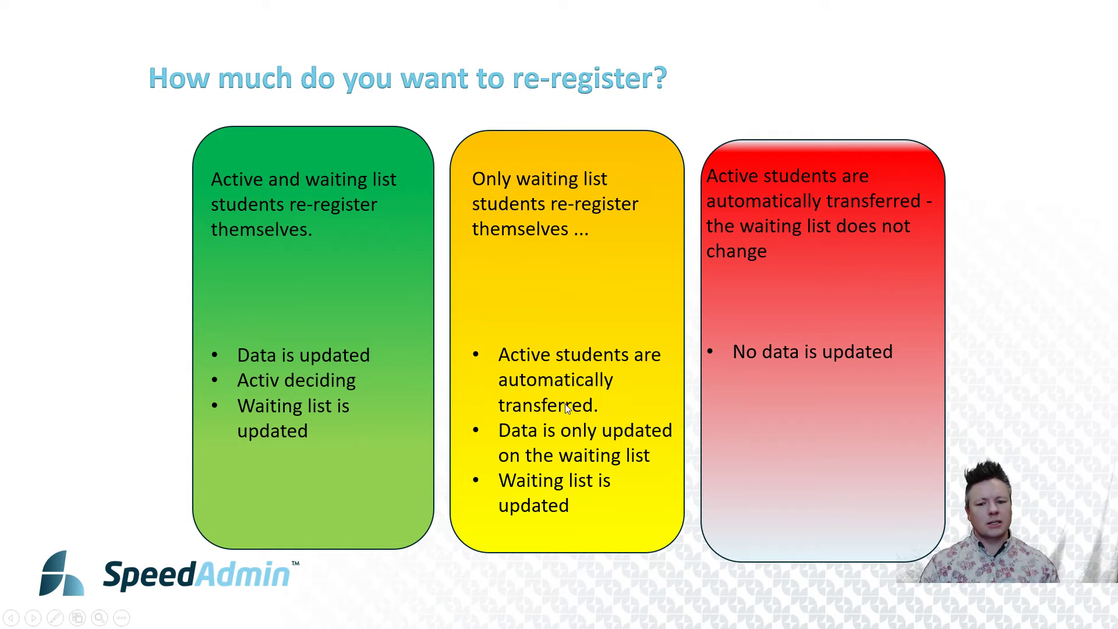
key("alt+Tab")
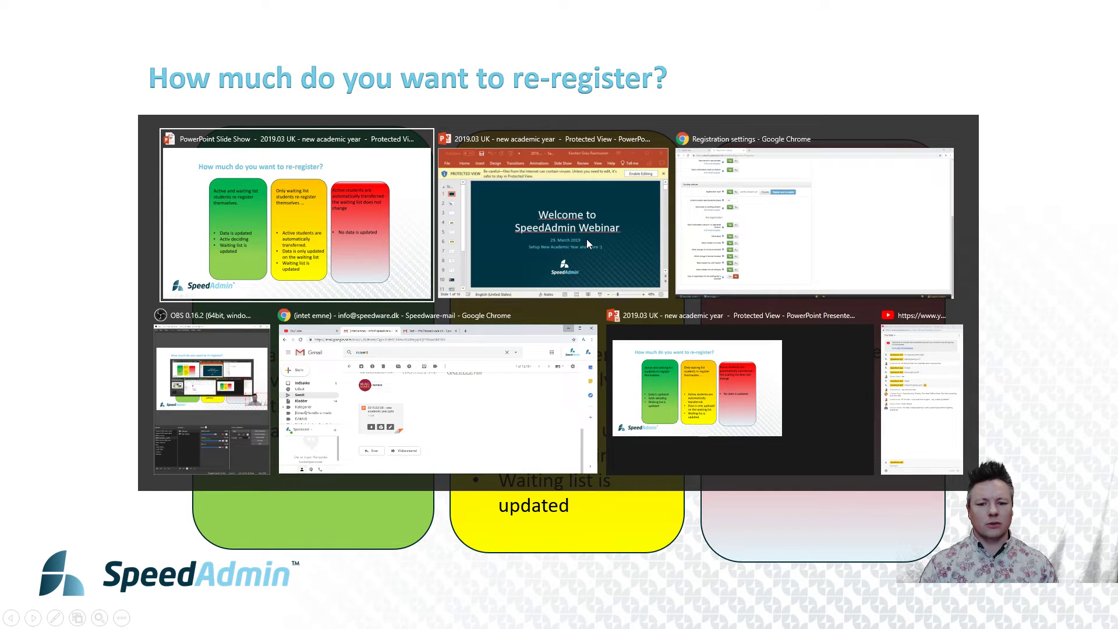
key("Tab")
key("Tab")
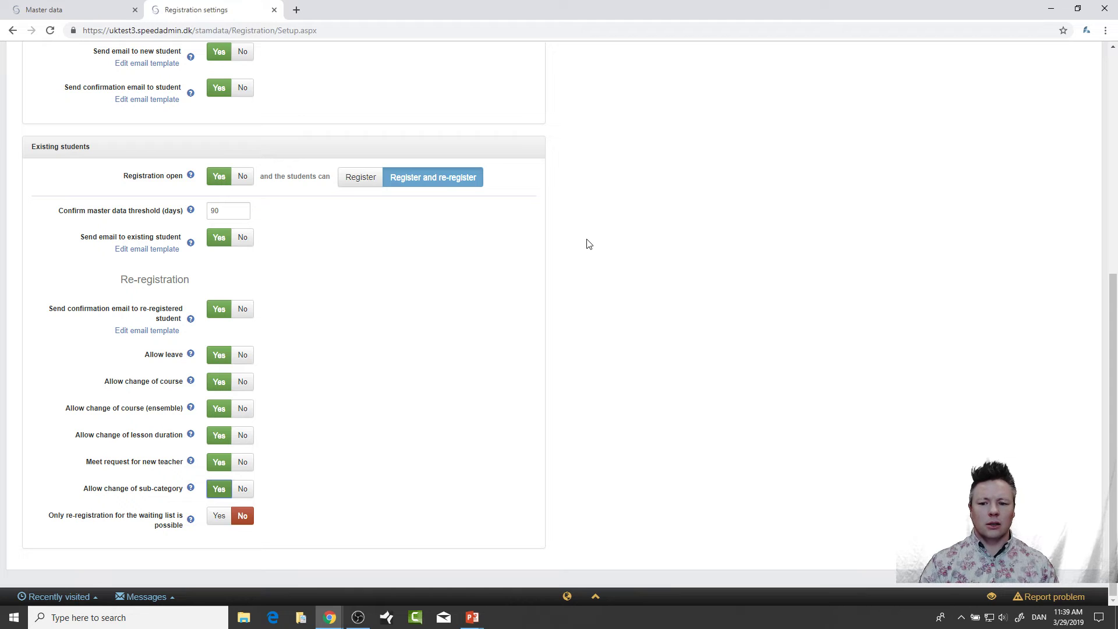
Try waiting-list-only re-registration and the Register option for existing students, and restore No and Register and re-register
left_click(224, 517)
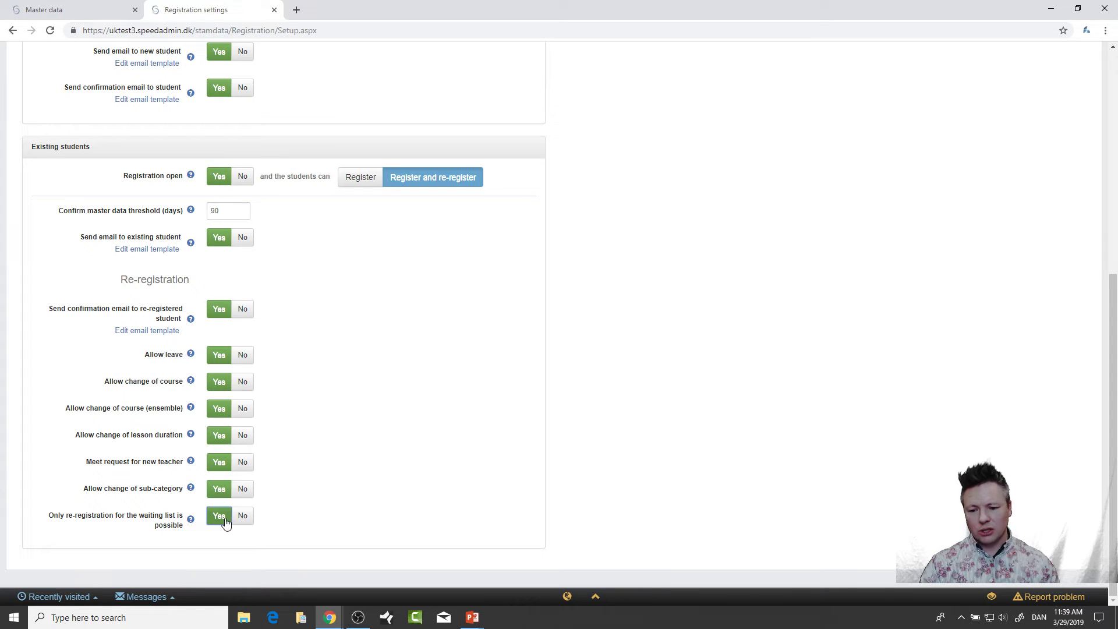
mouse_move(180, 520)
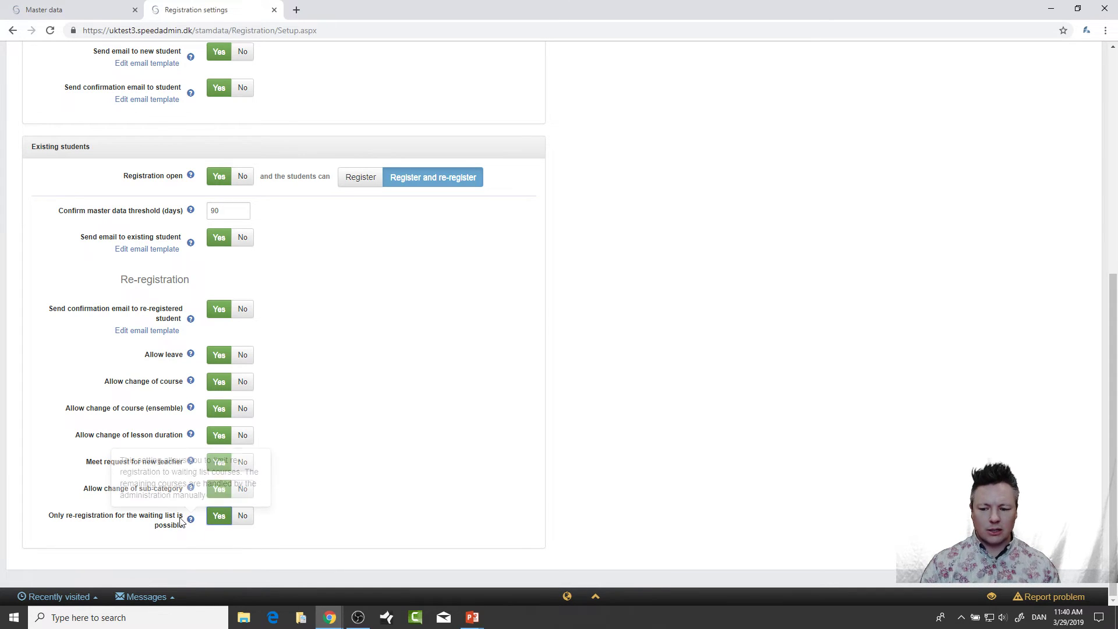
left_click(241, 516)
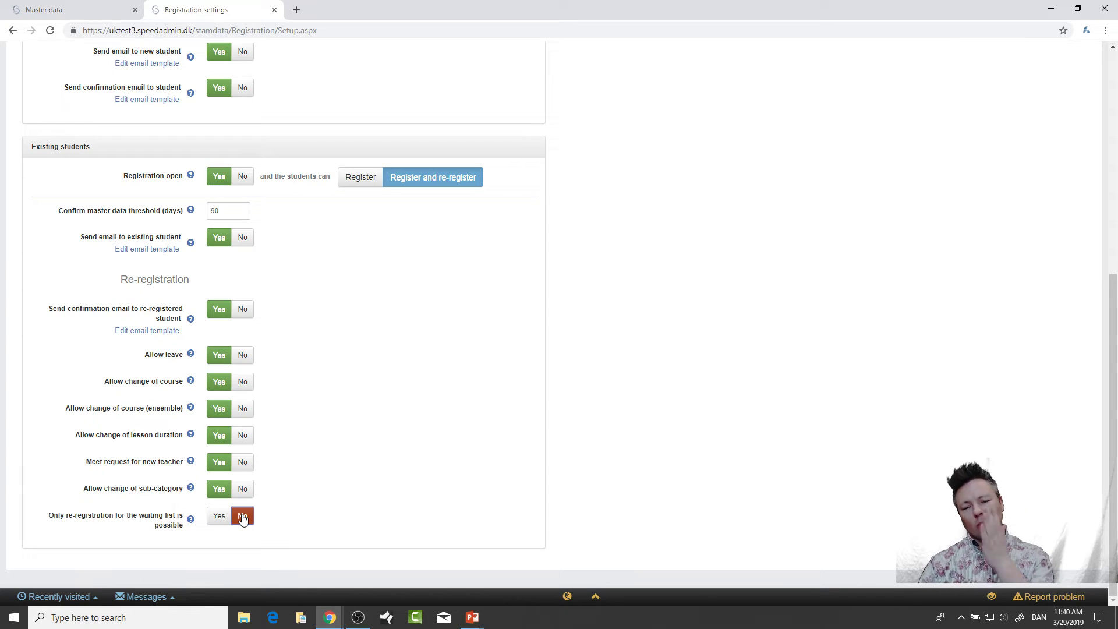
left_click(219, 516)
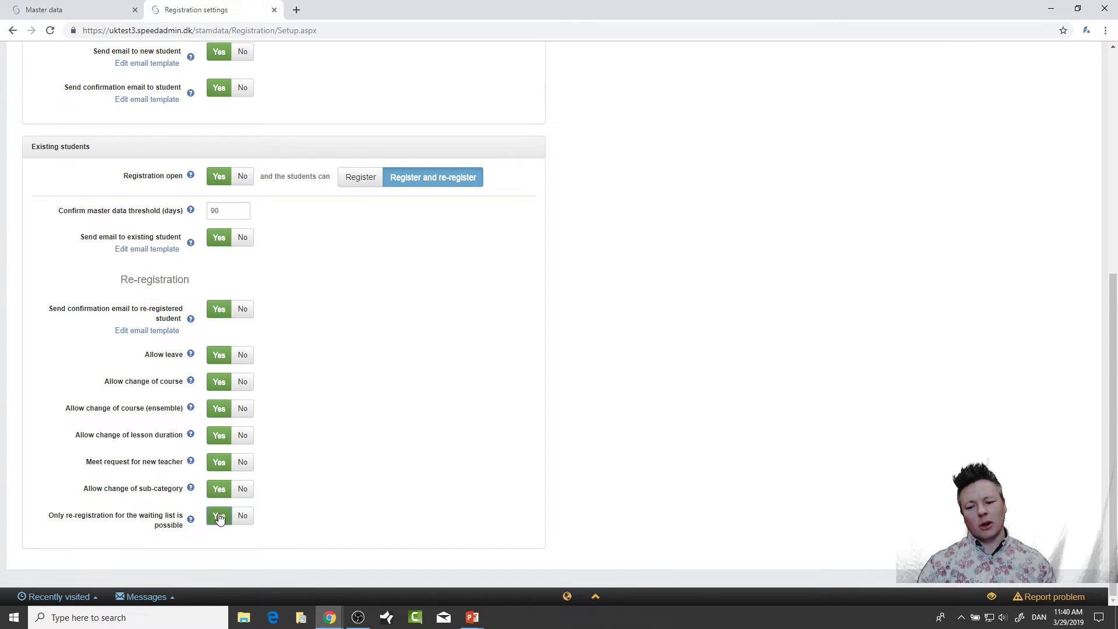
left_click(359, 182)
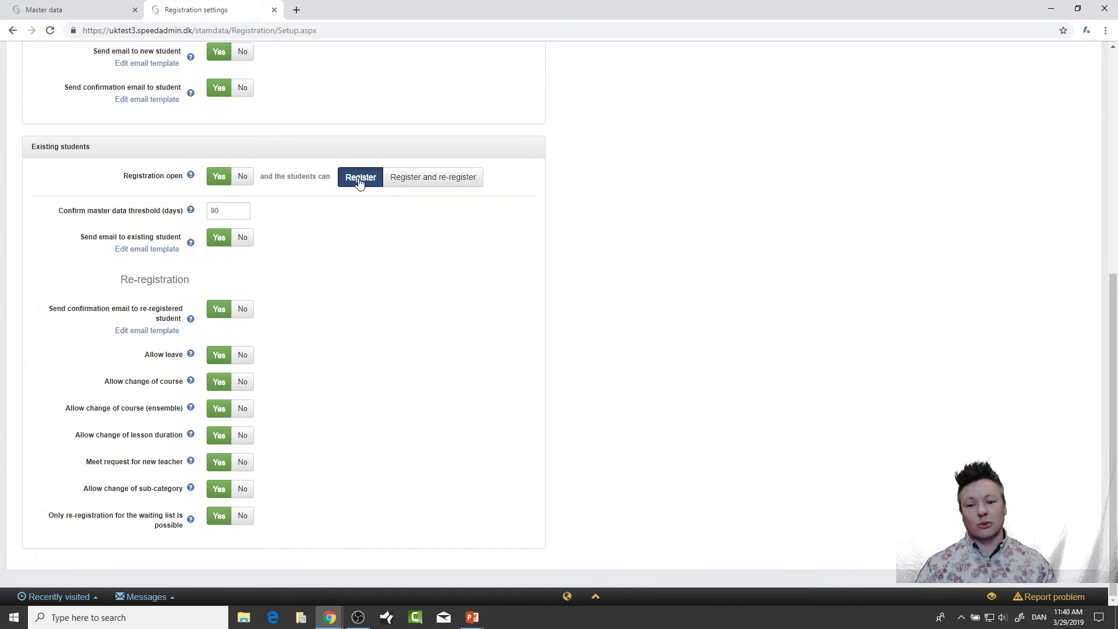
left_click(242, 516)
left_click(422, 178)
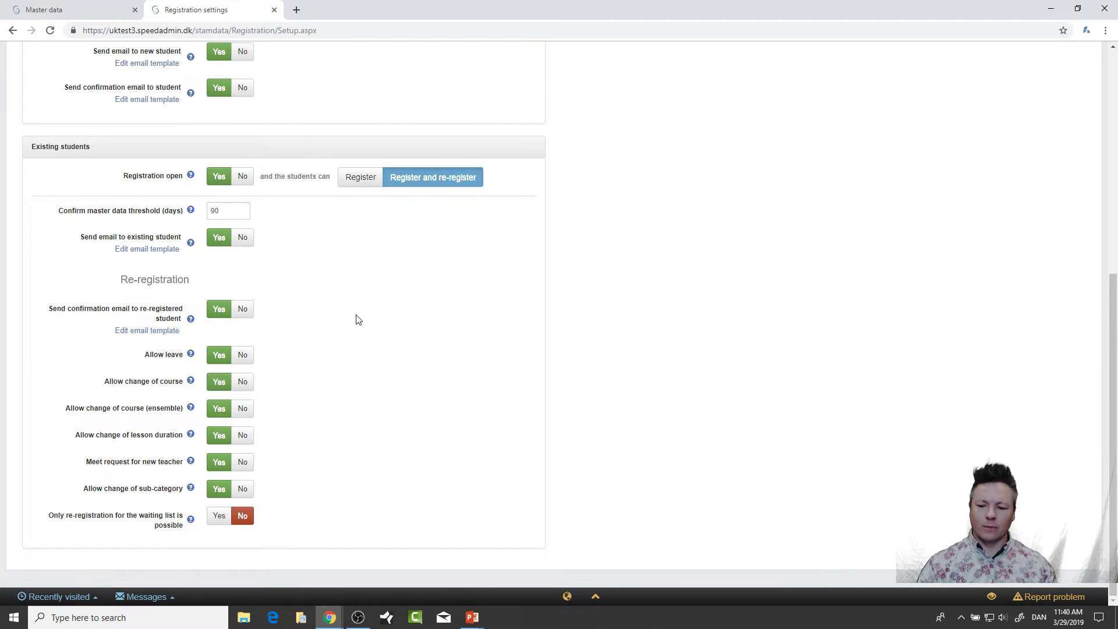
Open the registrable courses in the registration setup and show their re-registration settings
left_click_drag(45, 307, 103, 408)
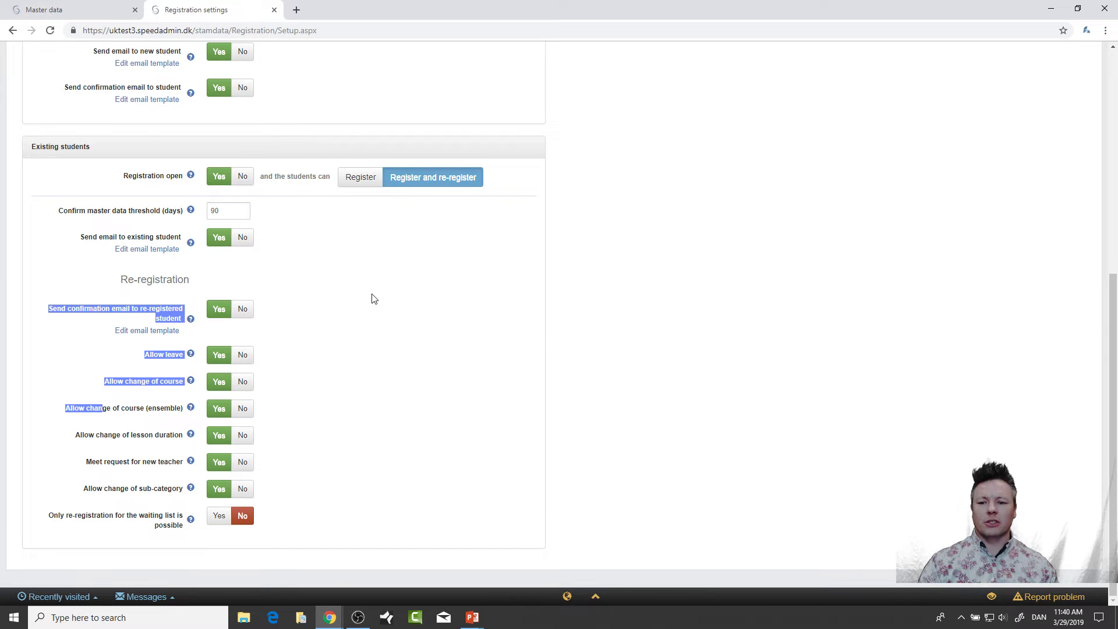
scroll(370, 300, "up", 7)
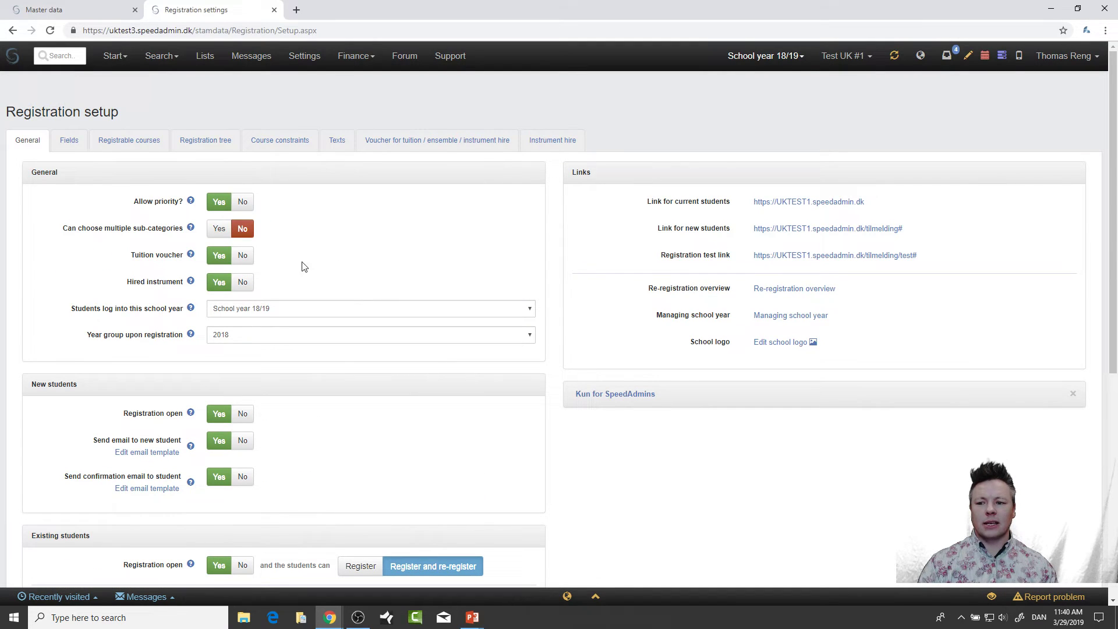
left_click(144, 148)
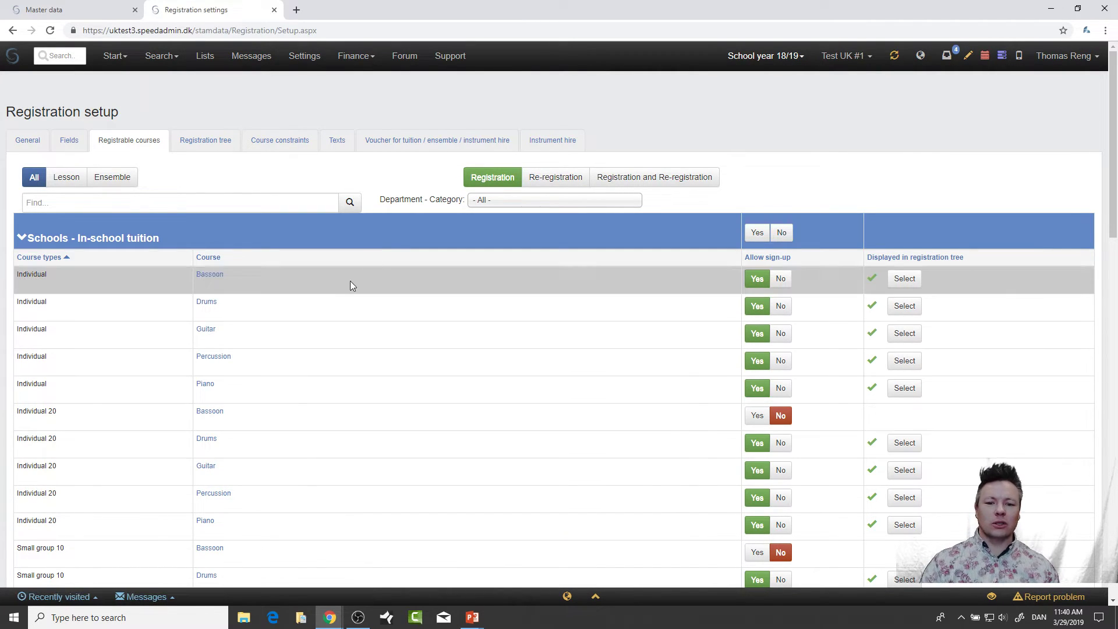
left_click(554, 183)
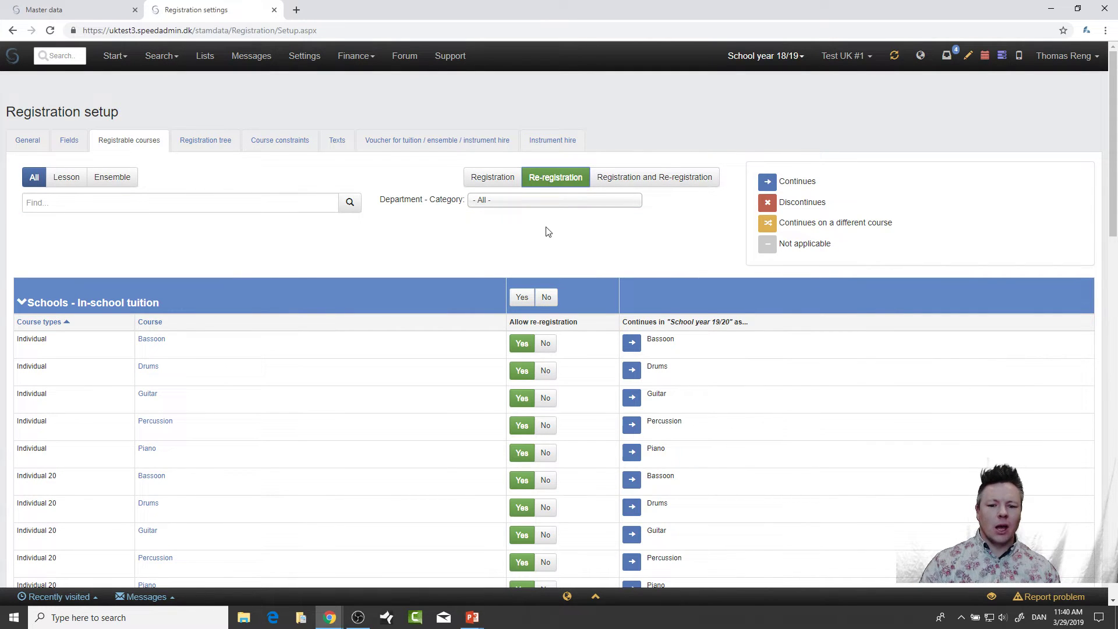
scroll(526, 233, "down", 2)
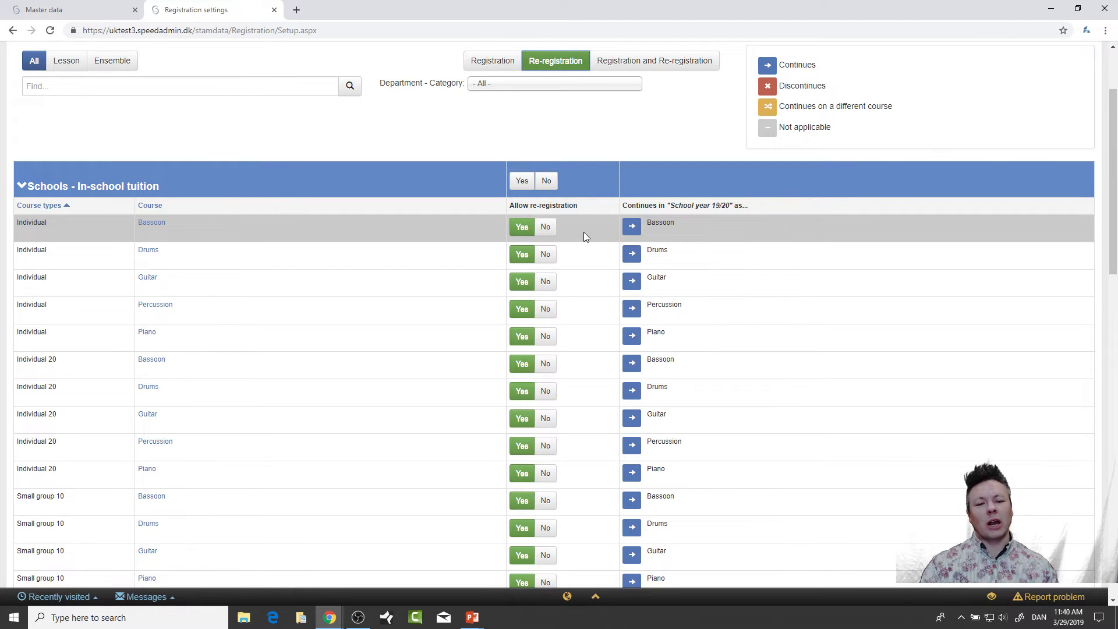
Try disallowing re-registration for the Individual Bassoon course under Schools - In-school tuition, and allow it again
left_click(544, 229)
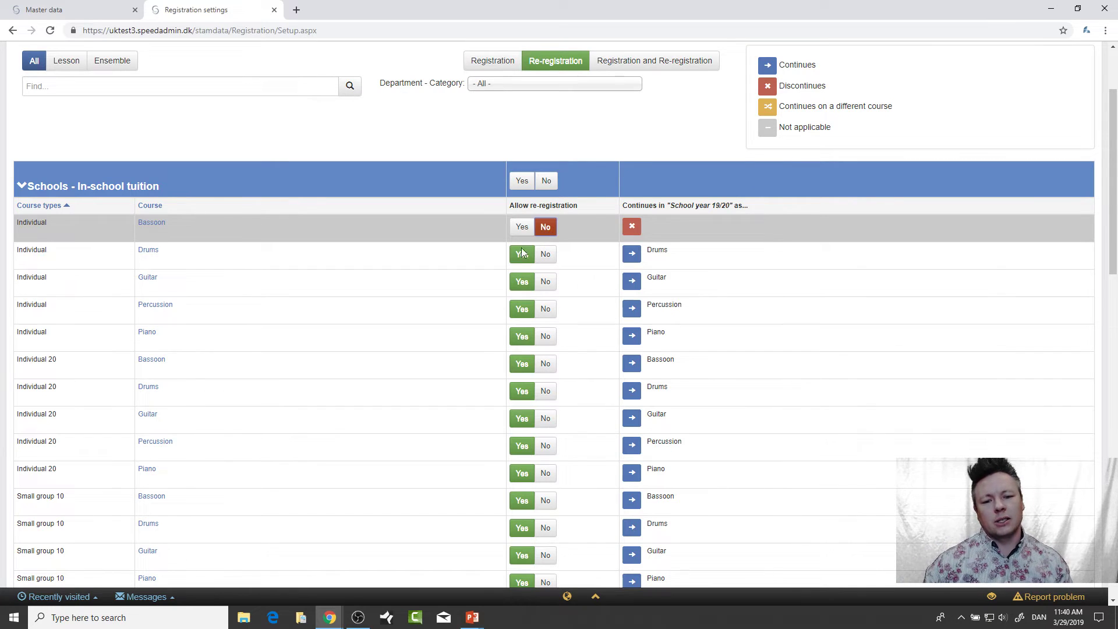
left_click(522, 228)
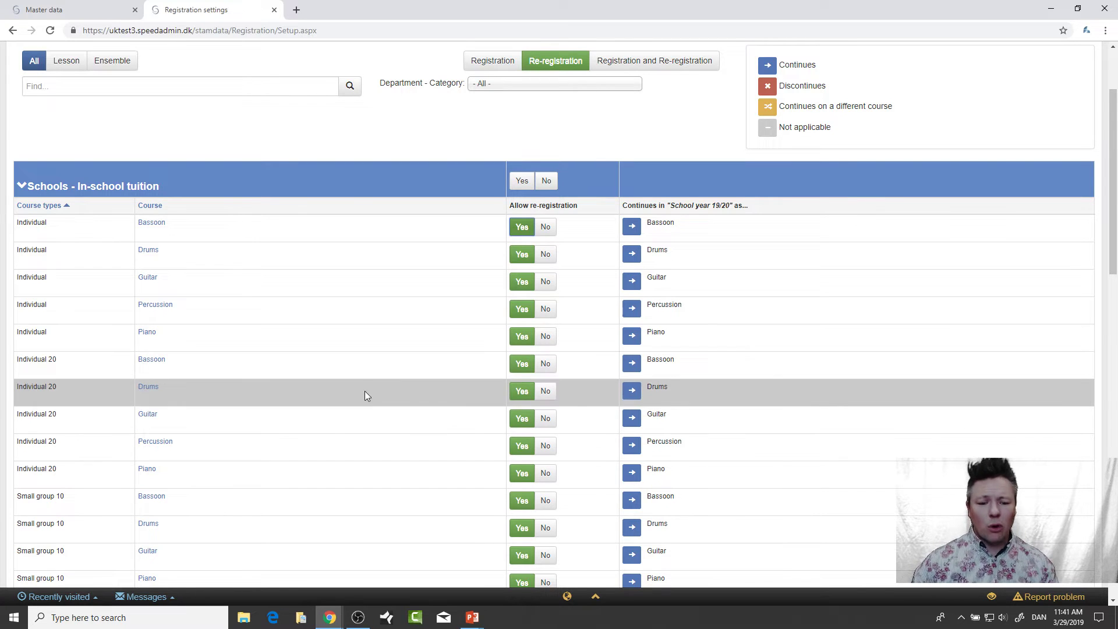
scroll(359, 359, "up", 2)
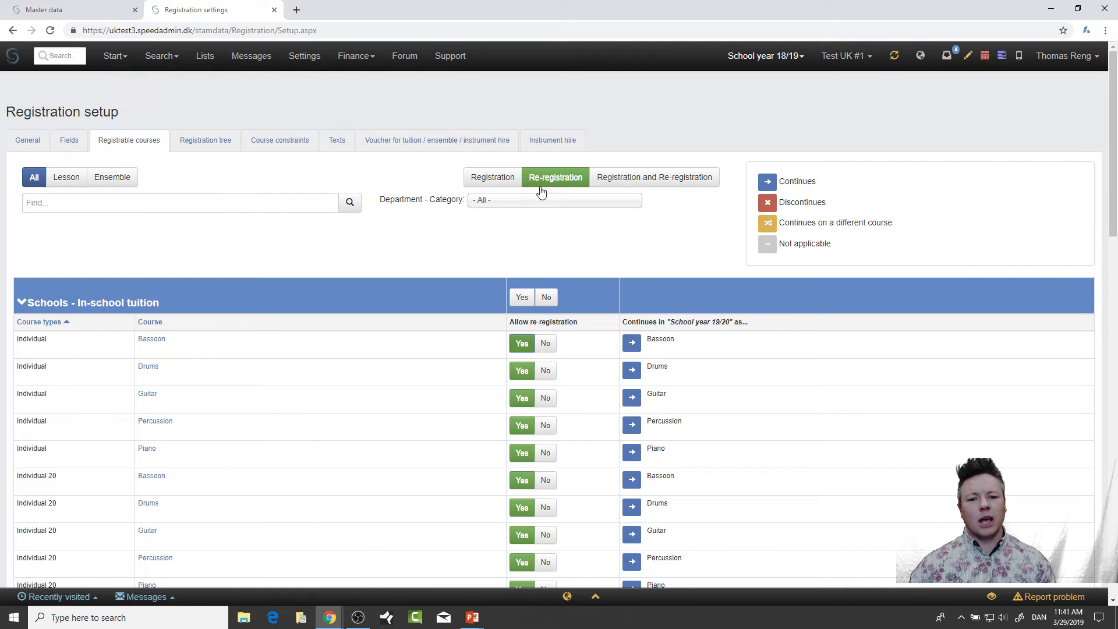
Disallow re-registration for the whole class MS band course under Schools - In-school tuition
scroll(456, 214, "down", 1)
scroll(448, 216, "down", 13)
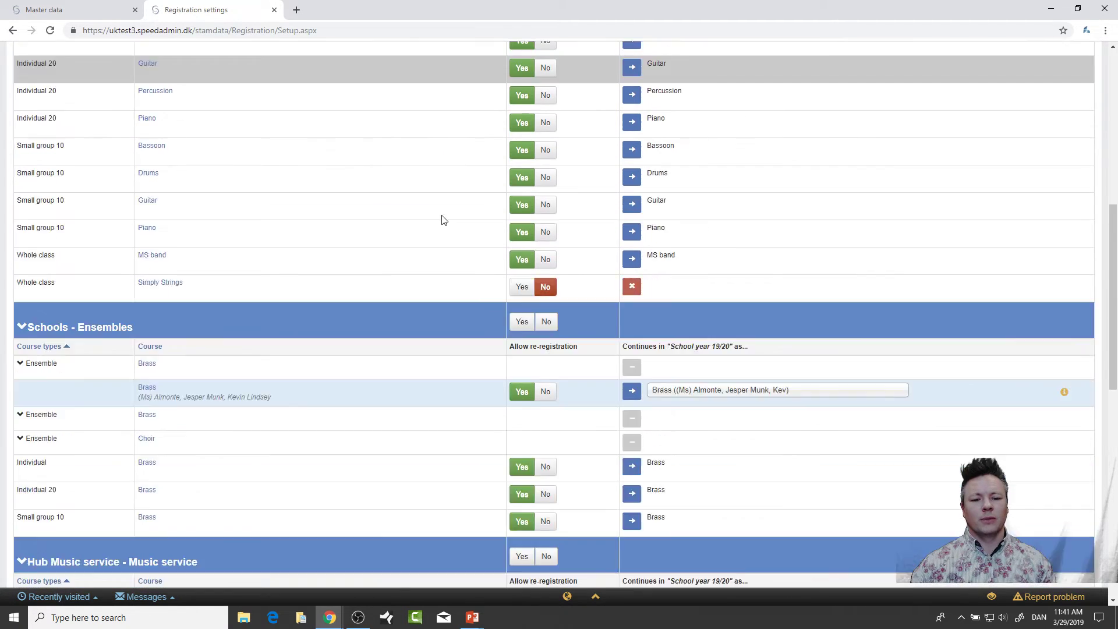
scroll(442, 219, "up", 6)
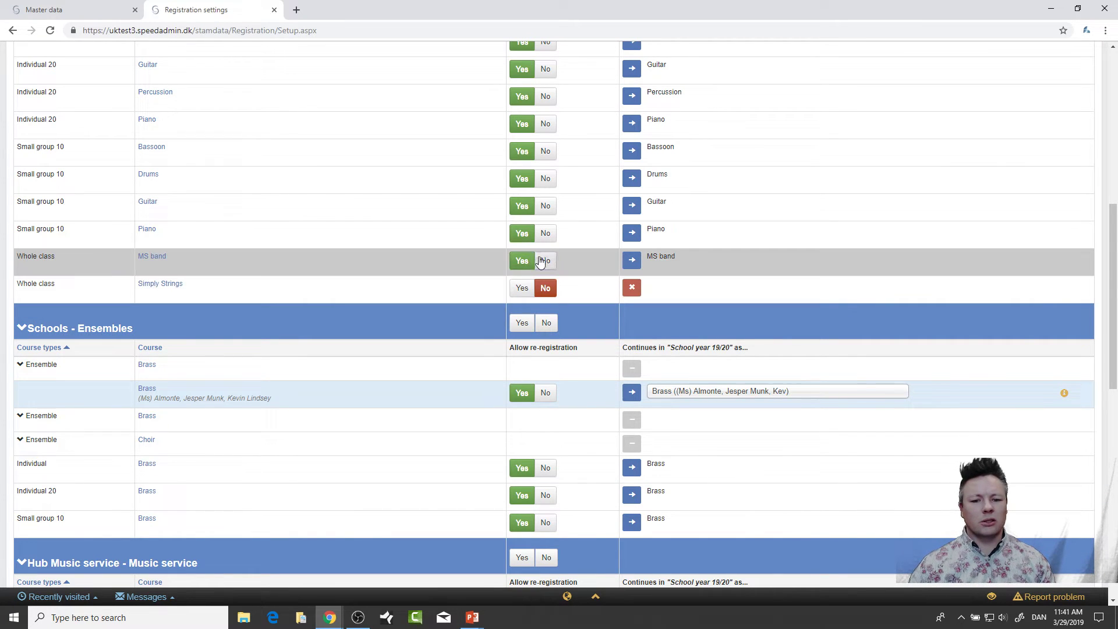
left_click(543, 261)
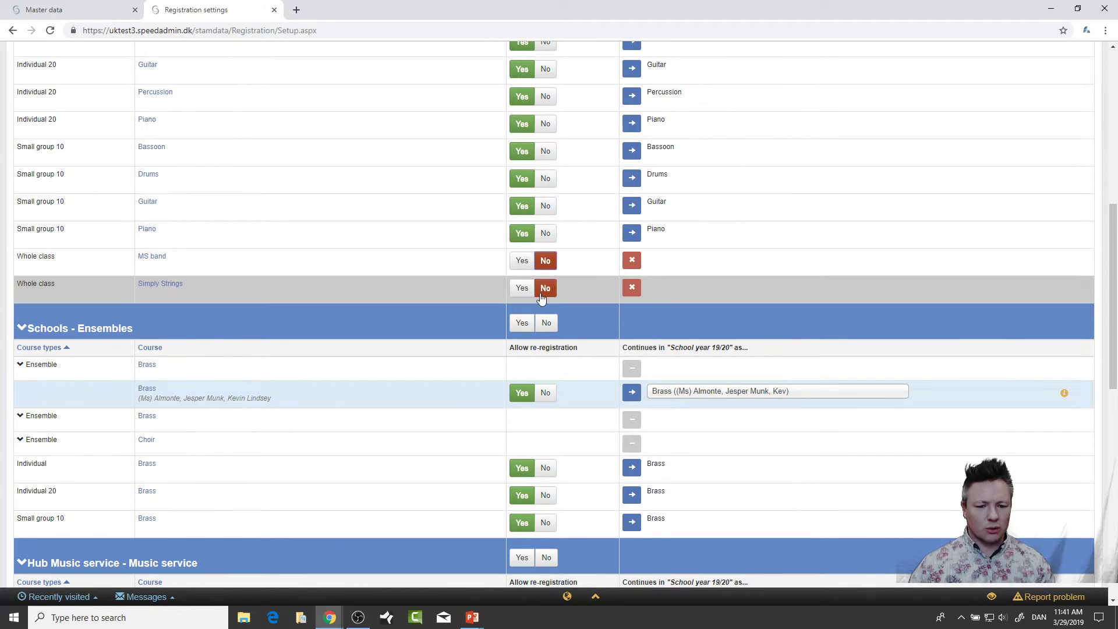
Examine the re-registration permission of the Brass ensemble under Schools - Ensembles and the choices for its continuation in School year 19/20
scroll(544, 299, "down", 2)
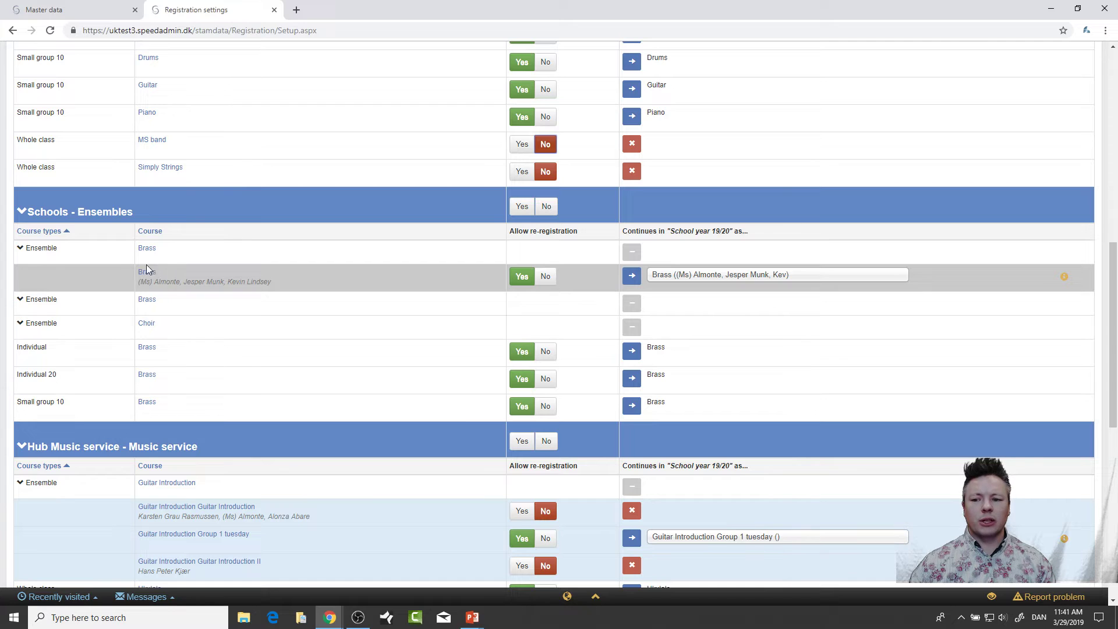
left_click(522, 278)
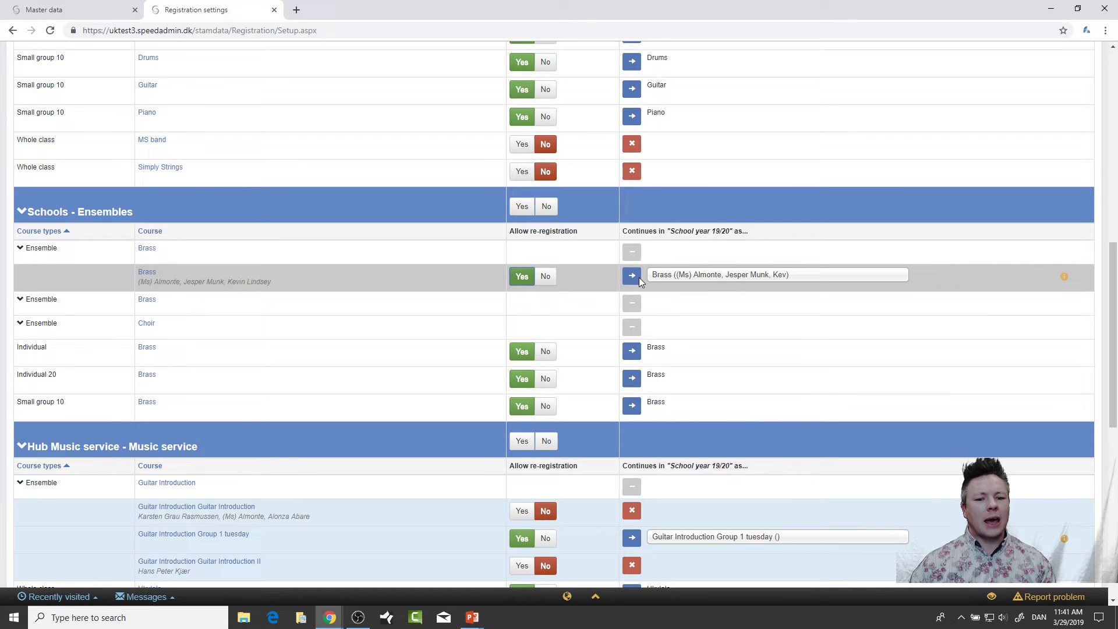
left_click(675, 279)
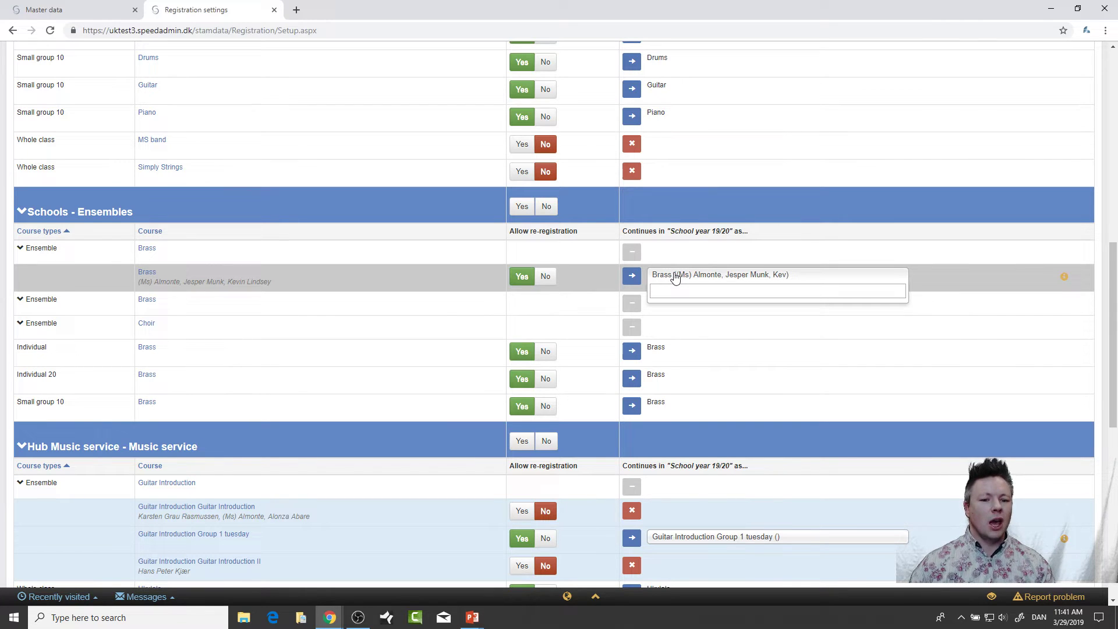
left_click(721, 275)
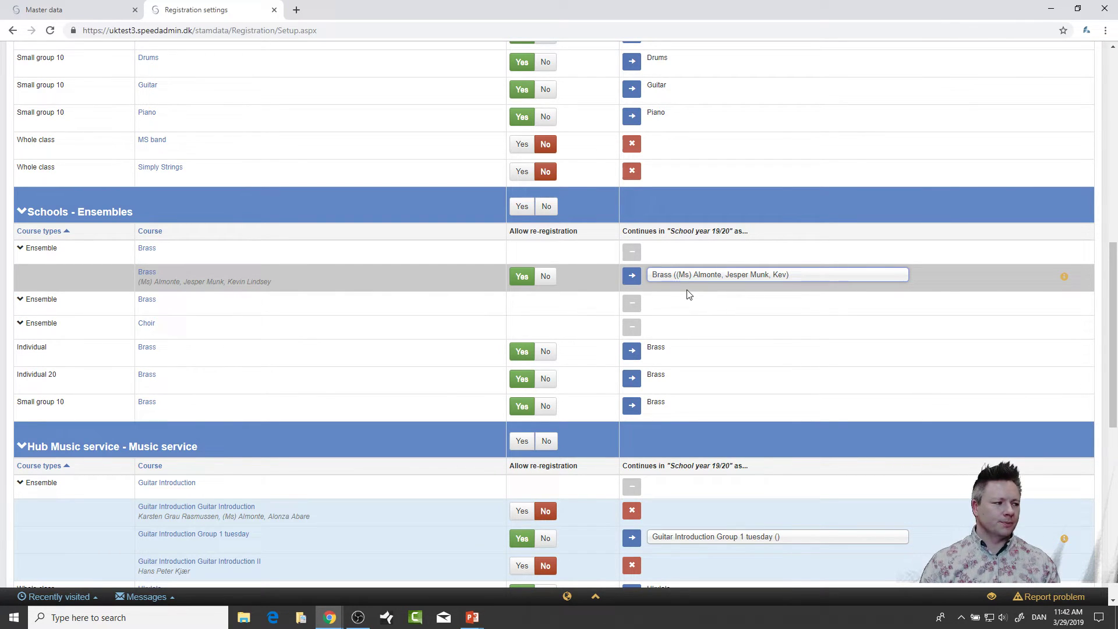
Review the continuation legend and how the Hub Music service courses and ensembles continue in School year 19/20
scroll(494, 323, "down", 4)
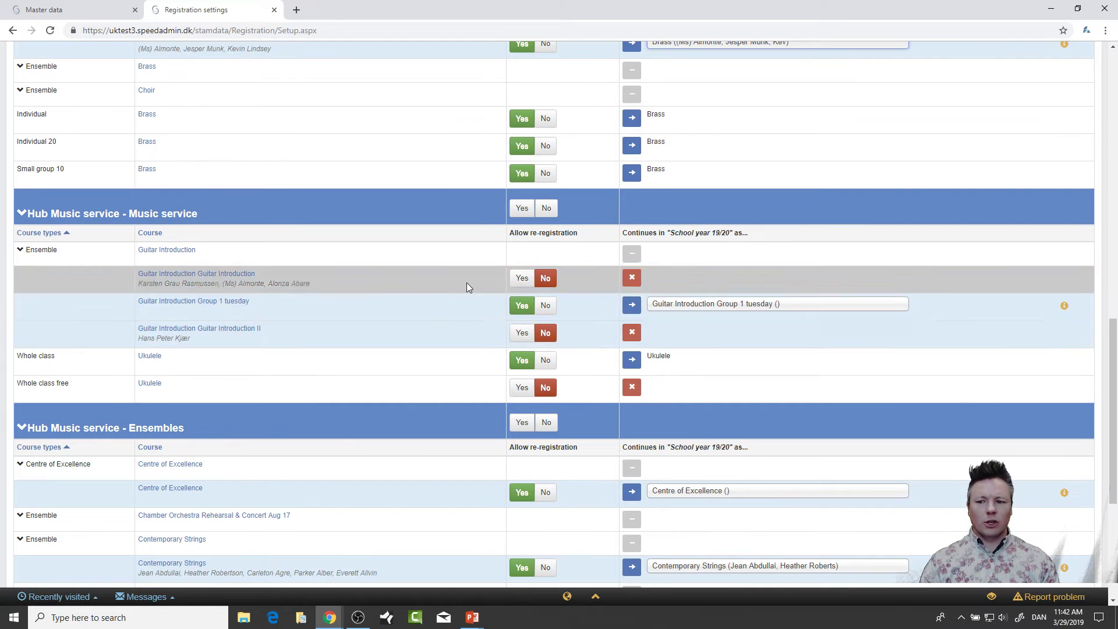
scroll(452, 301, "up", 15)
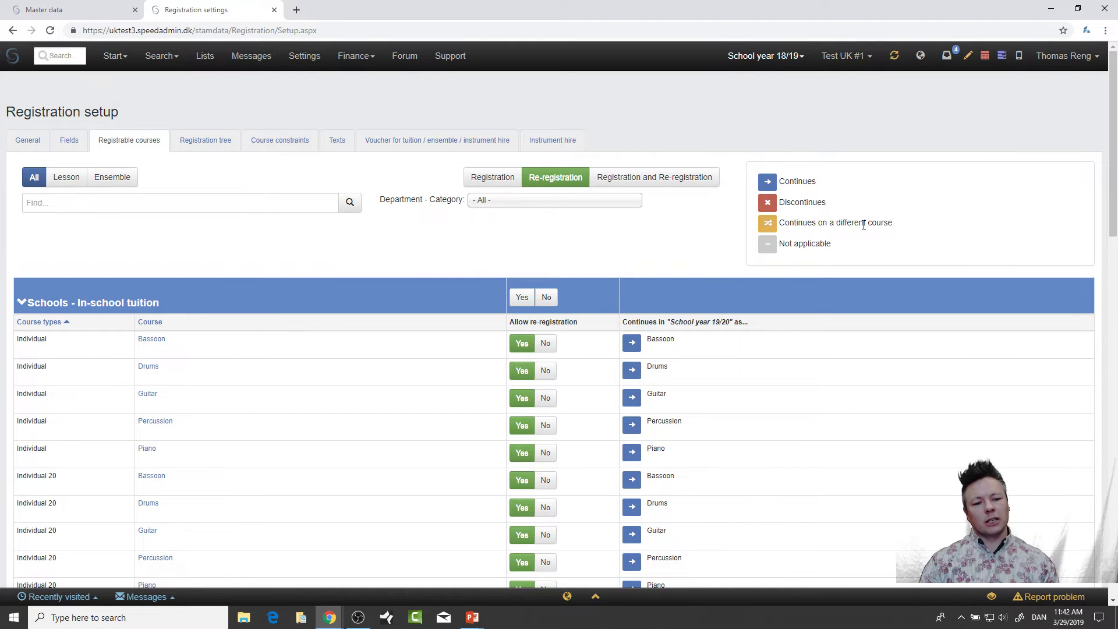
scroll(864, 224, "down", 8)
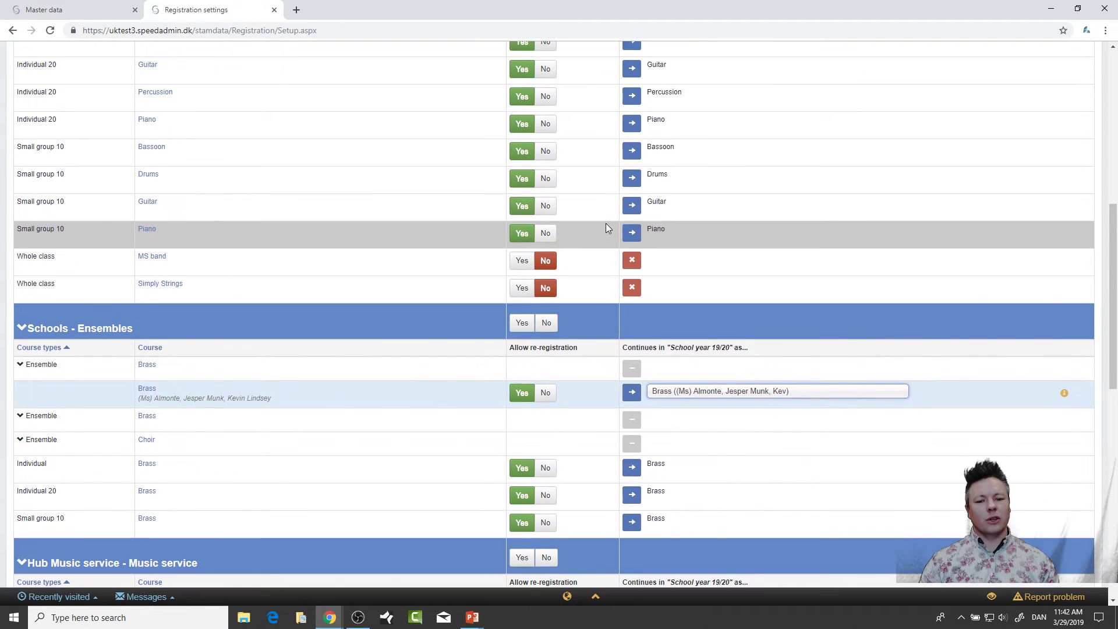
scroll(605, 227, "down", 4)
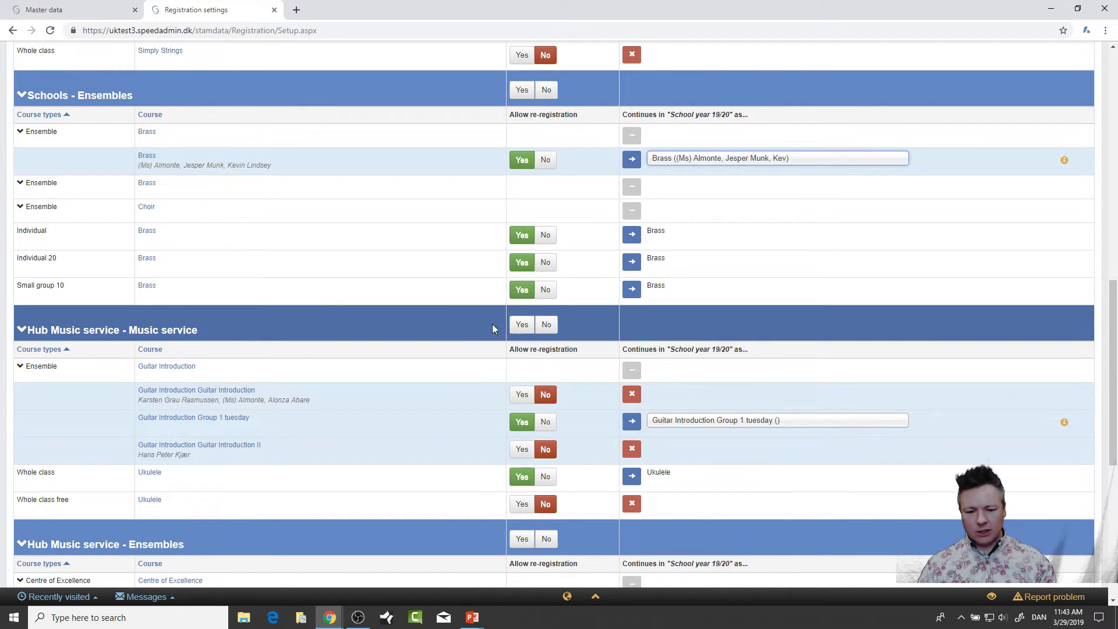
scroll(435, 403, "down", 2)
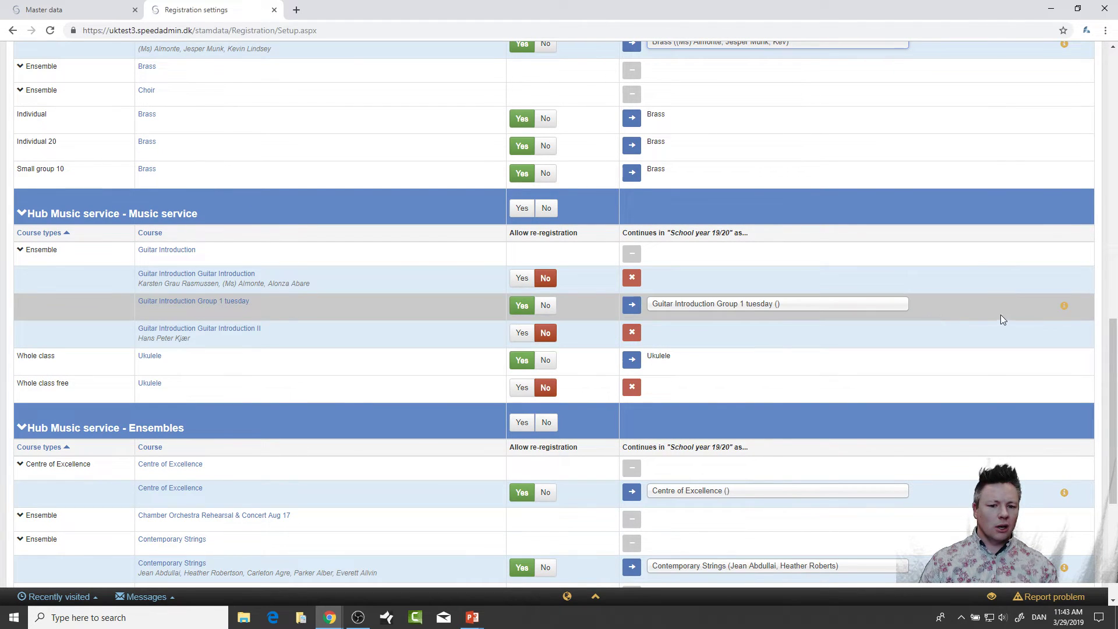
Copy the Guitar Introduction Group 1 tuesday ensemble with its teachers to School year 19/20
left_click(1064, 306)
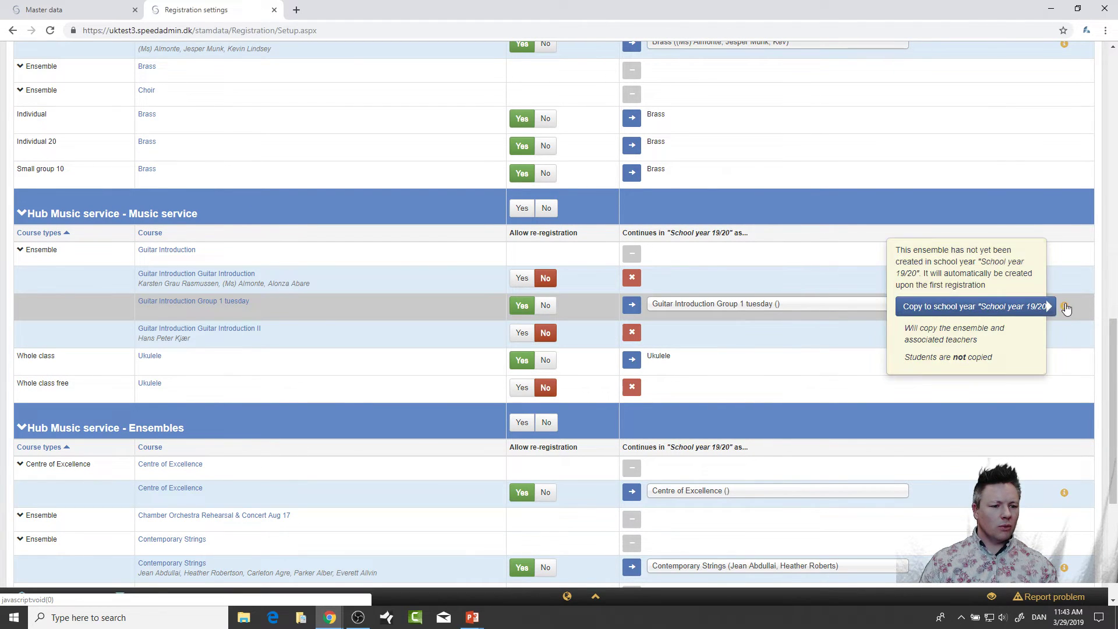
left_click(1024, 305)
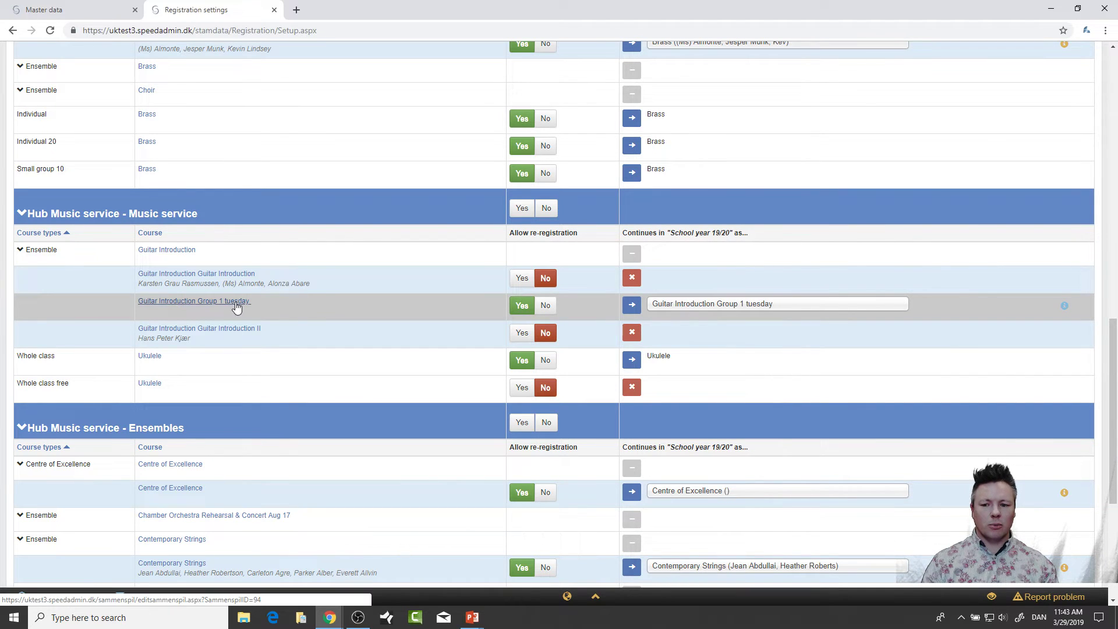
Allow re-registration for the Guitar Introduction and Guitar Introduction II ensembles, continuing both as Guitar Introduction Group 1 tuesday in School year 19/20
left_click(522, 278)
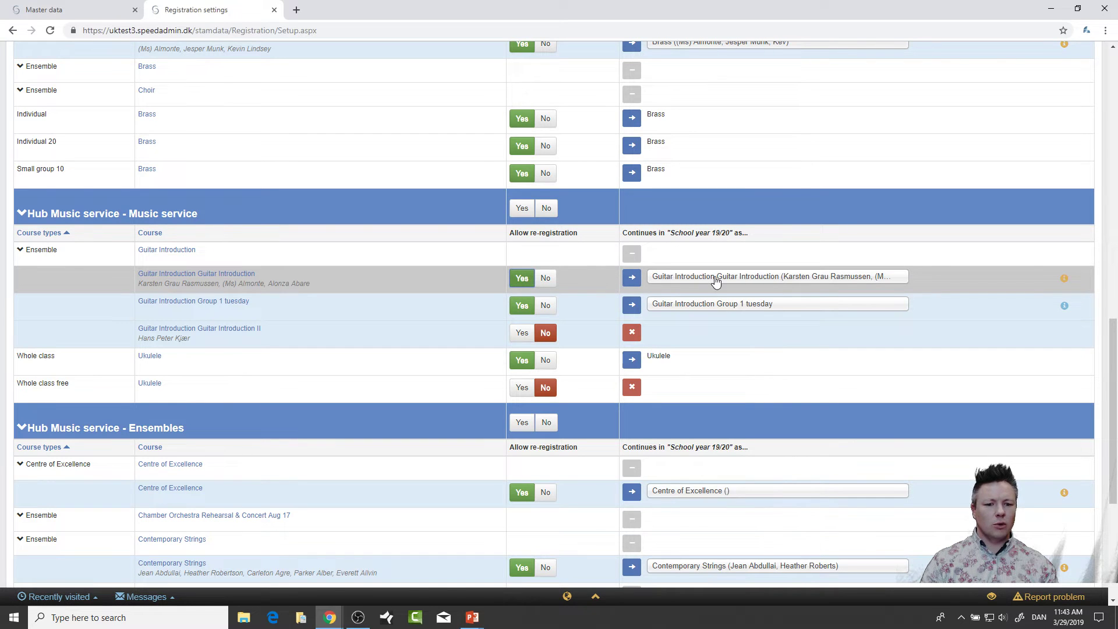
left_click(715, 281)
left_click(717, 314)
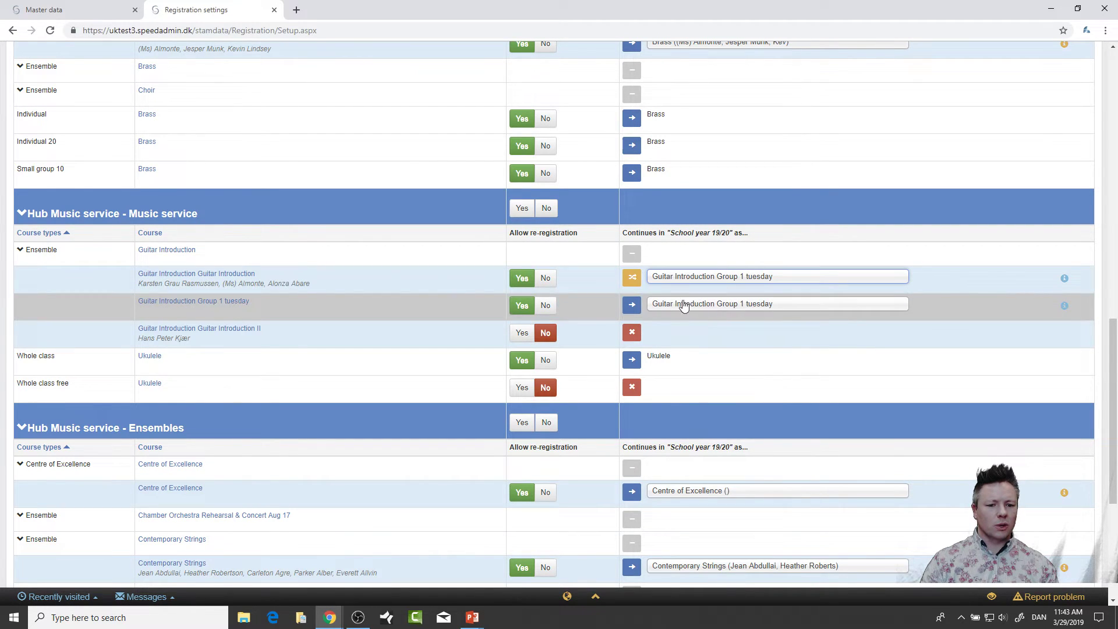
left_click(675, 332)
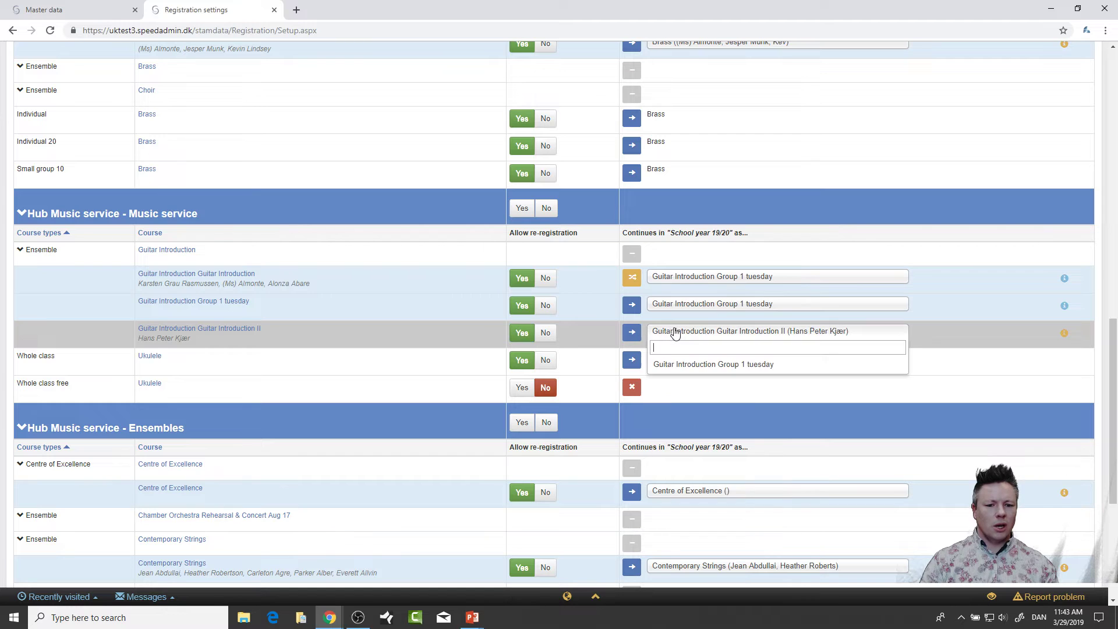
left_click(698, 363)
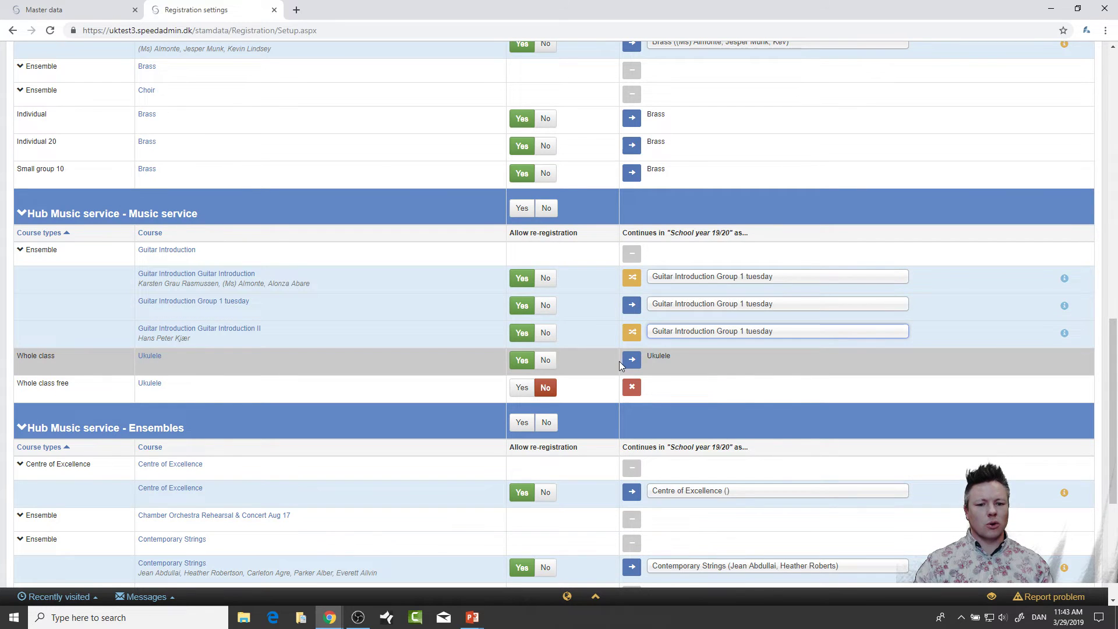
Open the Default (Tuition Voucher/Inst. Hire) registration fieldset for editing and review its Required and Must accept settings
scroll(619, 361, "up", 15)
scroll(627, 364, "up", 1)
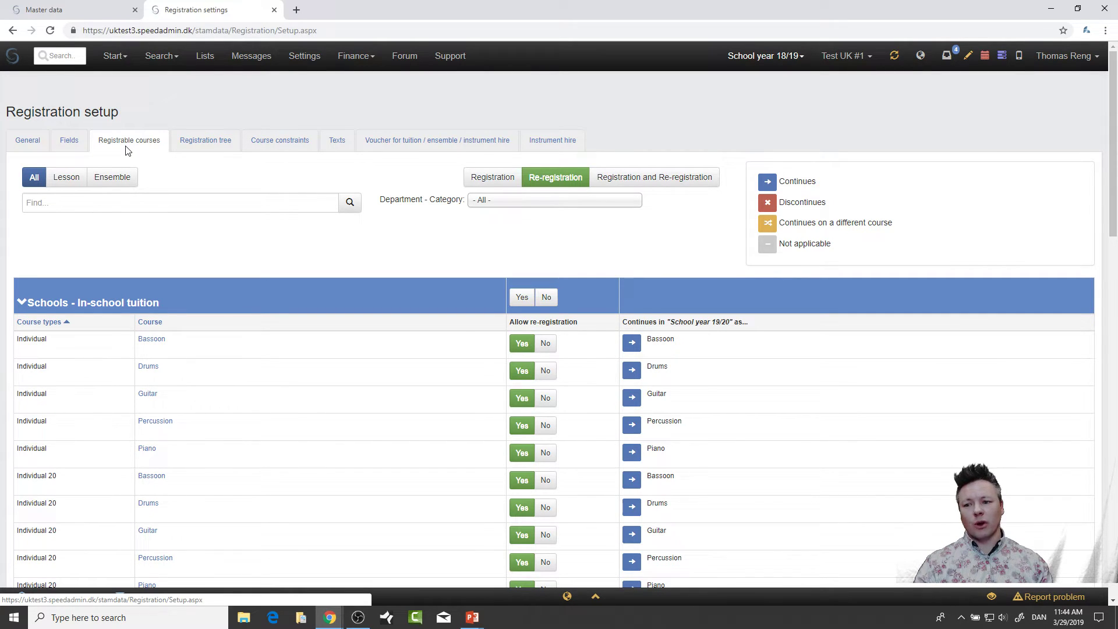
left_click(80, 144)
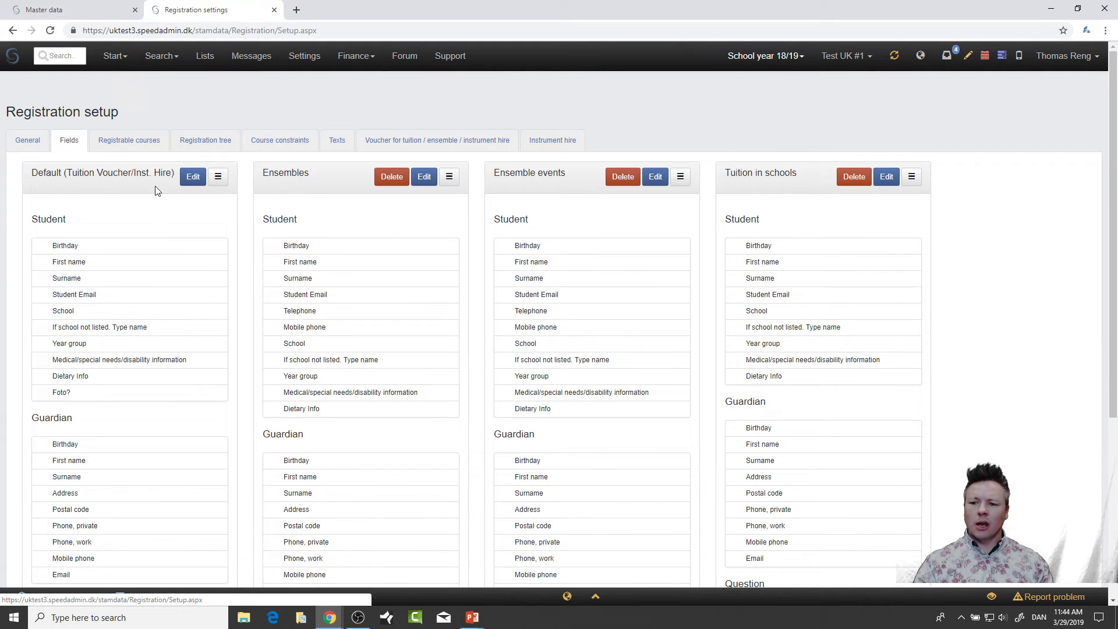
left_click(197, 182)
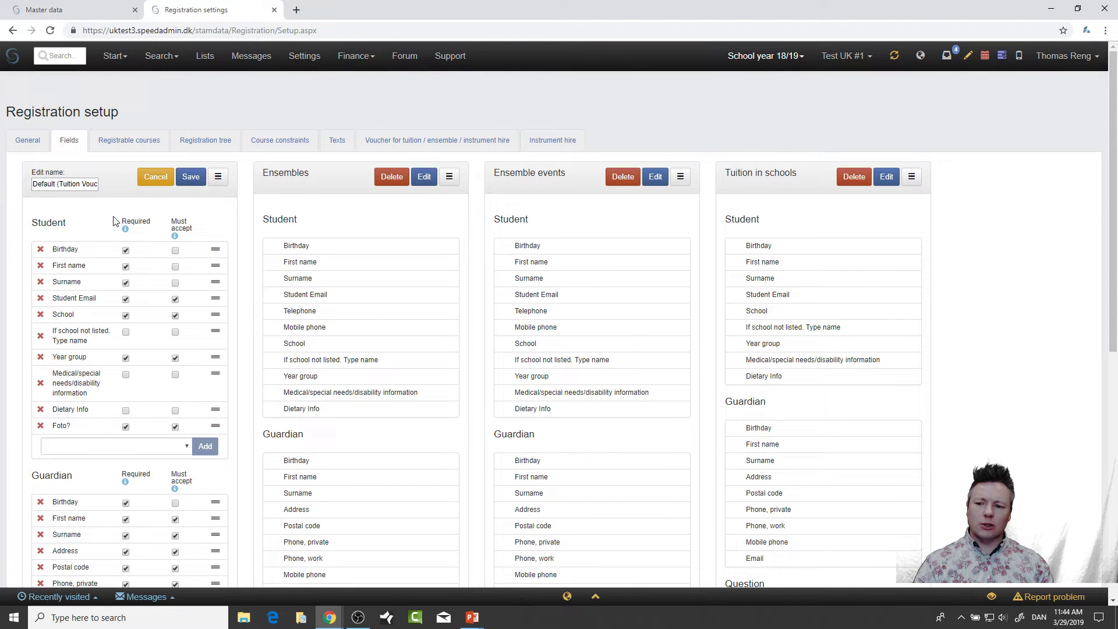
mouse_move(125, 229)
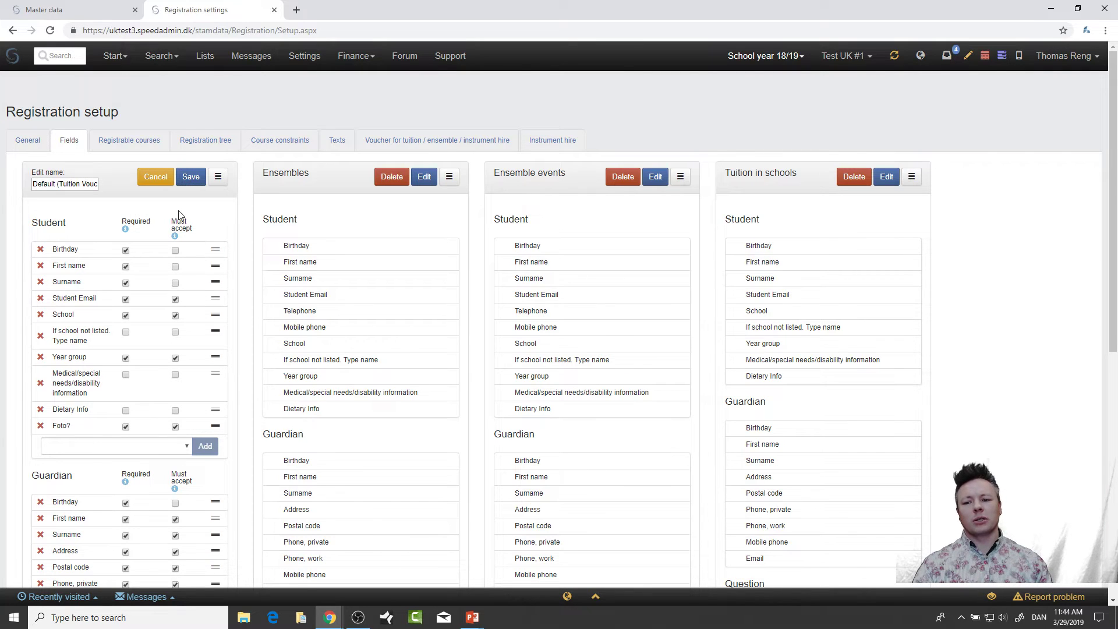
mouse_move(176, 236)
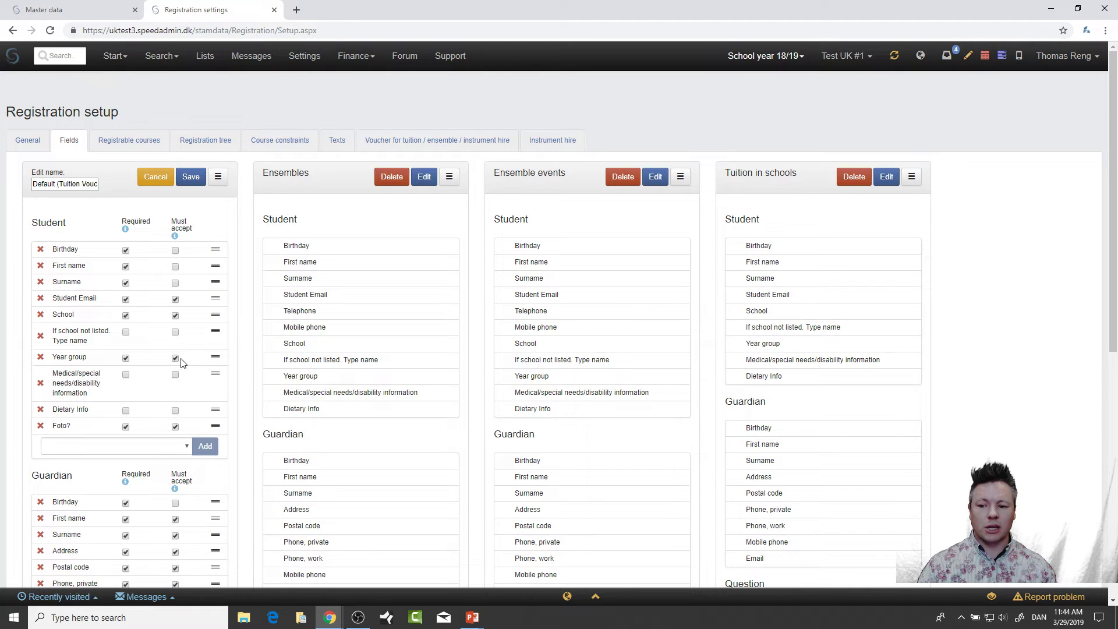
scroll(180, 363, "down", 2)
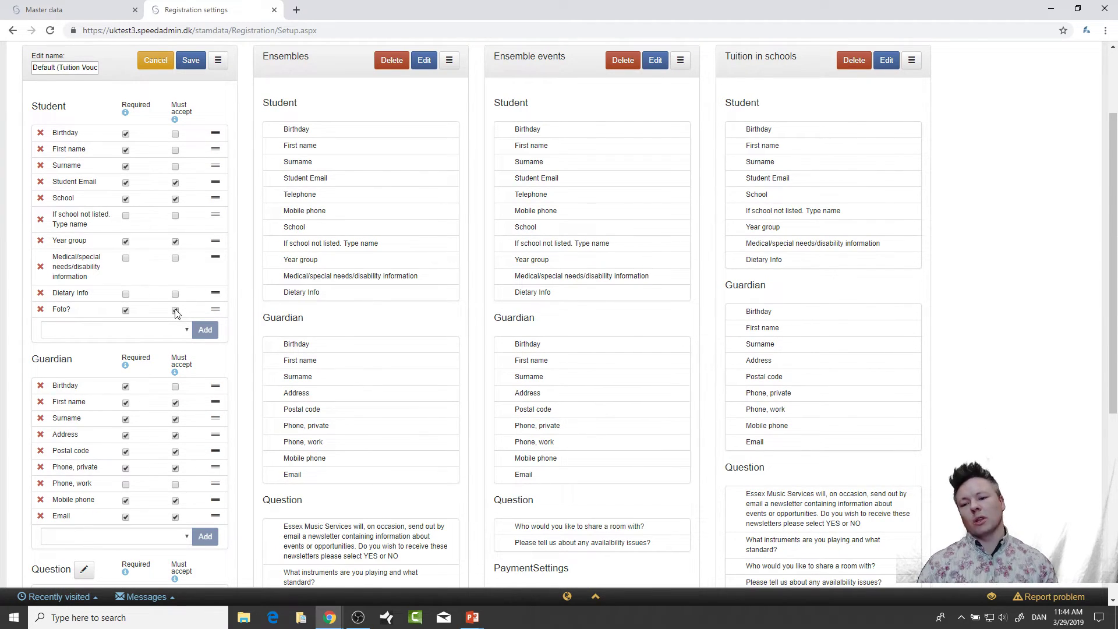
scroll(182, 307, "down", 4)
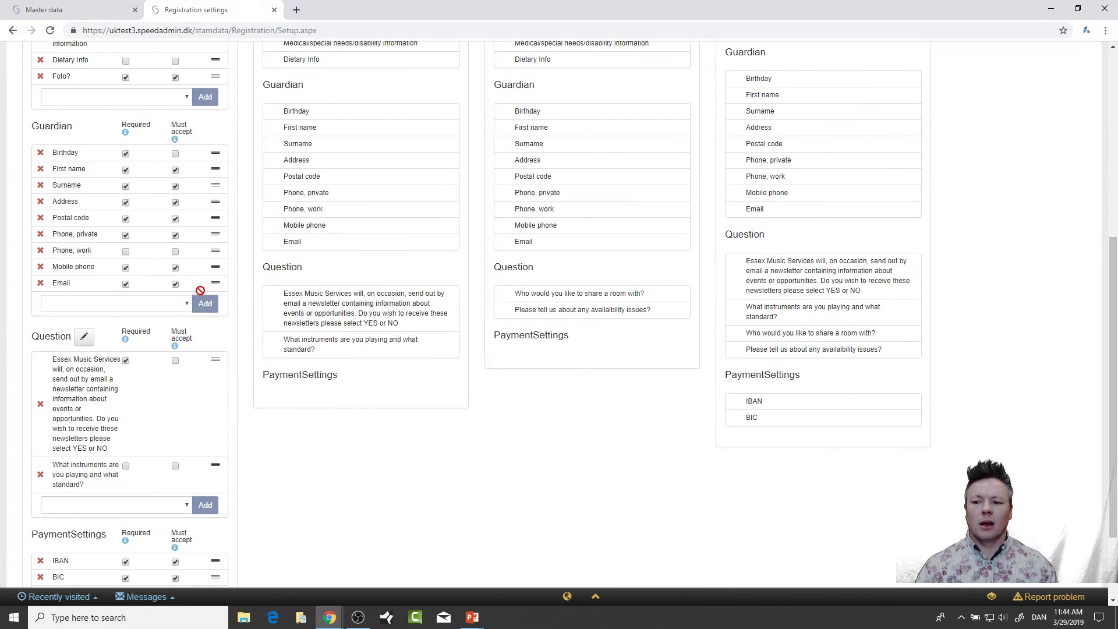
Remove the Must accept requirement from the guardian's First name, Surname and Phone, private fields in the Default fieldset
left_click(175, 170)
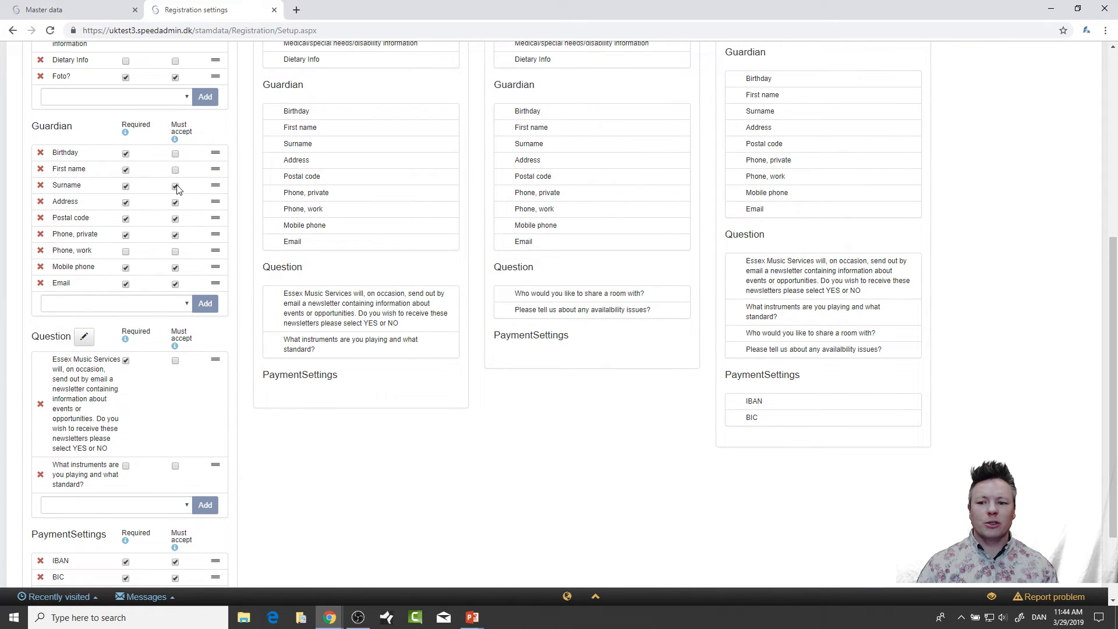
left_click(176, 186)
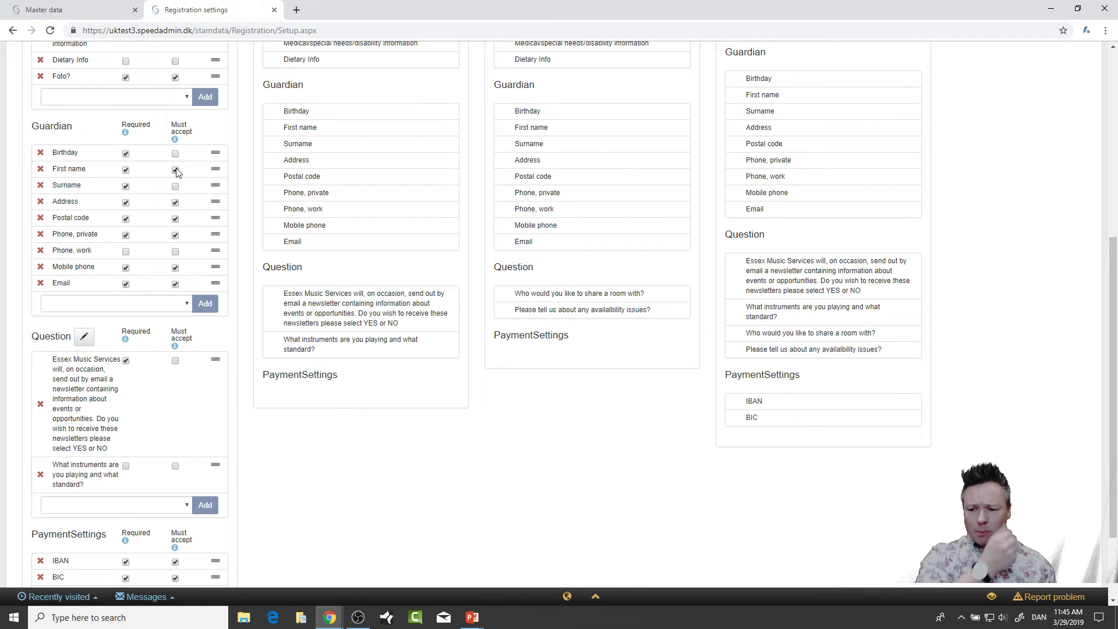
left_click(176, 170)
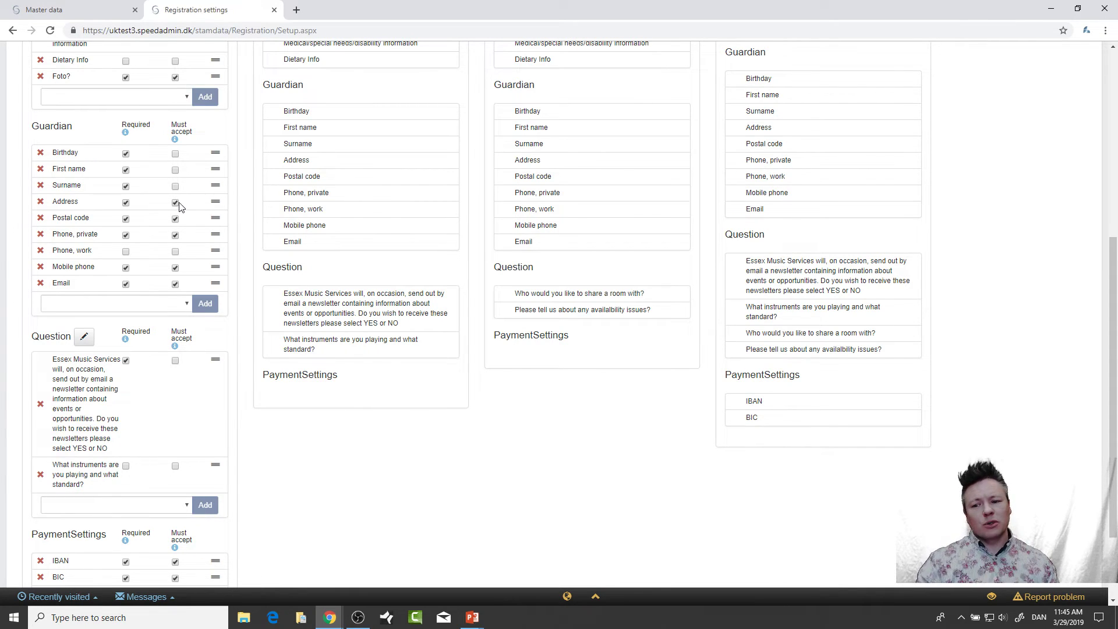
left_click(175, 235)
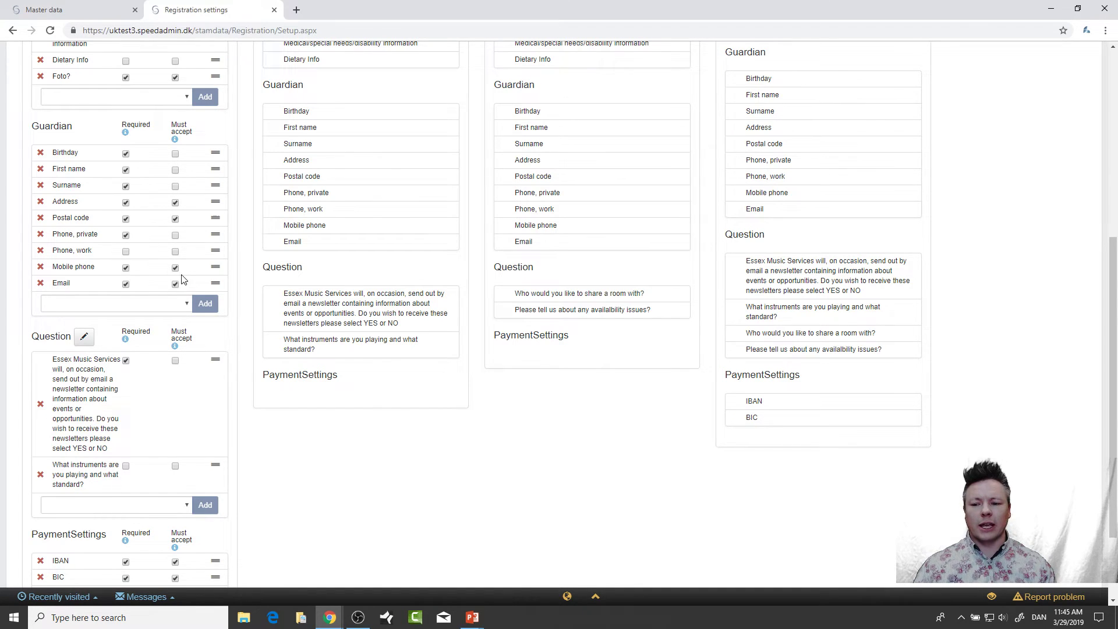
Set the Default fieldset's newsletter question to Must accept and review the remaining question and payment fields
scroll(116, 257, "down", 2)
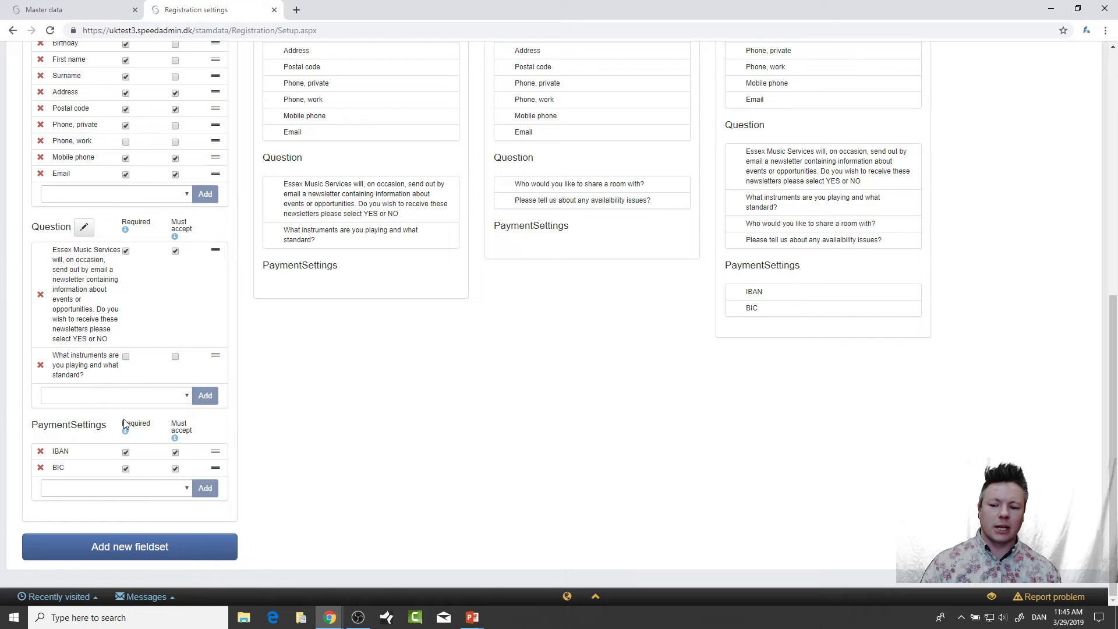
scroll(112, 442, "up", 4)
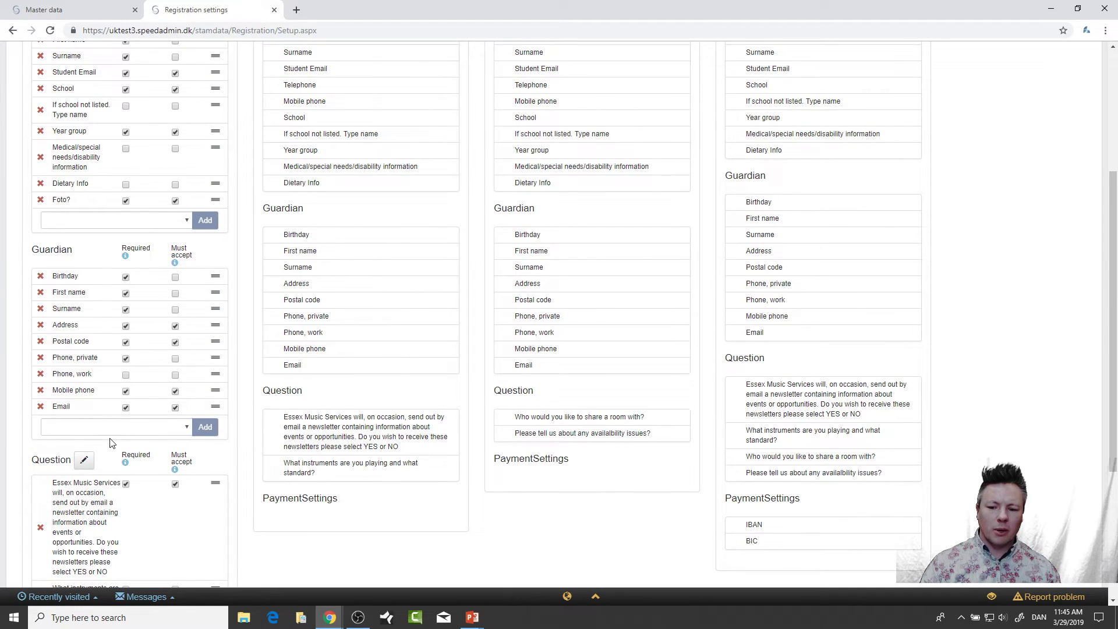
scroll(111, 443, "down", 4)
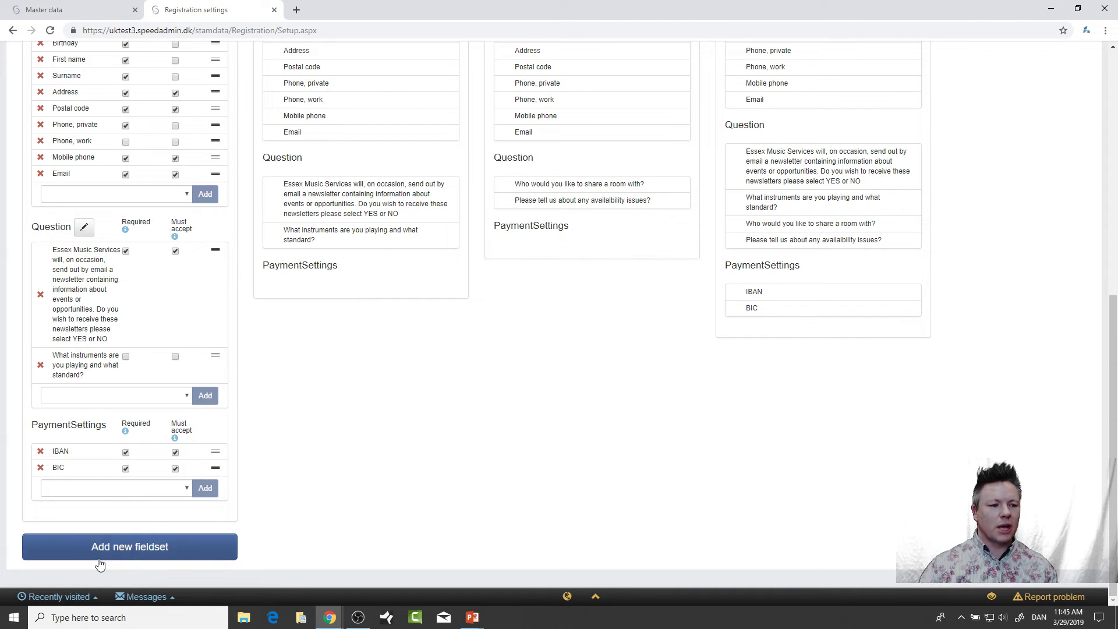
scroll(58, 420, "up", 10)
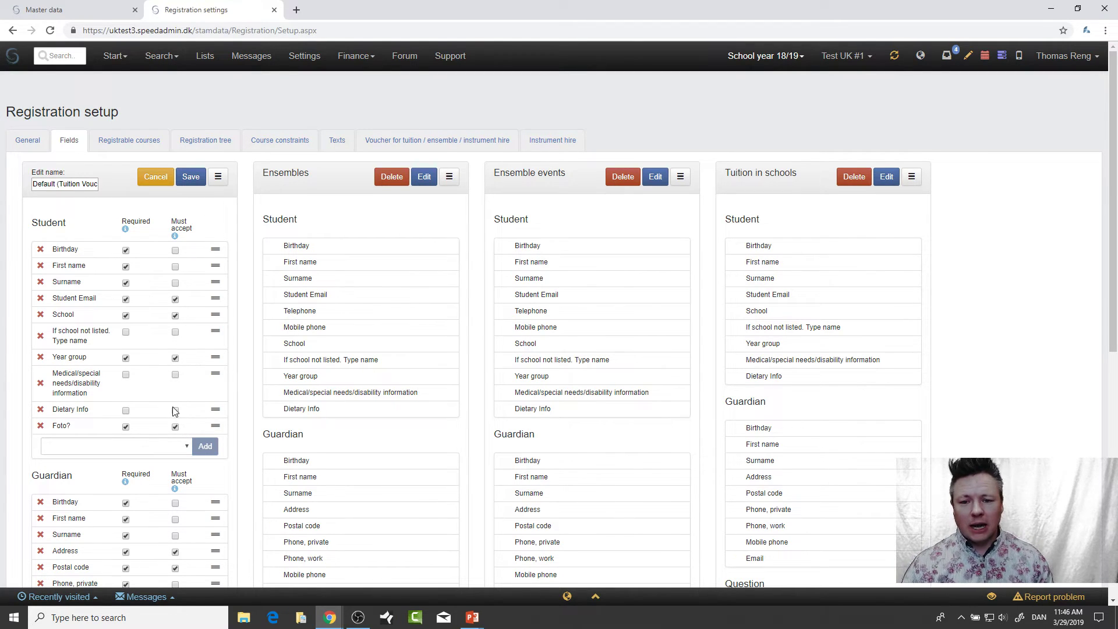
Switch to the PowerPoint slide show and advance to the Re-registration slide
key("alt+Tab")
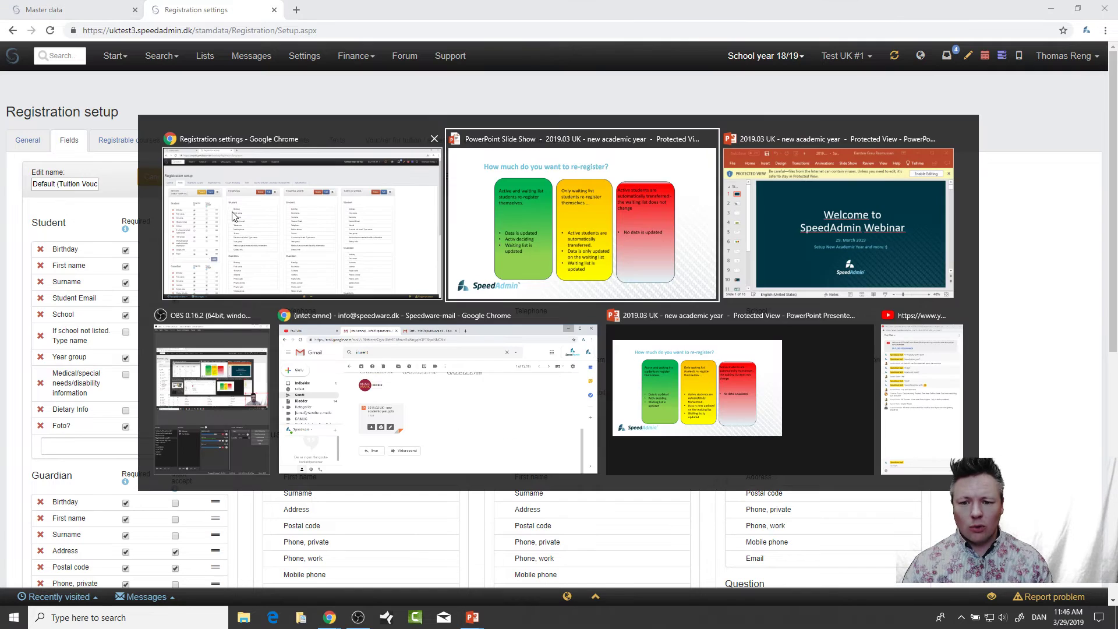
left_click(511, 212)
key("Right")
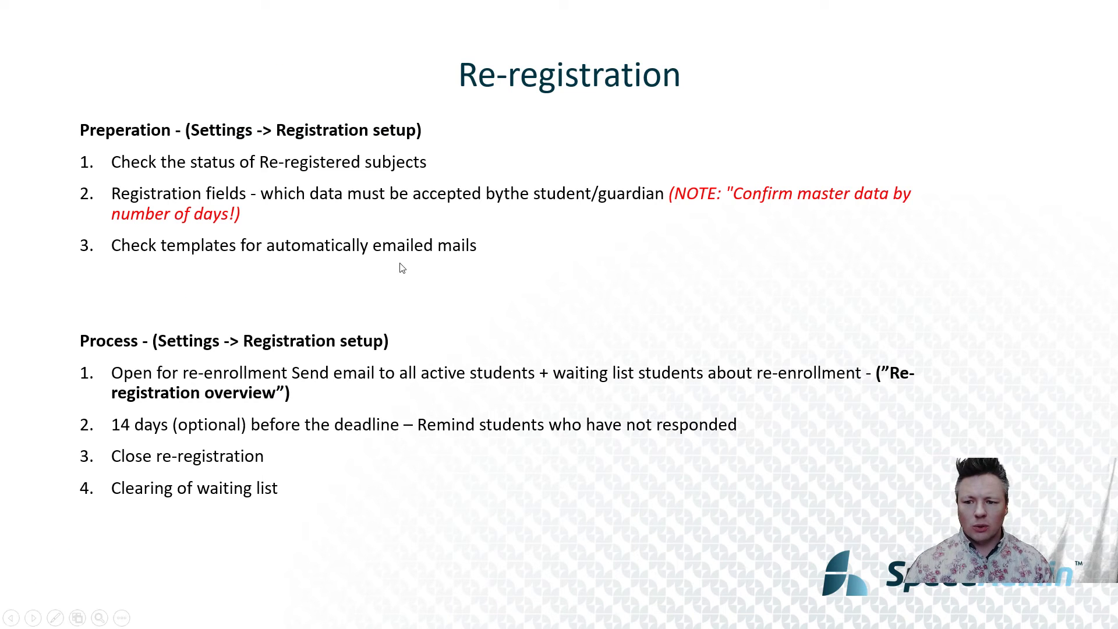
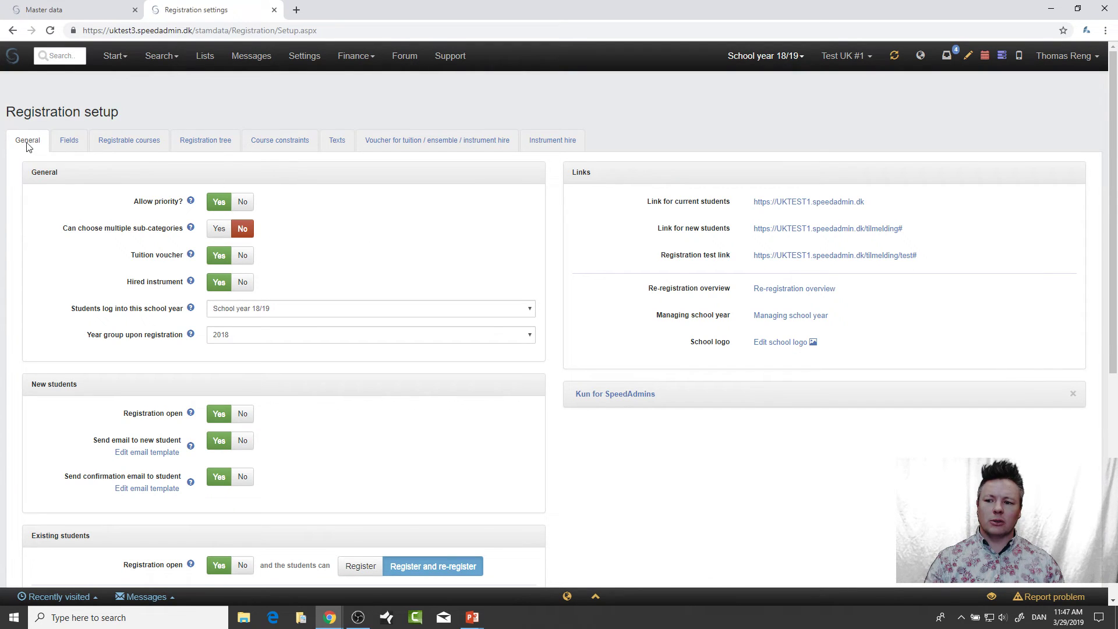
Back in SpeedAdmin's general registration settings, review the existing students' options and set Year group upon registration to 2019
scroll(175, 209, "down", 7)
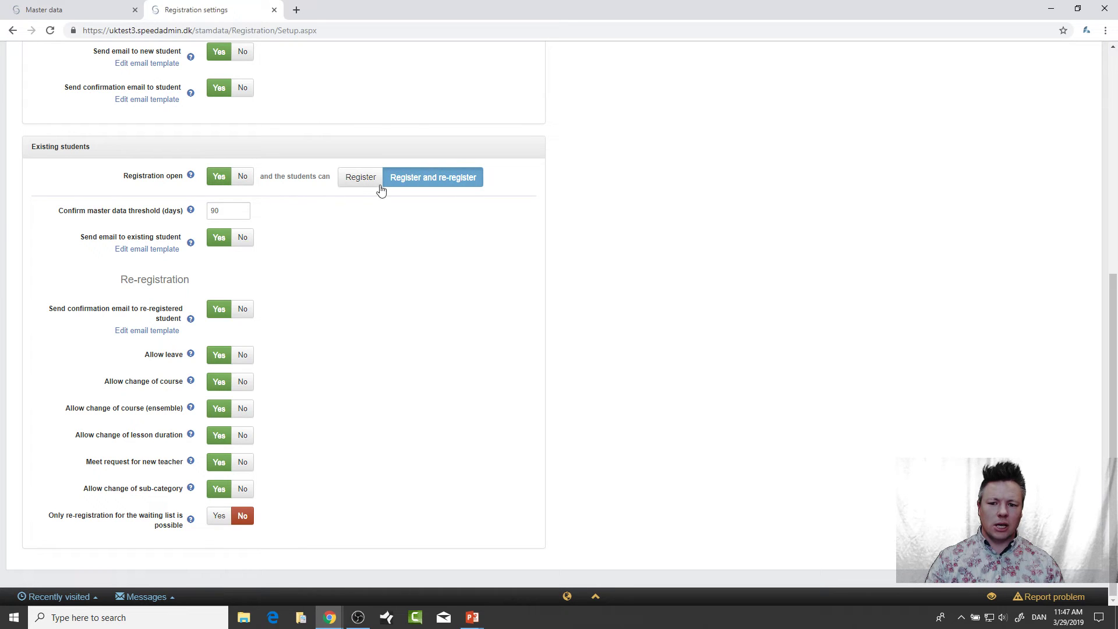
scroll(425, 198, "up", 7)
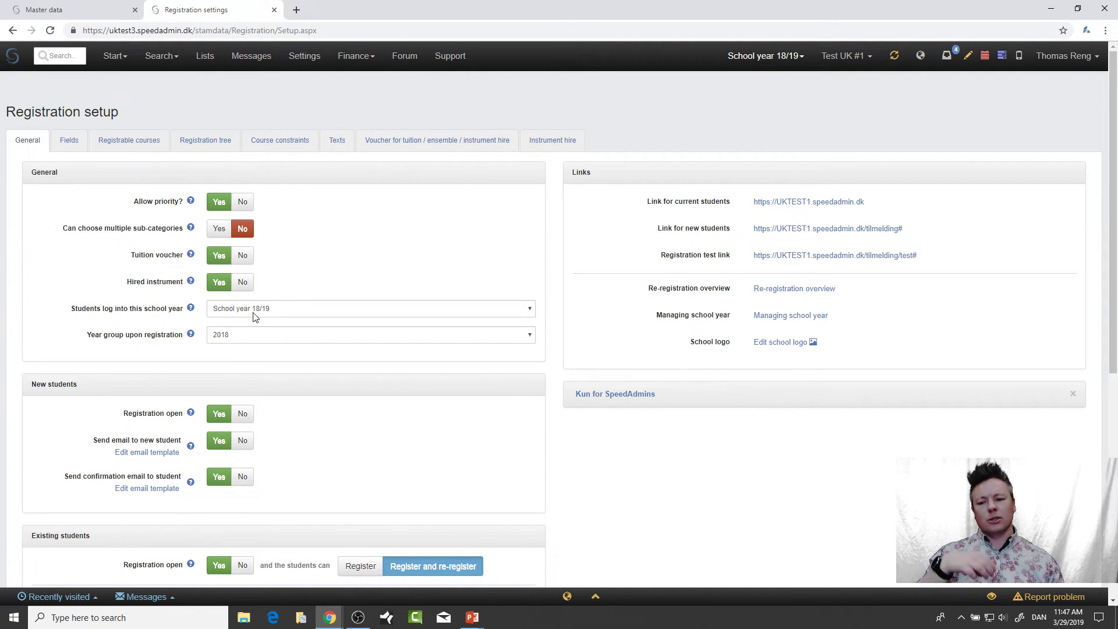
left_click(251, 337)
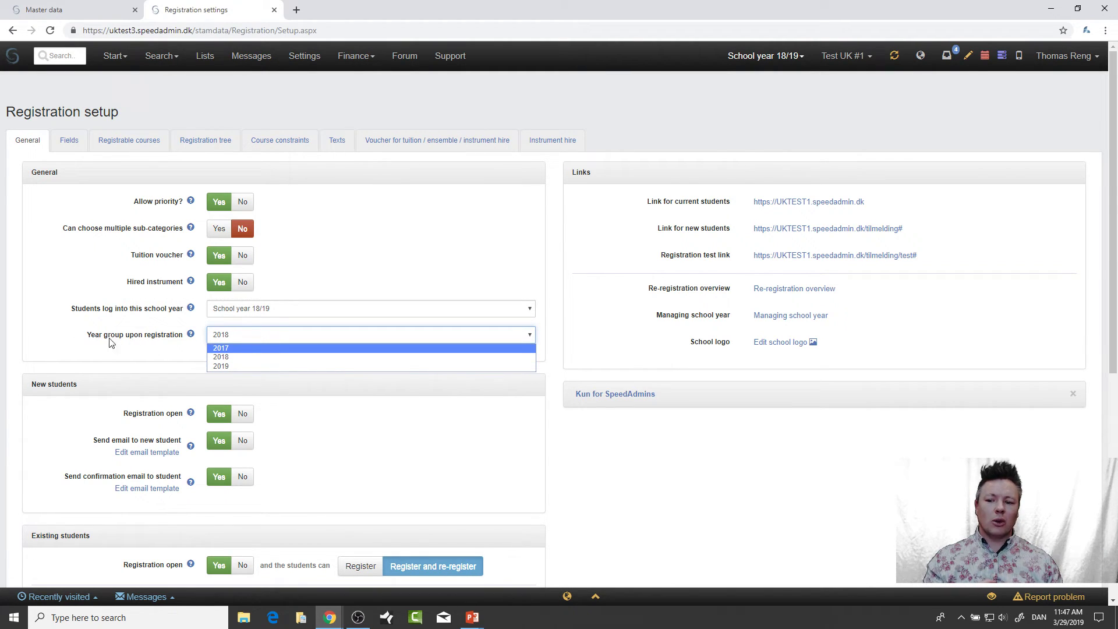
left_click(253, 366)
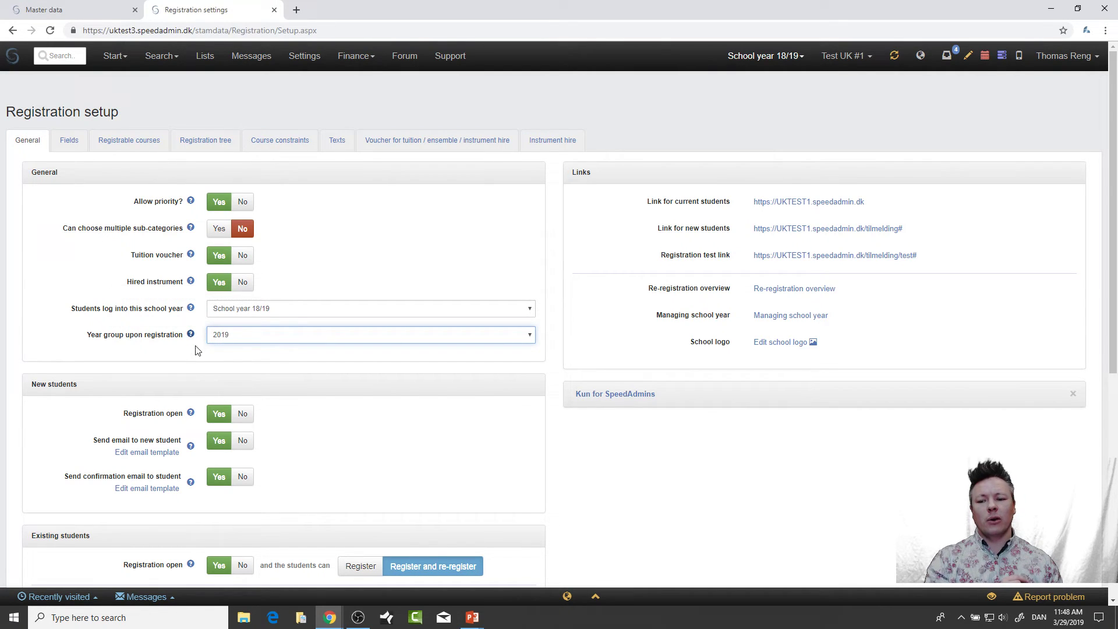
left_click(219, 346)
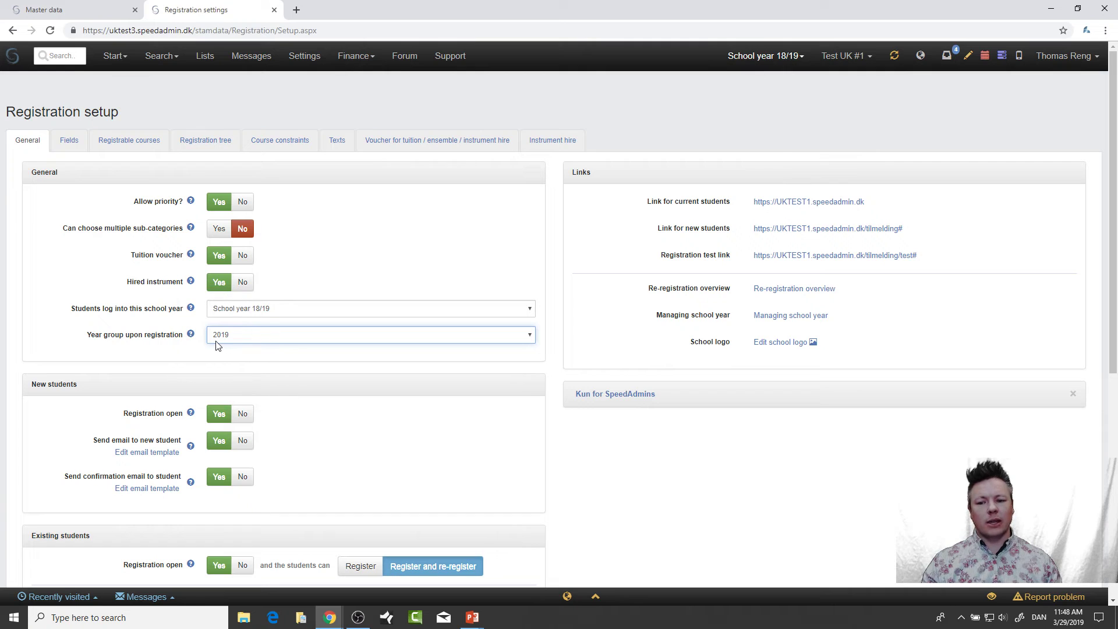
left_click(218, 346)
left_click(219, 346)
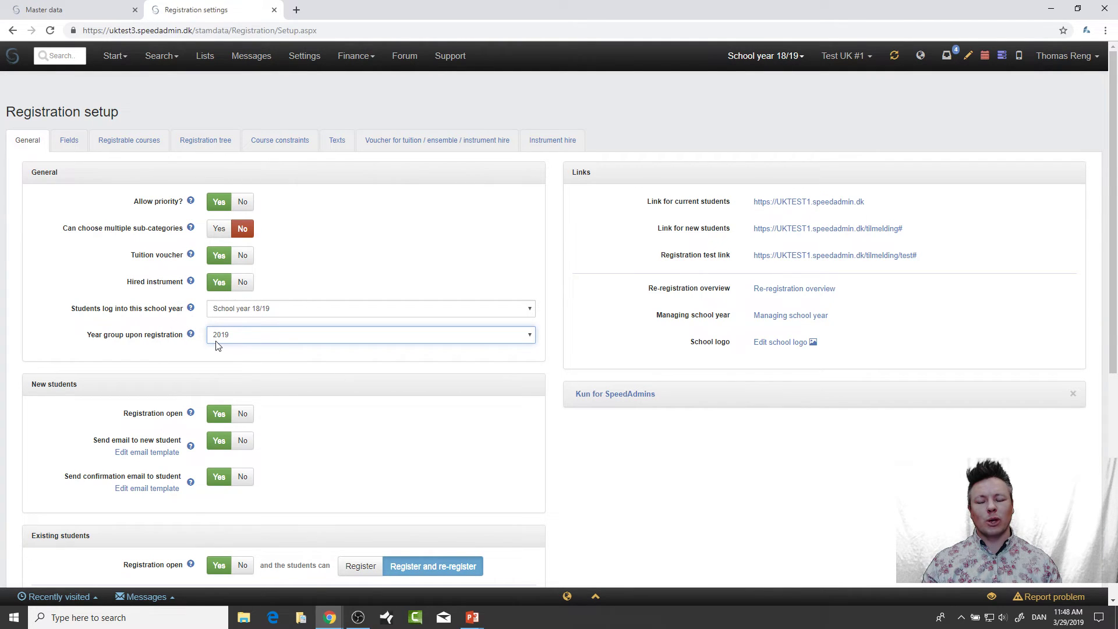
left_click(218, 346)
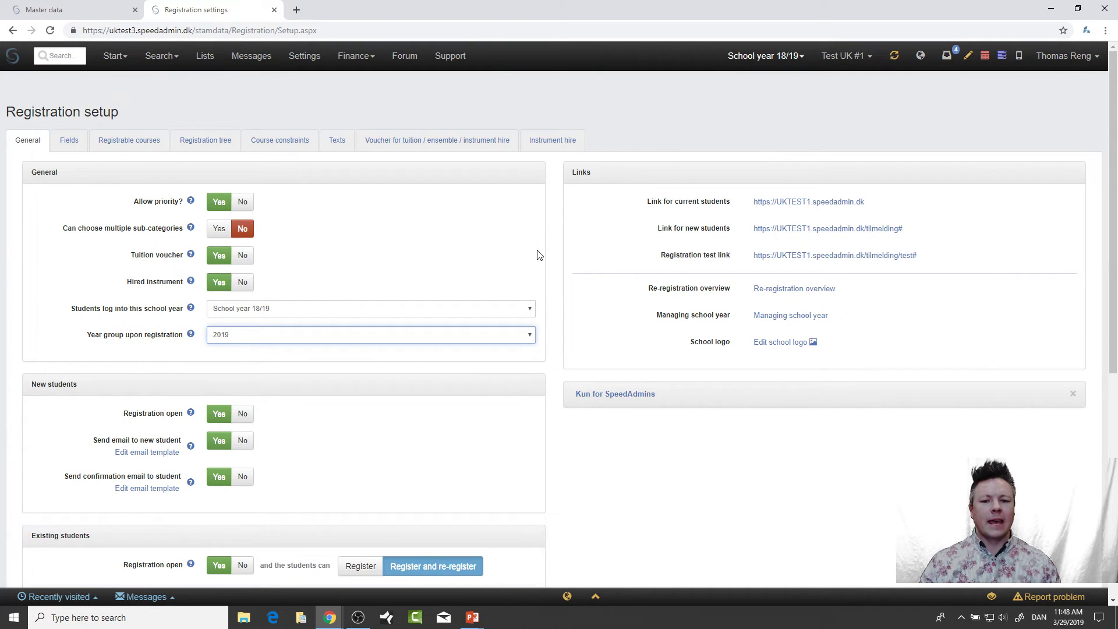
Open the Re-registration overview and switch the school year to 19/20
left_click(775, 290)
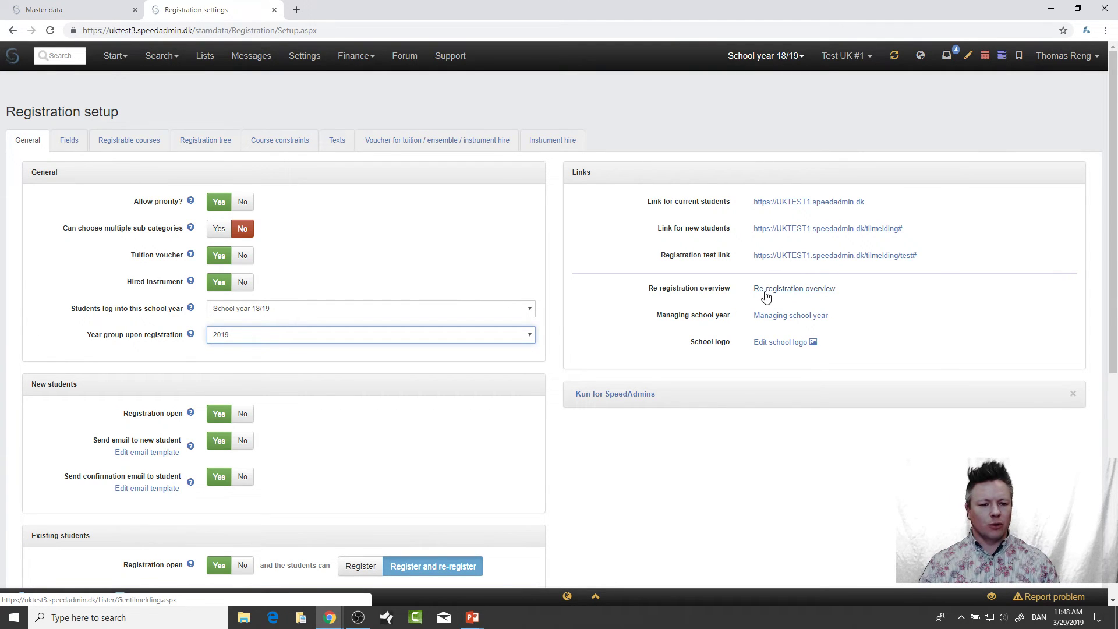
left_click(763, 293)
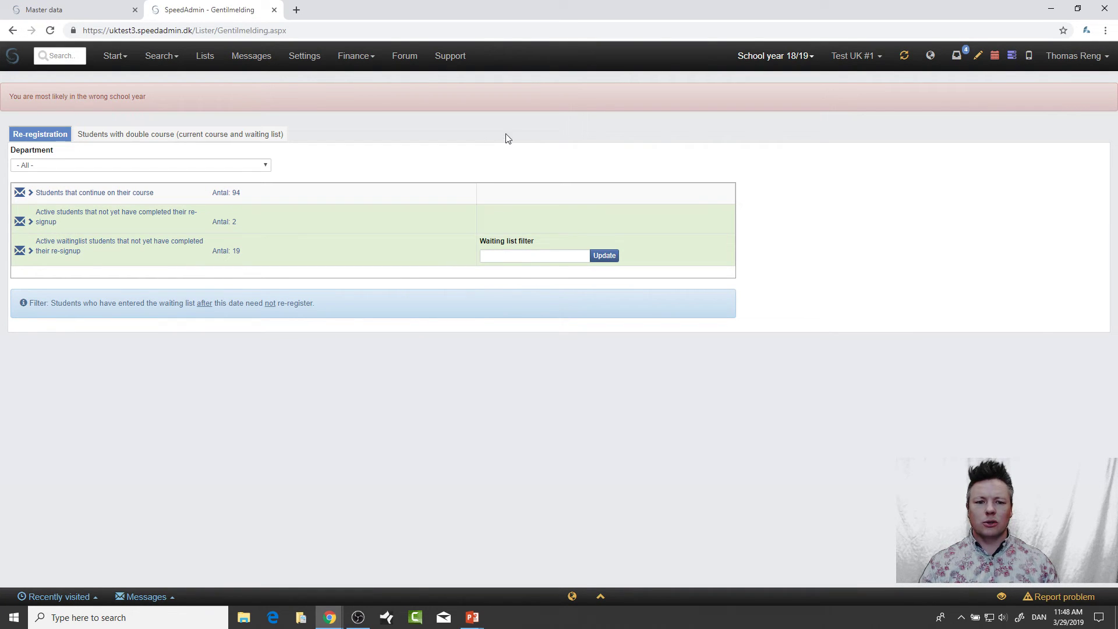
left_click_drag(156, 98, 3, 105)
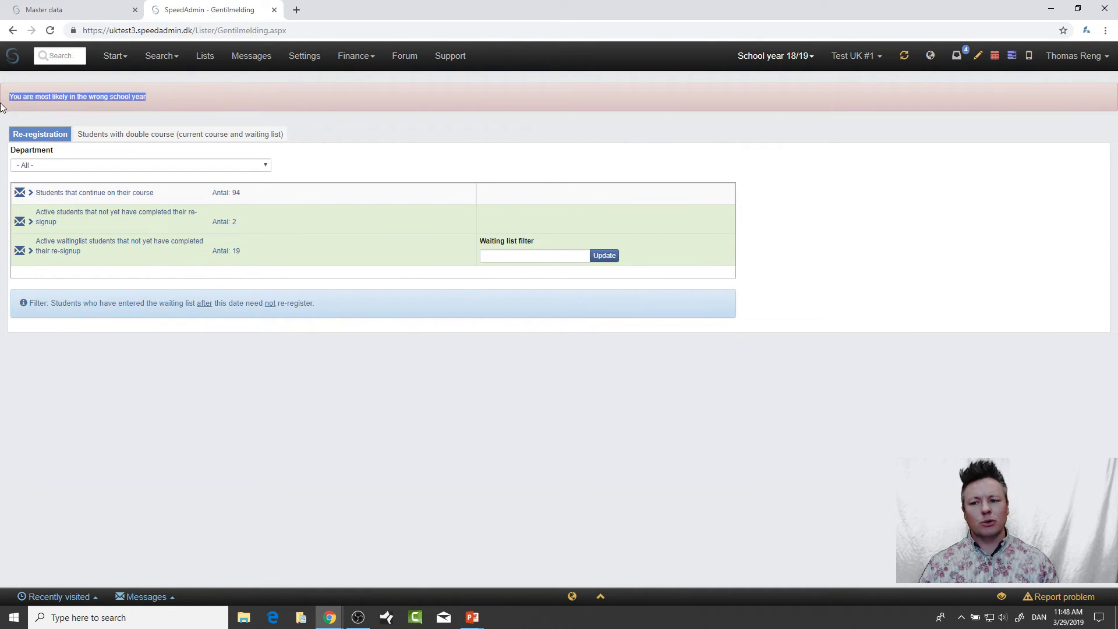
left_click(791, 55)
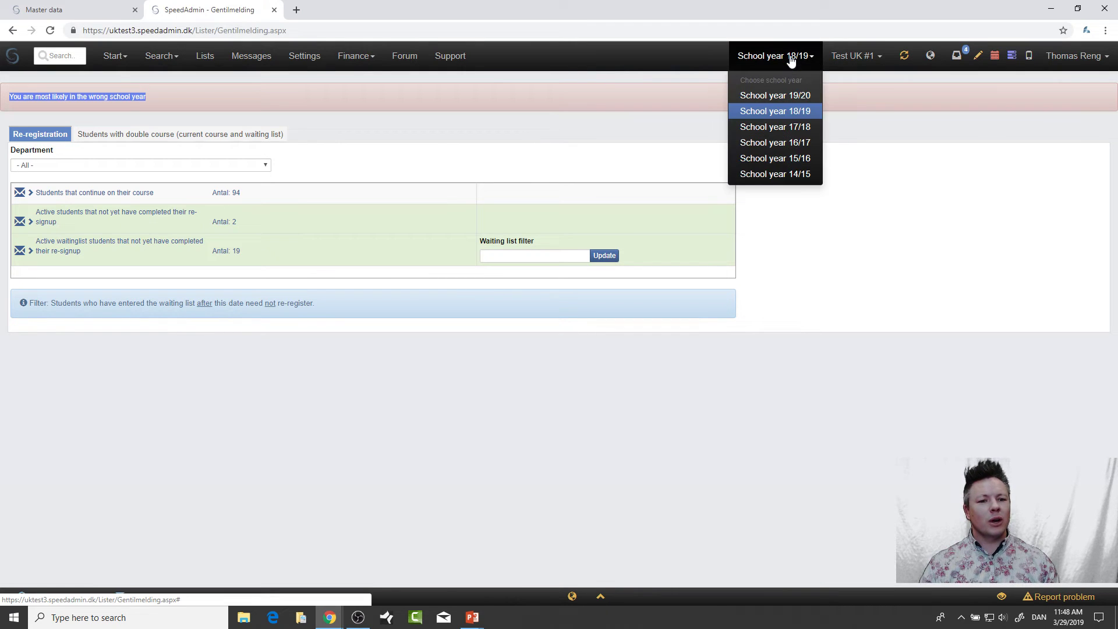
left_click(803, 96)
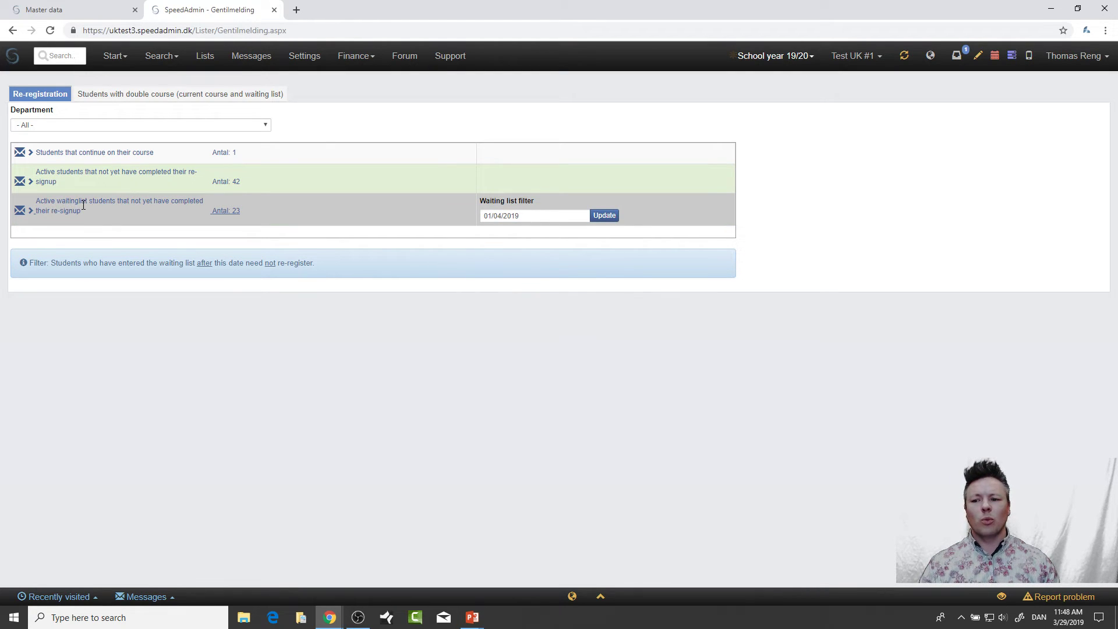
Update the waiting list filter to 01/01/2019 and review the waiting list students who have not completed re-signup
left_click(544, 219)
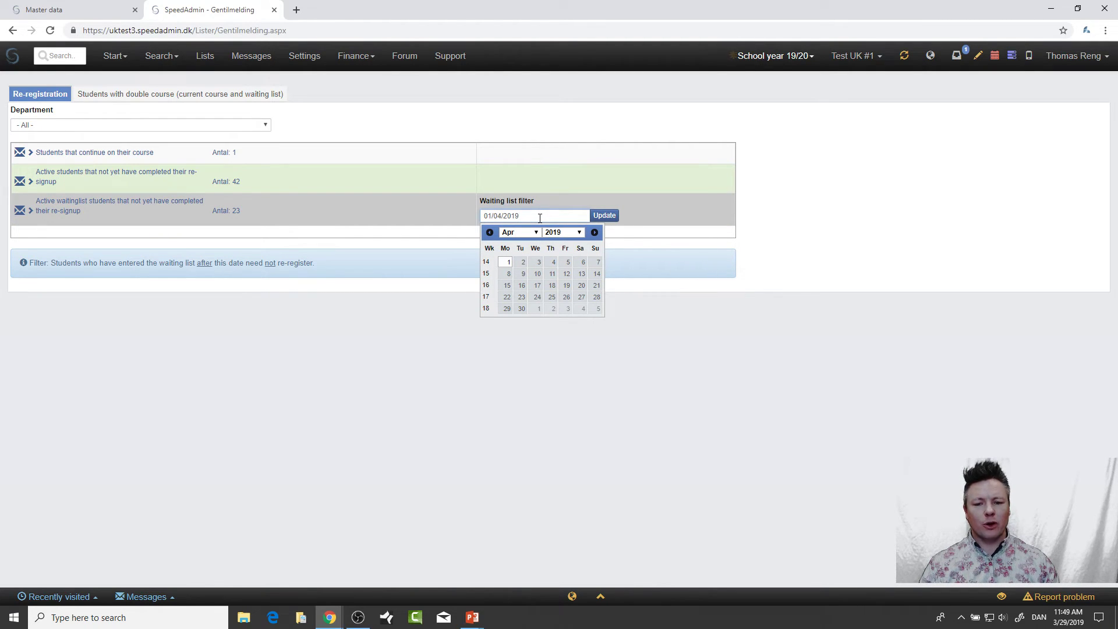
left_click(489, 233)
left_click(488, 233)
left_click(489, 232)
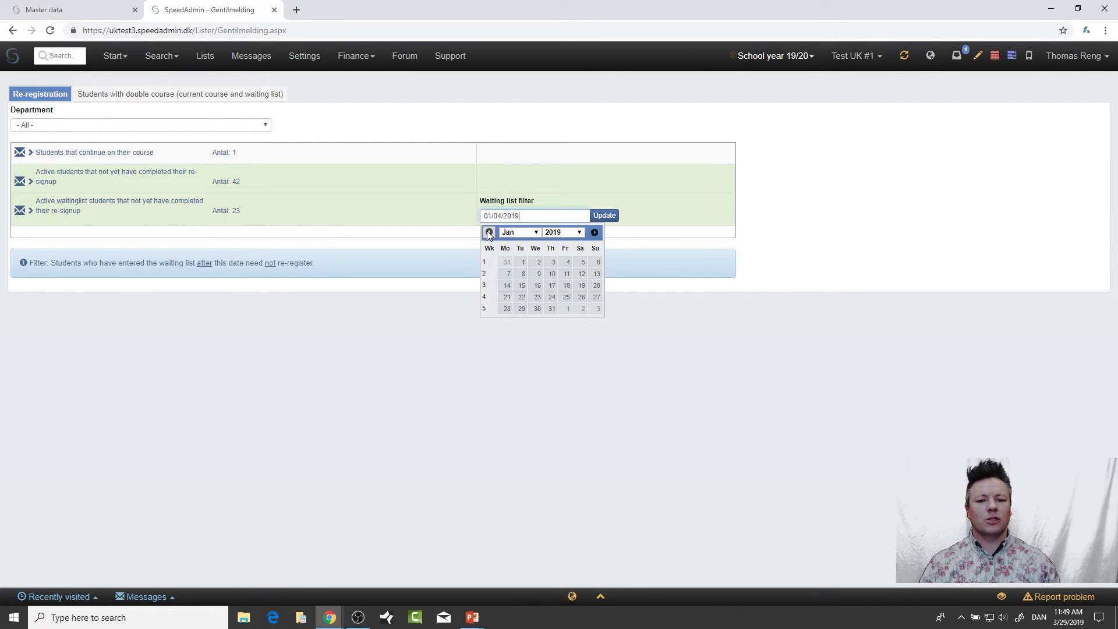
left_click(522, 266)
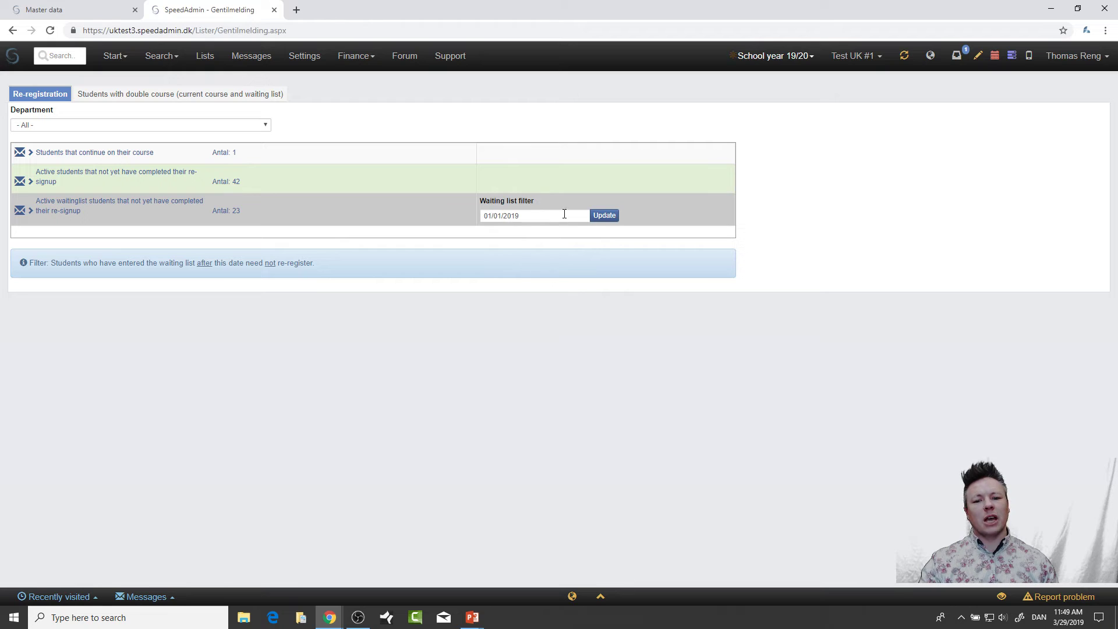
left_click(604, 222)
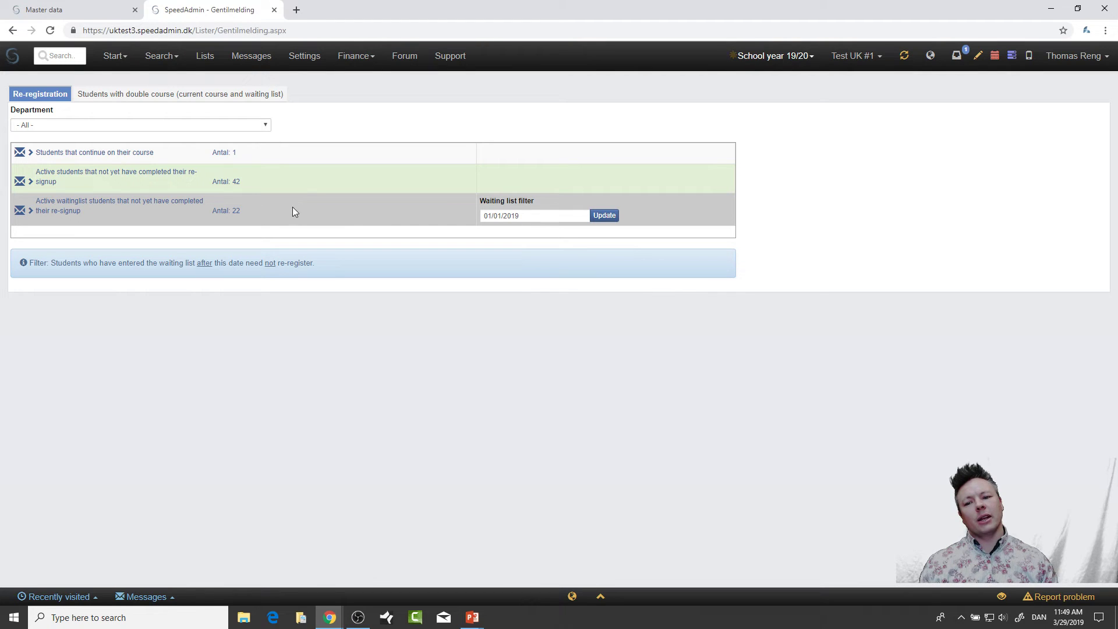
left_click(30, 211)
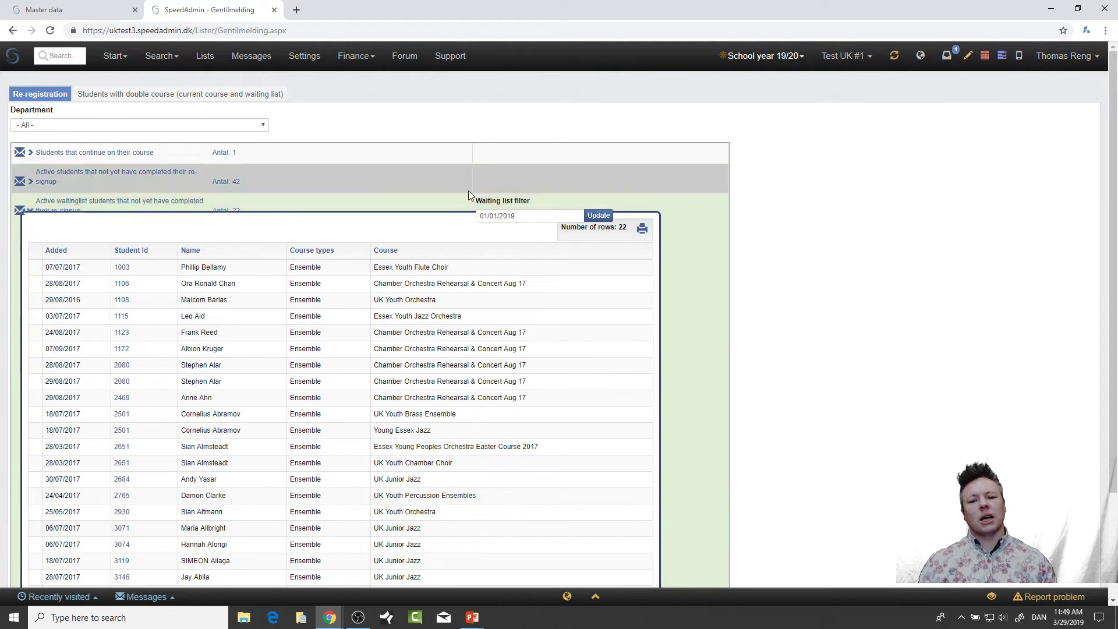
left_click(30, 212)
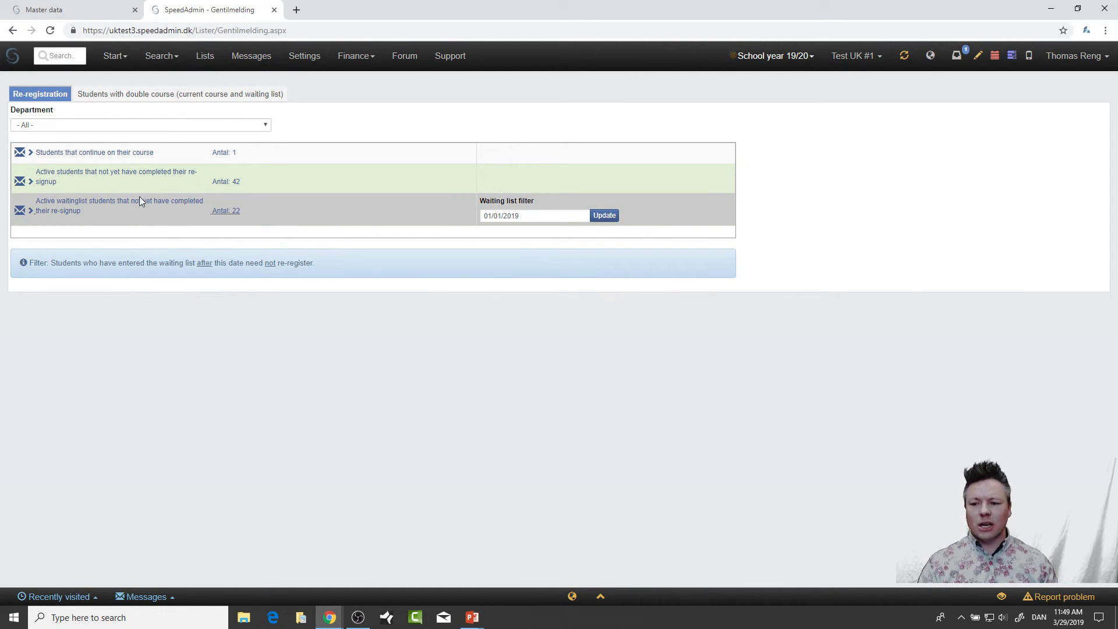
Create a message to the active students missing re-signup and add the waiting list students to that same message
left_click(22, 185)
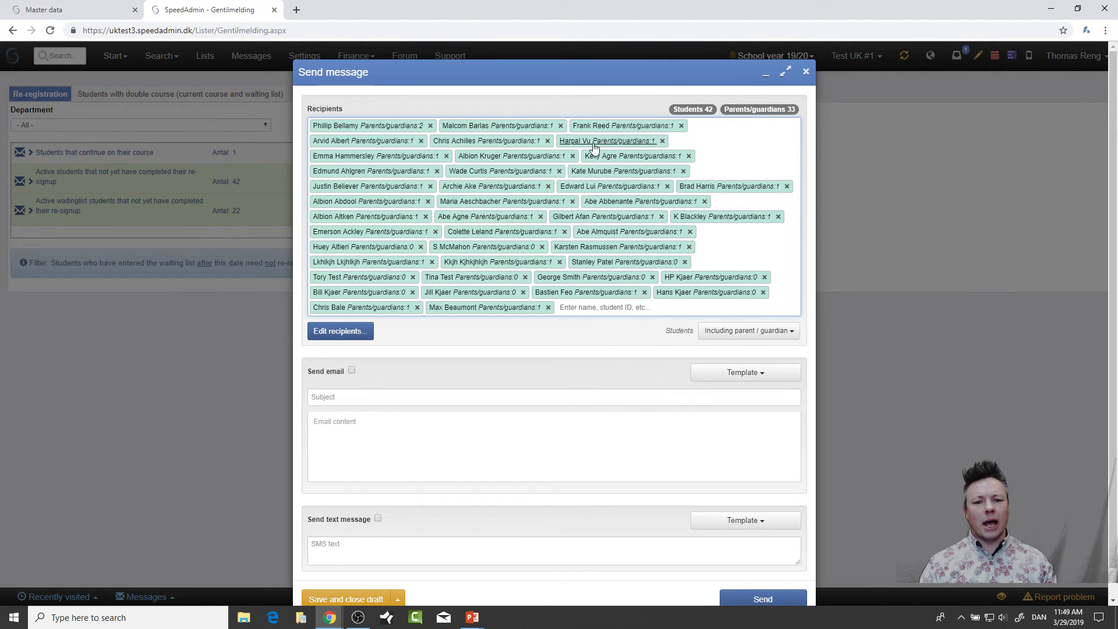
left_click(765, 80)
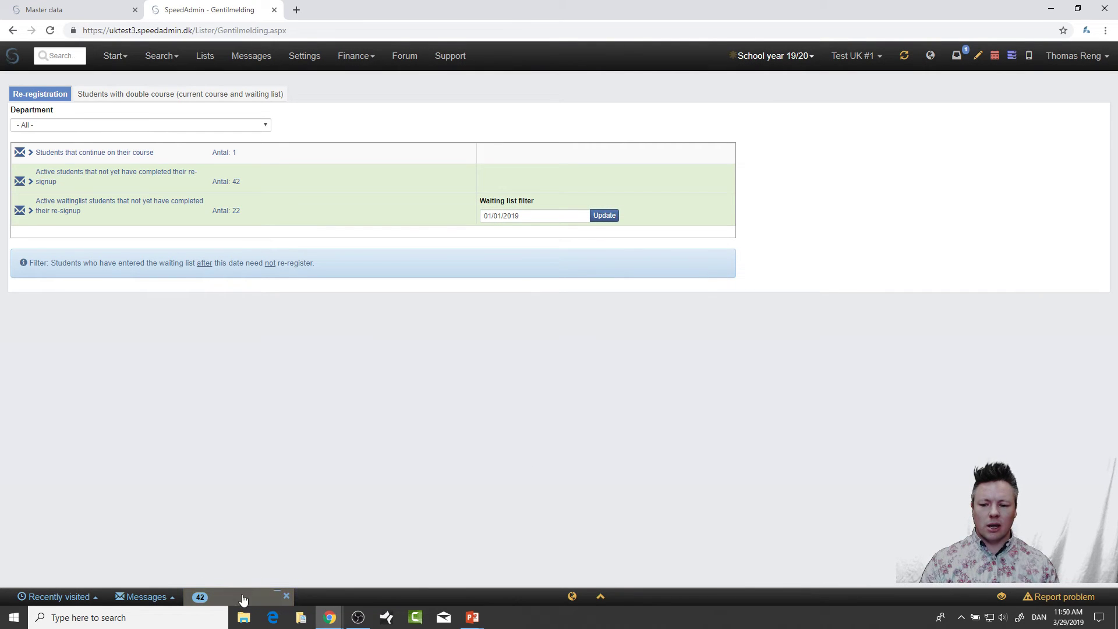
left_click(19, 210)
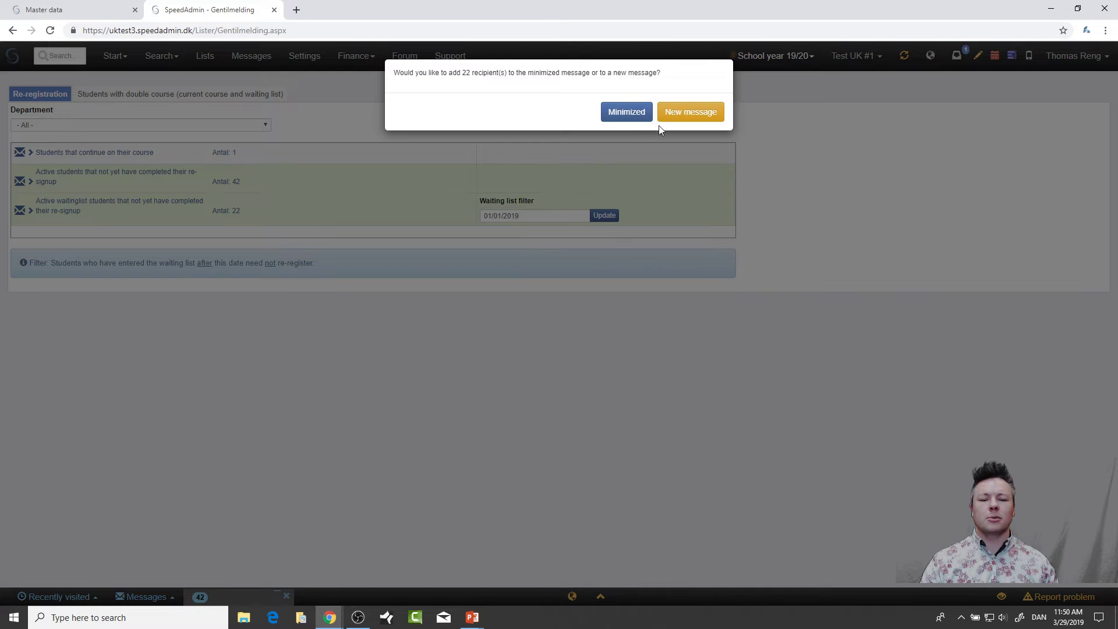
left_click(629, 121)
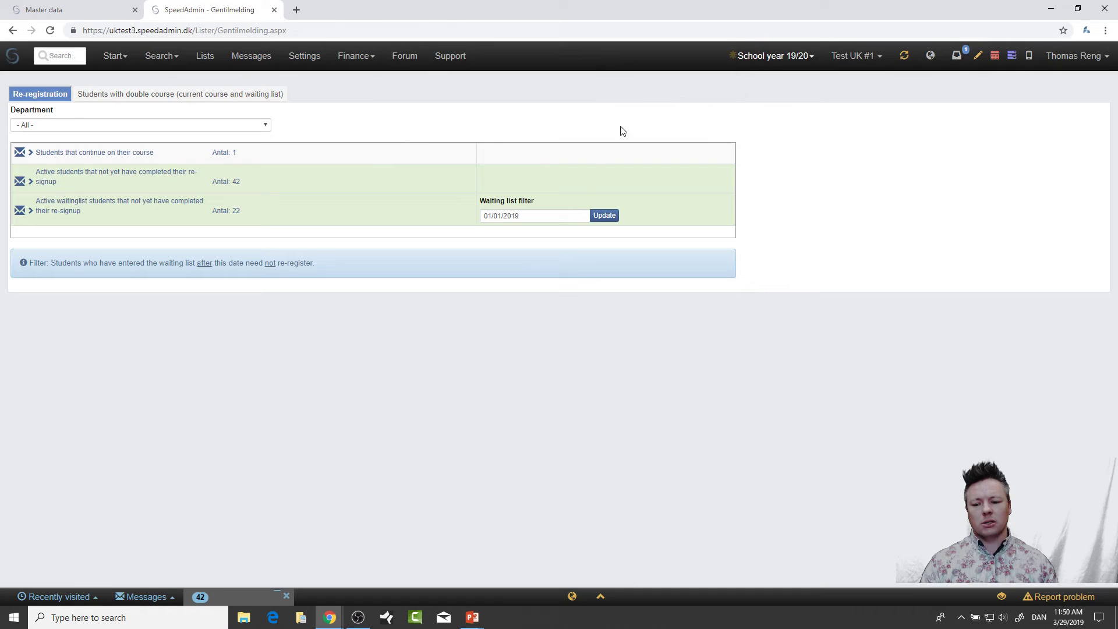
left_click(216, 603)
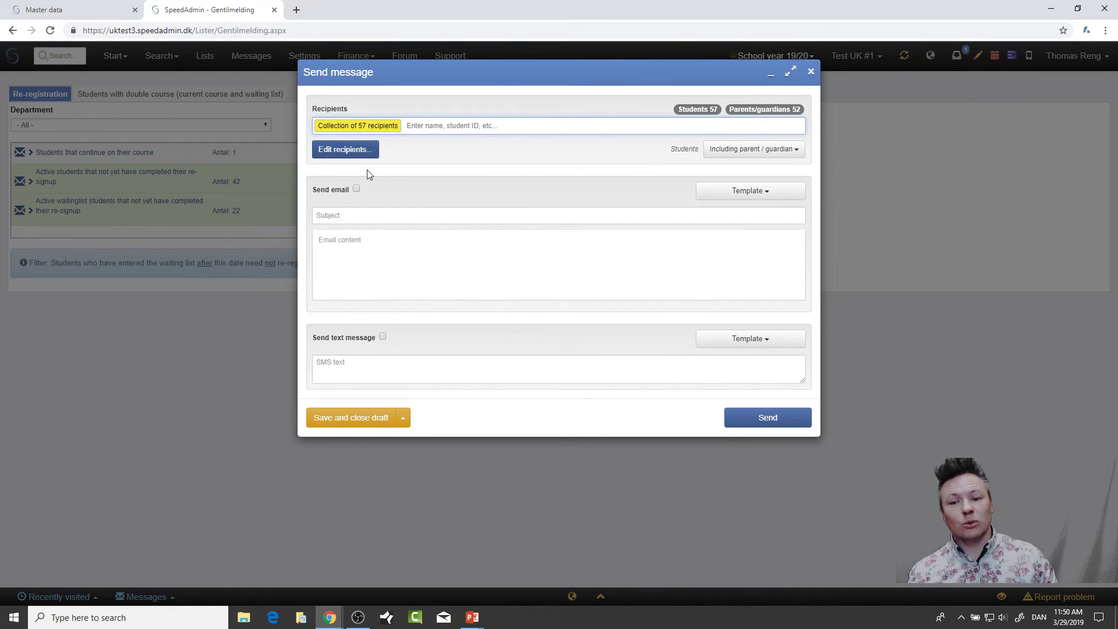
Enter Hi as the email subject and delete the Essex Music Services logo from the email content
left_click(368, 217)
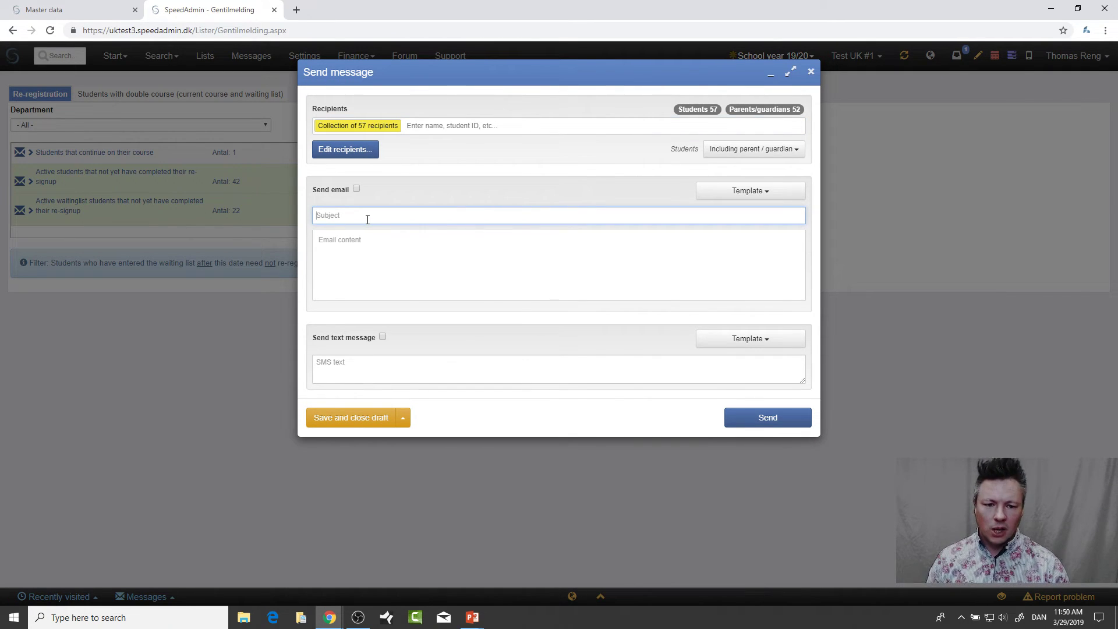
type("Hi")
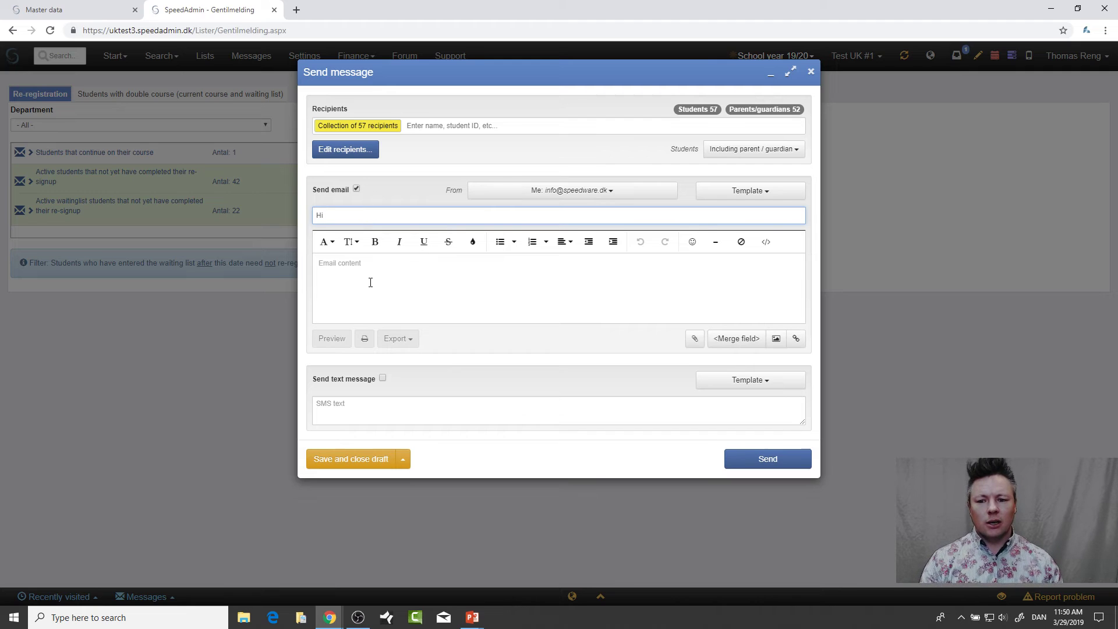
left_click(364, 263)
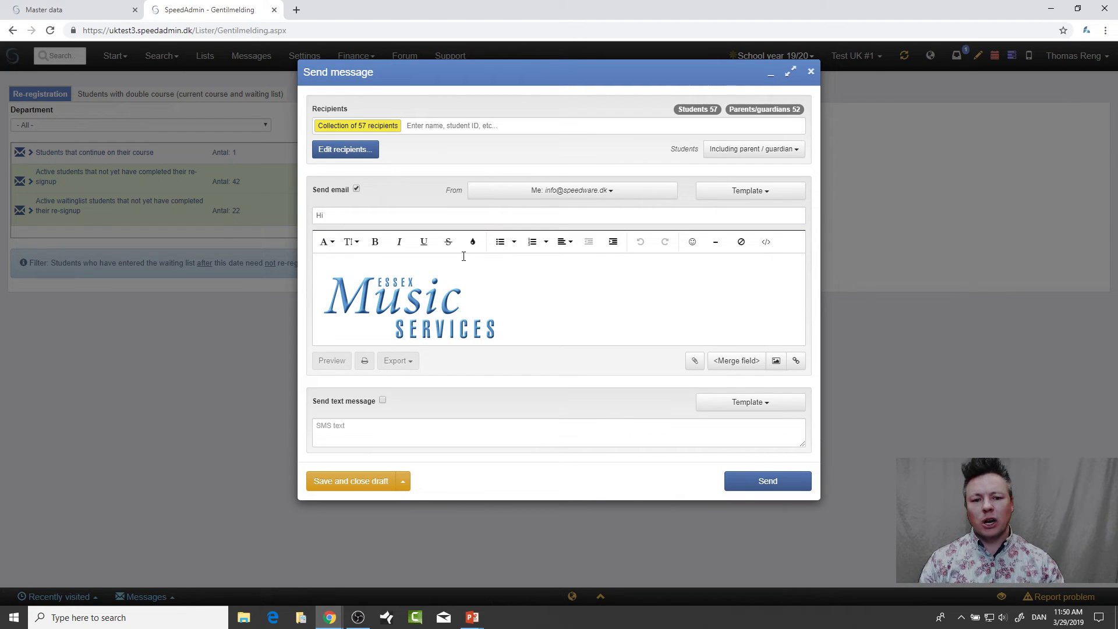
left_click(438, 291)
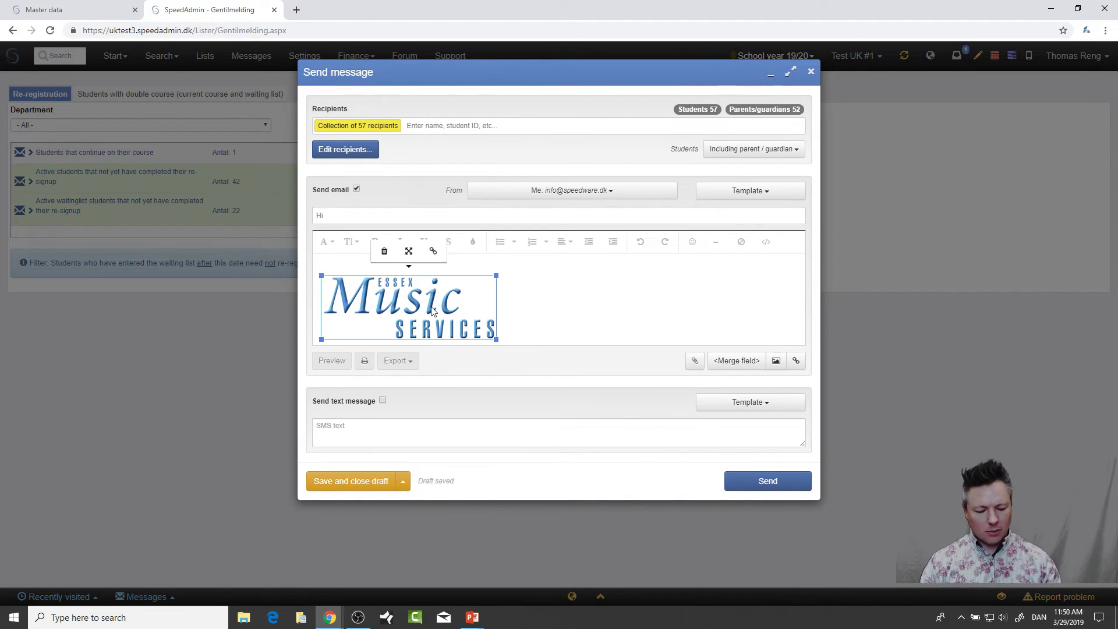
key("Delete")
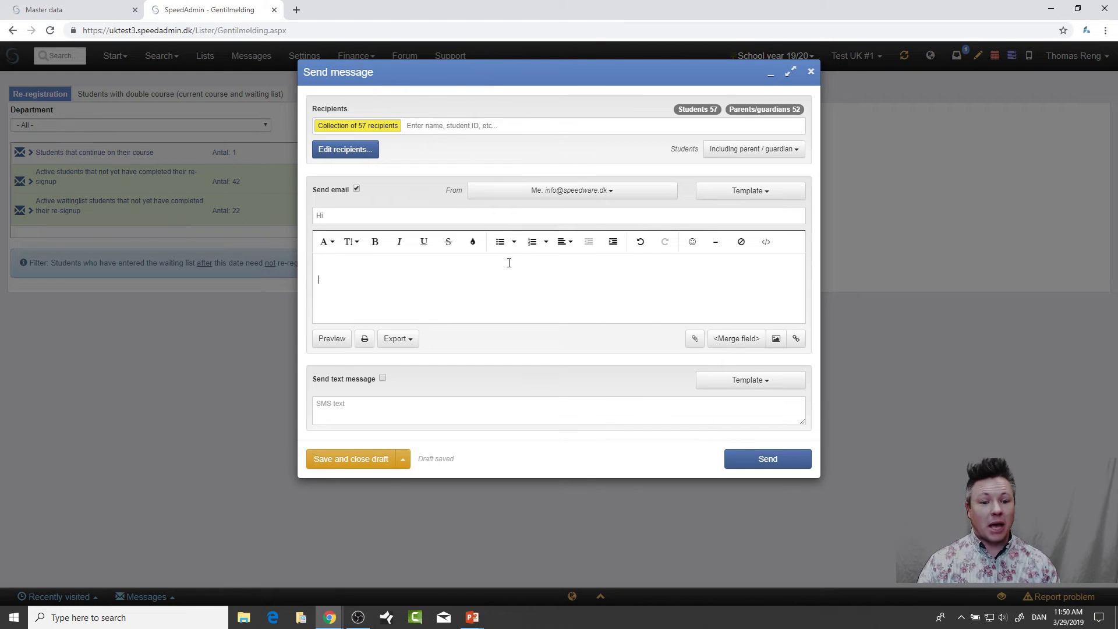
Insert the Login information merge field, limit the recipients to Parents/guardians only, and close the message without sending it
left_click(745, 343)
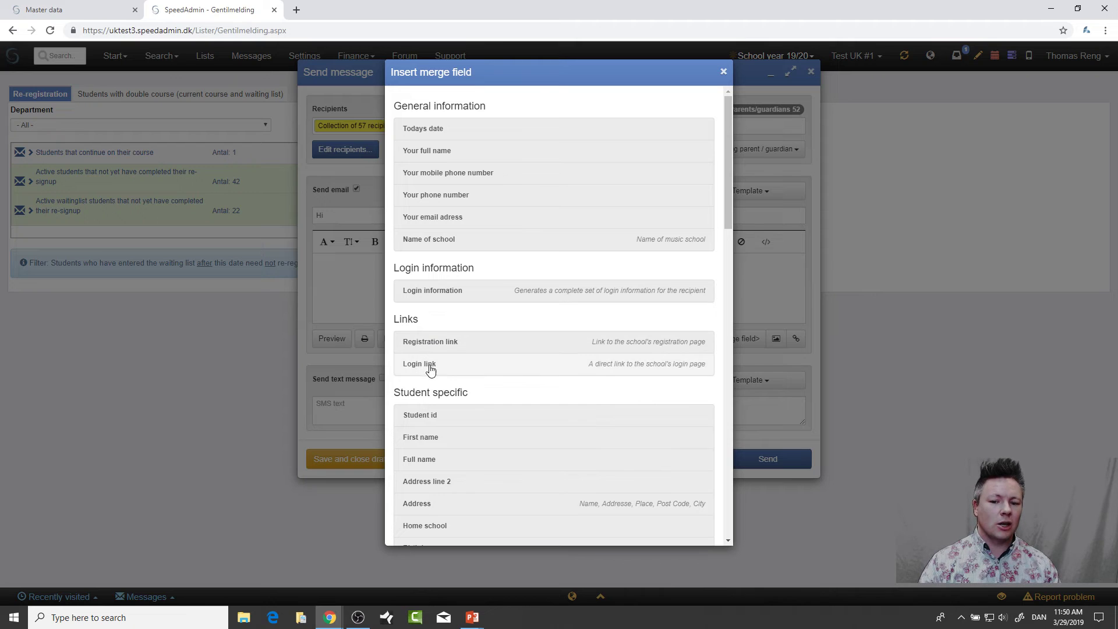
left_click(450, 299)
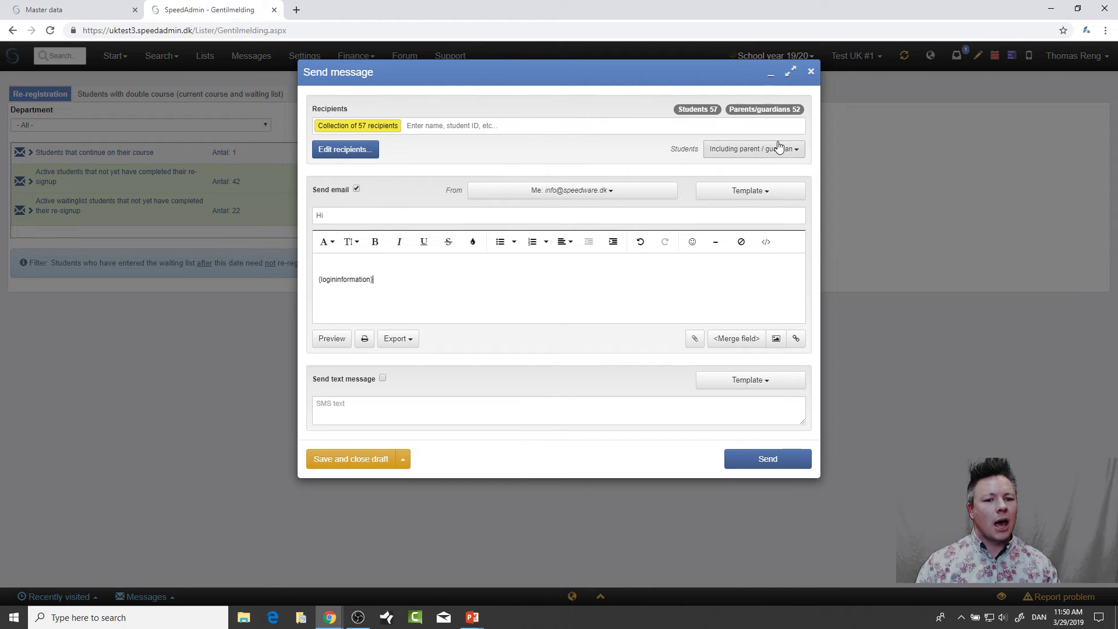
left_click(793, 152)
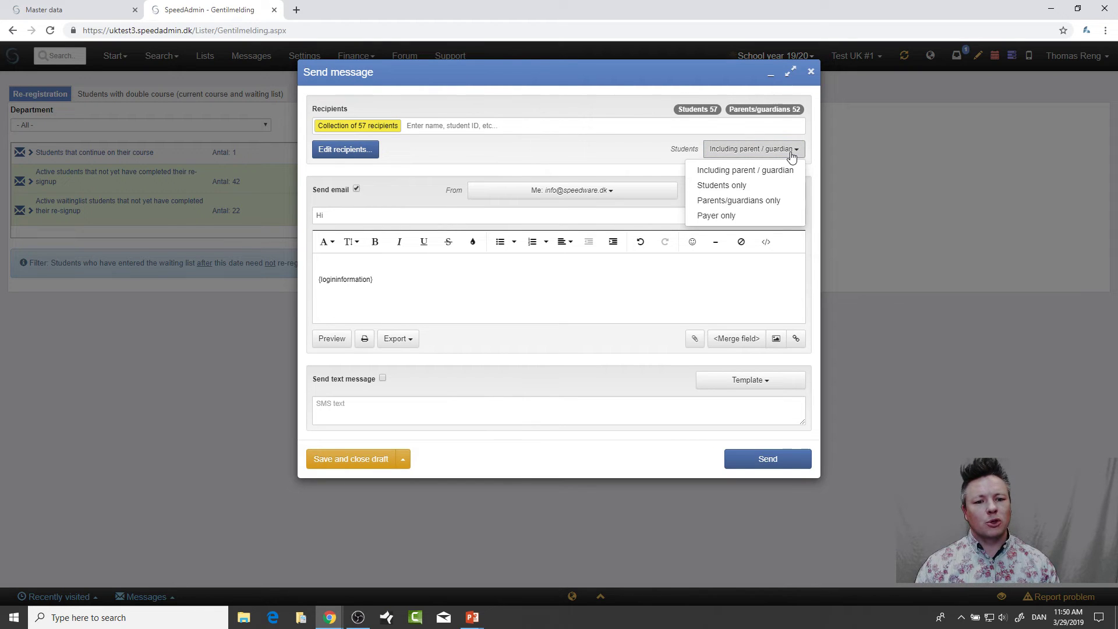
left_click(762, 204)
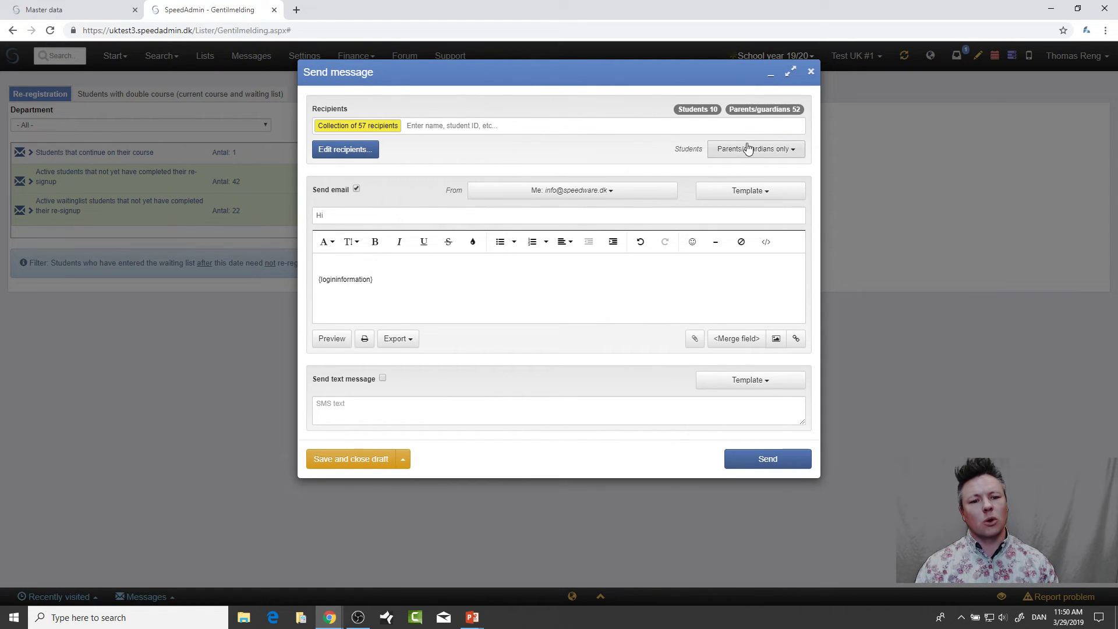
left_click(386, 260)
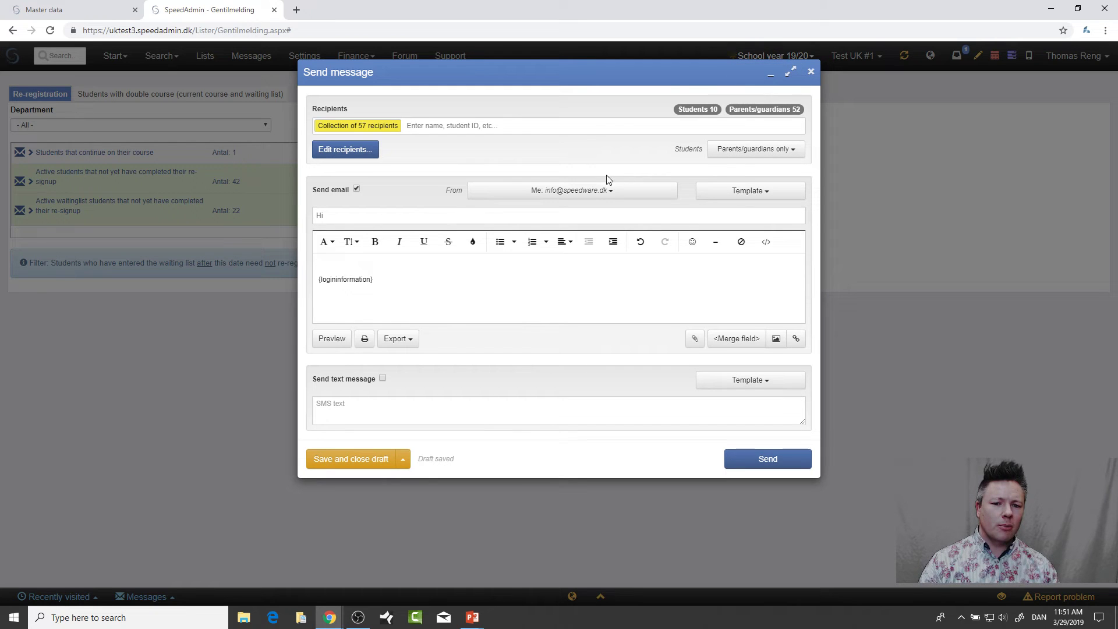
left_click(810, 71)
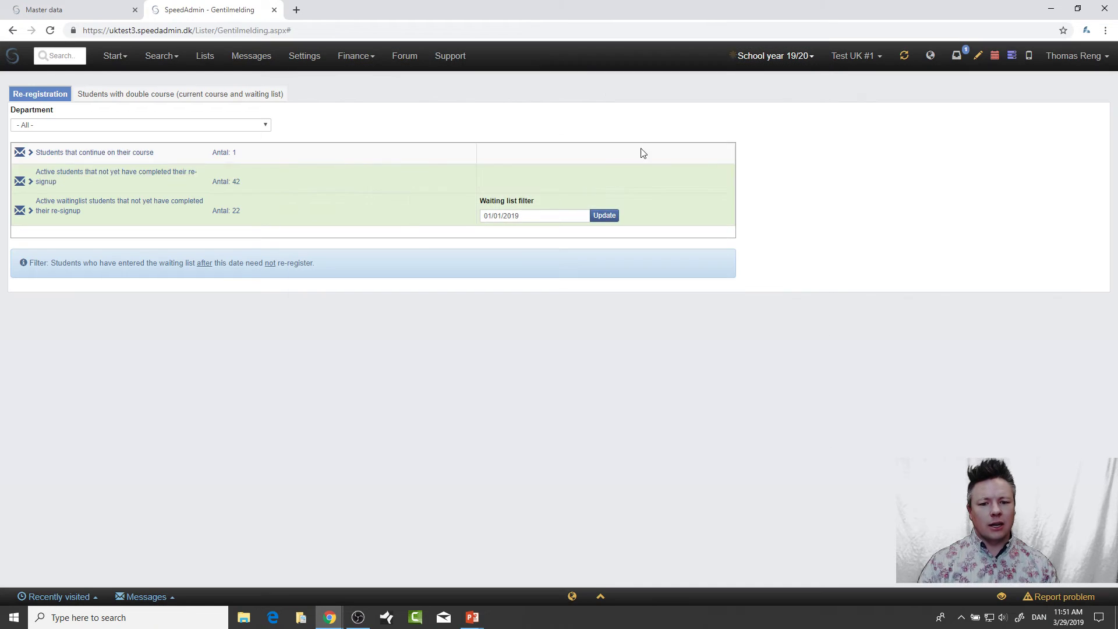
left_click(29, 182)
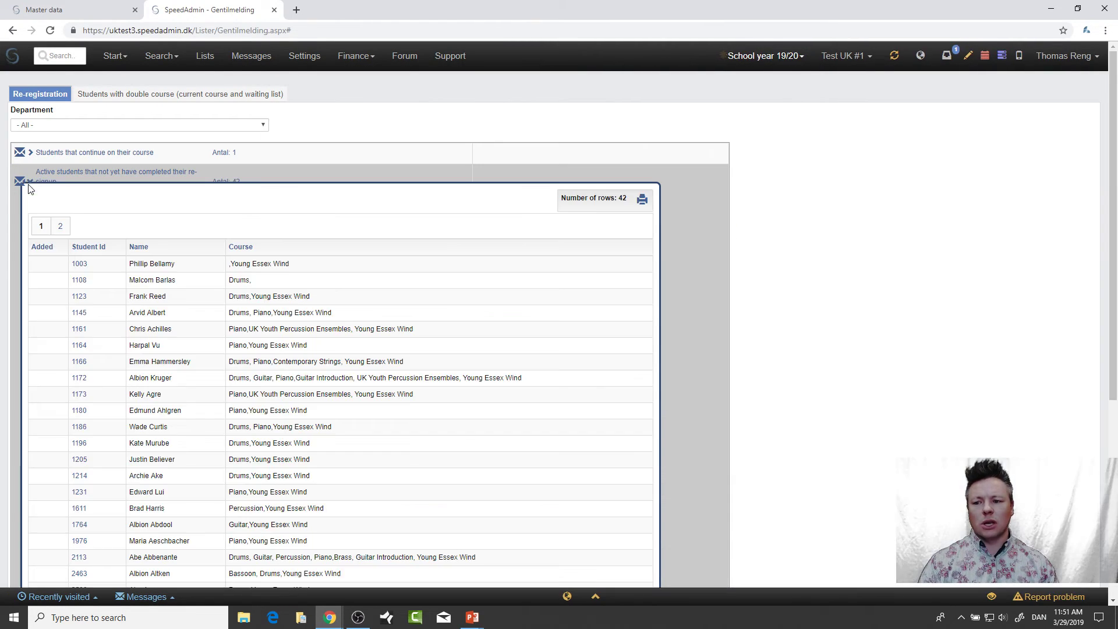
left_click(86, 267)
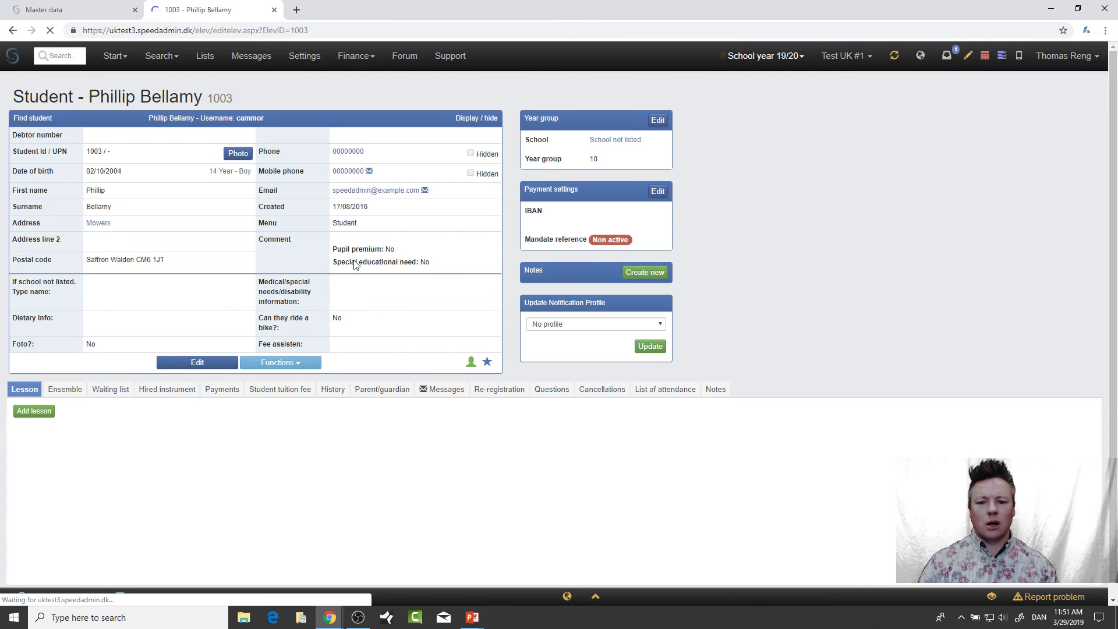
left_click(13, 30)
From the active students missing re-signup, open the record of the student with Guitar Introduction and UK Youth Percussion Ensembles and show the parent/guardian details
left_click(29, 183)
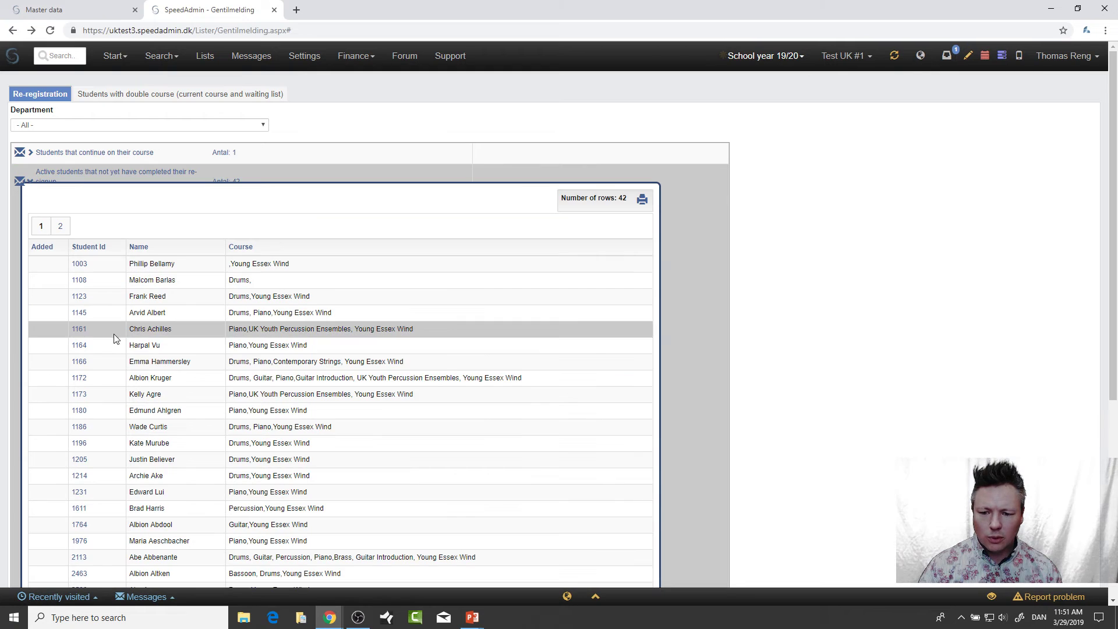
left_click(78, 379)
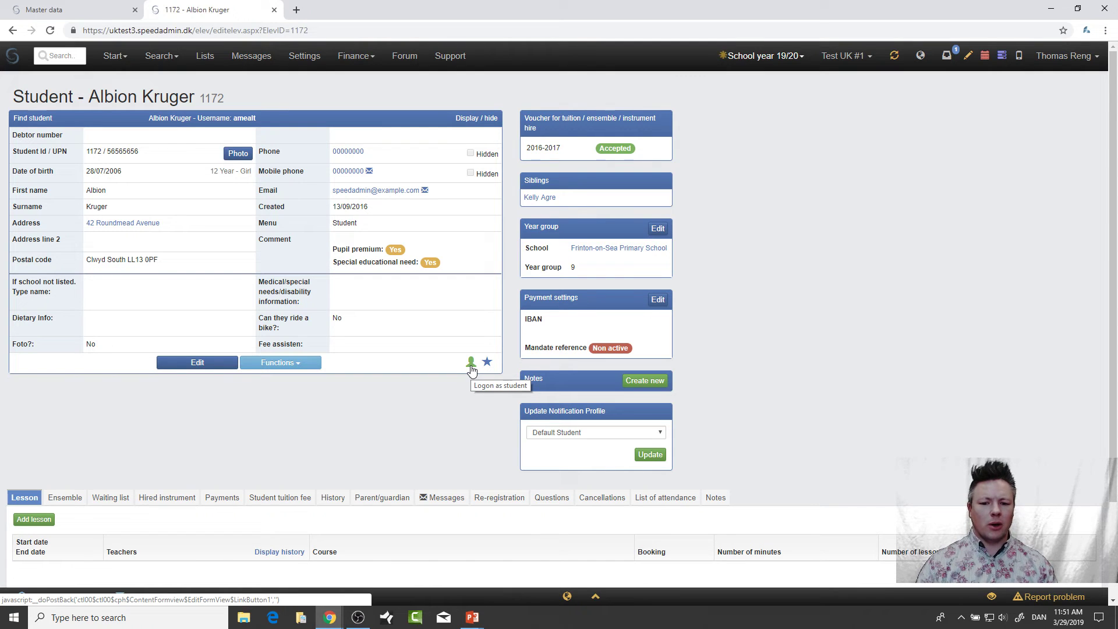
left_click(380, 500)
scroll(120, 509, "down", 2)
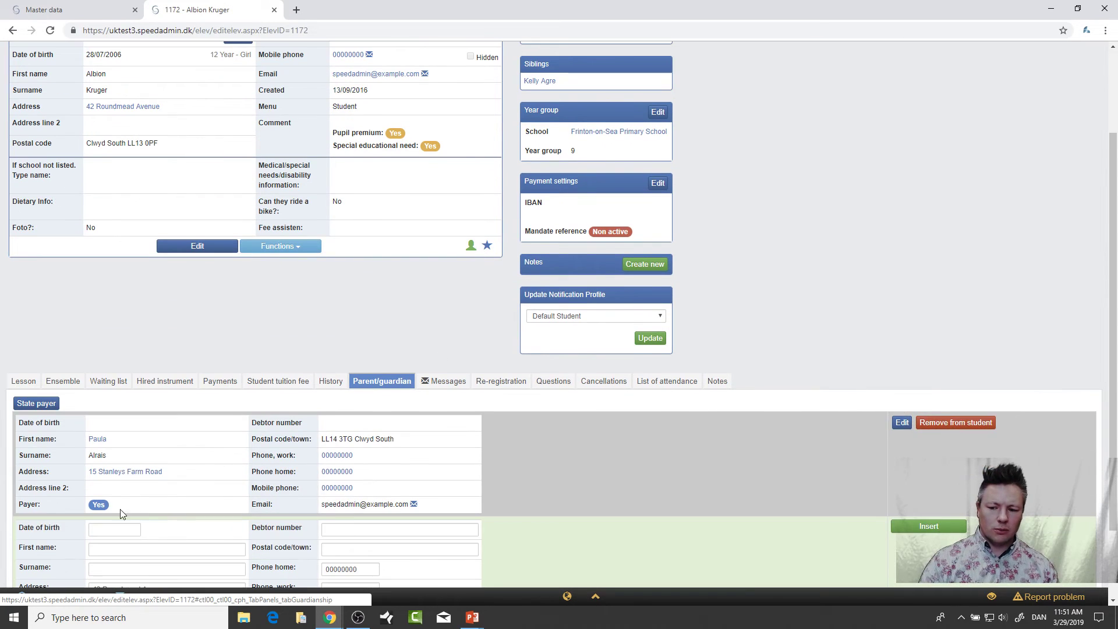
Open the paying guardian's record, log on as that guardian, and view the linked students in the portal's student selector
left_click(97, 439)
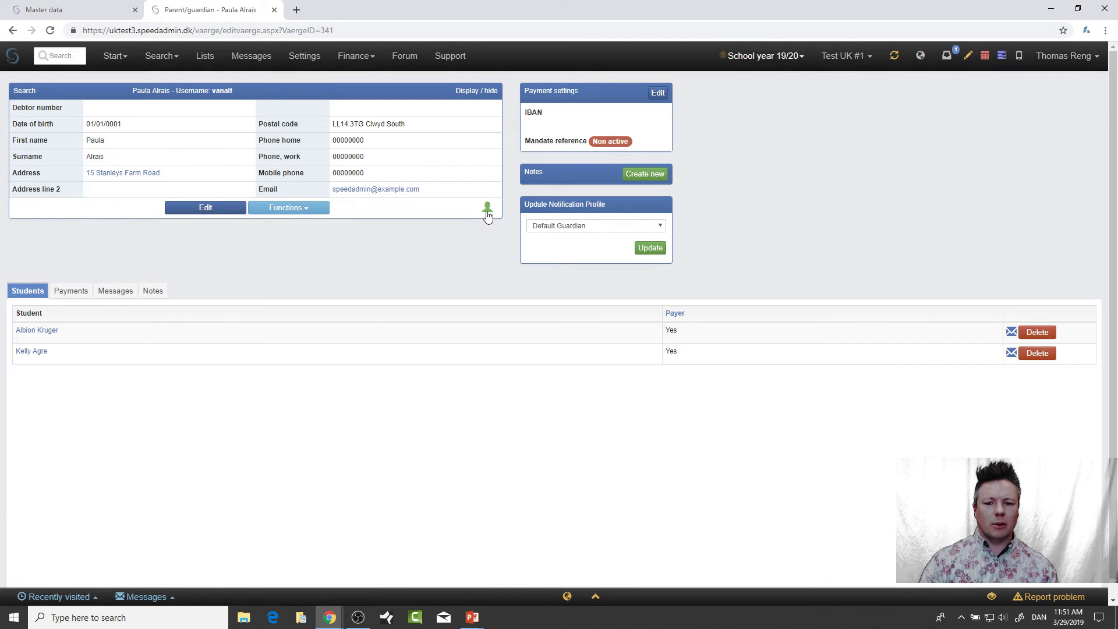
left_click(487, 209)
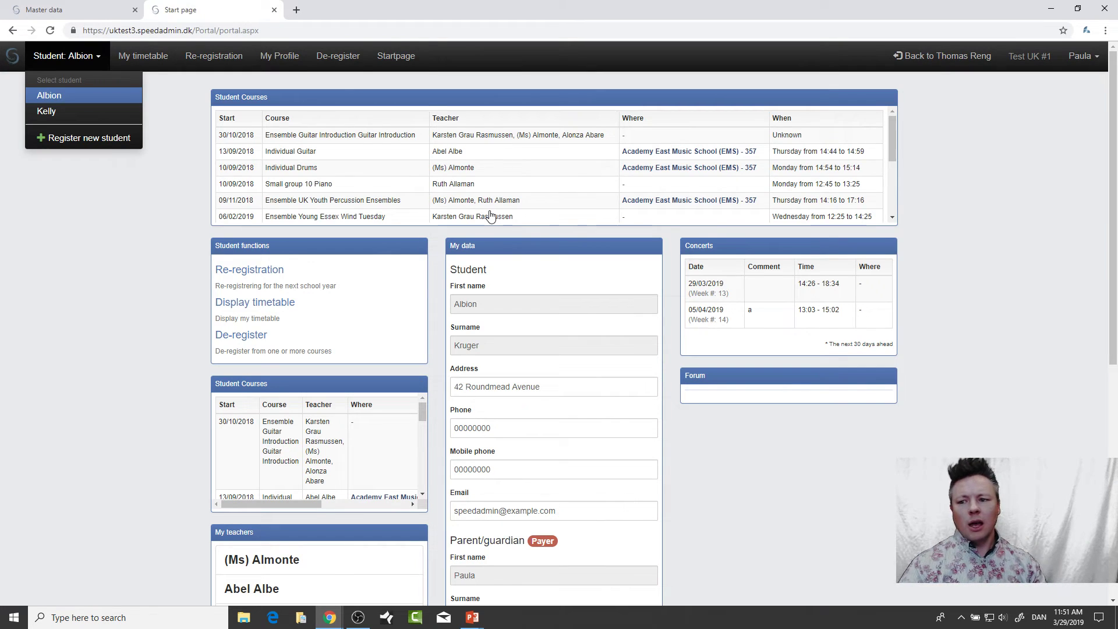
left_click(81, 113)
left_click(83, 113)
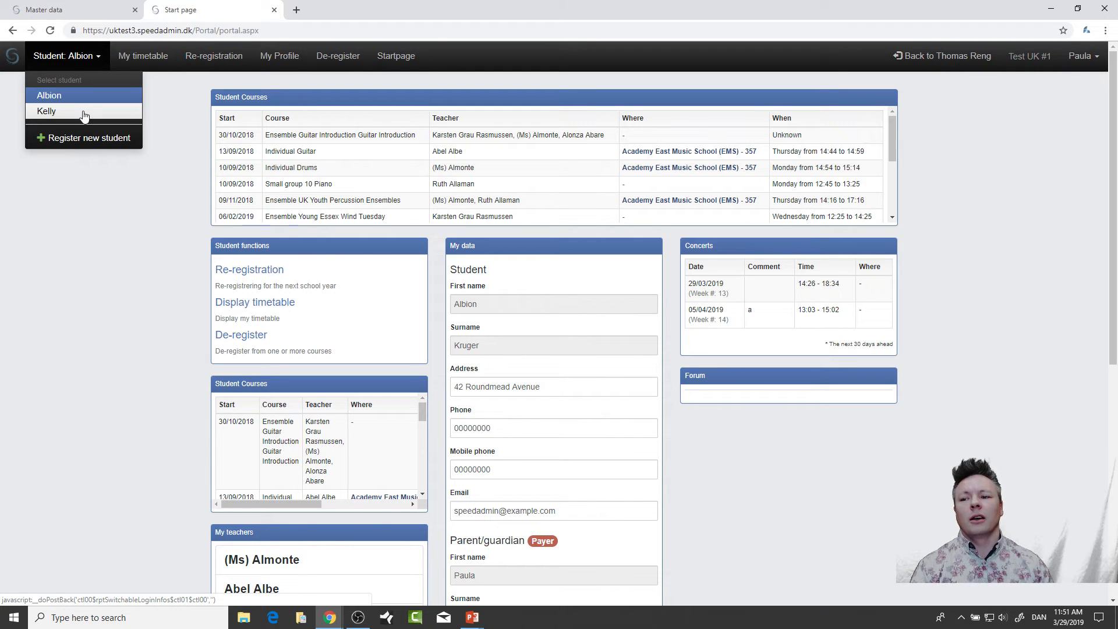
Start the student's re-registration and choose Abacus Primary School as the community music school
left_click(210, 62)
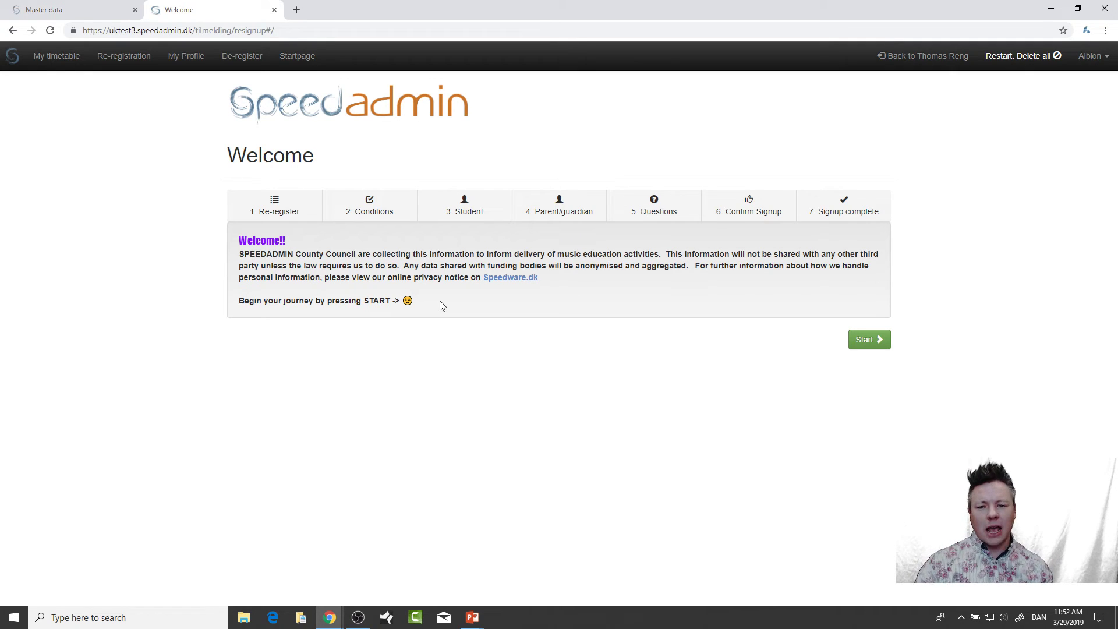
left_click(866, 343)
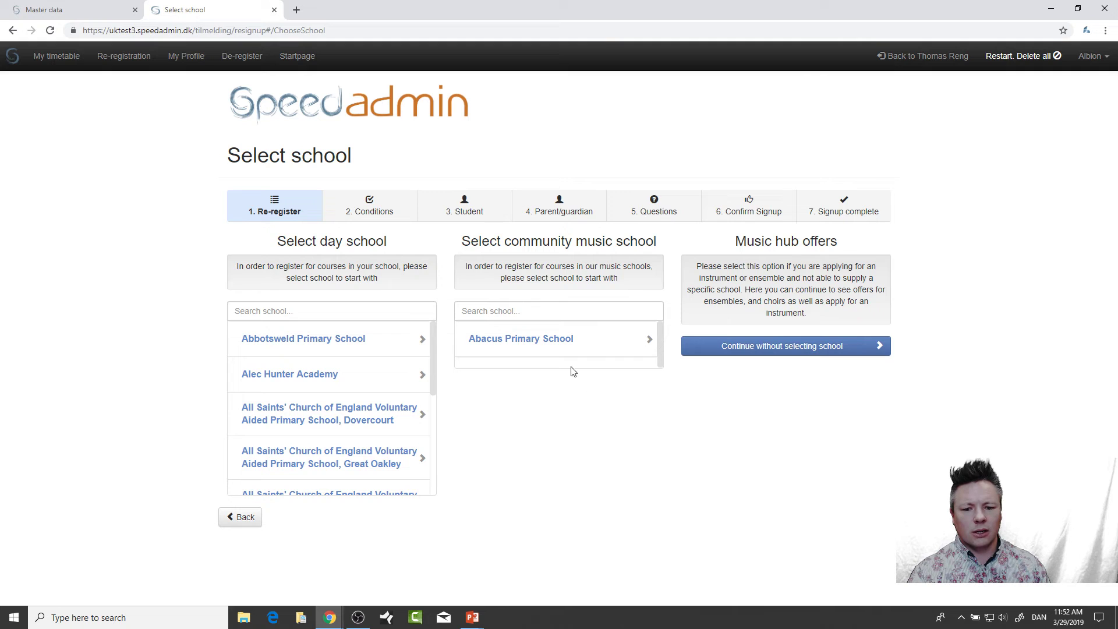
left_click(559, 341)
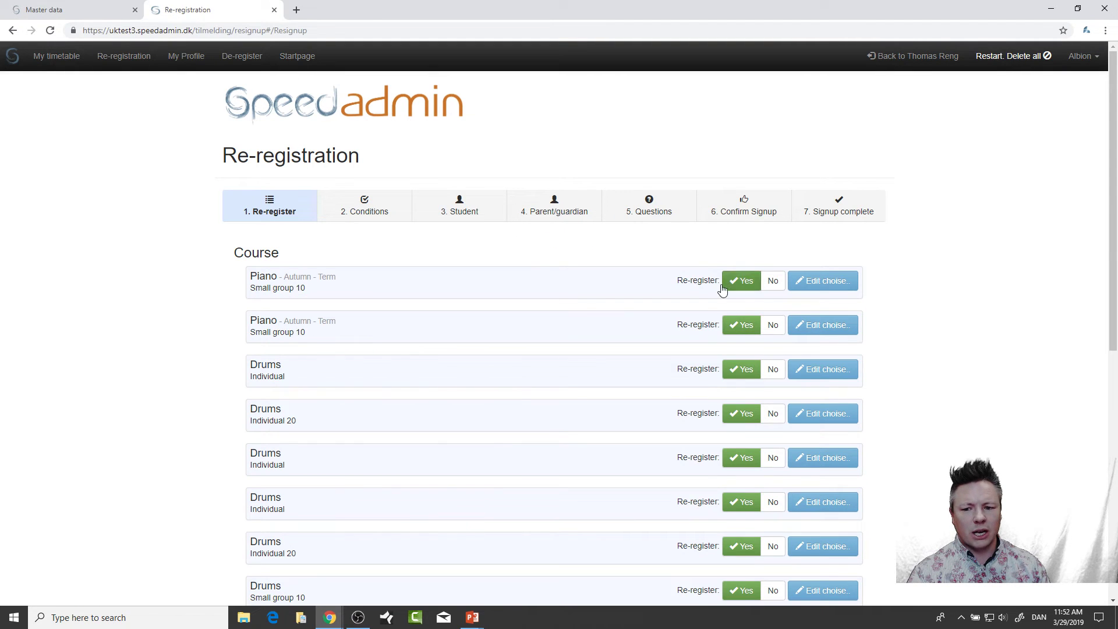
Decline re-registration for both small-group Piano courses in the Autumn term
scroll(560, 508, "down", 4)
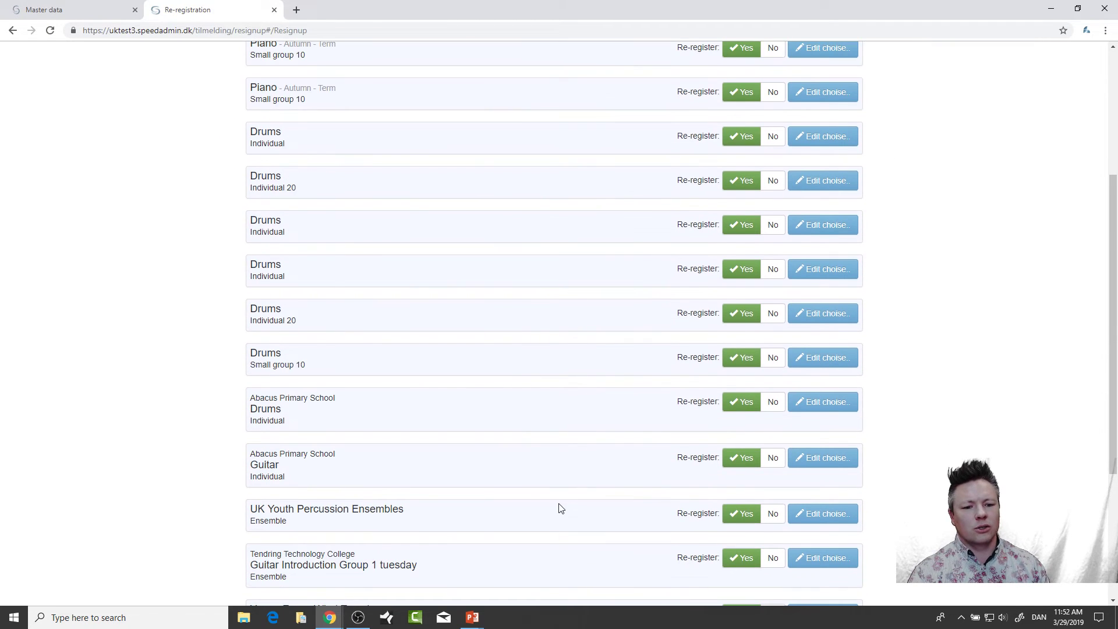
scroll(553, 510, "up", 4)
scroll(544, 516, "down", 8)
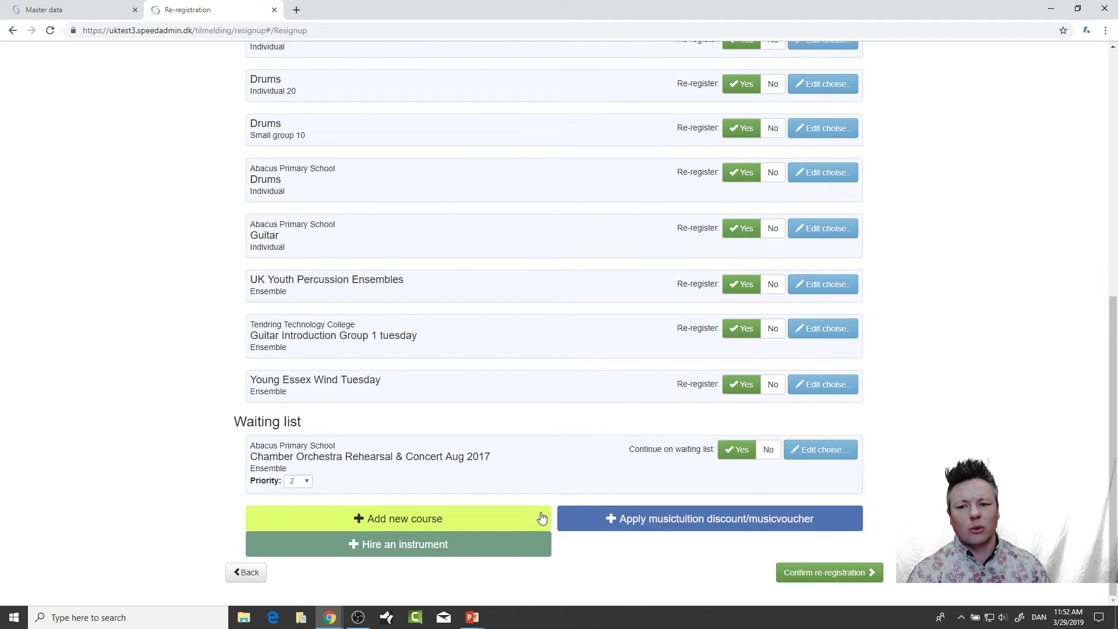
scroll(542, 518, "up", 6)
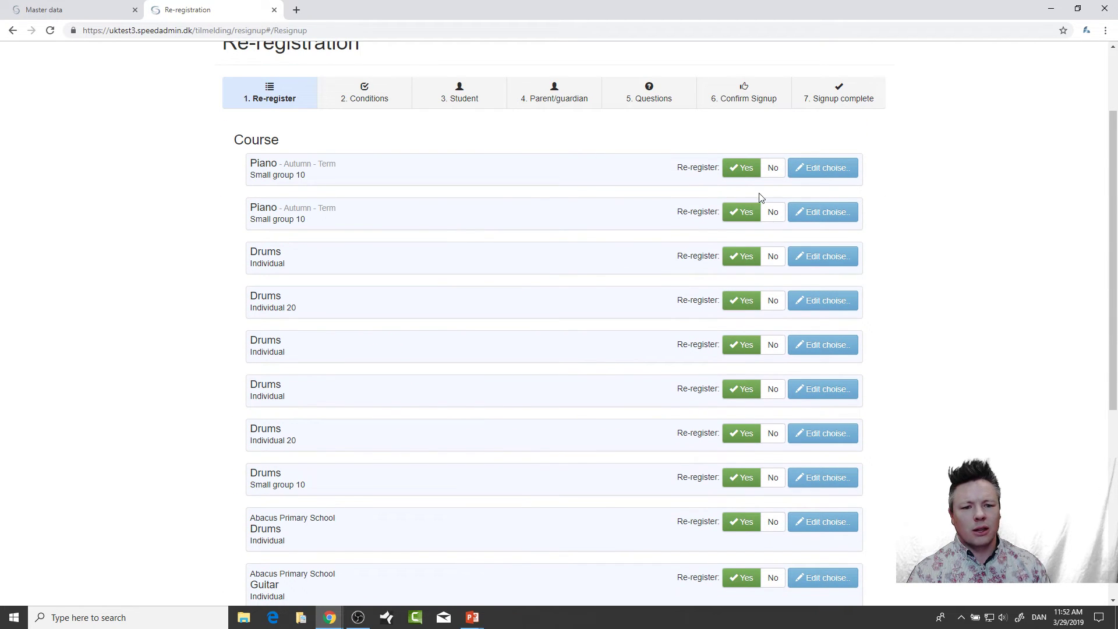
left_click(771, 172)
left_click(770, 220)
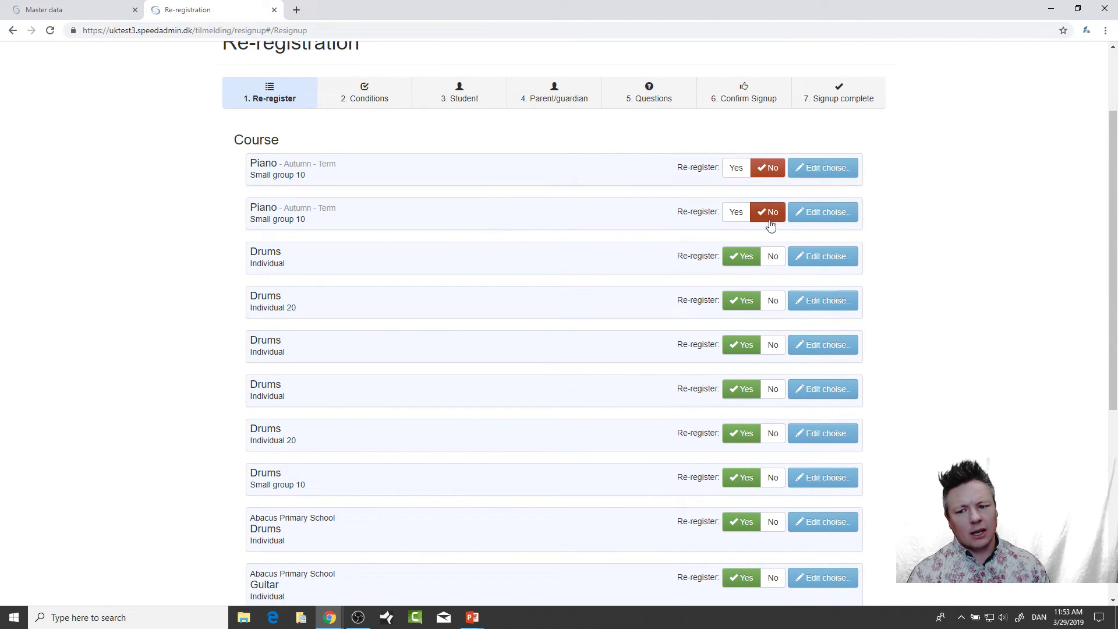
Request a lesson duration change for the first individual Drums course with comment gedgj and Summer - Term as starting term, and save it
scroll(740, 398, "down", 1)
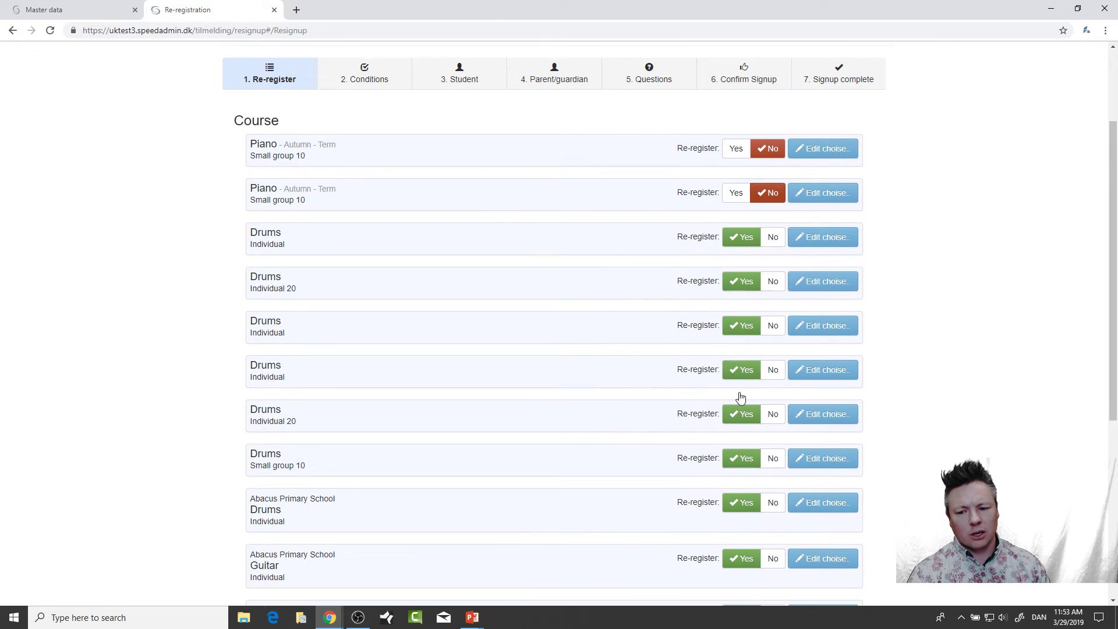
scroll(740, 397, "down", 2)
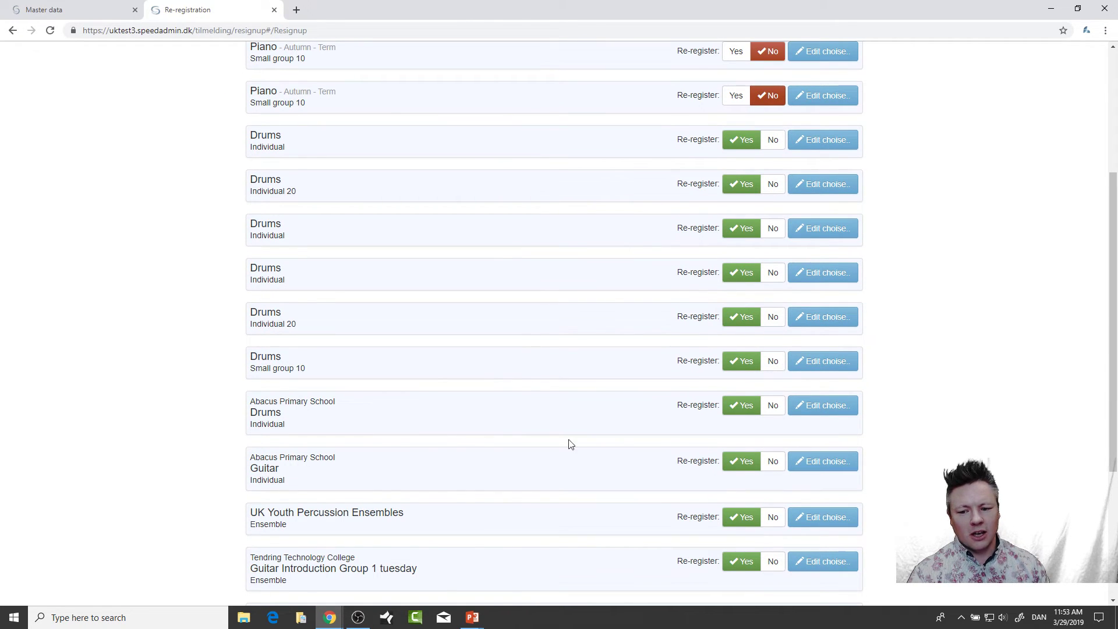
scroll(465, 379, "down", 2)
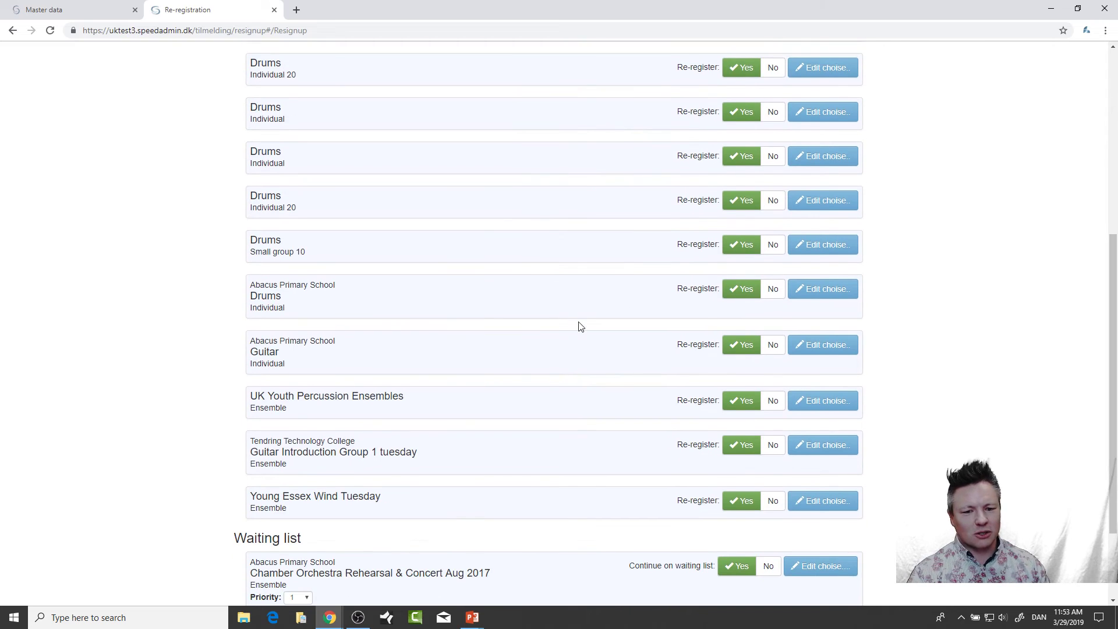
scroll(731, 267, "down", 2)
scroll(731, 266, "up", 6)
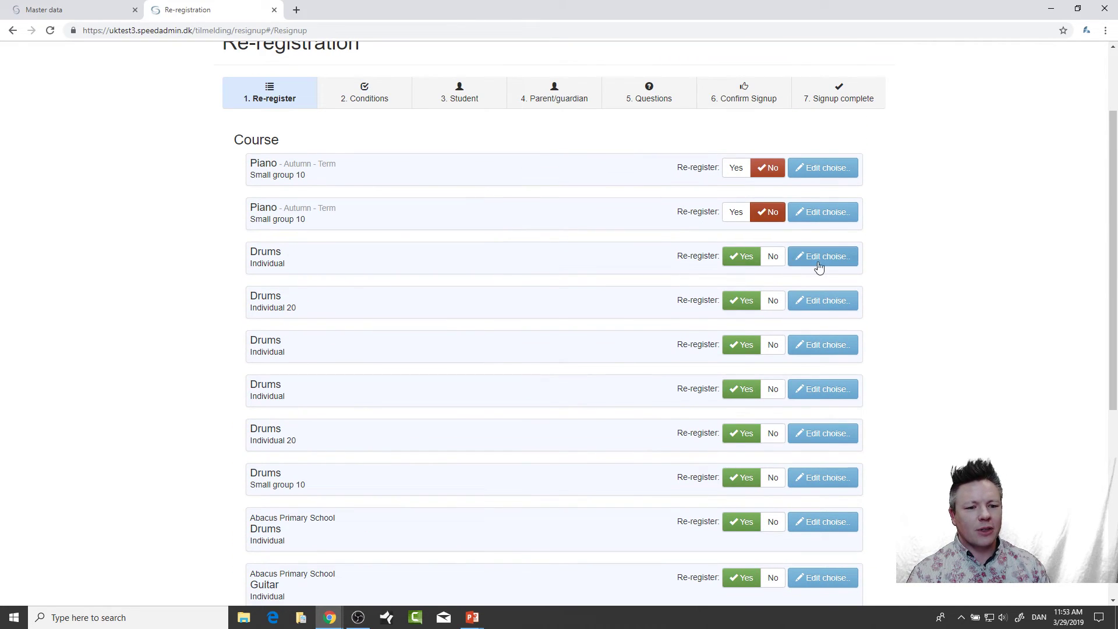
left_click(833, 257)
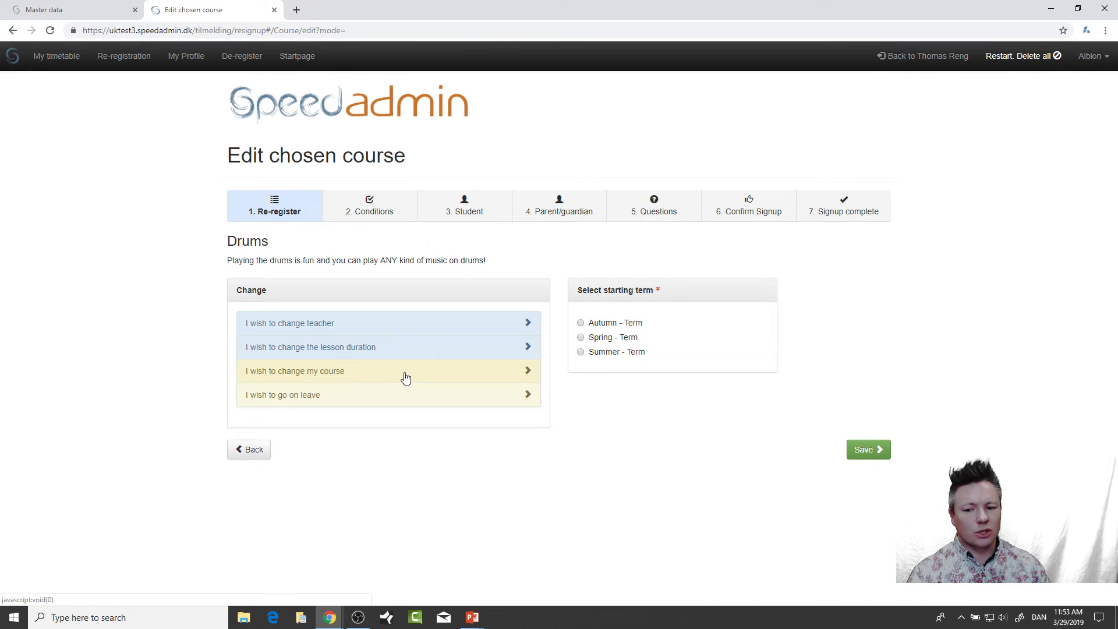
left_click(342, 357)
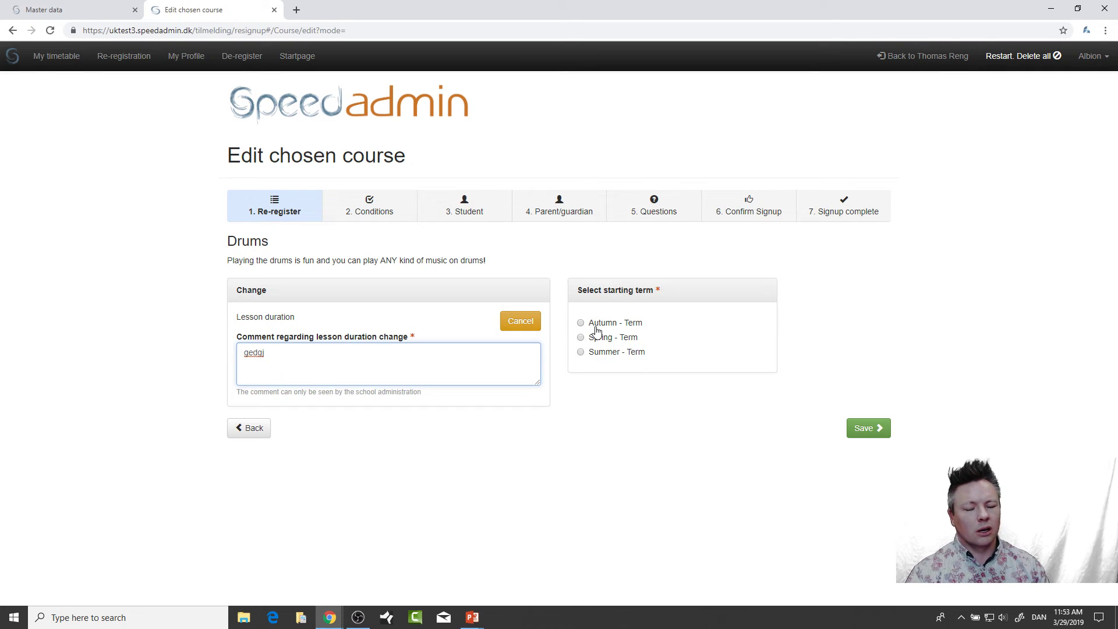
left_click(879, 429)
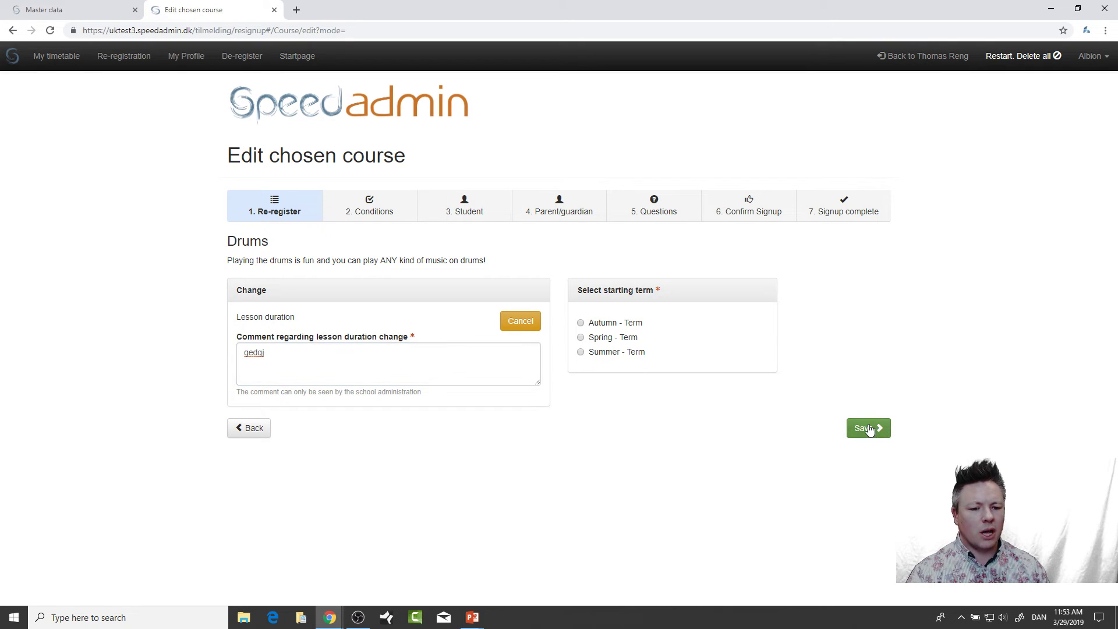
left_click(619, 352)
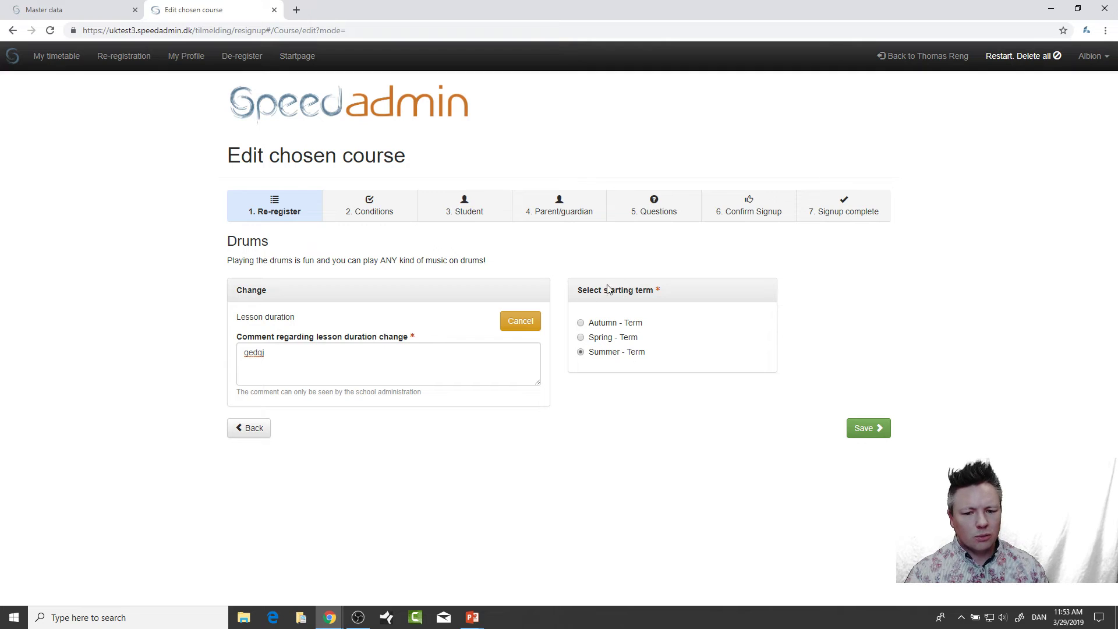
left_click(880, 429)
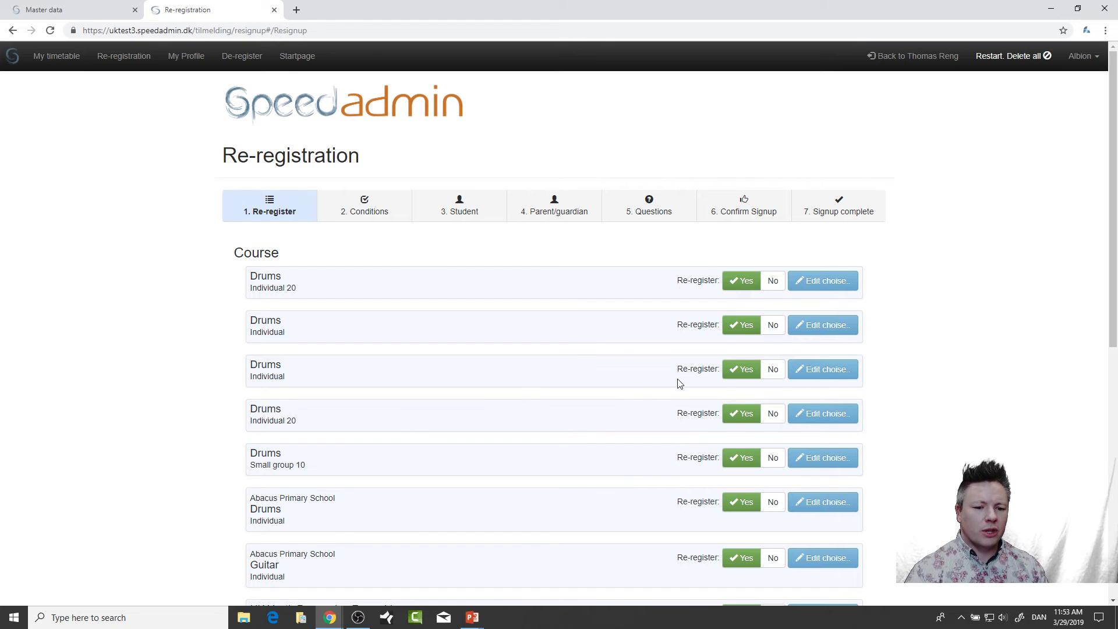
Confirm the re-registration choices and continue past the course comments without entering any
scroll(709, 382, "down", 1)
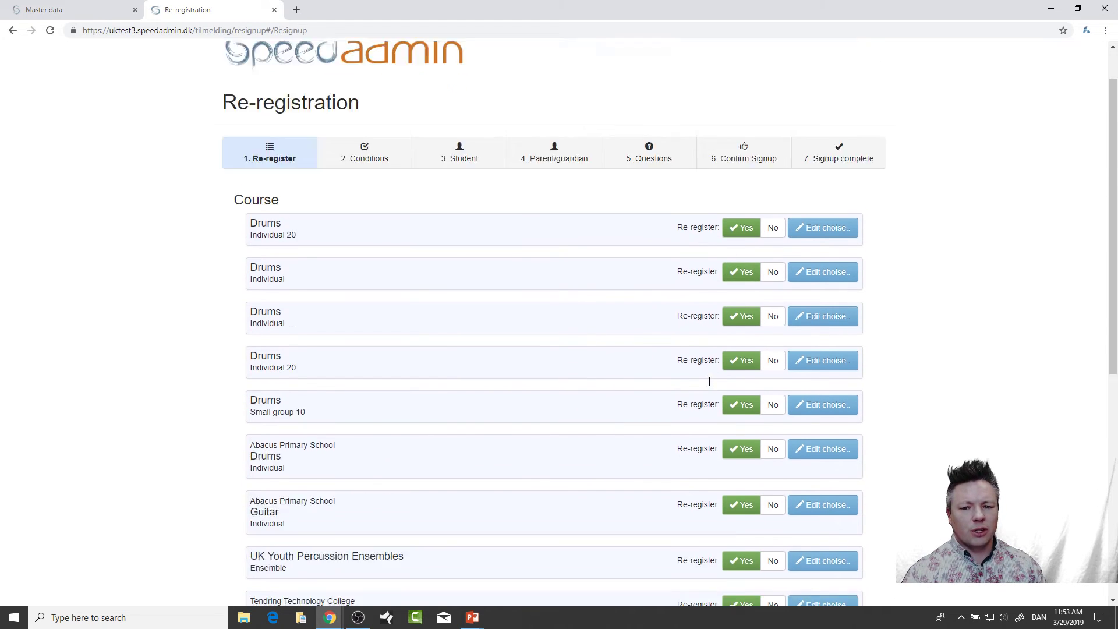
scroll(709, 381, "down", 7)
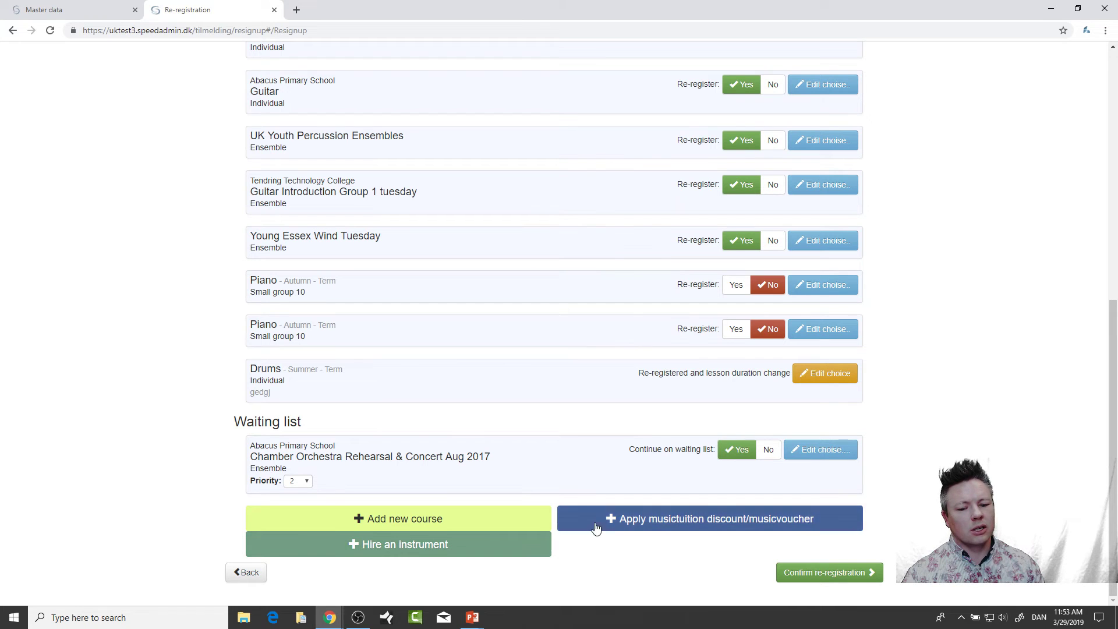
left_click(851, 573)
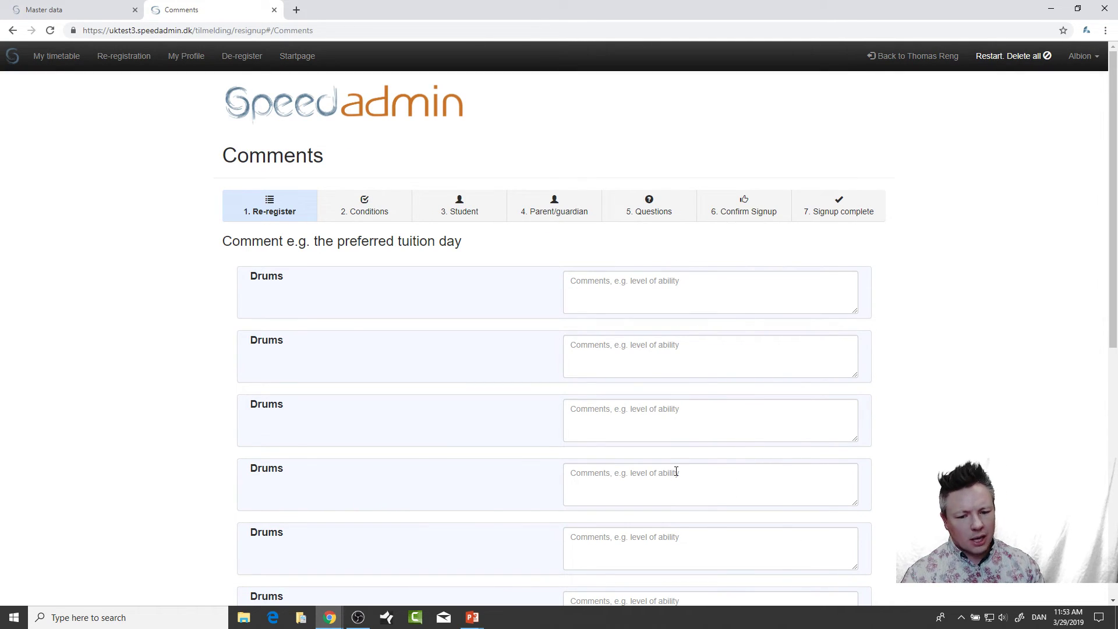
scroll(639, 349, "down", 10)
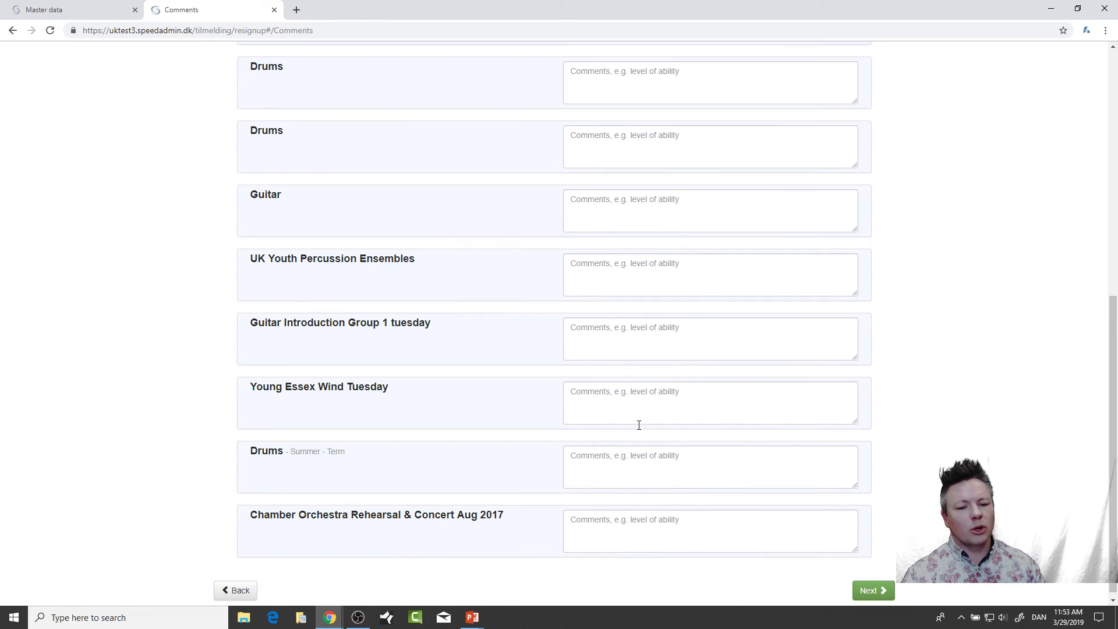
left_click(872, 590)
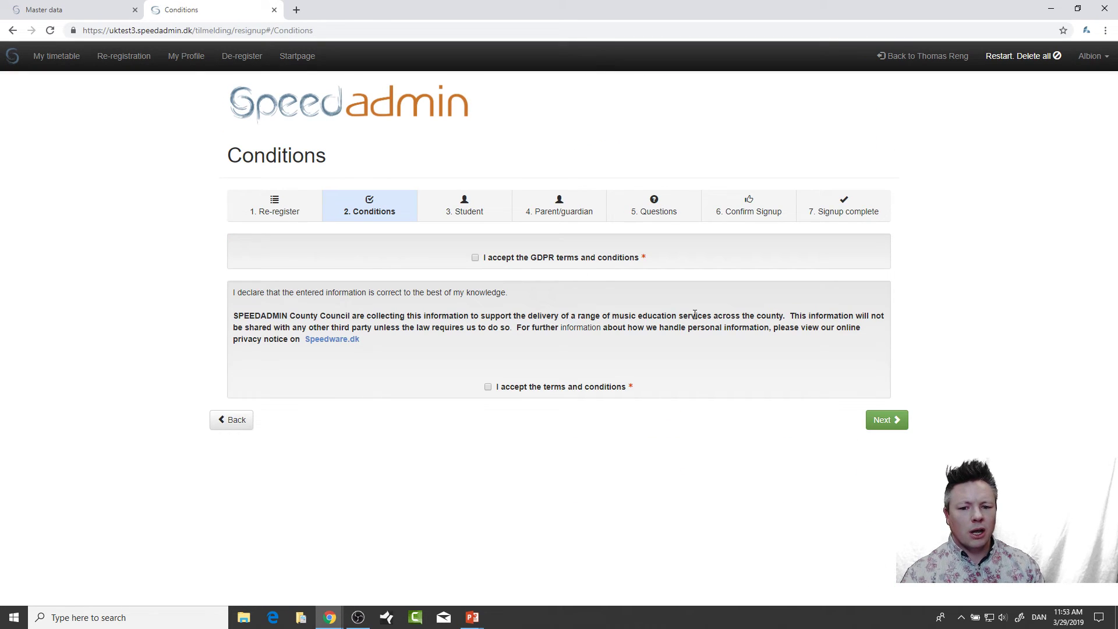
Accept the GDPR terms and the general terms and conditions, and continue to the student information
left_click(568, 261)
left_click(582, 391)
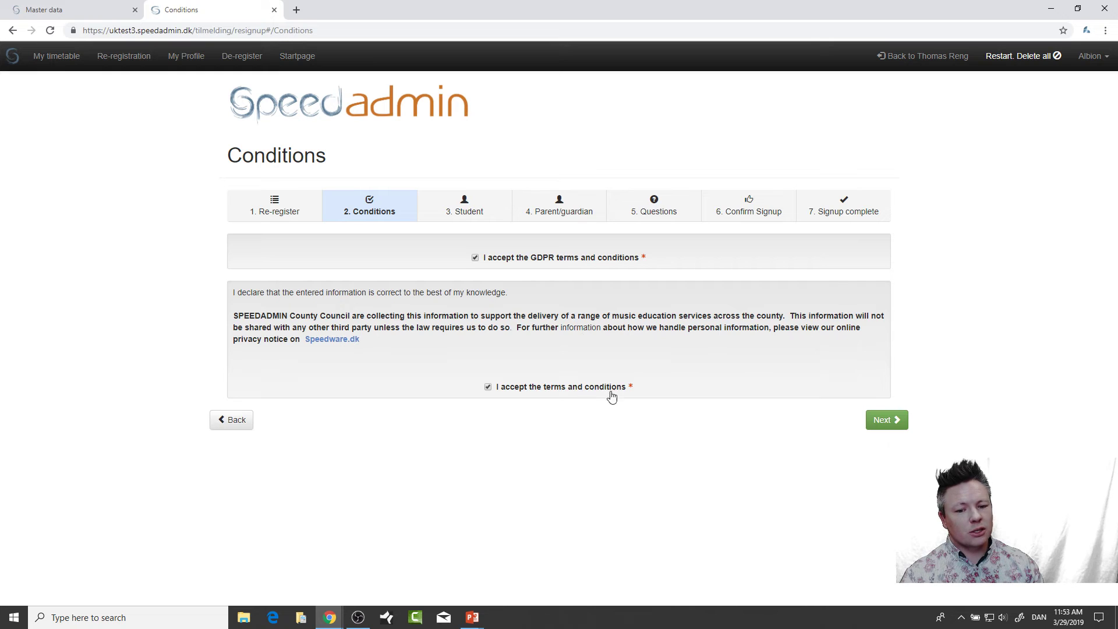
left_click(883, 421)
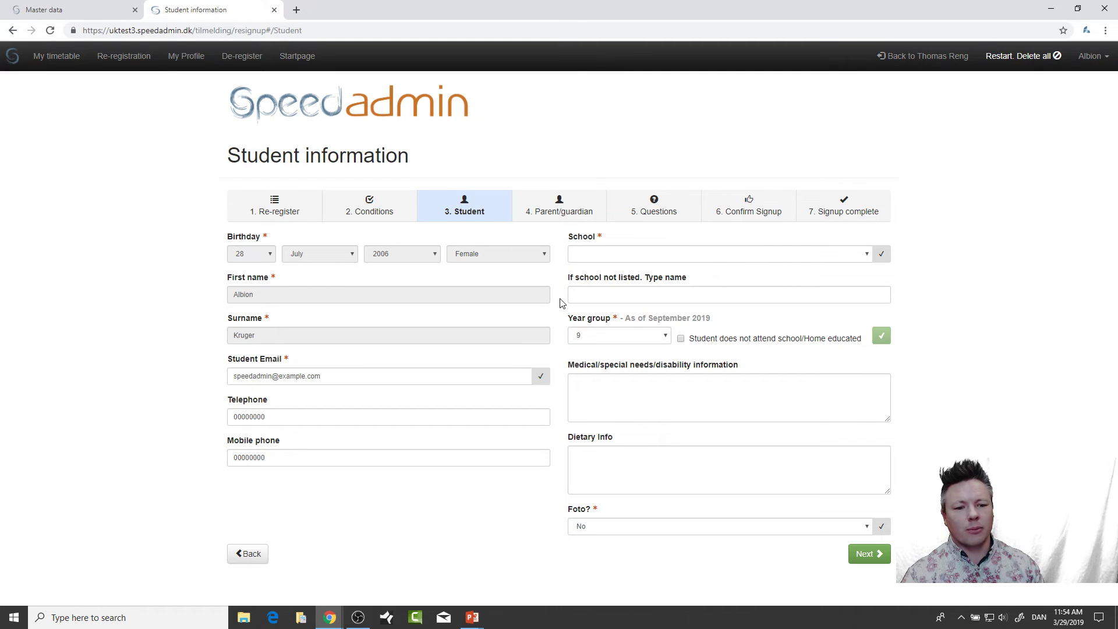
Approve the student's email and select Alresford Primary School as the student's school
left_click(870, 562)
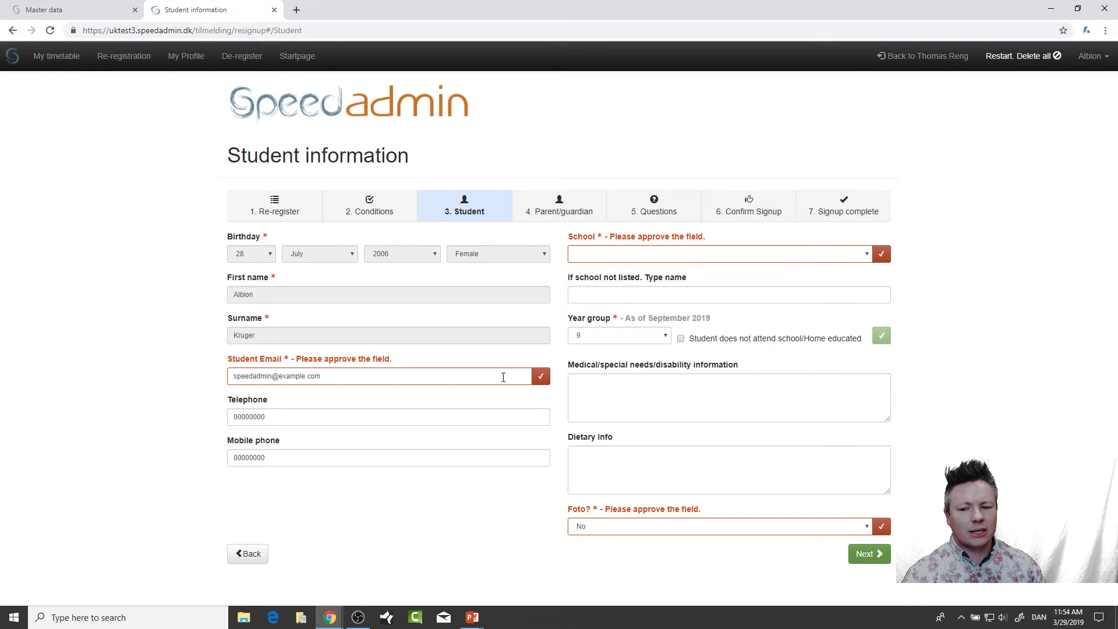
left_click(541, 376)
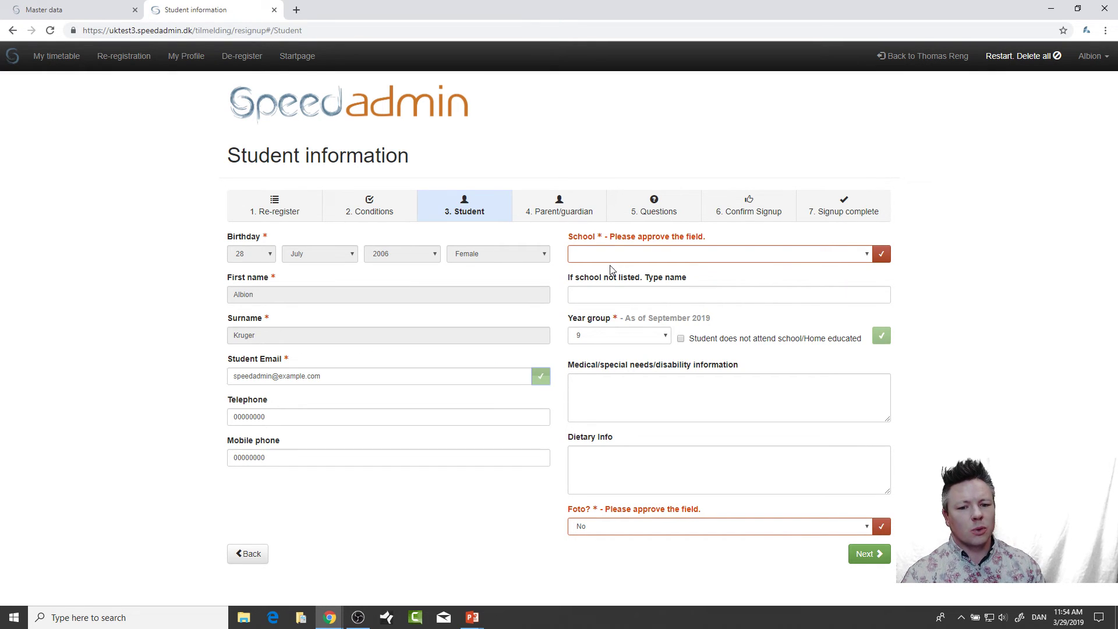
left_click(616, 246)
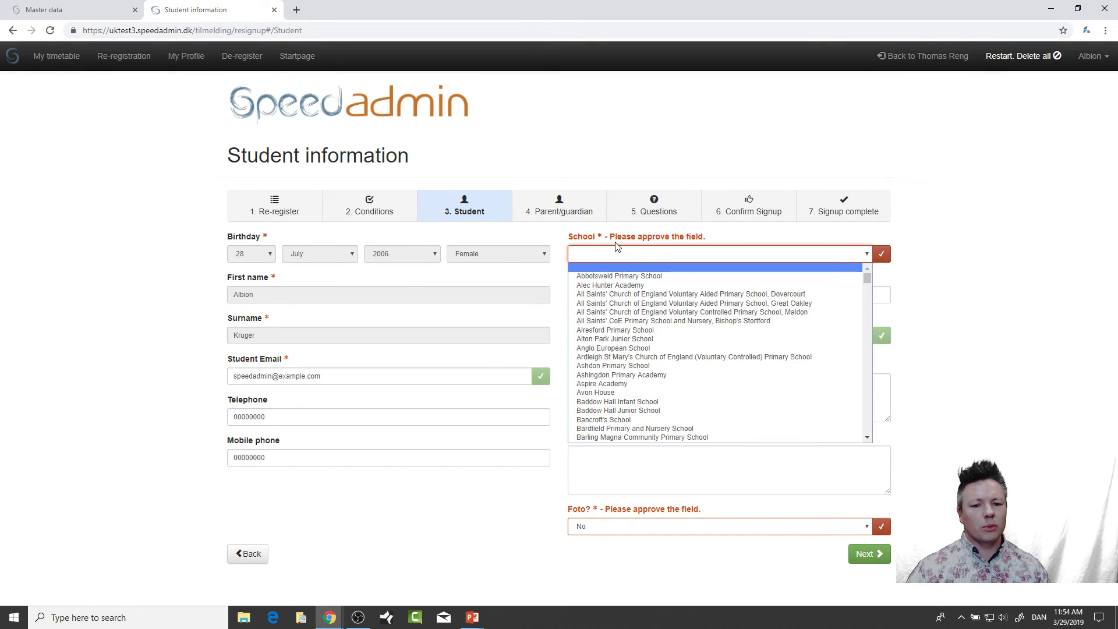
left_click(617, 331)
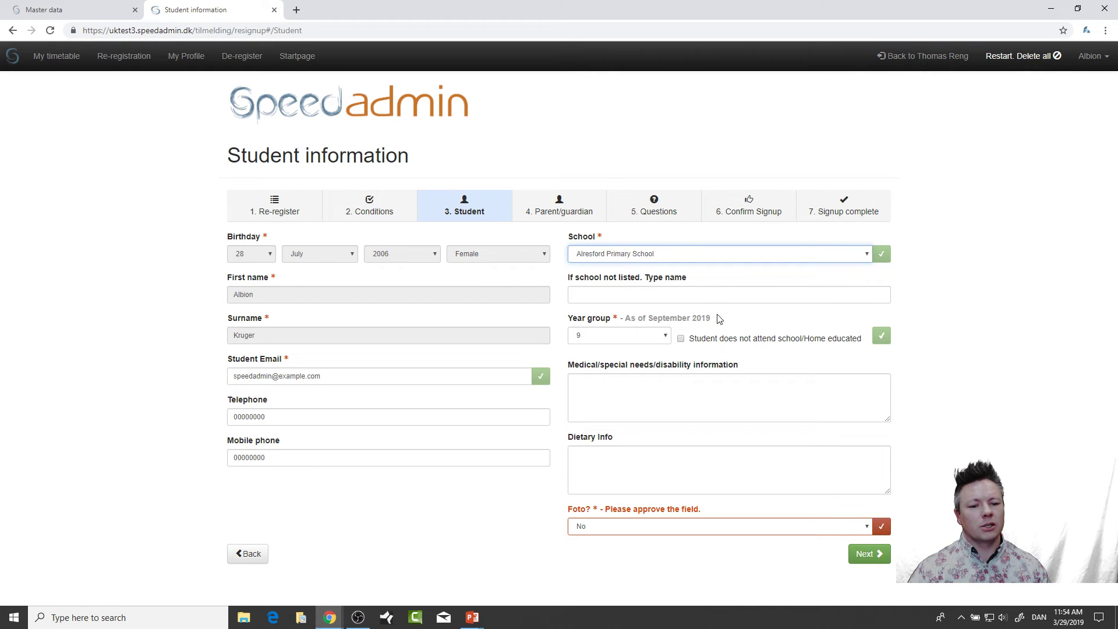
Enter sdhsdf as medical information and ffgg as dietary info, approve No for Foto, and continue to the parent/guardian details
left_click(638, 337)
left_click(750, 360)
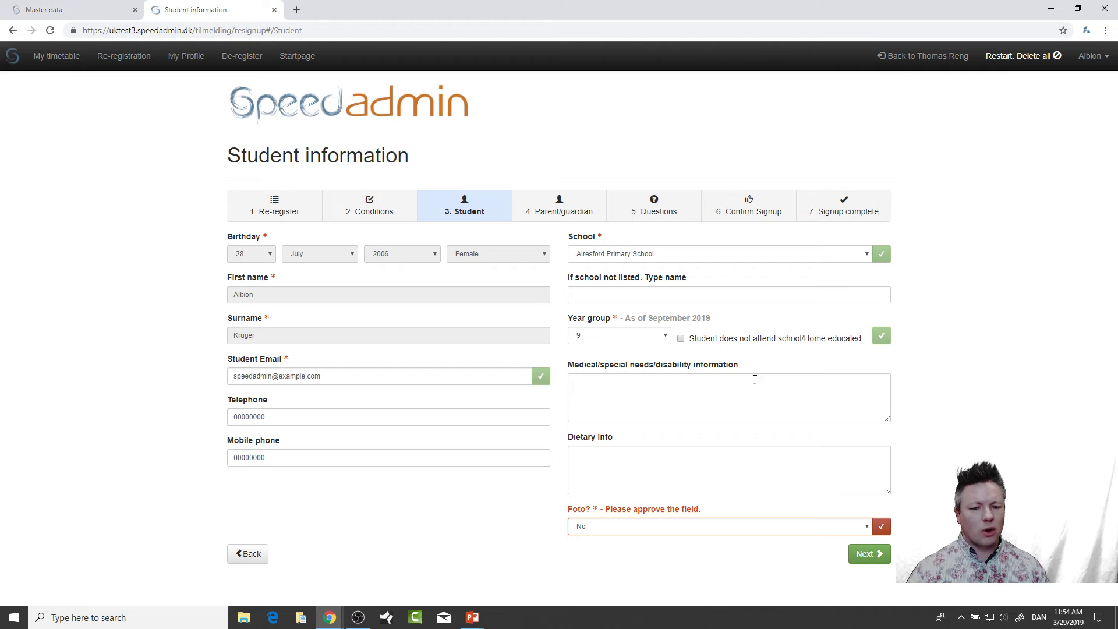
left_click(710, 416)
type("sdhsdf")
left_click(621, 489)
type("ffgg")
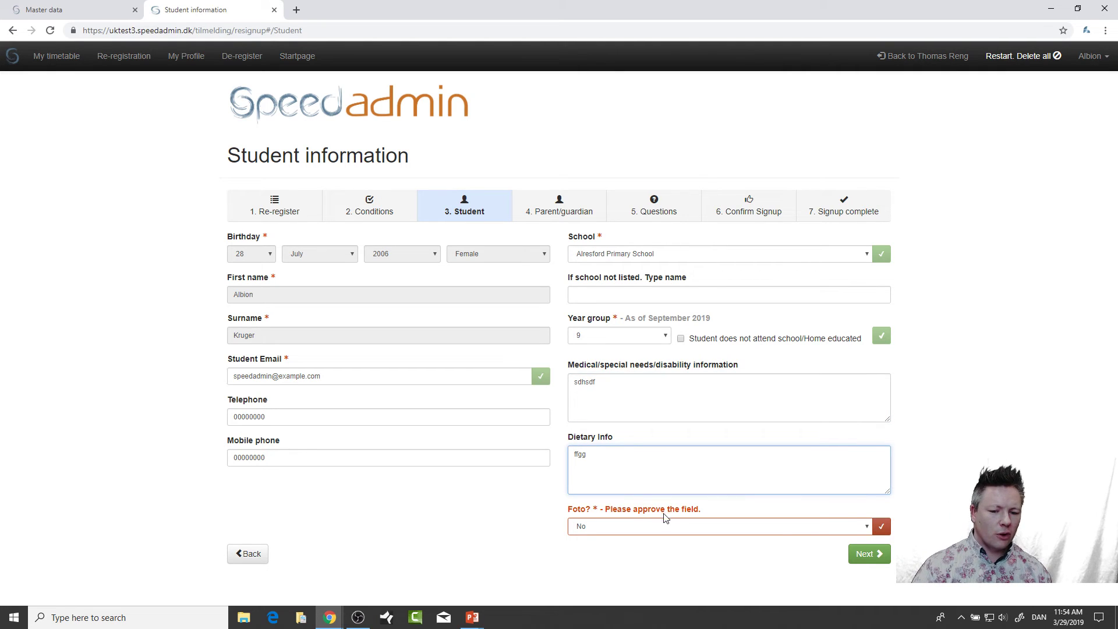
left_click(883, 528)
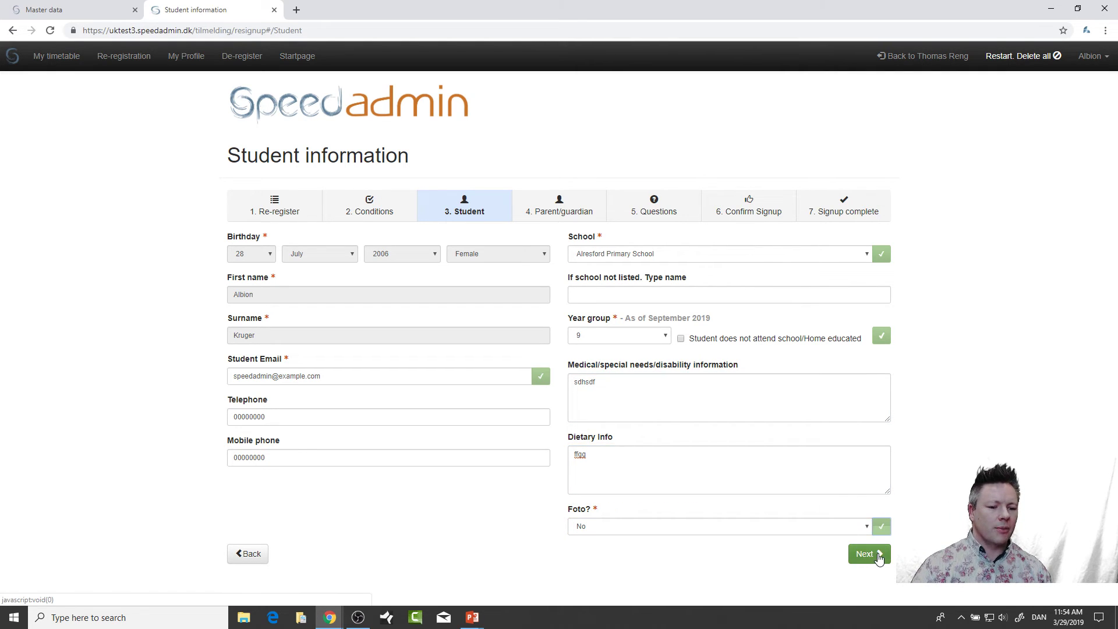
left_click(873, 555)
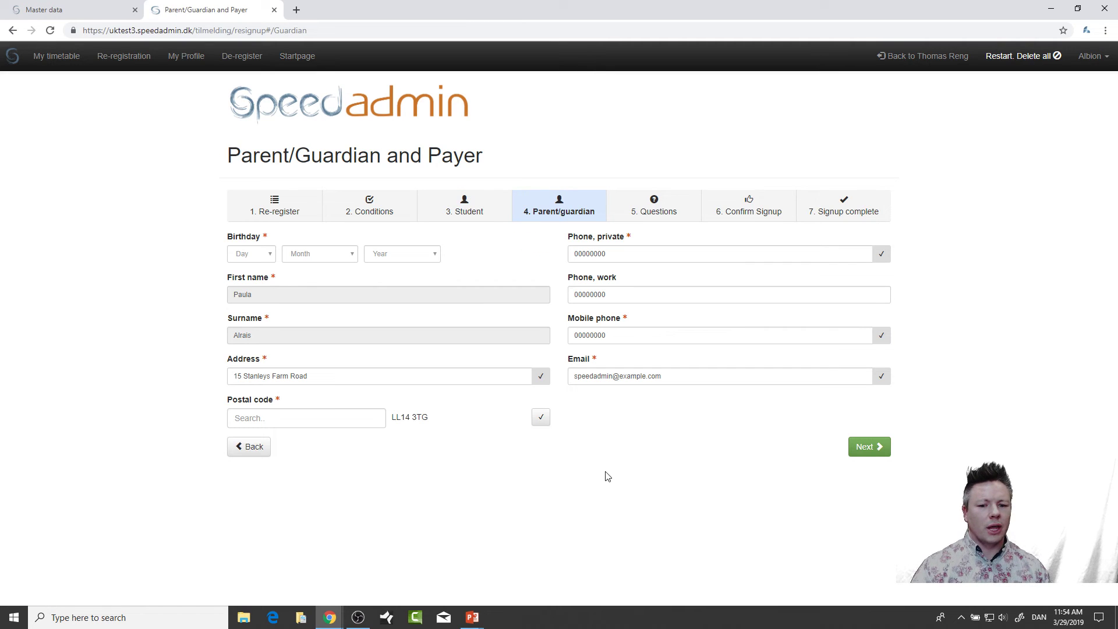
Approve the guardian's address, postal code, private phone, mobile phone and email, leave the birthday empty, and try to continue
left_click(540, 378)
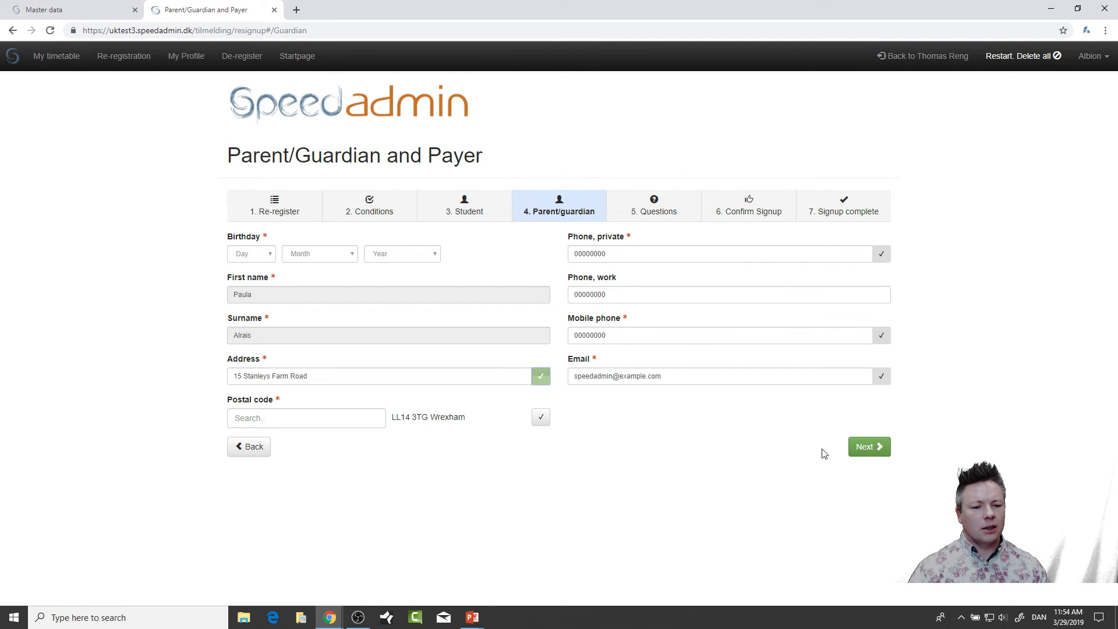
left_click(863, 450)
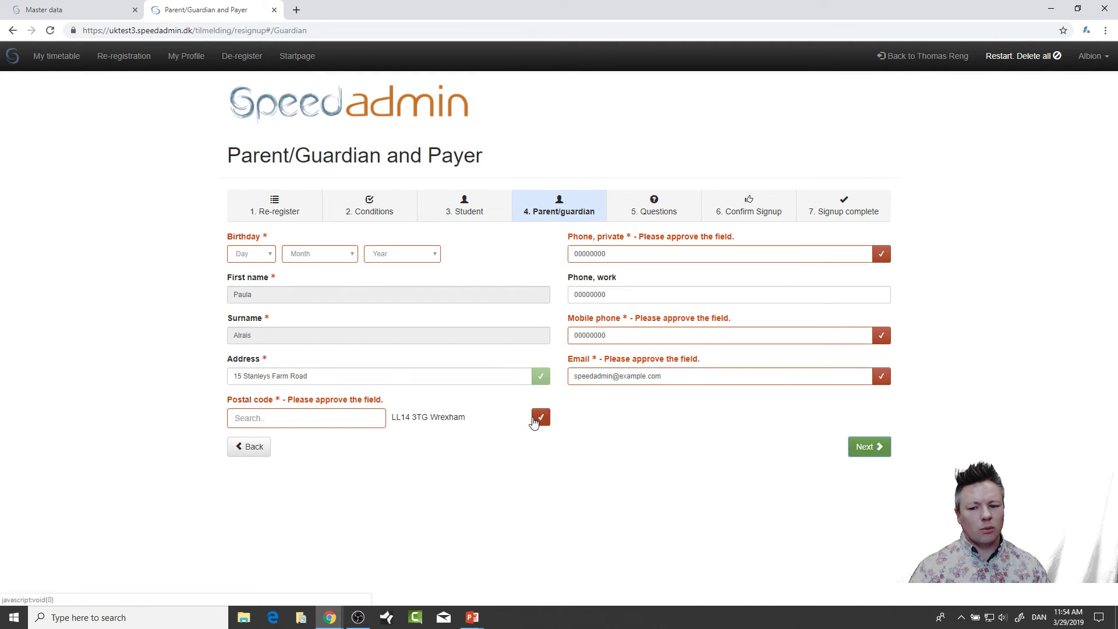
left_click(540, 417)
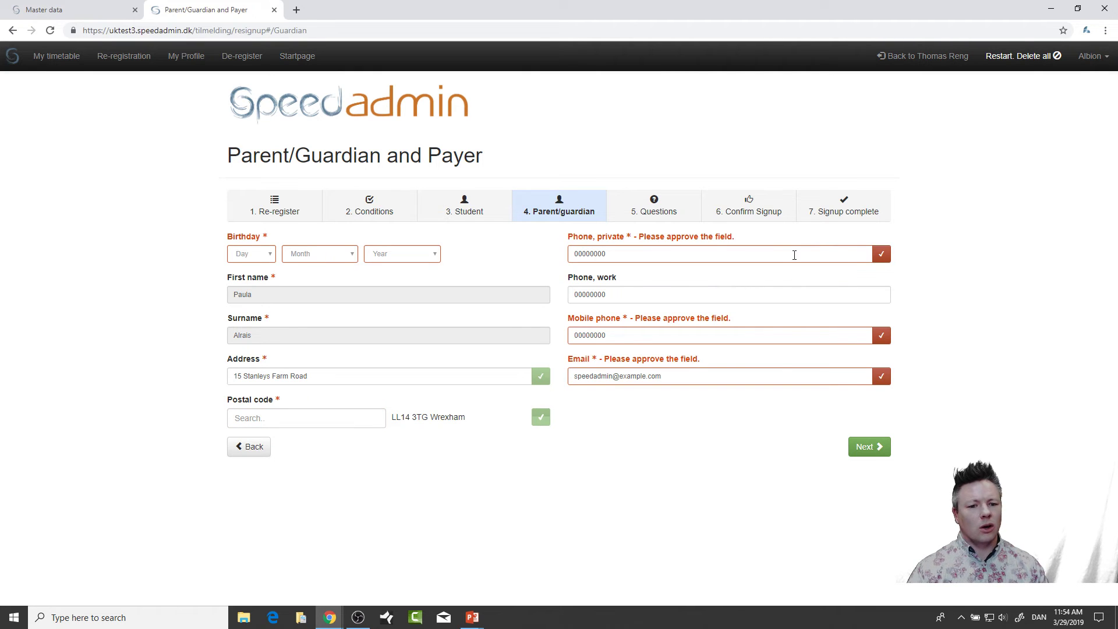
left_click(395, 256)
left_click(881, 254)
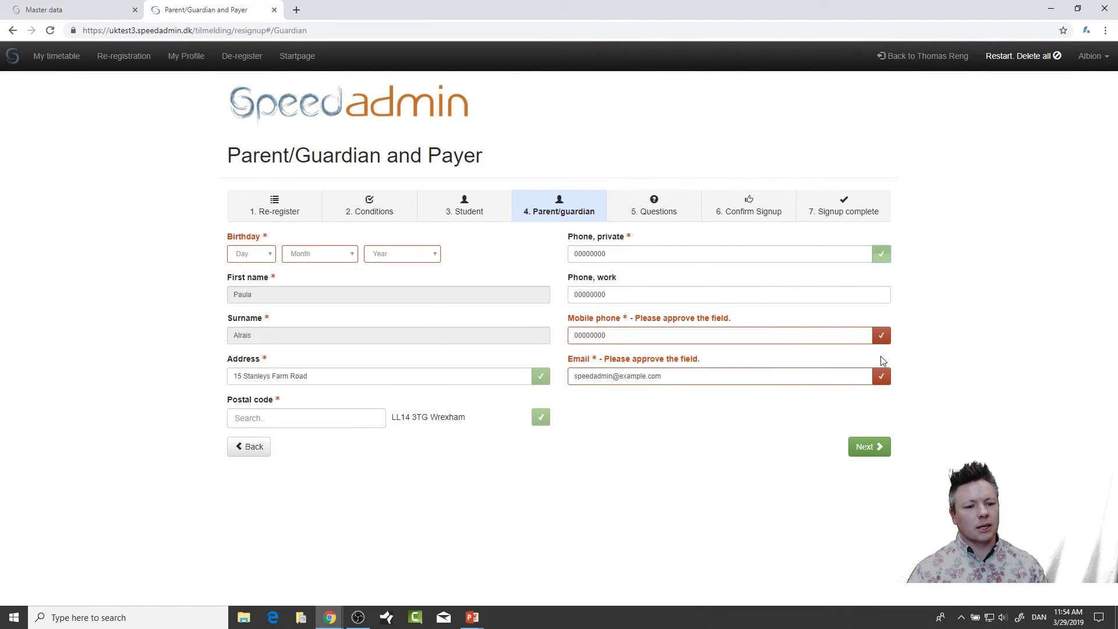
left_click(881, 336)
left_click(881, 377)
left_click(866, 447)
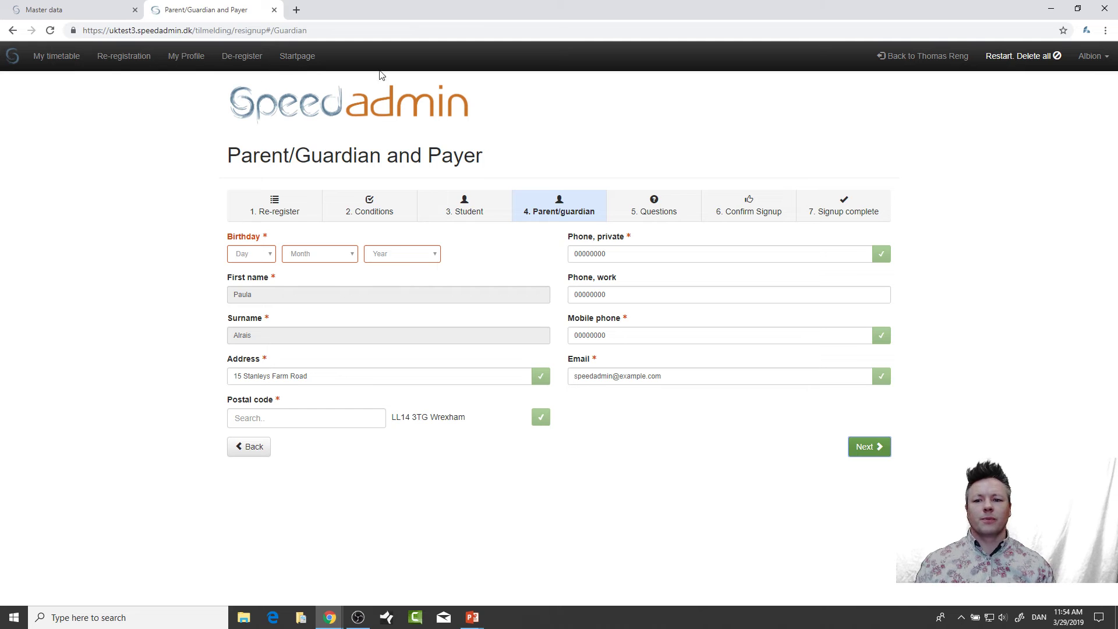
Return to the administrator account, open the standard Re-registration list, and switch to school year 19/20
left_click(915, 61)
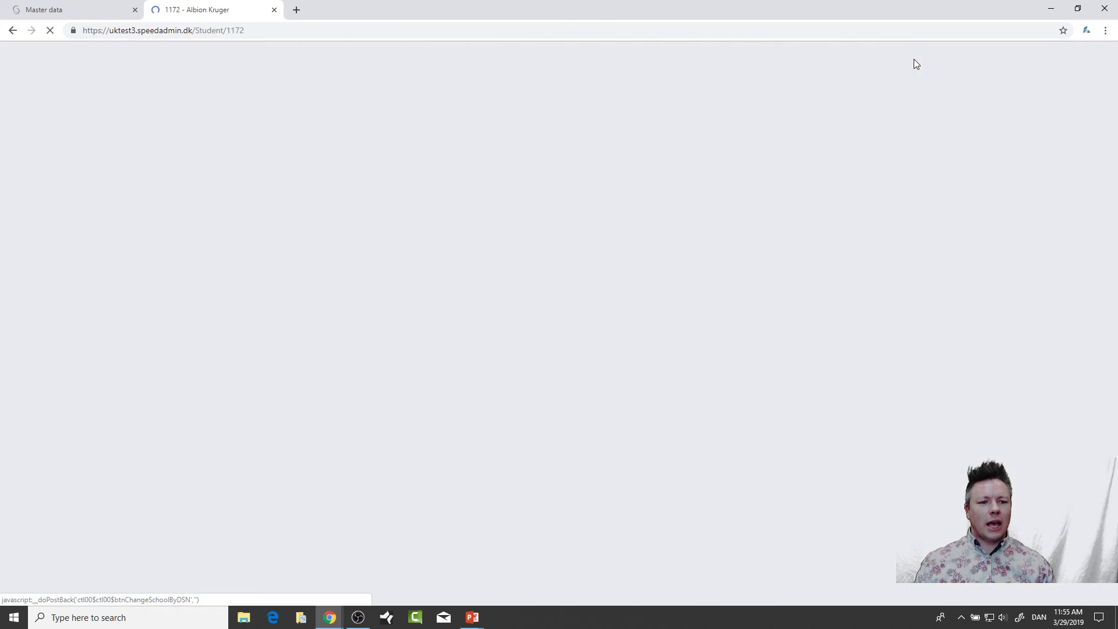
left_click(203, 57)
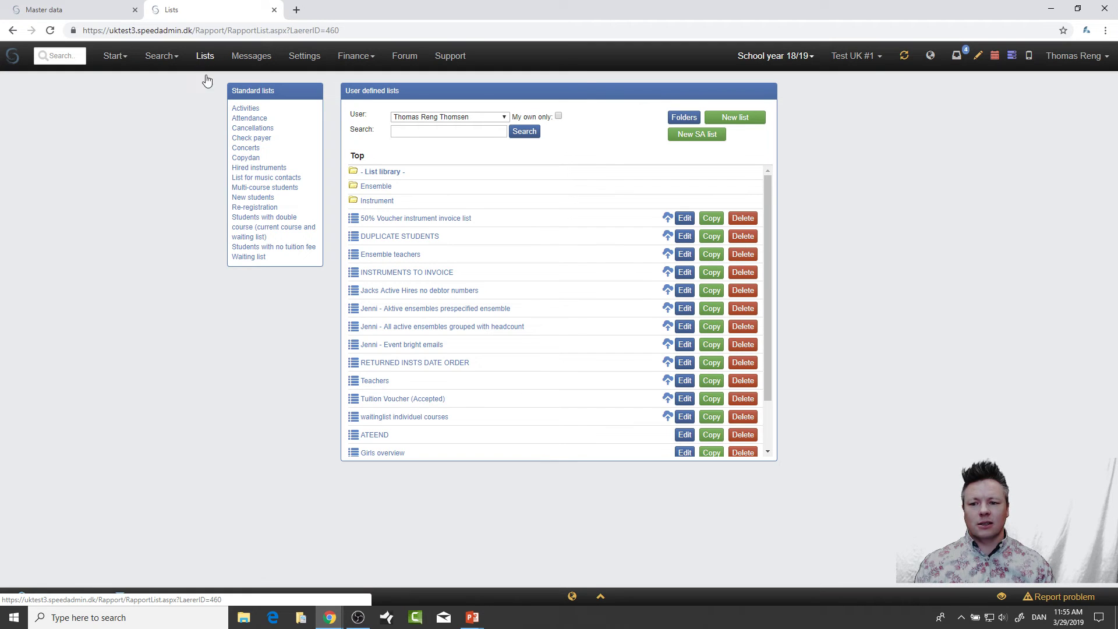
left_click(254, 208)
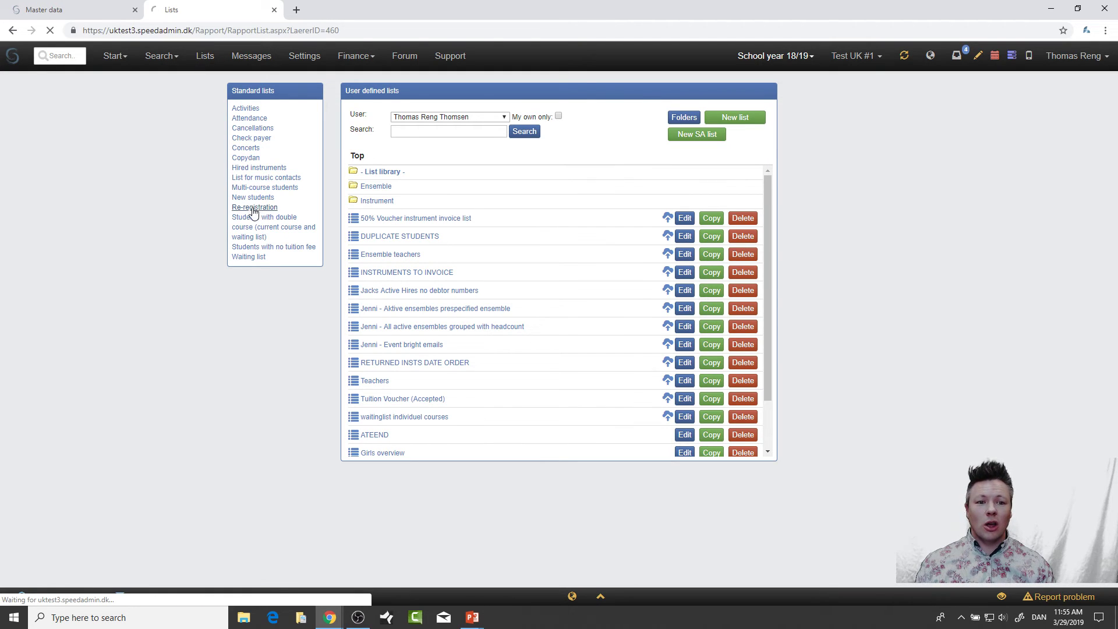
left_click(774, 56)
left_click(773, 111)
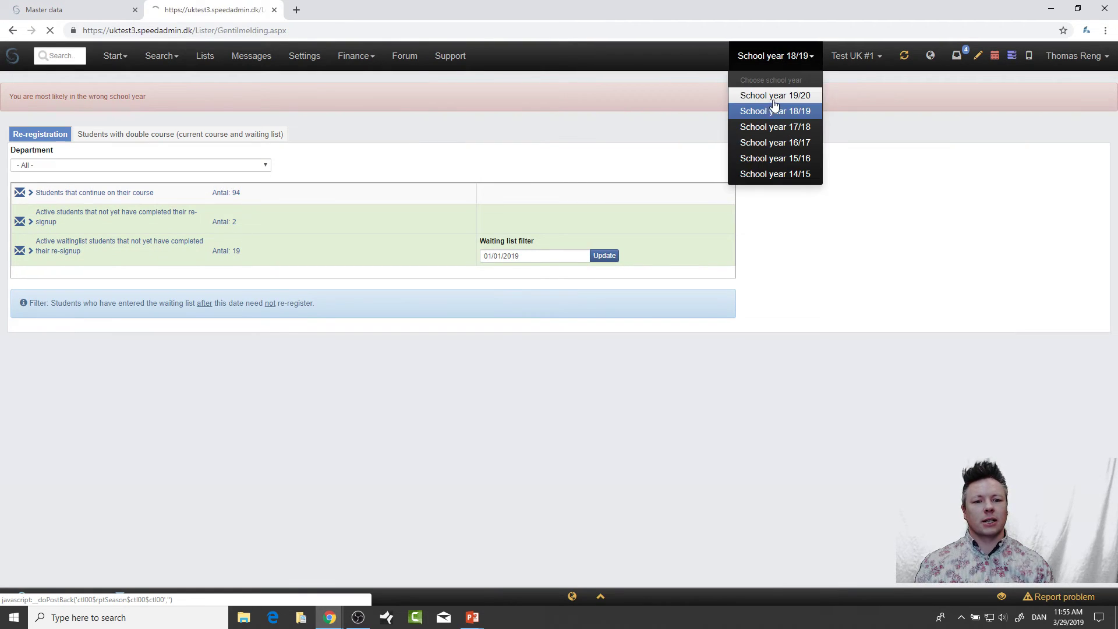
left_click(797, 63)
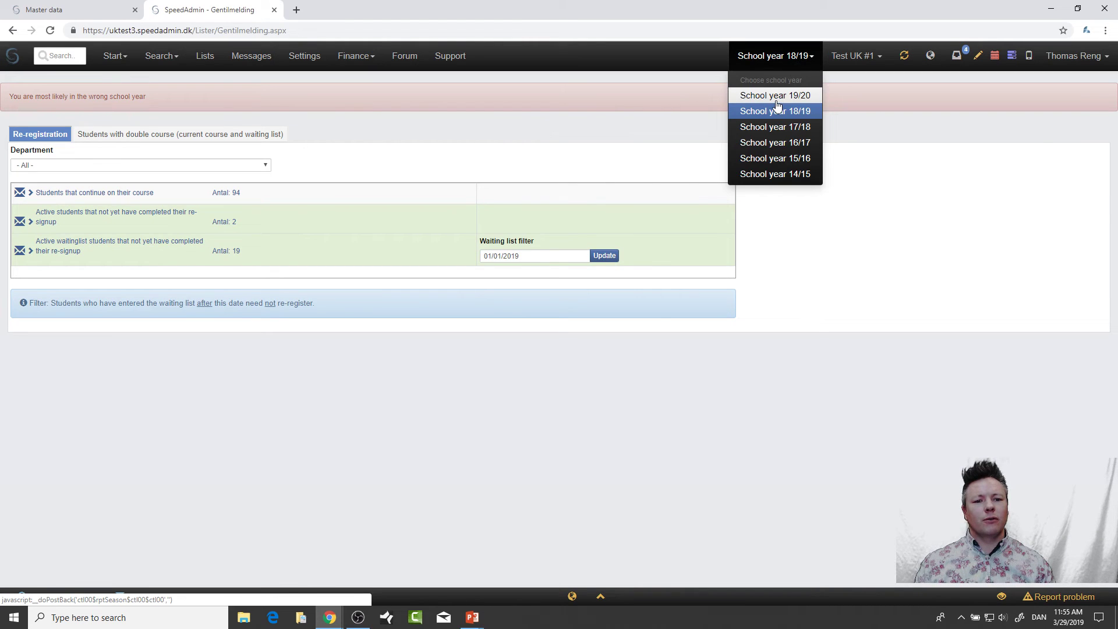
left_click(762, 93)
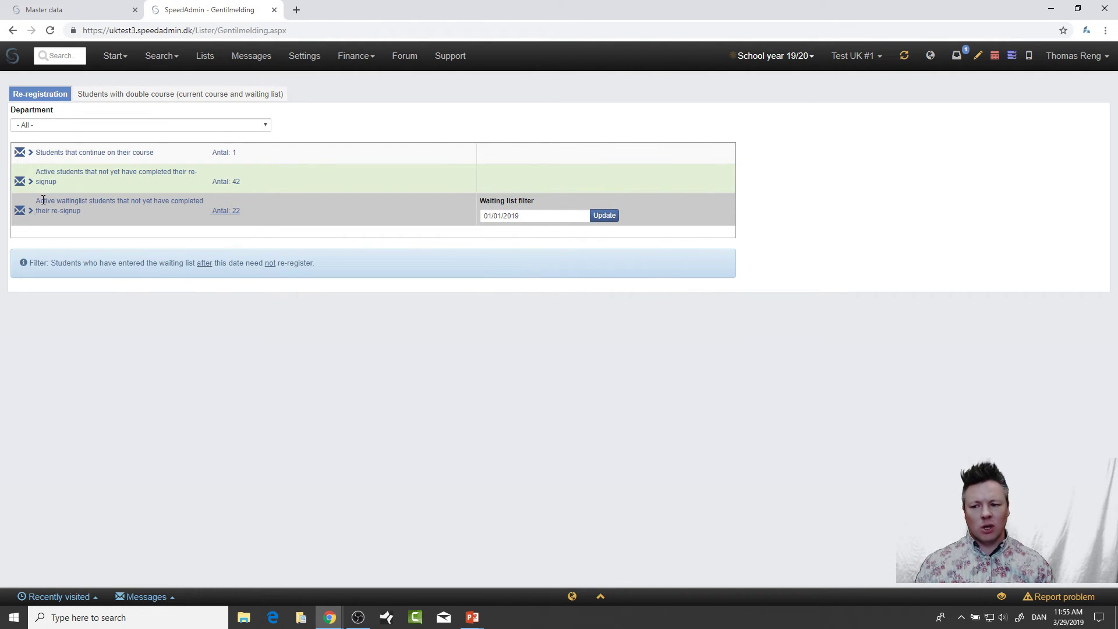
Open and minimise a message to active students with incomplete re-signup, then open a separate one for waiting-list students and close it unsent
left_click(19, 181)
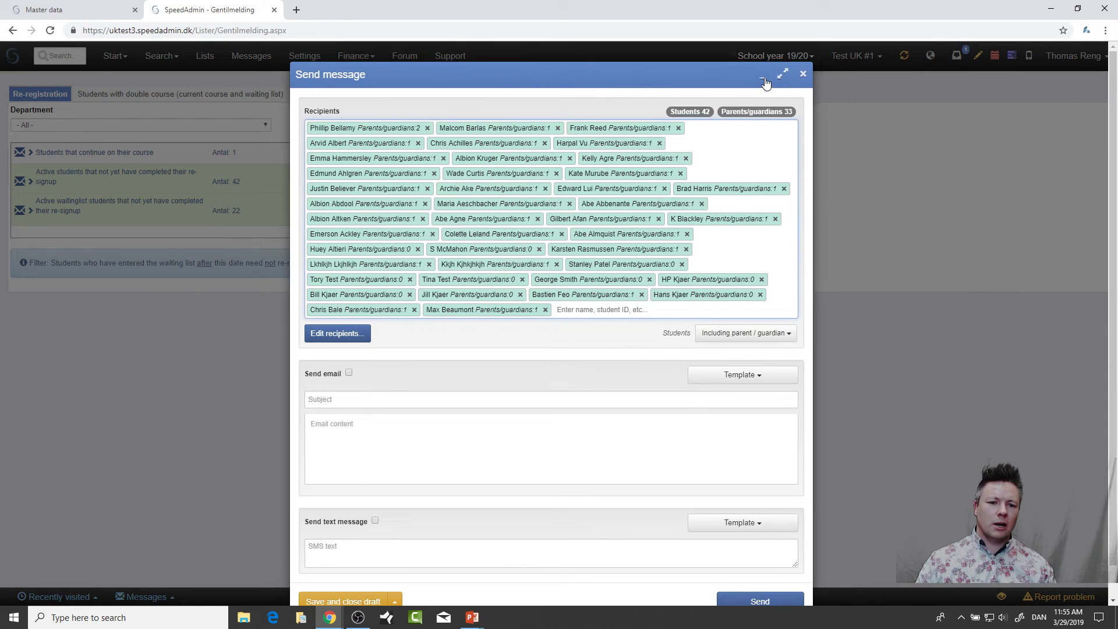
left_click(769, 71)
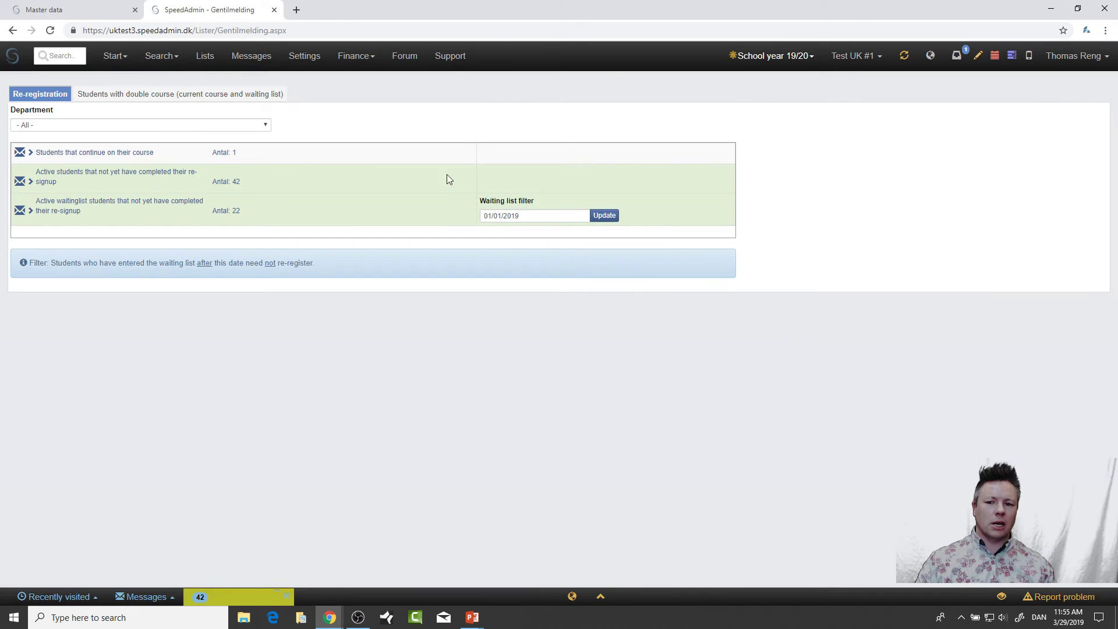
left_click(23, 211)
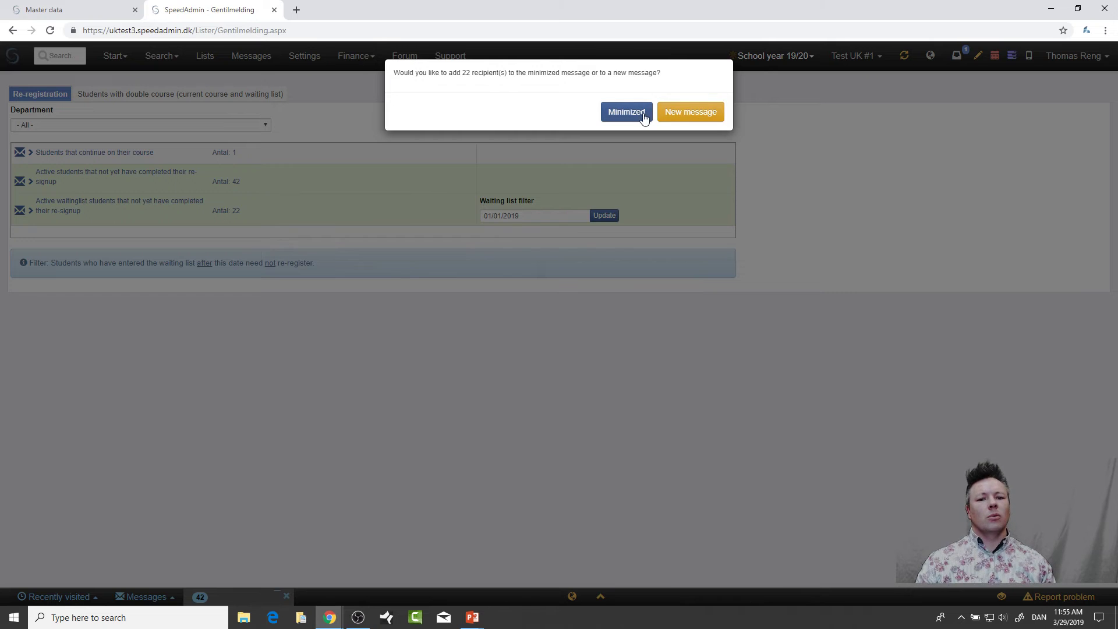
left_click(712, 117)
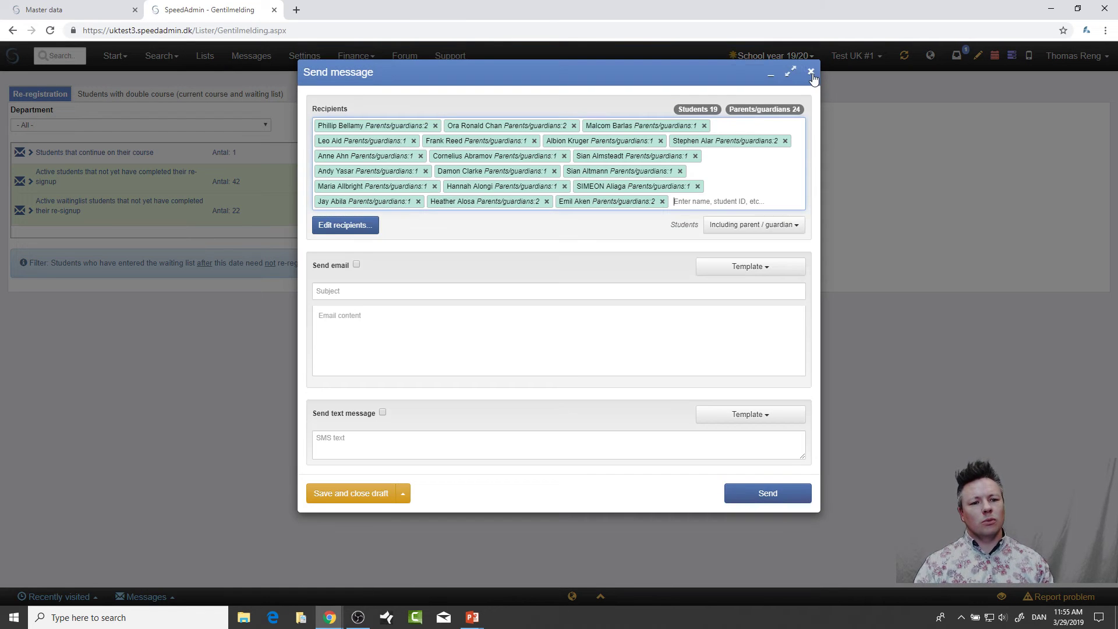
left_click(808, 55)
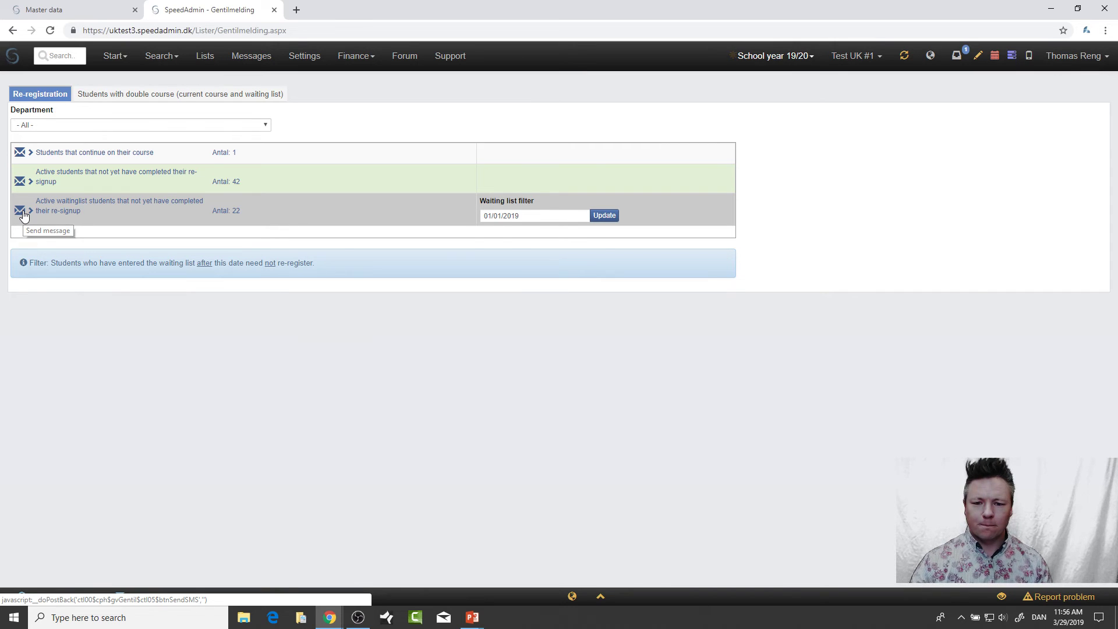
Switch to the PowerPoint slide show, review the Re-registration slide's preparation and process points, and return to SpeedAdmin in Chrome
key("alt+Tab")
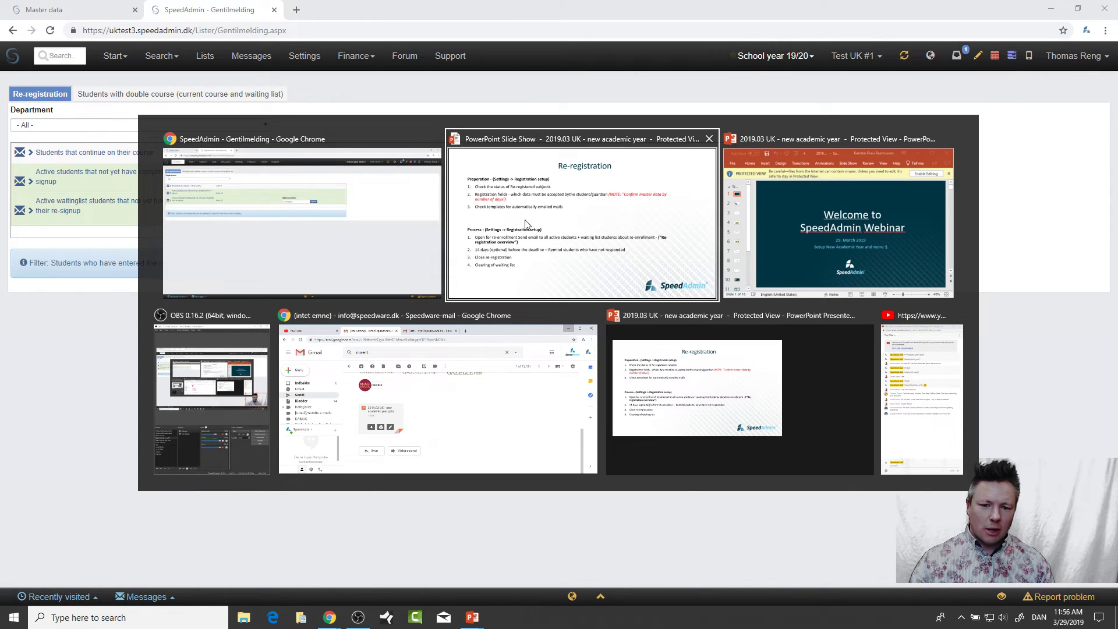
left_click(539, 227)
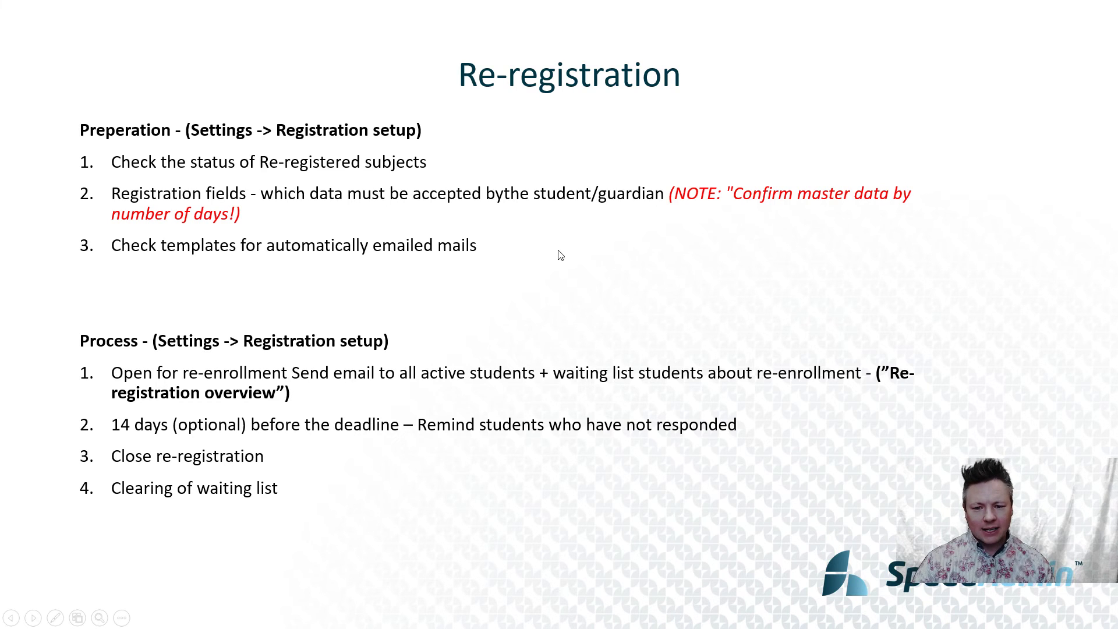
left_click(527, 244)
key("Left")
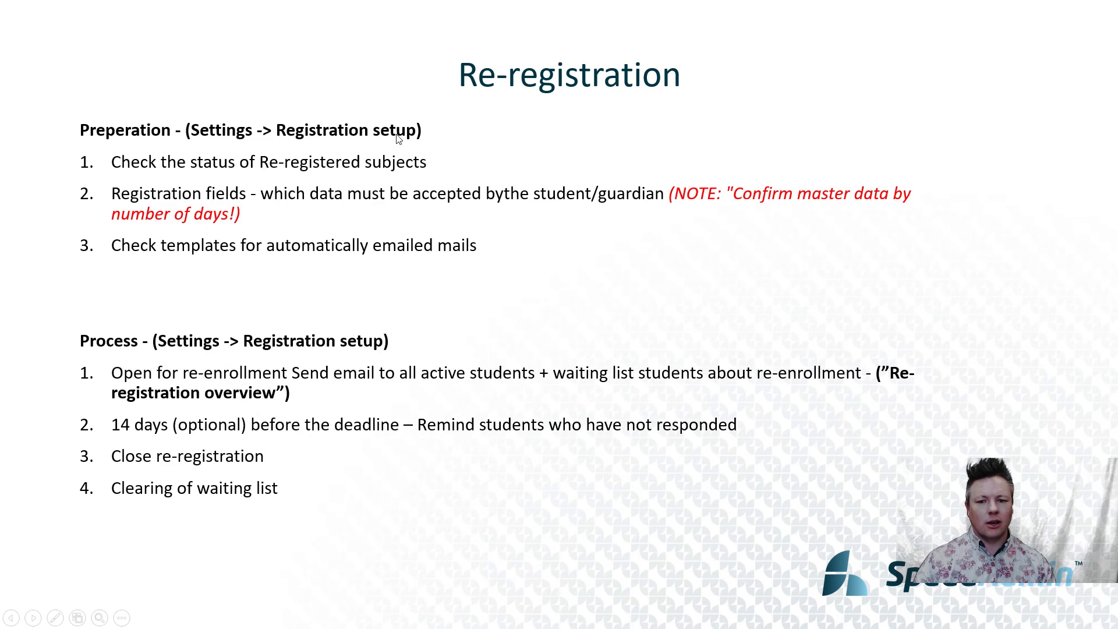
key("alt+Tab")
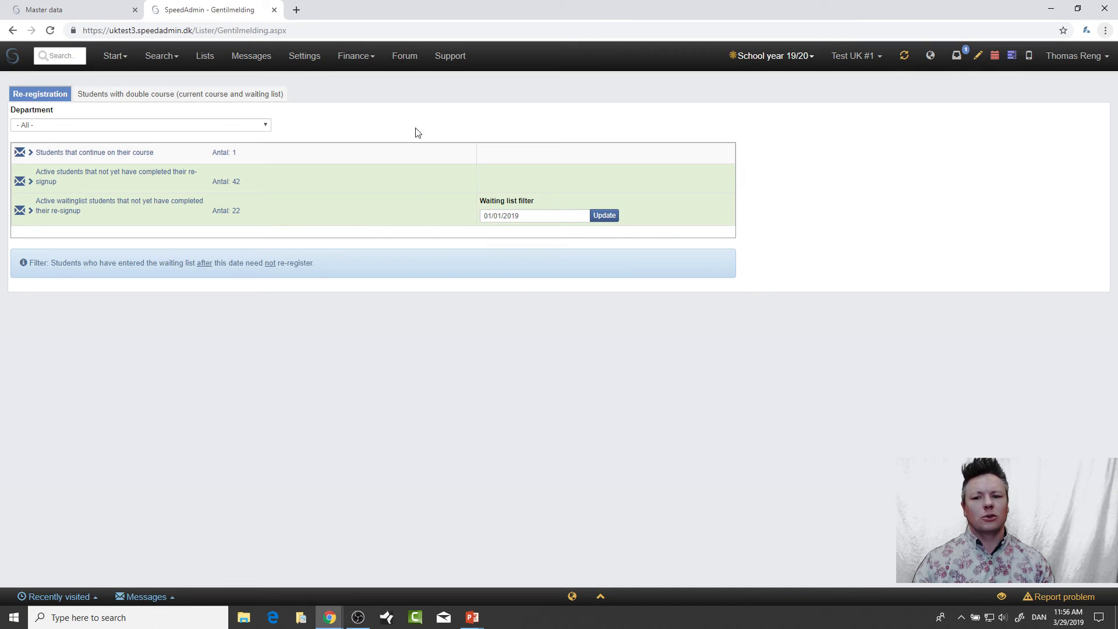
Examine the Registration setup texts for the first re-registration page and the last page for re-registered students
left_click(309, 64)
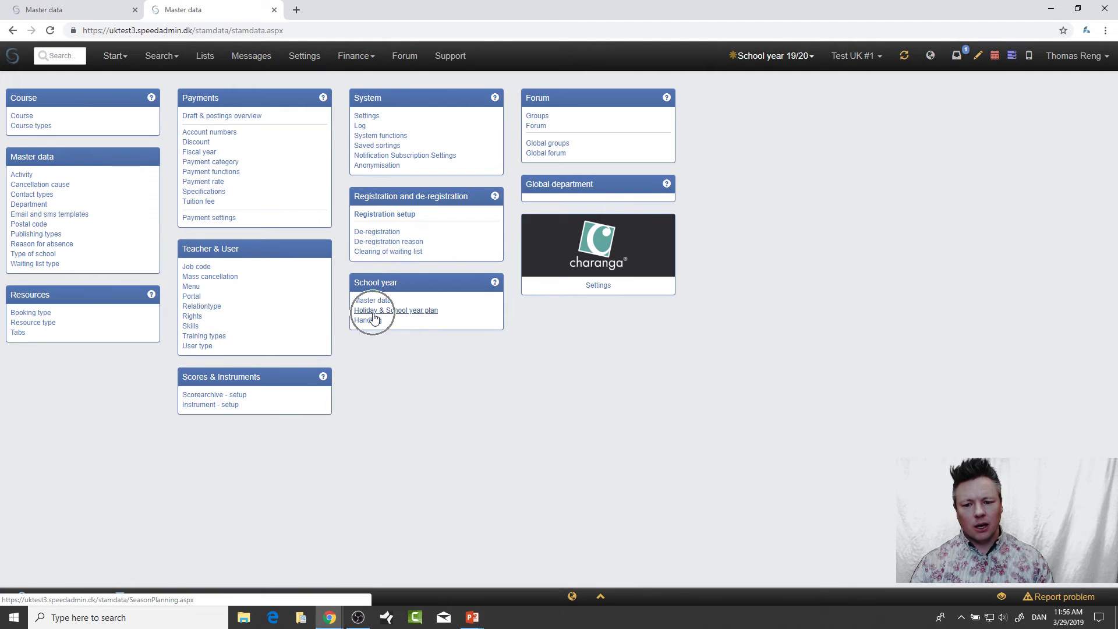
left_click(374, 216)
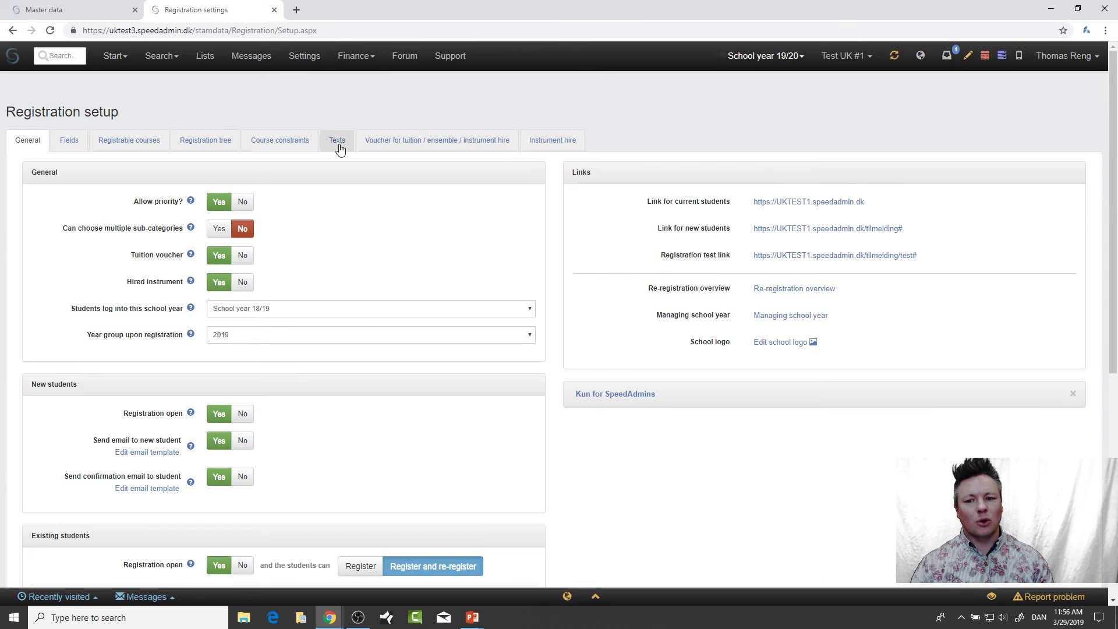
left_click(337, 143)
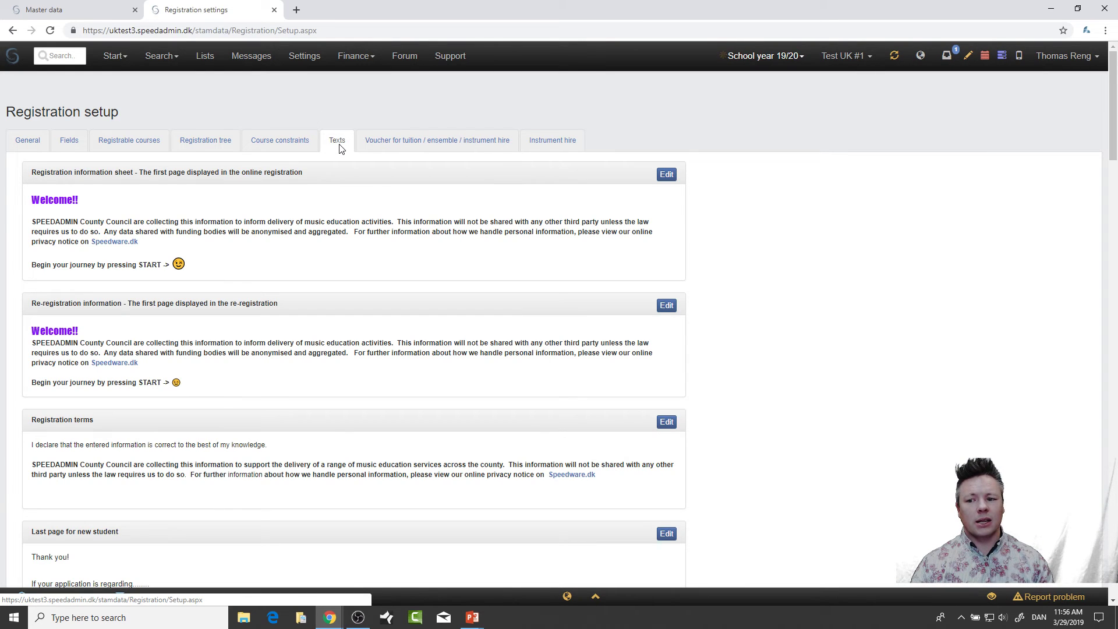
triple_click(94, 307)
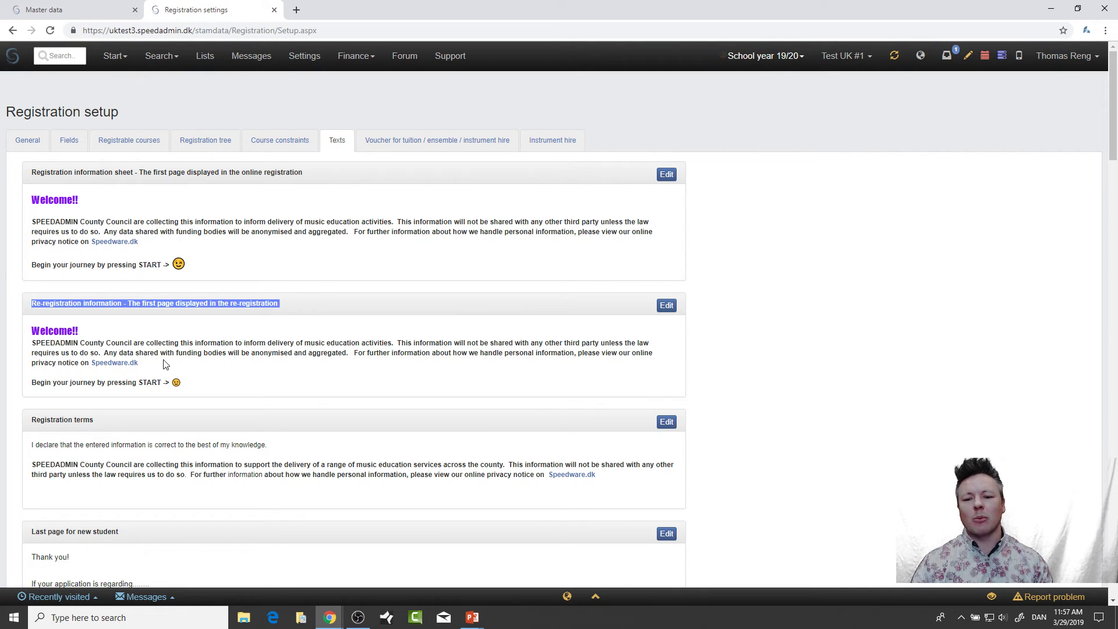
scroll(116, 355, "down", 2)
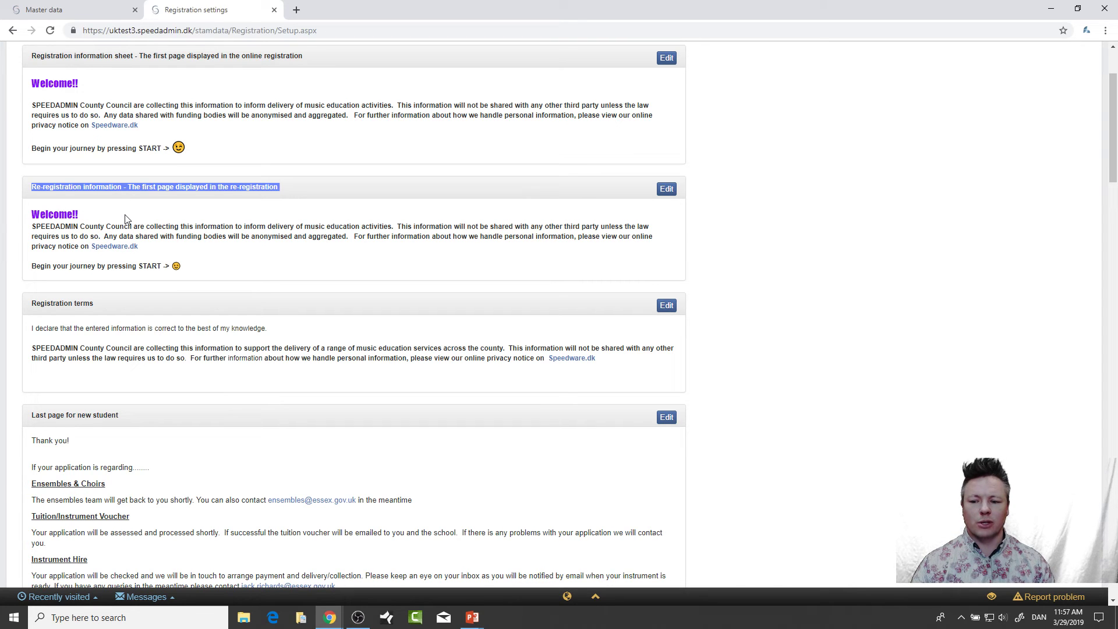
scroll(124, 218, "down", 8)
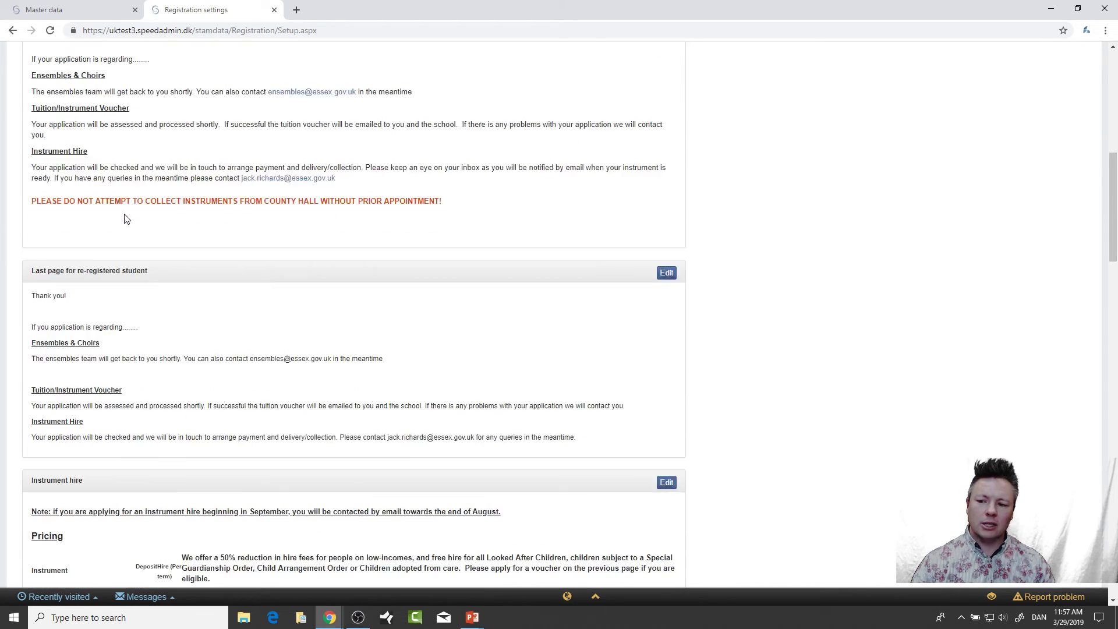
triple_click(114, 212)
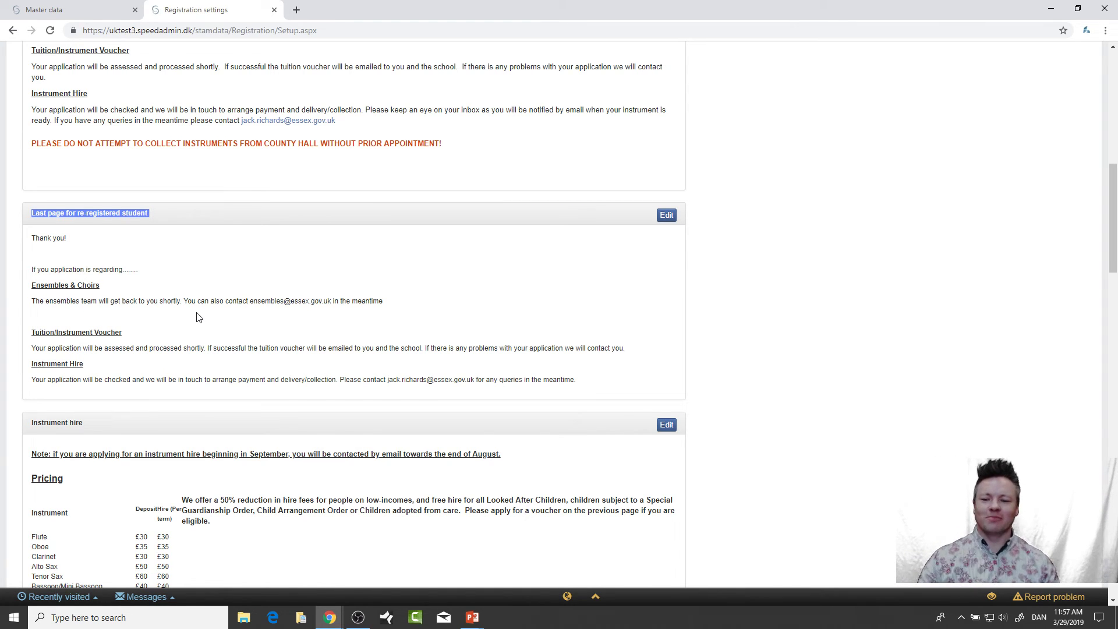
scroll(217, 242, "up", 10)
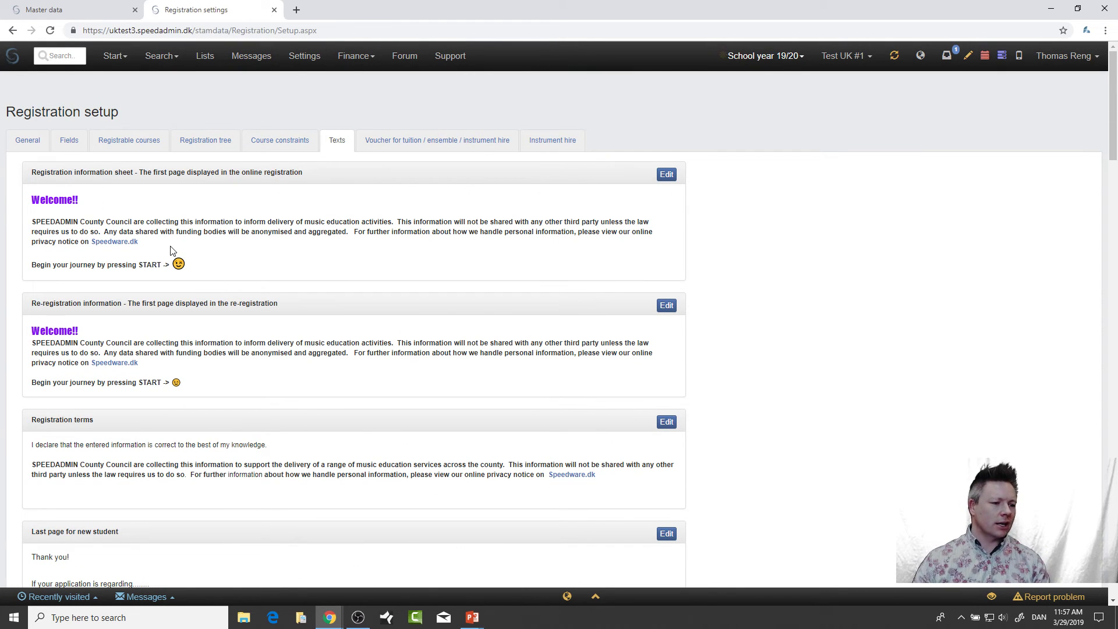
Open the student record listed in the student search and examine its re-registration choice for school year 19/20
left_click(162, 56)
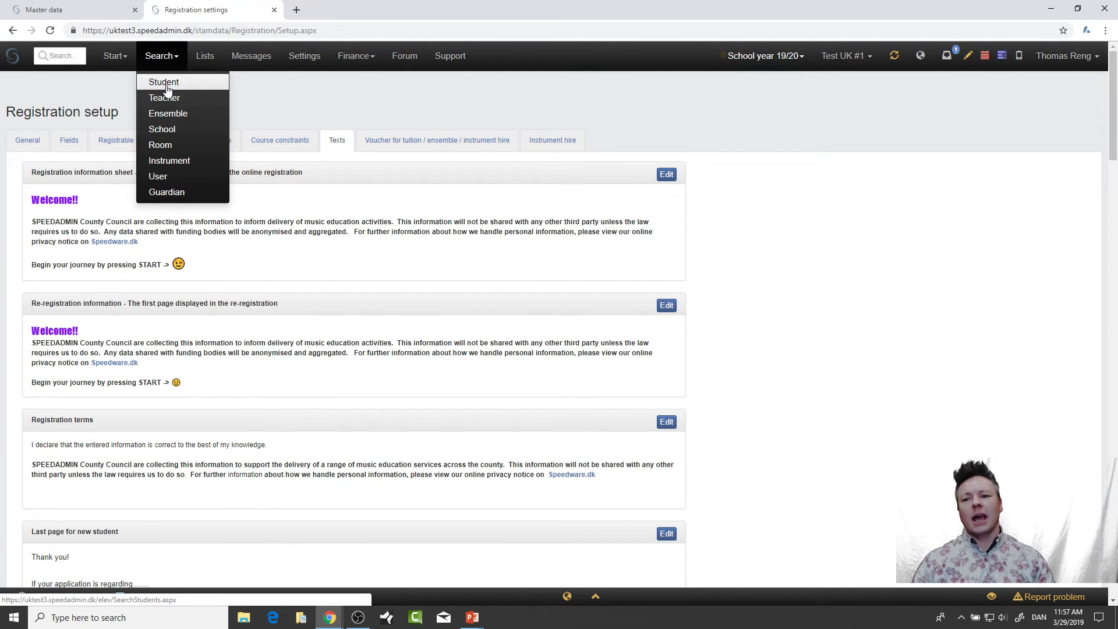
left_click(166, 87)
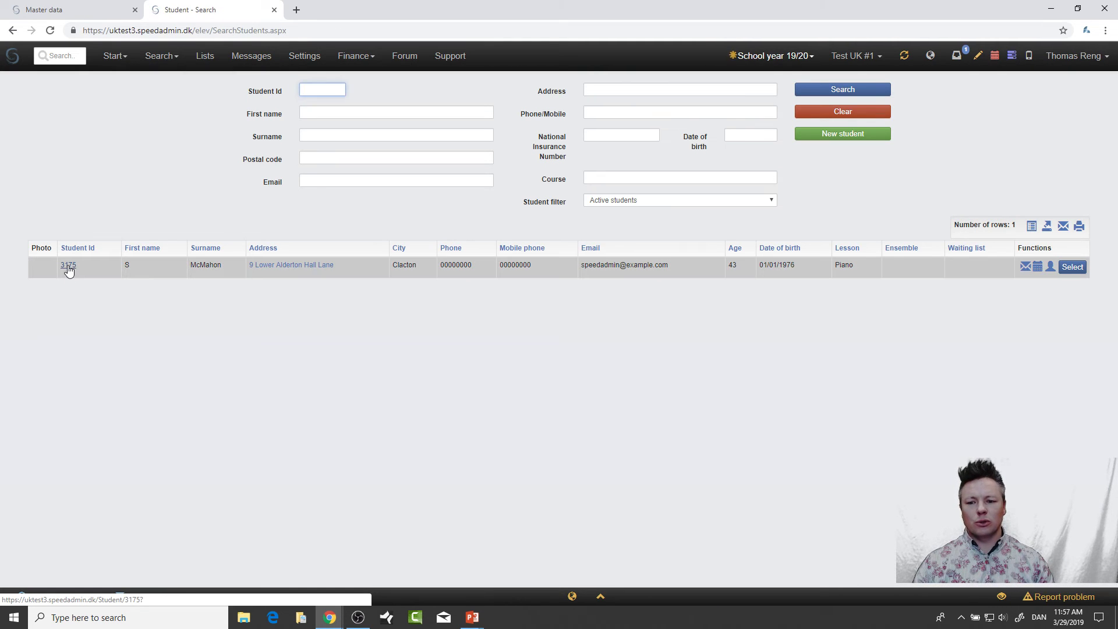
left_click(69, 267)
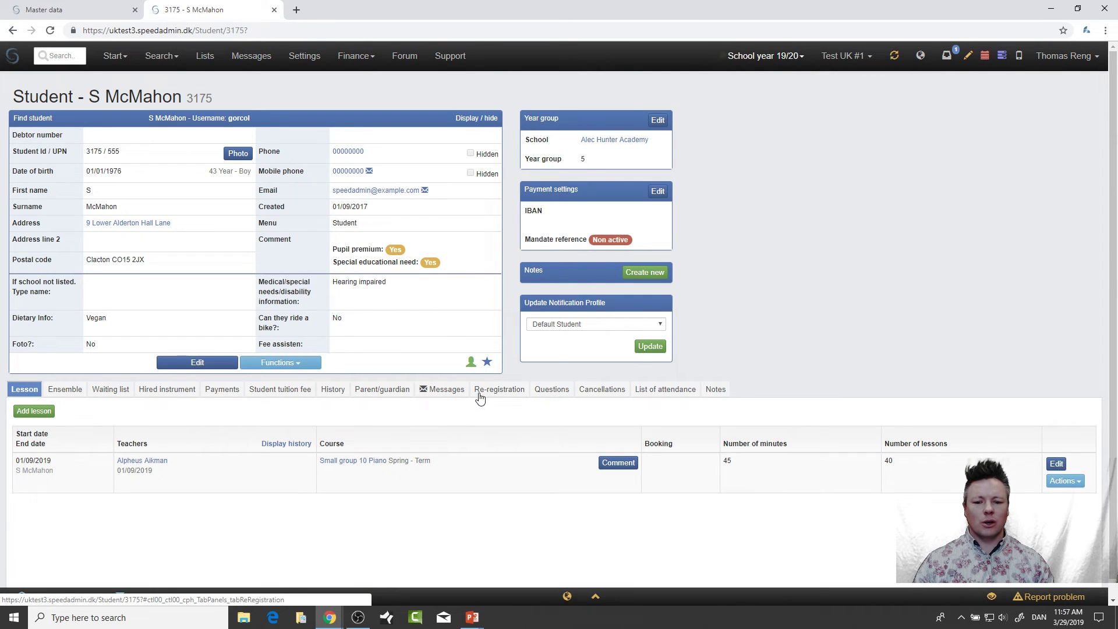
left_click(505, 392)
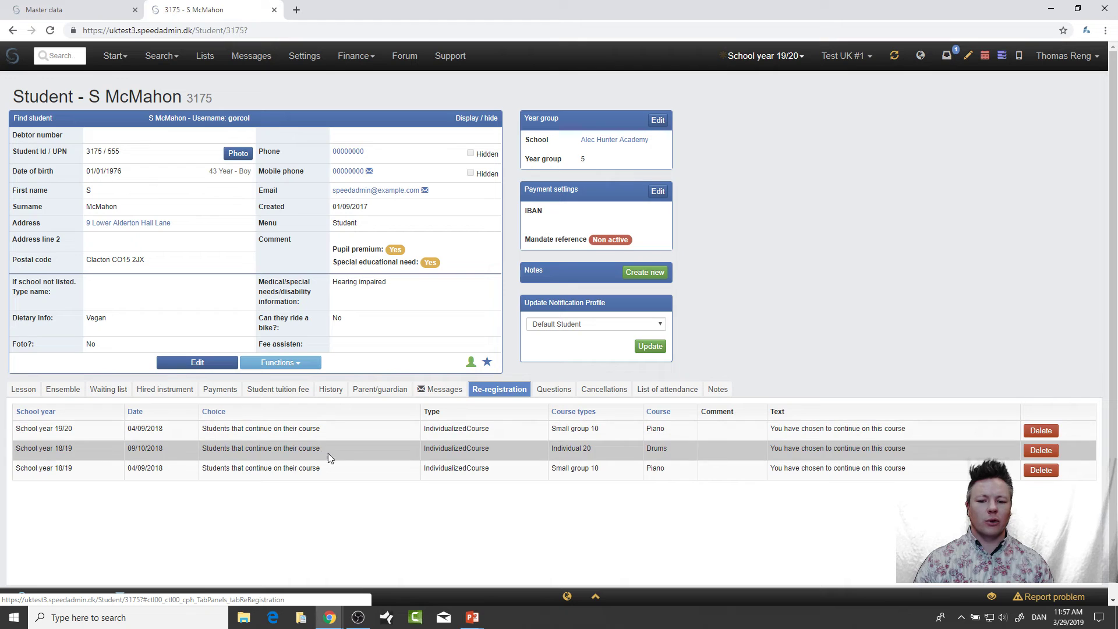
triple_click(75, 431)
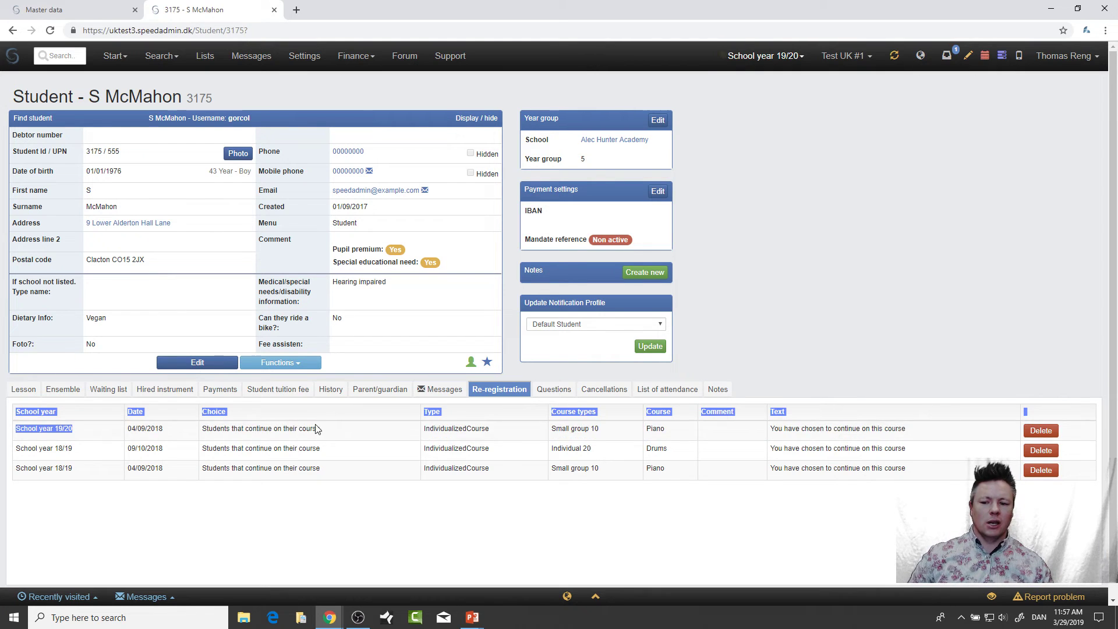
left_click(235, 441)
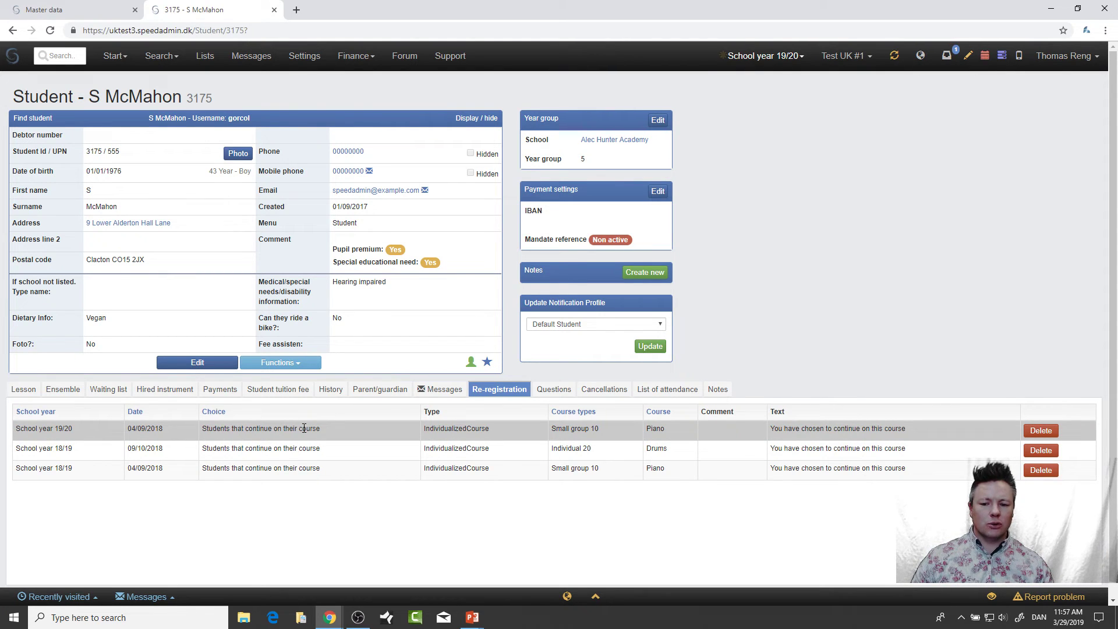
left_click_drag(306, 429, 200, 435)
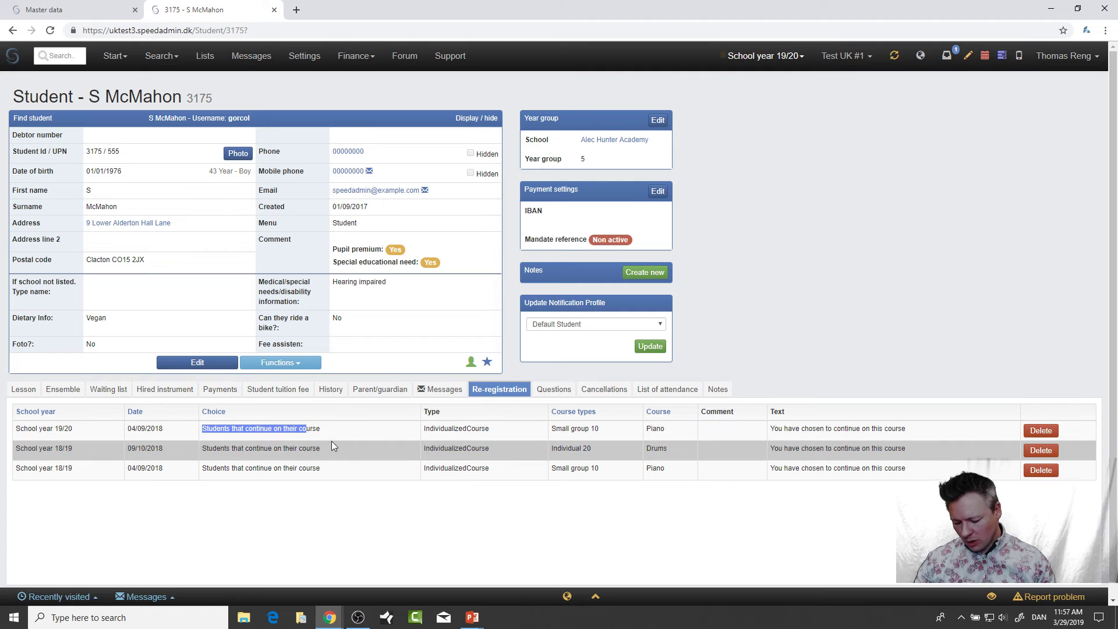
Delete the student's re-registration choice for School year 19/20 and switch the working school year to 18/19
left_click(1040, 431)
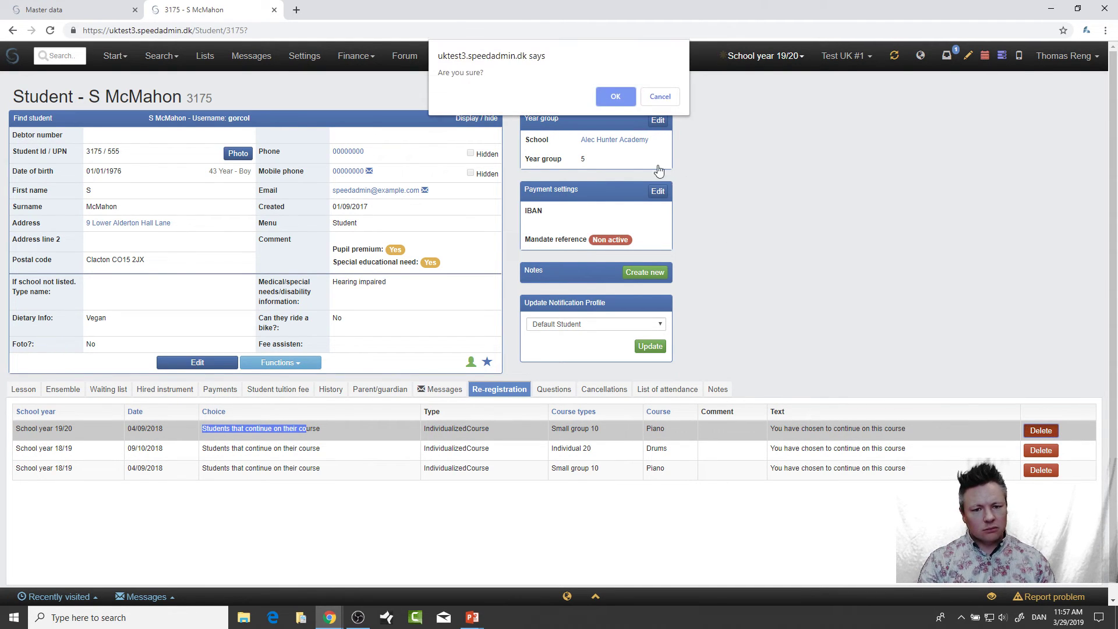
left_click(615, 96)
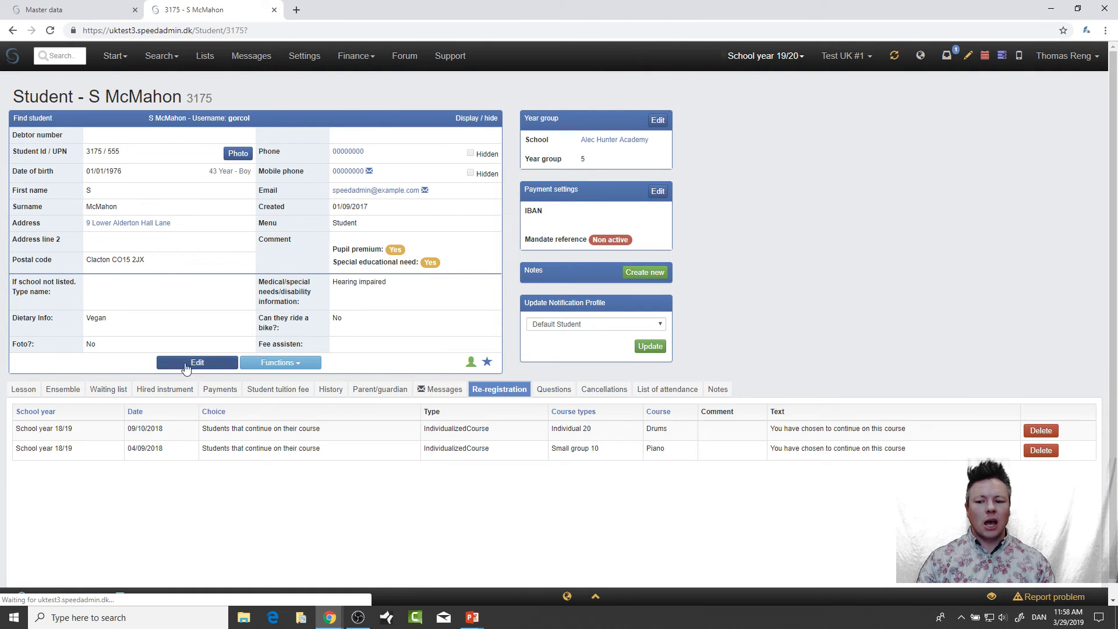
left_click(758, 58)
left_click(755, 113)
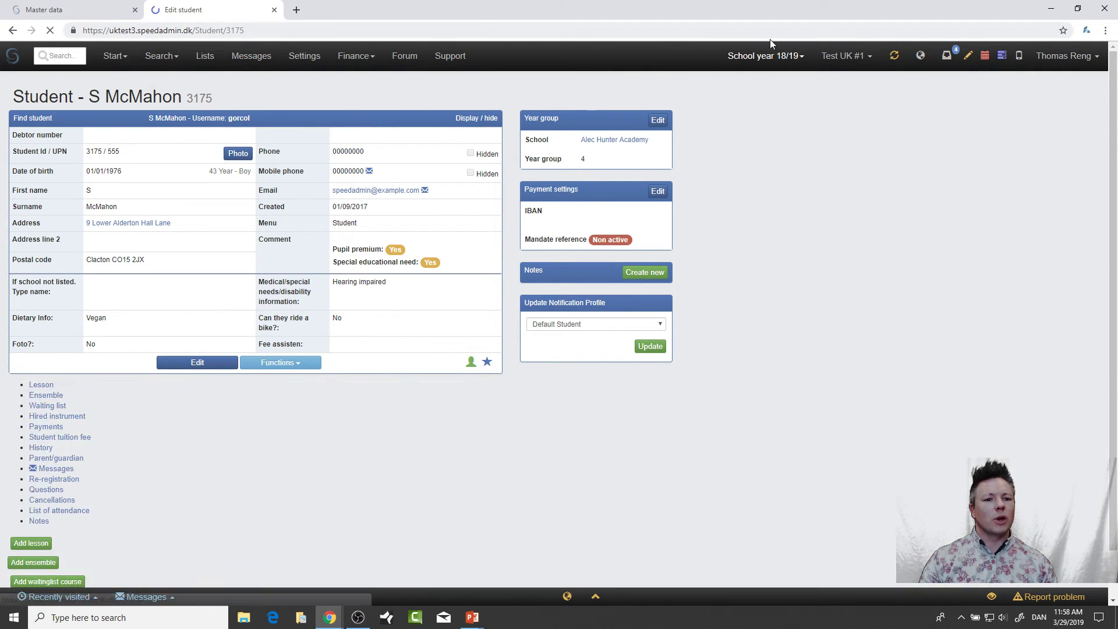
Start re-registering the student from the re-registration list and continue without selecting a school
left_click(442, 388)
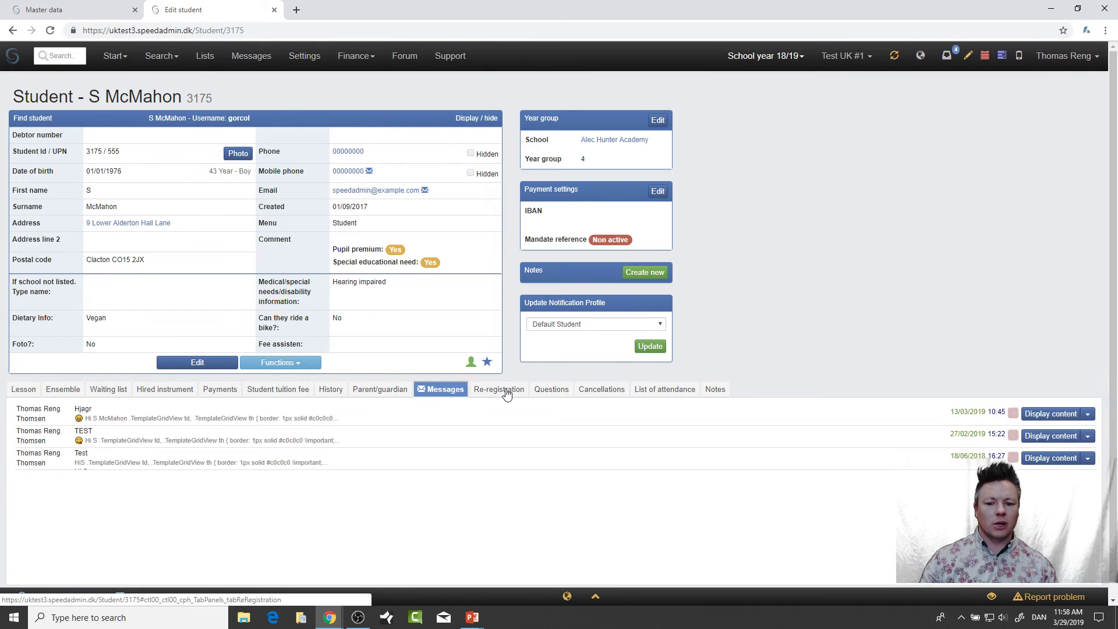
left_click(499, 389)
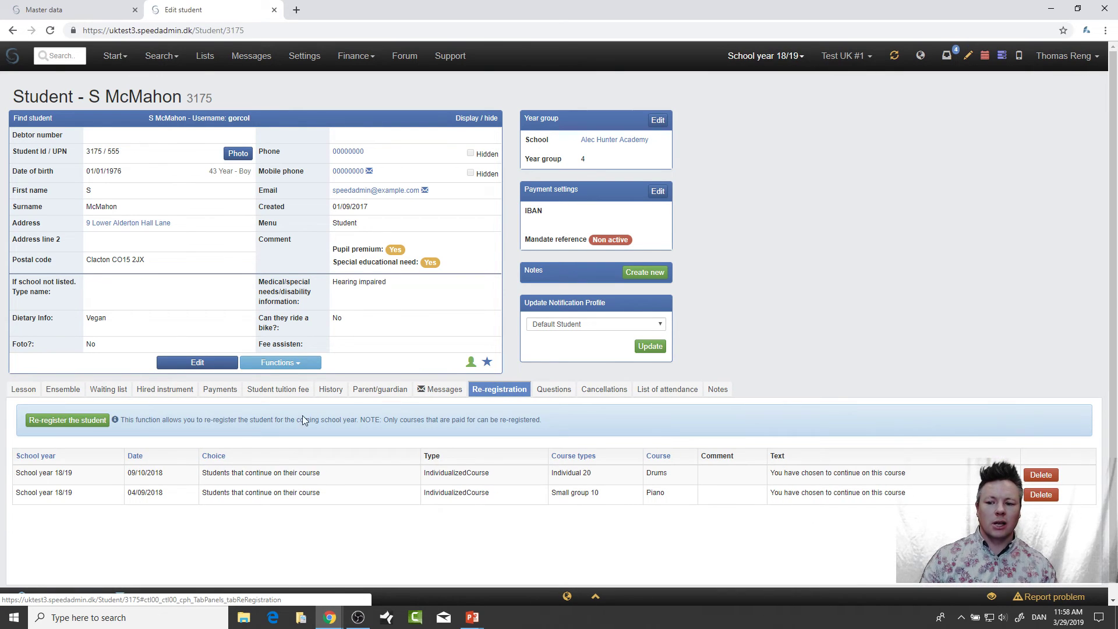
left_click(65, 430)
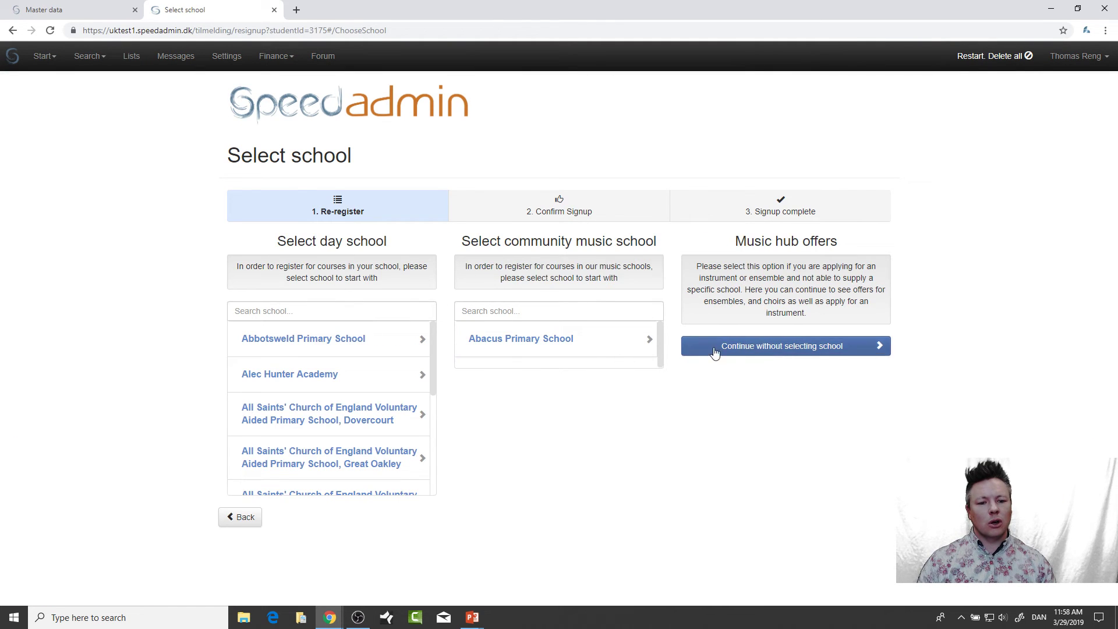
left_click(713, 349)
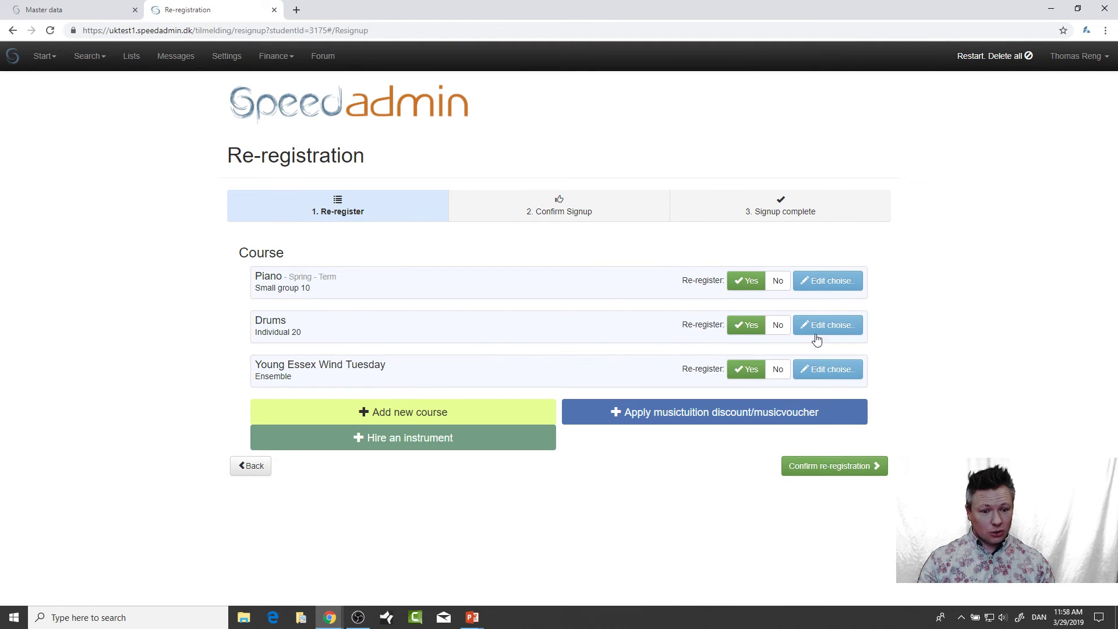
Confirm re-registration for Piano, Drums and Young Essex Wind Tuesday without comments, finish the sign-up, and display the student's re-registration list
left_click(814, 476)
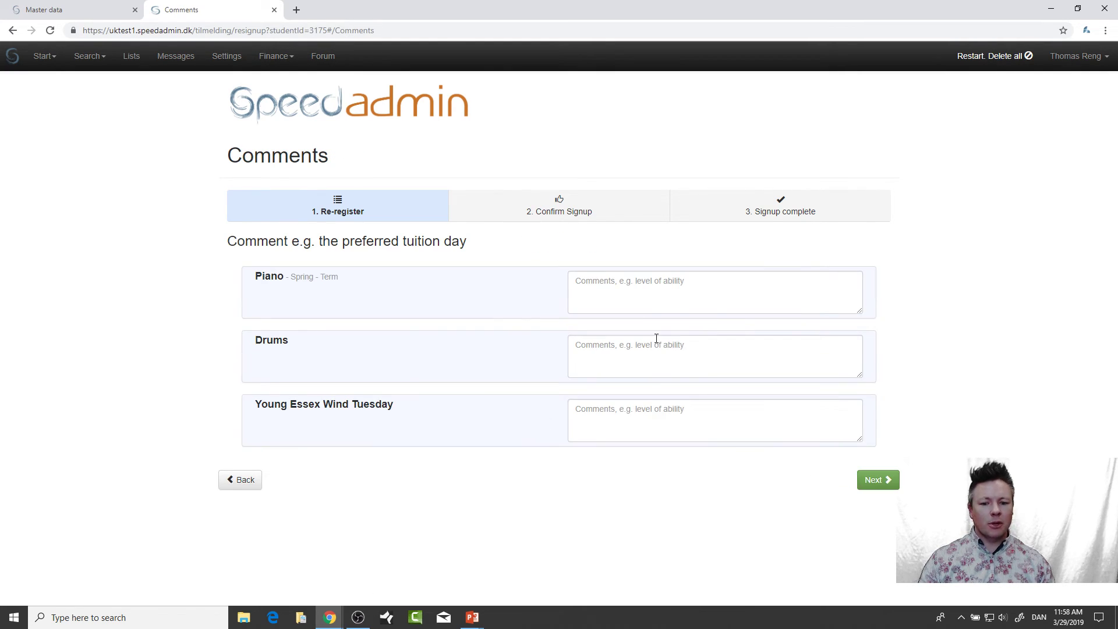
left_click(863, 476)
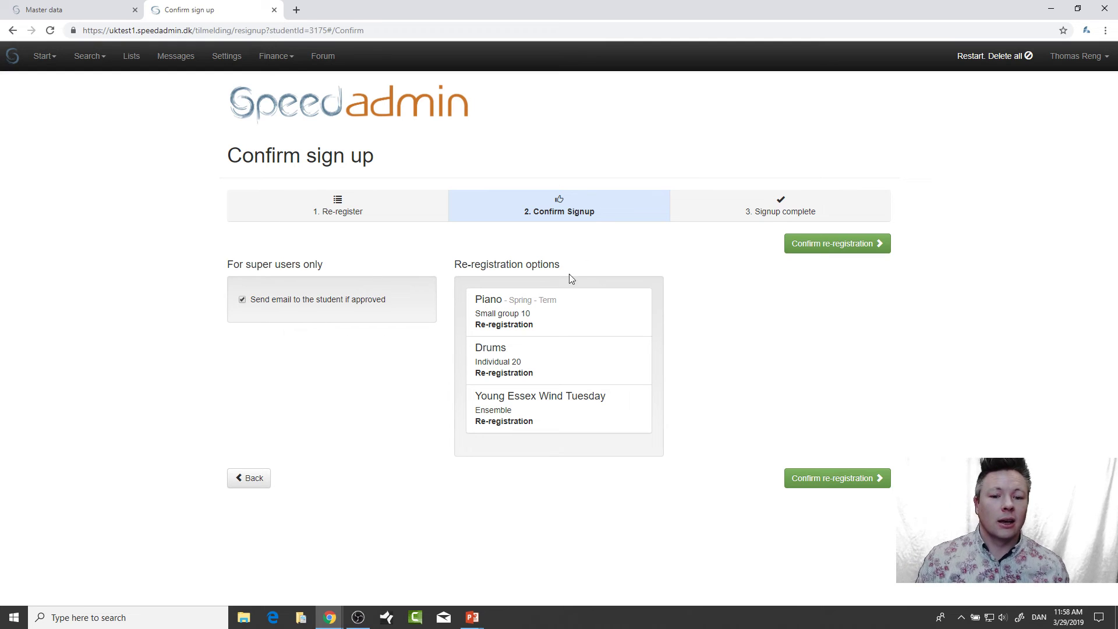
left_click(847, 478)
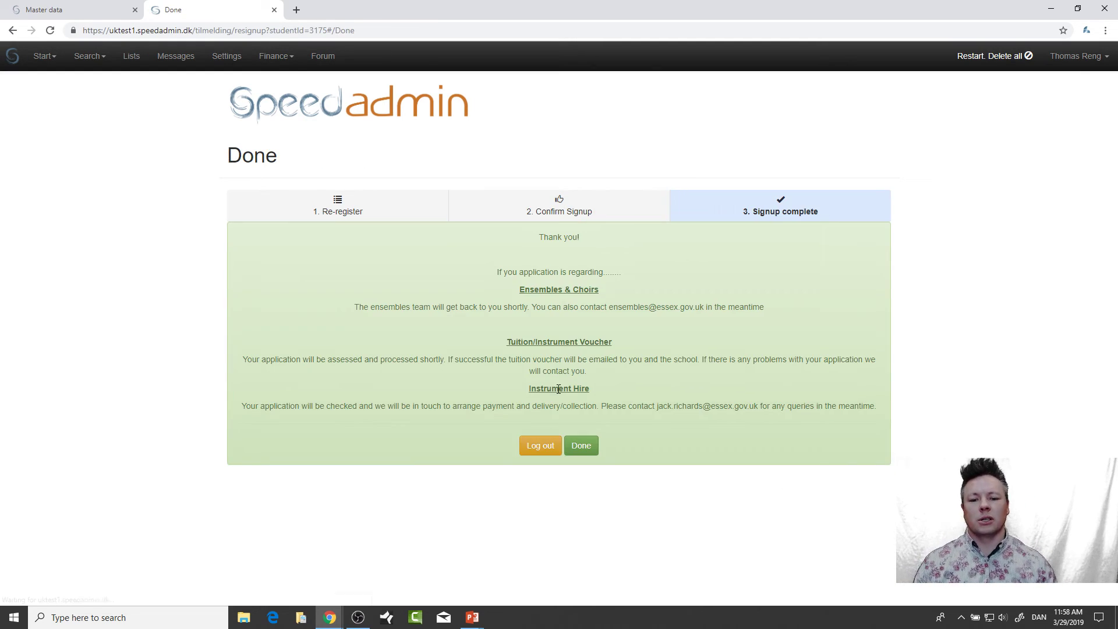
left_click(595, 453)
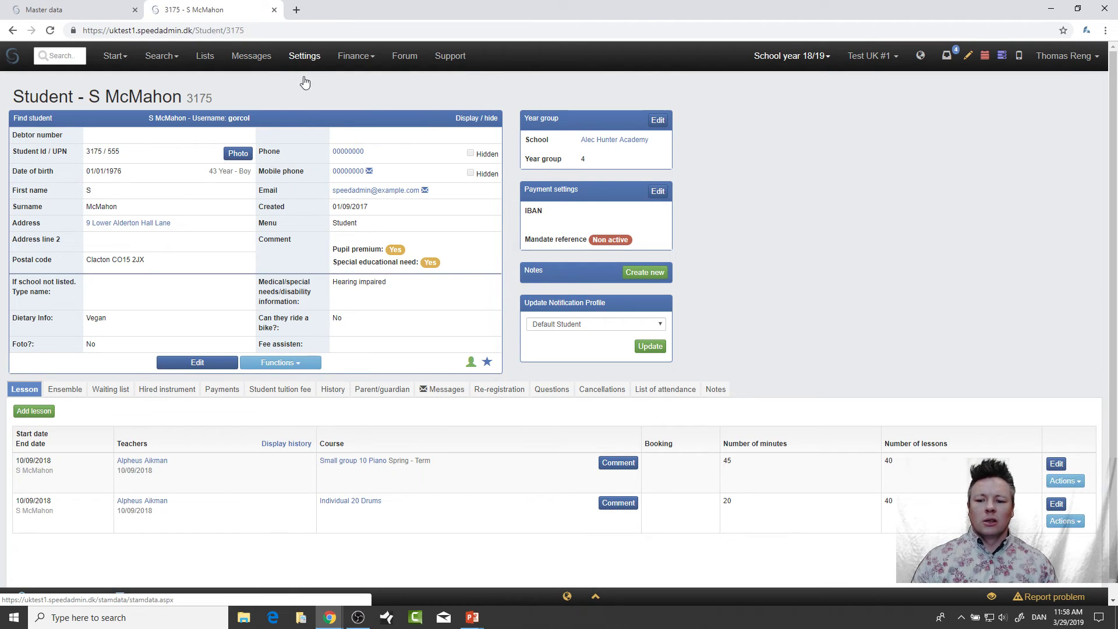
left_click(506, 390)
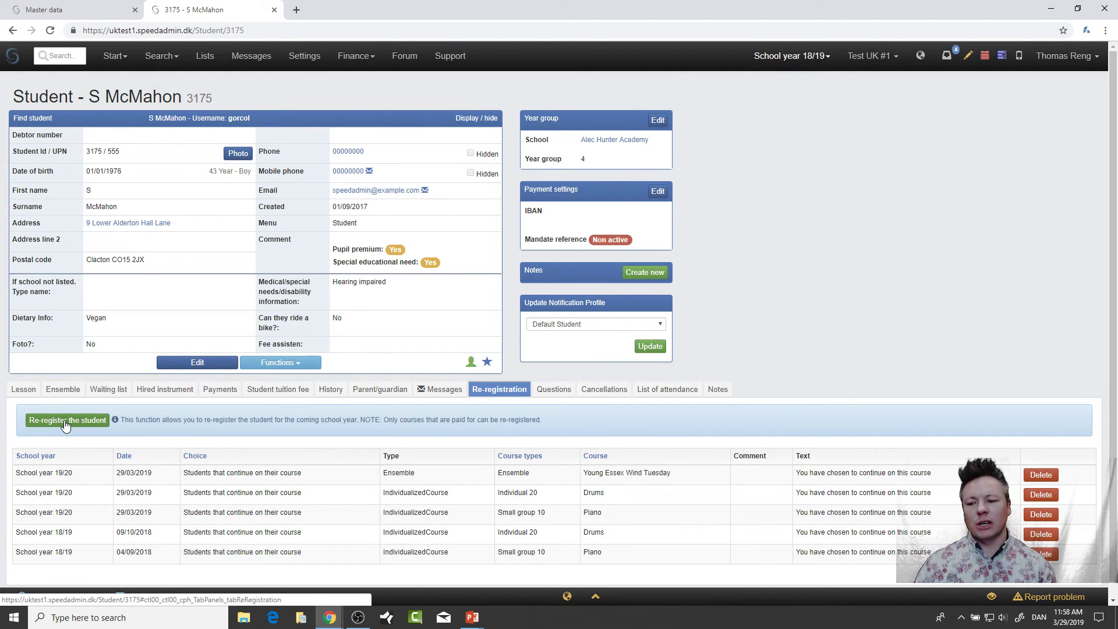
Switch to the PowerPoint slide show and advance to the "How much do you want to re-register?" slide
key("alt+Tab")
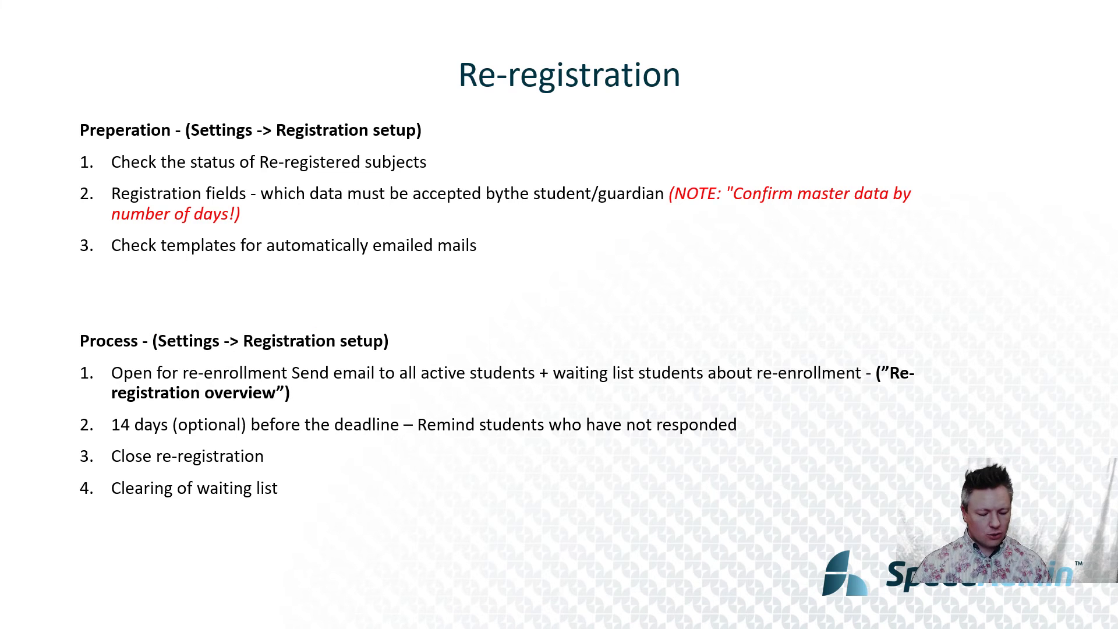
key("Right")
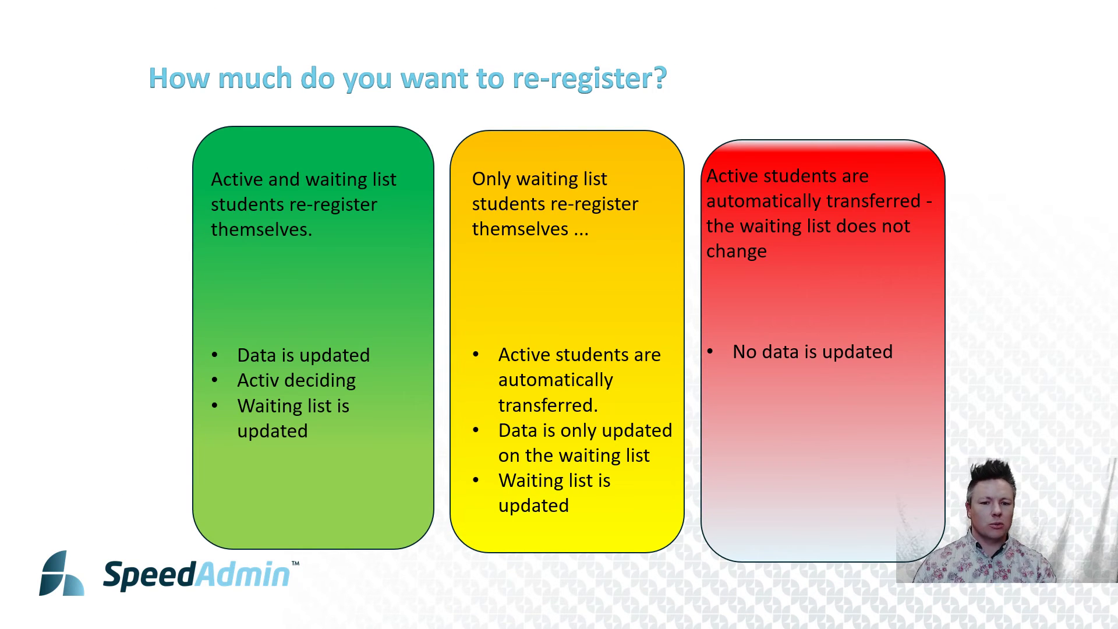
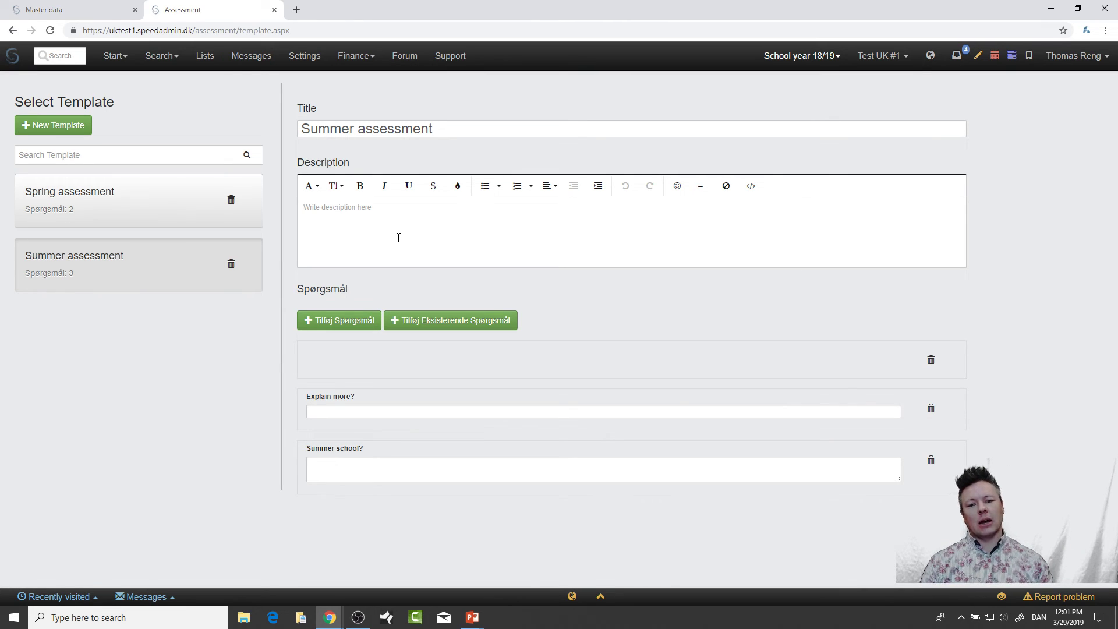
Change the institution to Trafford Music Service and view its Annual Music Report 2019 assessment template
left_click(884, 56)
type("trafford")
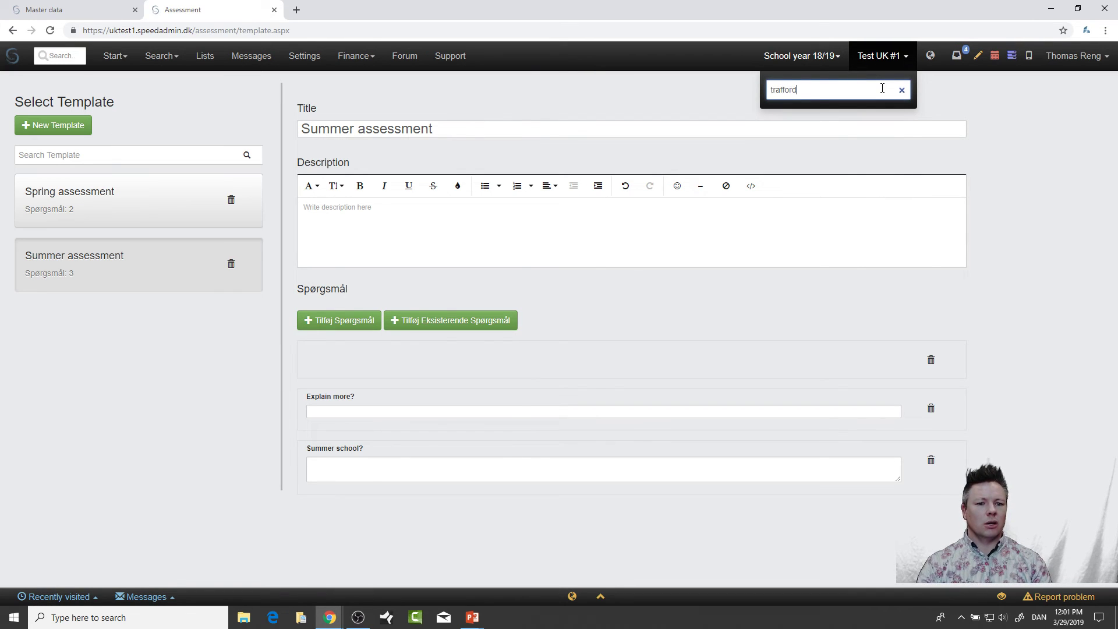
left_click(801, 114)
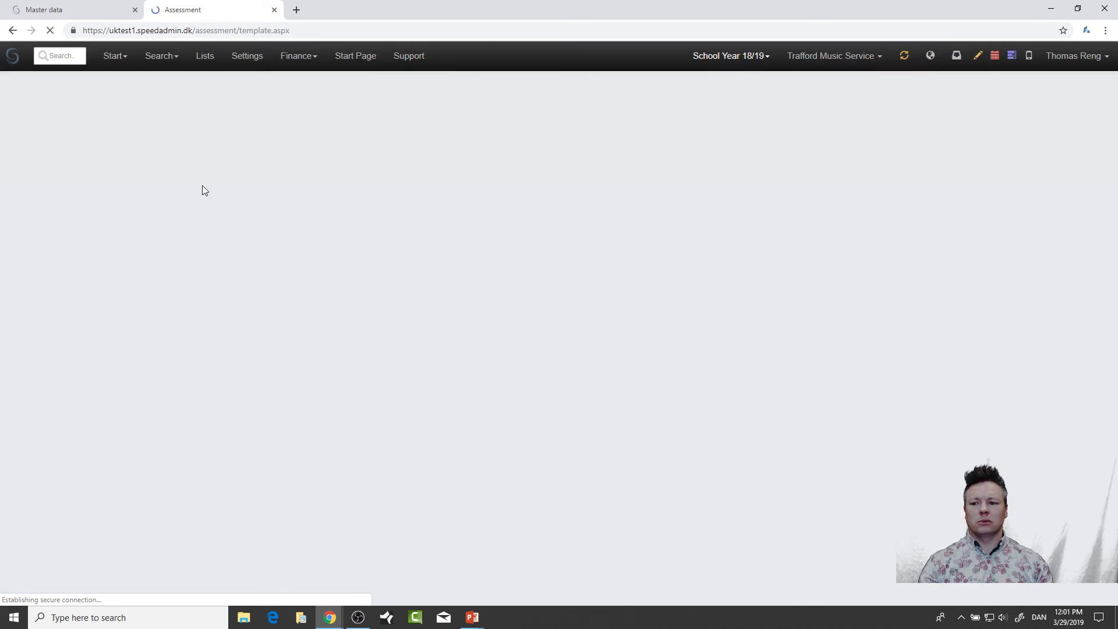
left_click(138, 205)
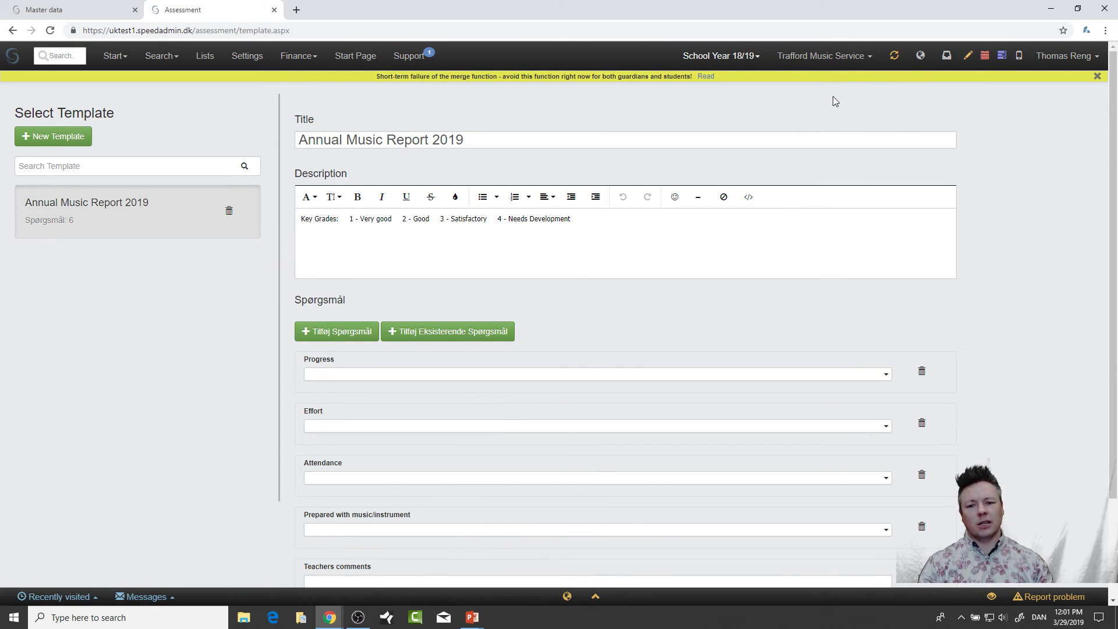
Change the institution to Lambeth Sounds to access its assessment templates
left_click(841, 63)
type("Ima")
double_click(799, 85)
type("Ia")
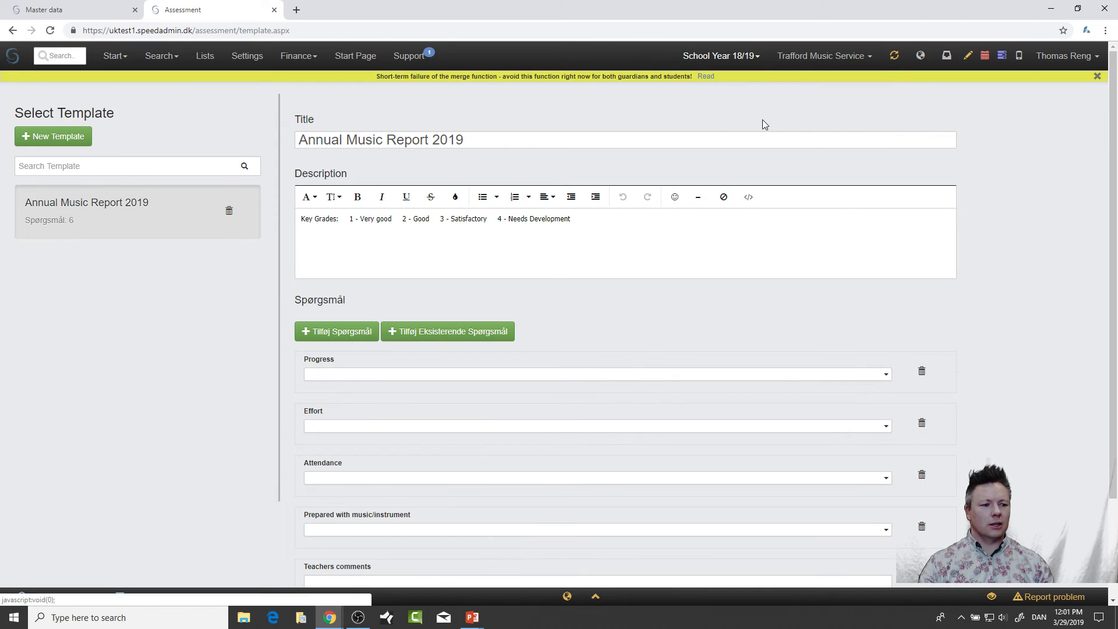
left_click(762, 120)
Examine the questions in the Band (Winds), Band (Strings), Play, SEN and Sing Pupil Report templates
left_click(140, 202)
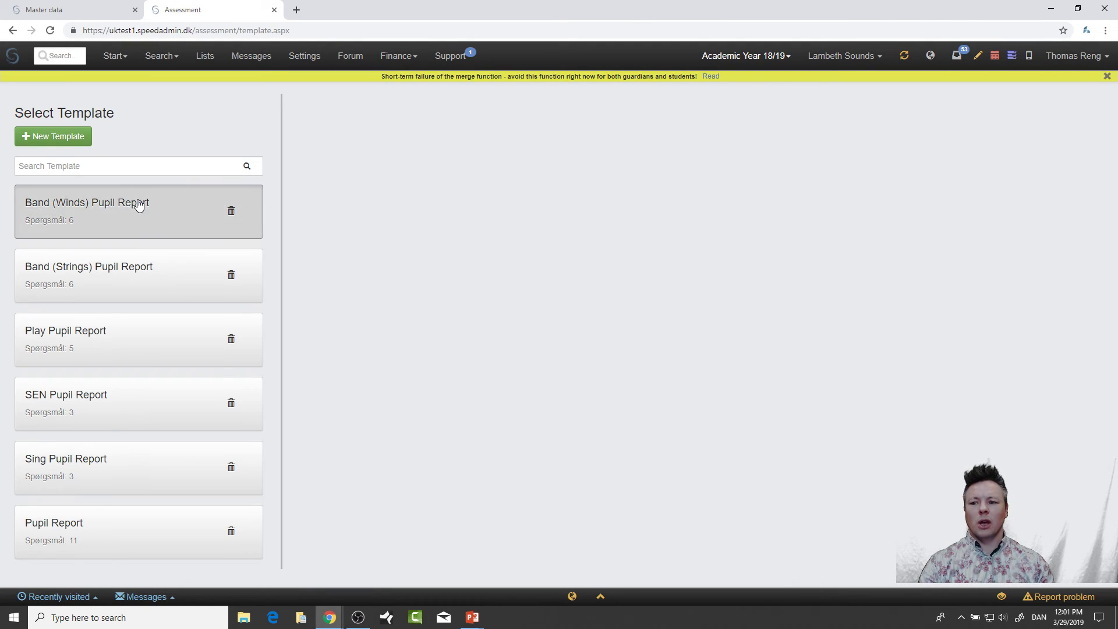
left_click(142, 282)
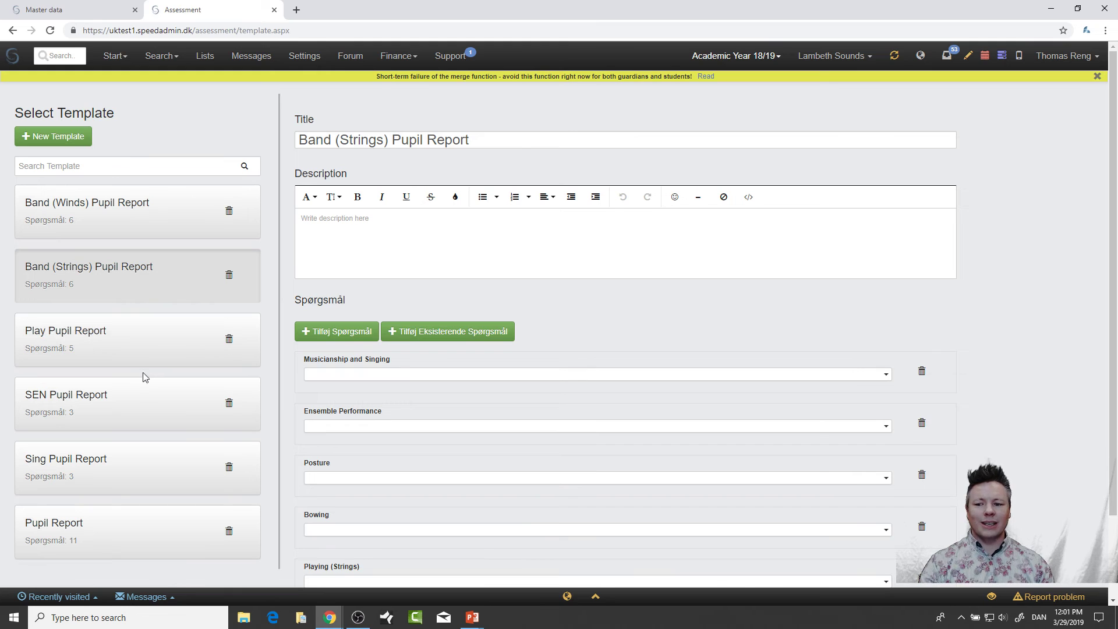
left_click(140, 394)
left_click(143, 356)
left_click(142, 410)
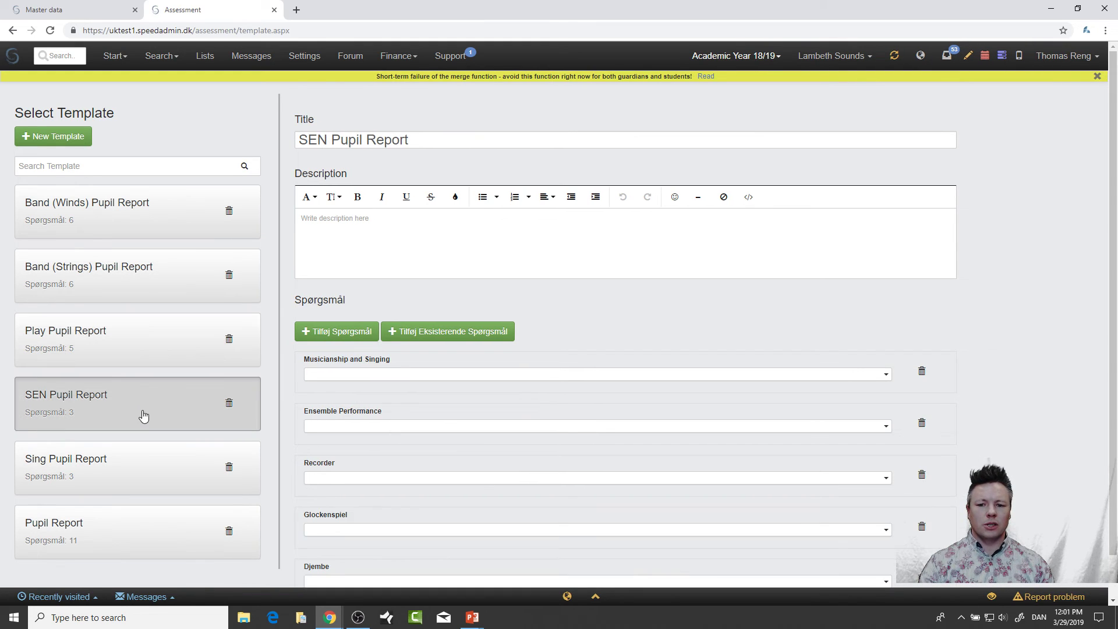
left_click(138, 488)
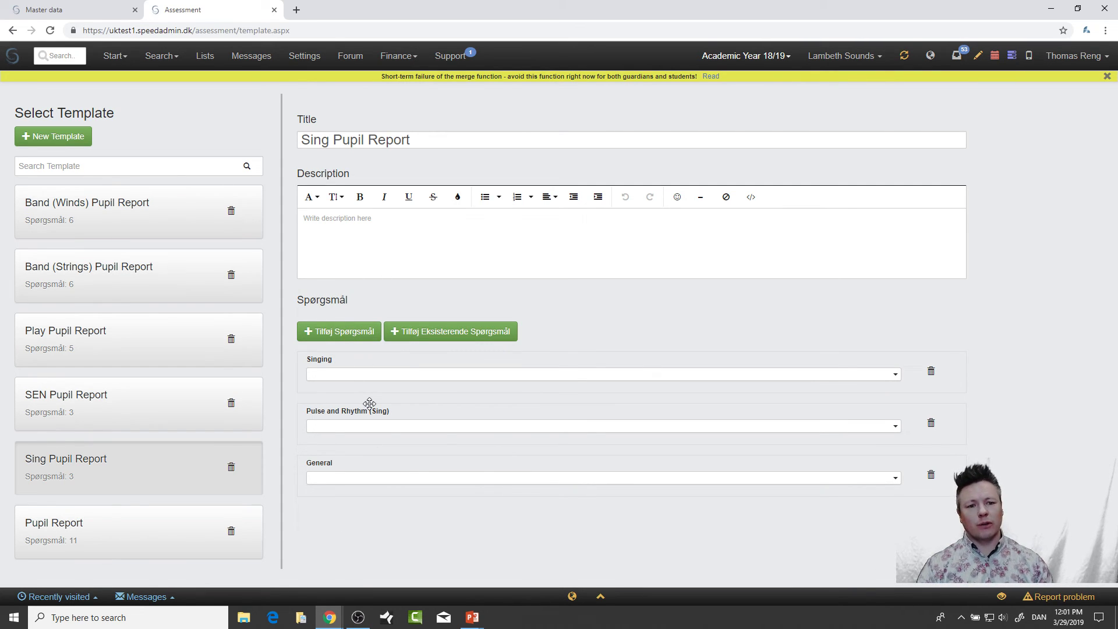
Return to the Test UK #1 institution and review its Spring assessment and Summer assessment templates
left_click(841, 56)
type("uk")
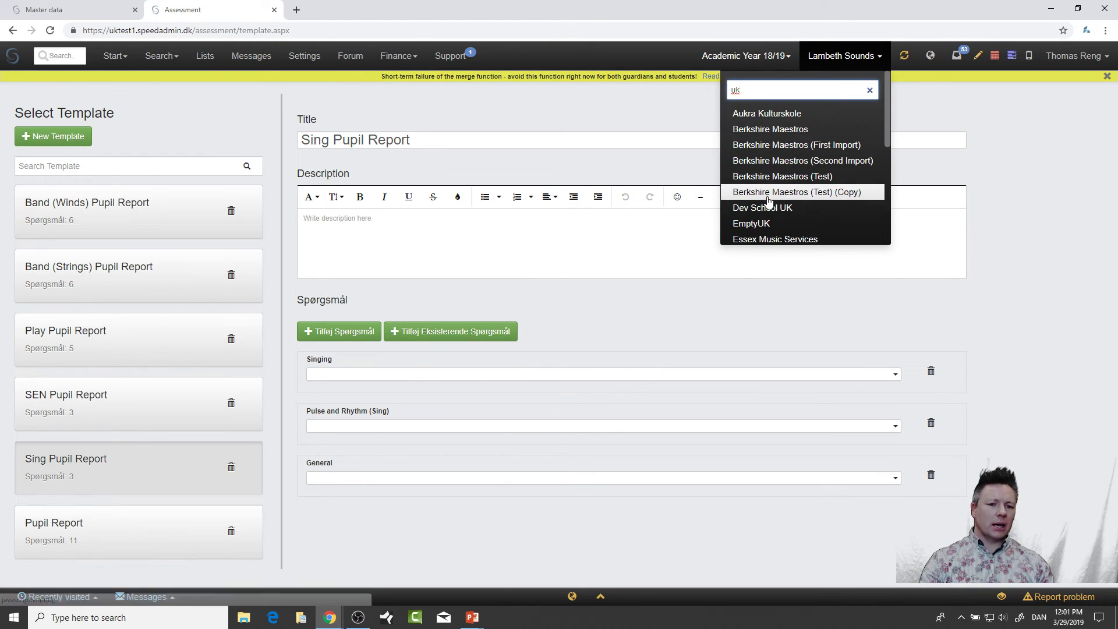
scroll(768, 200, "down", 3)
scroll(780, 216, "down", 2)
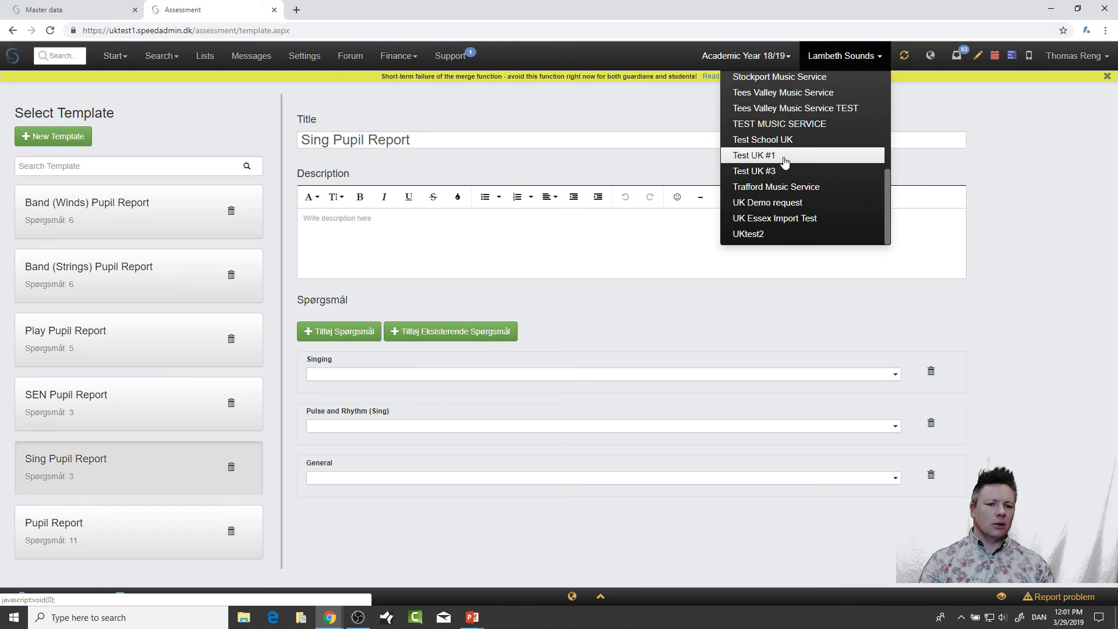
left_click(784, 159)
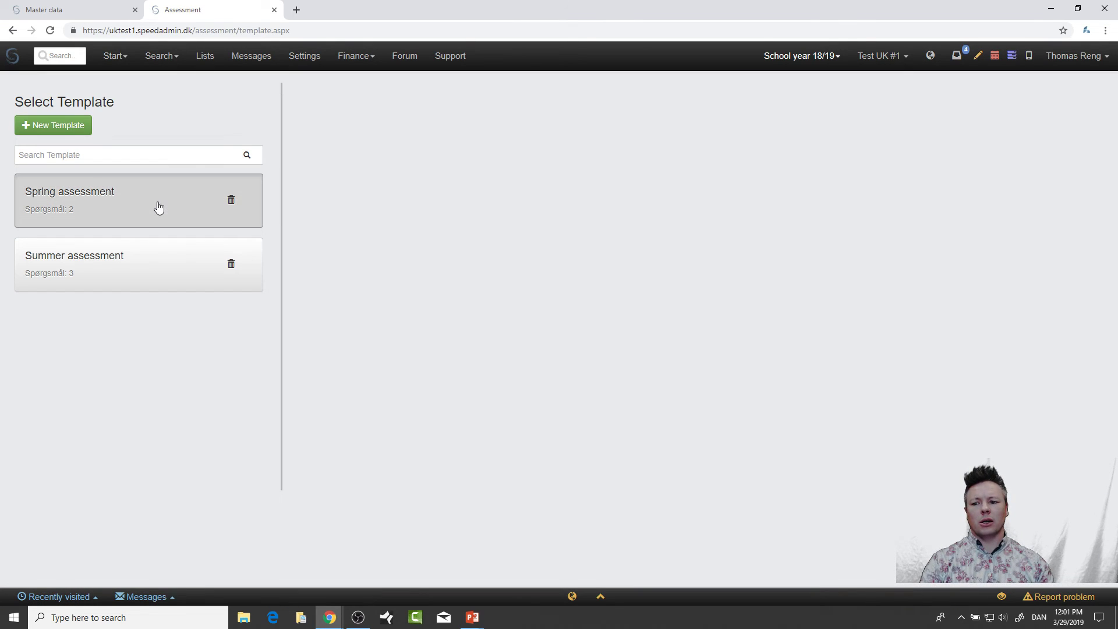
left_click(158, 207)
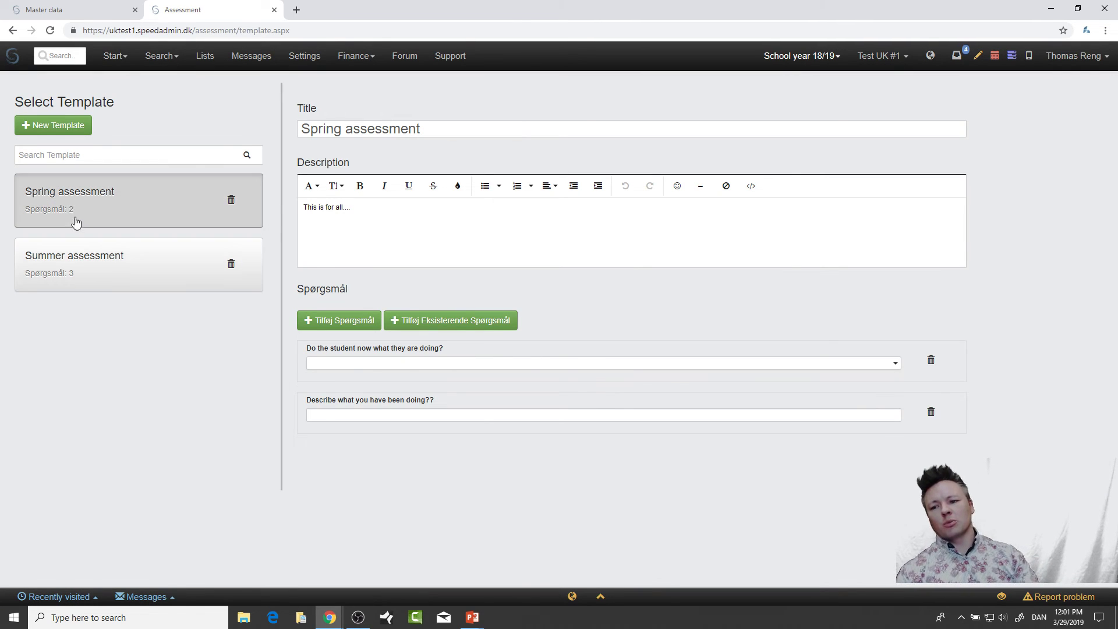
left_click(67, 263)
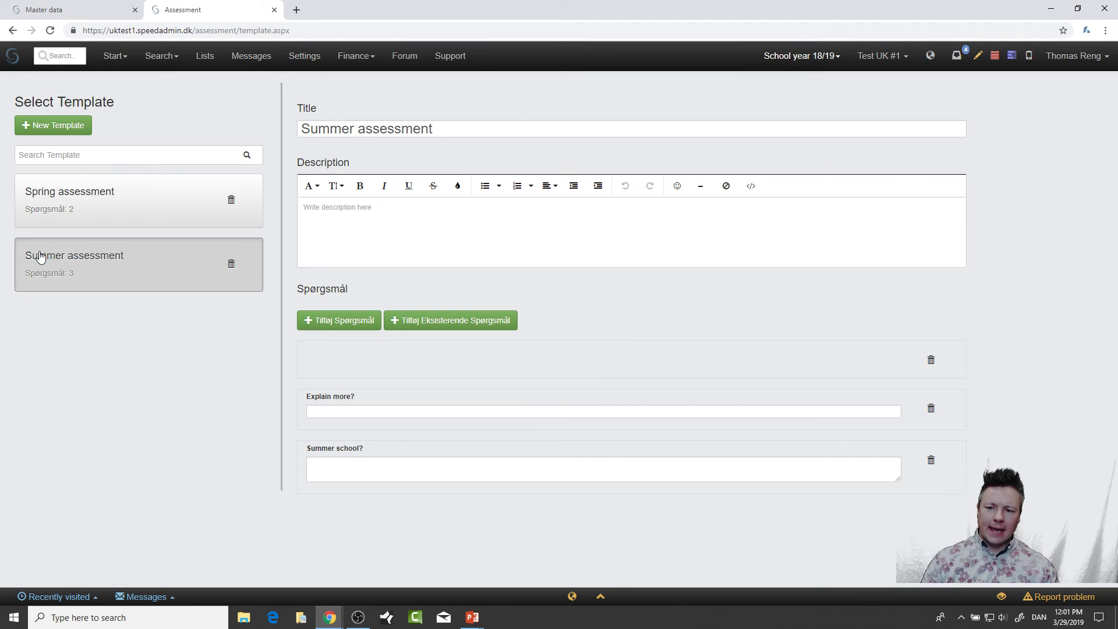
Open the second teacher record among the recently visited teachers and users, and log in as that teacher
left_click(162, 58)
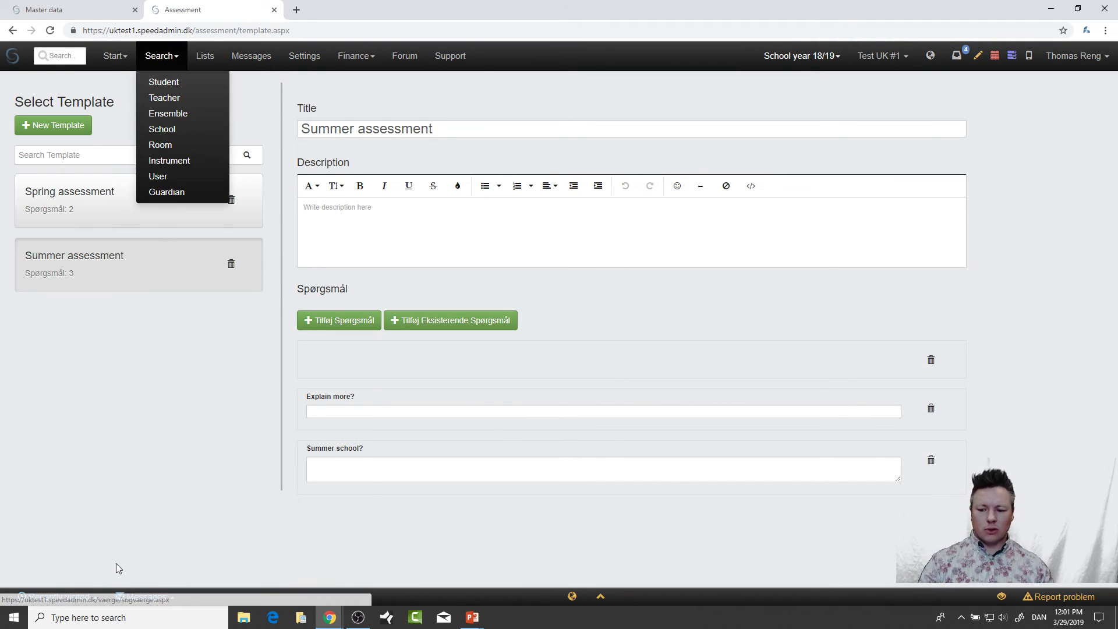
left_click(119, 595)
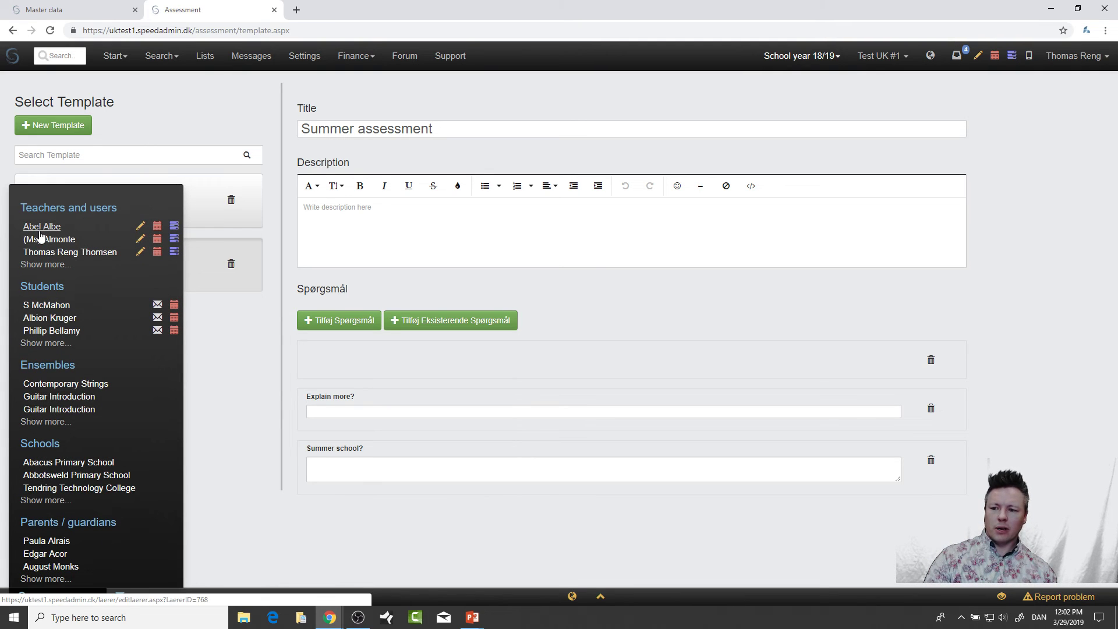
left_click(44, 240)
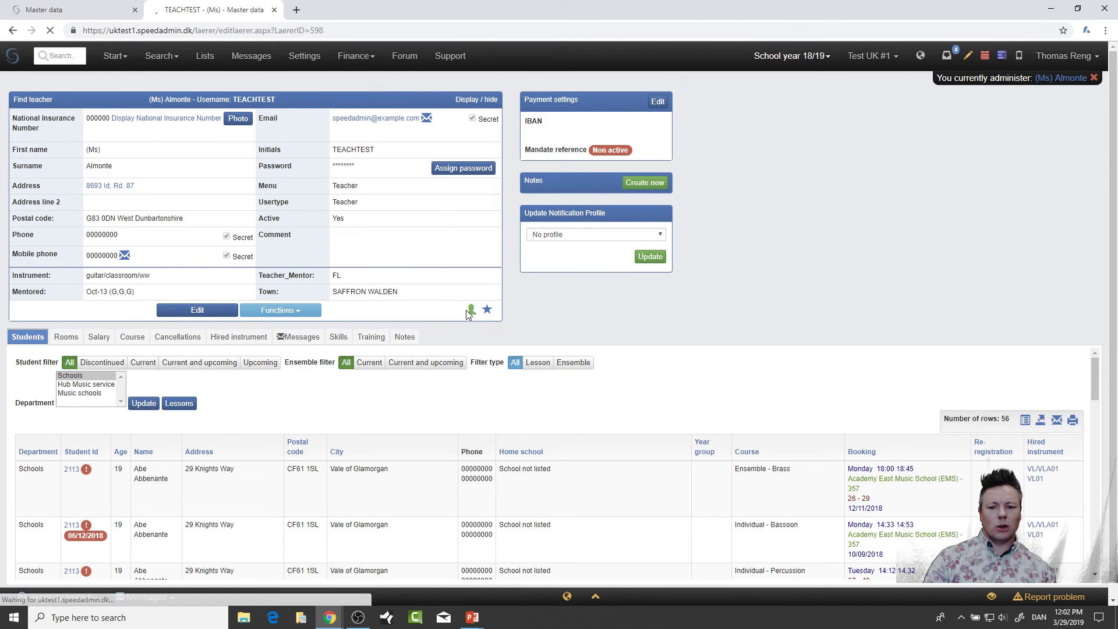
left_click(472, 309)
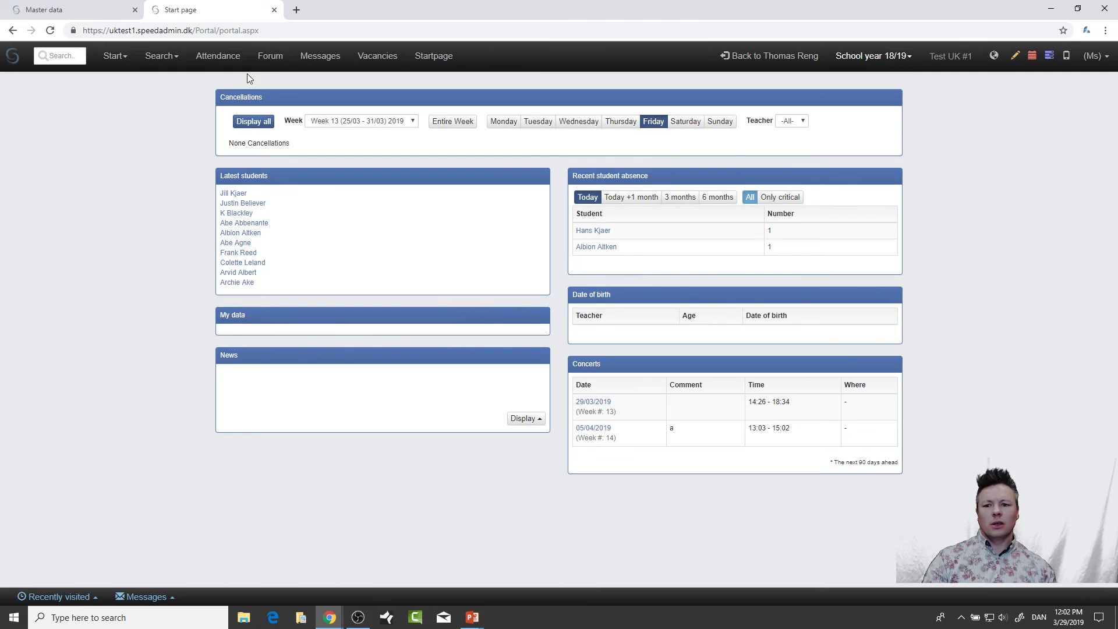
Look through the teacher's available menu entries and open the teacher's Messages page
left_click(155, 55)
left_click(113, 55)
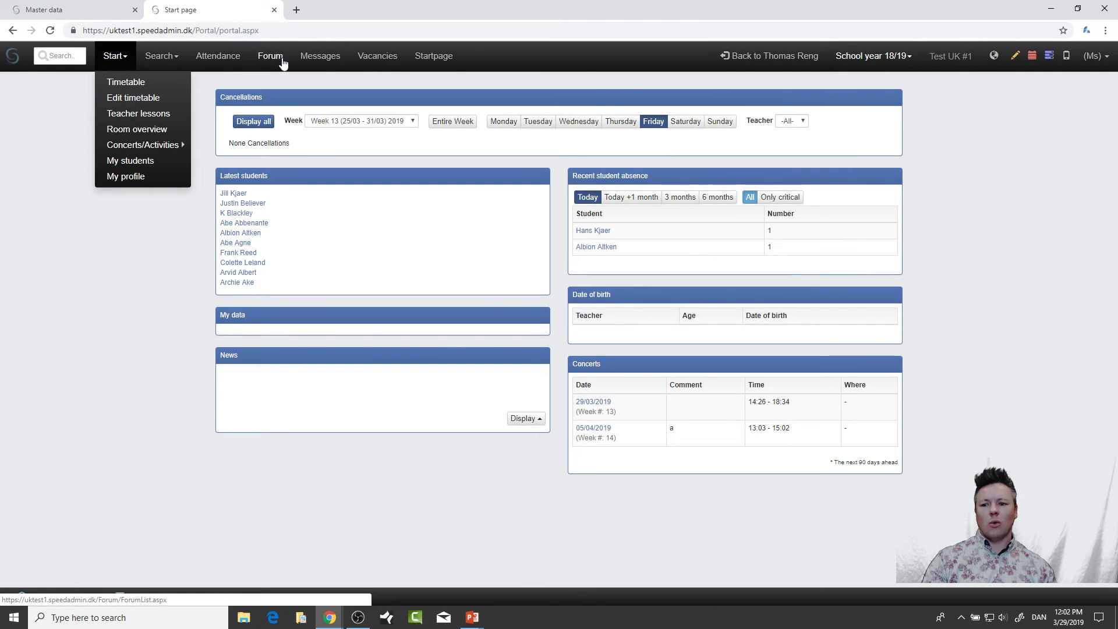
left_click(329, 62)
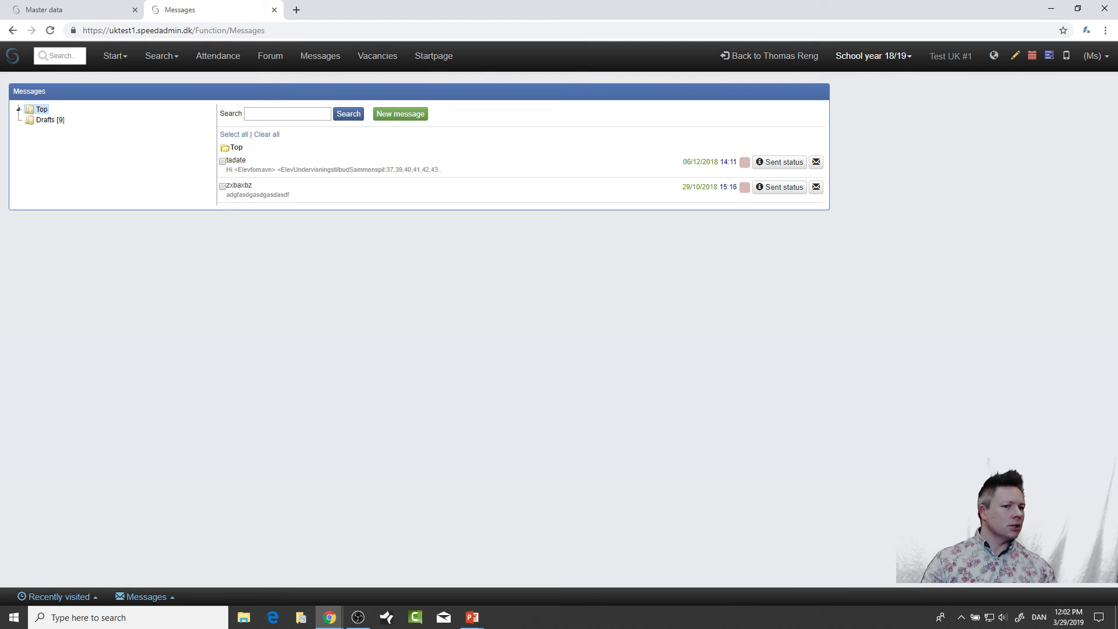
left_click(296, 11)
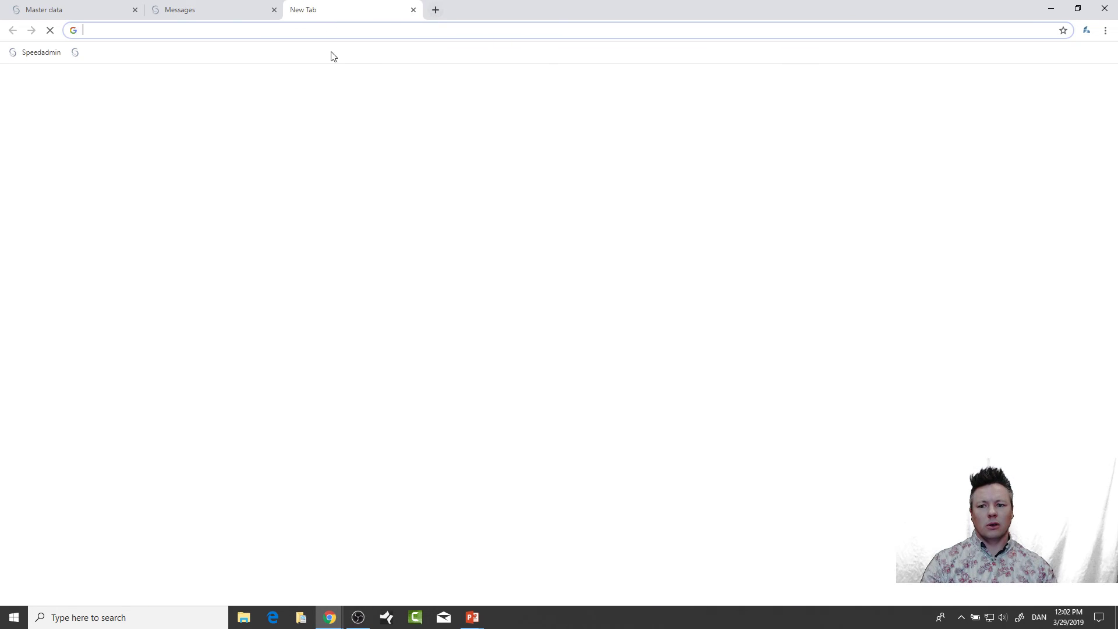
Return to the administrator account and open the menu items of the Teacher menu in the settings
left_click(243, 12)
left_click(768, 56)
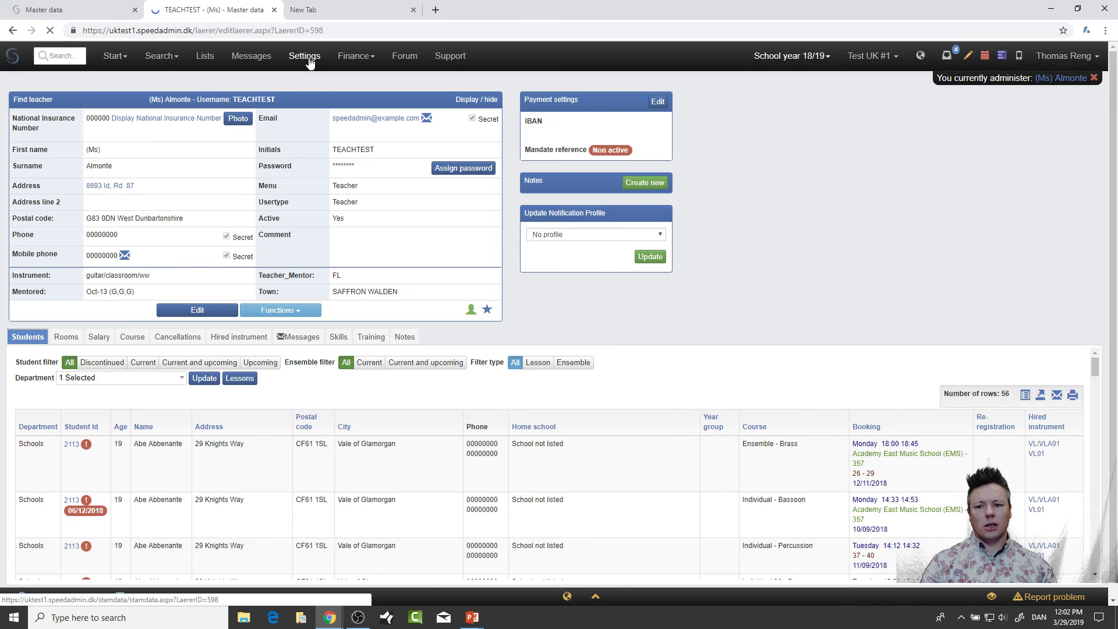
left_click(304, 56)
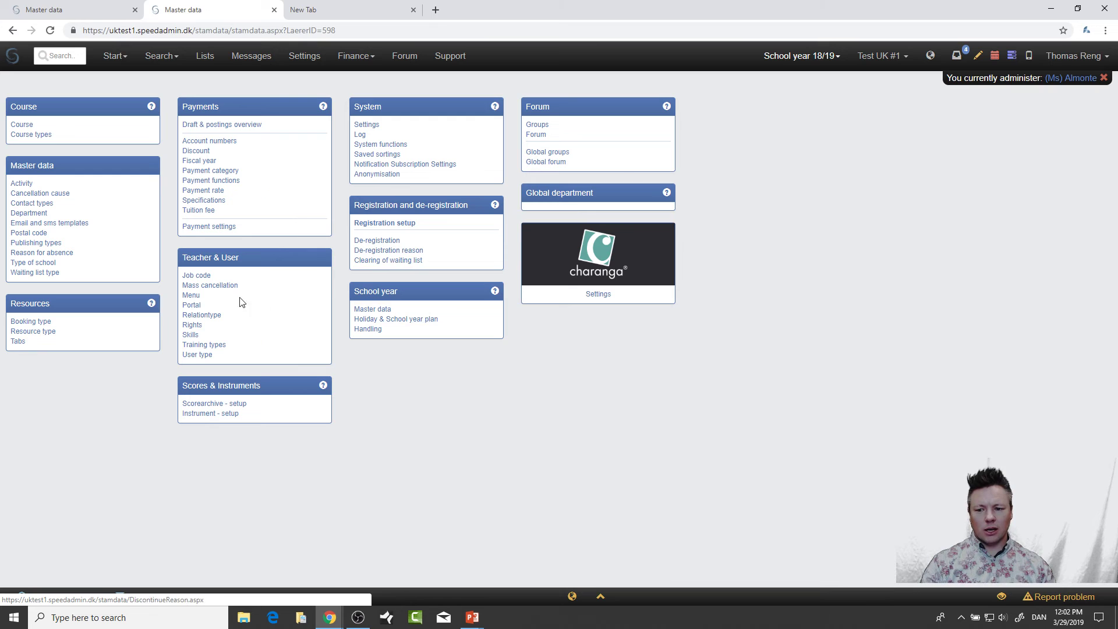
left_click(192, 295)
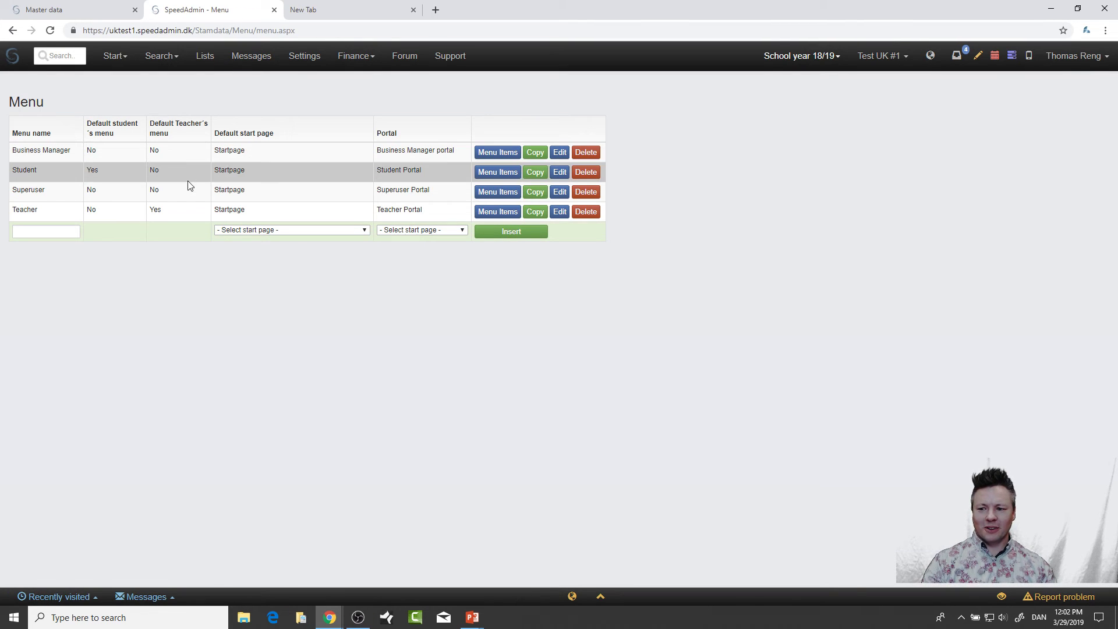
left_click(504, 212)
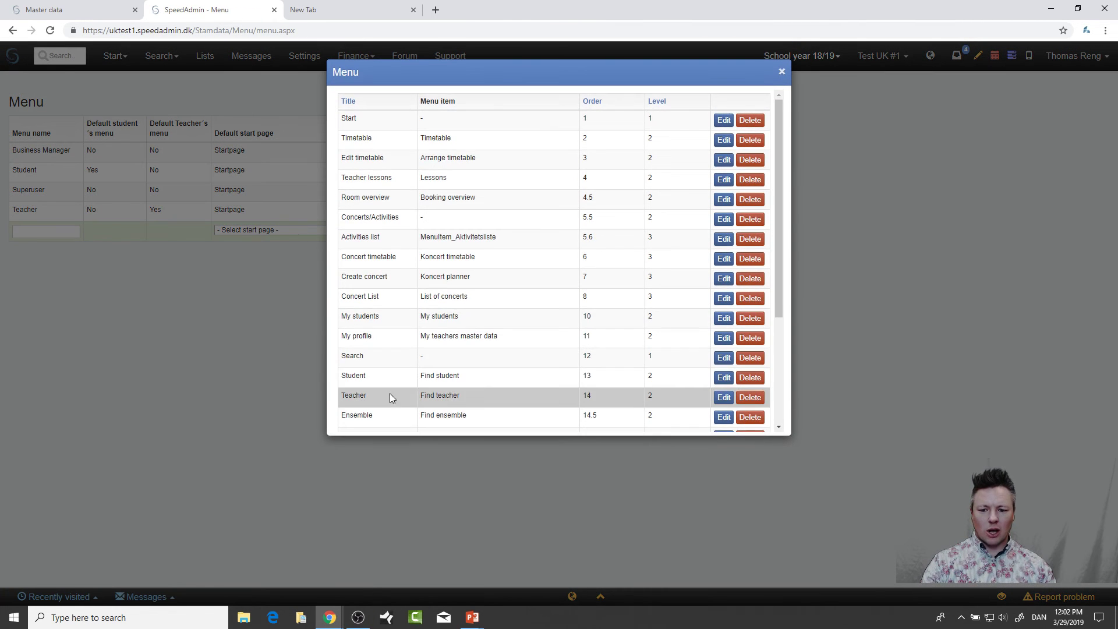
Fill in a new Teacher menu item titled Assessment and link it to MenuItem_Assessment Teacher Part
scroll(387, 401, "down", 3)
left_click(365, 411)
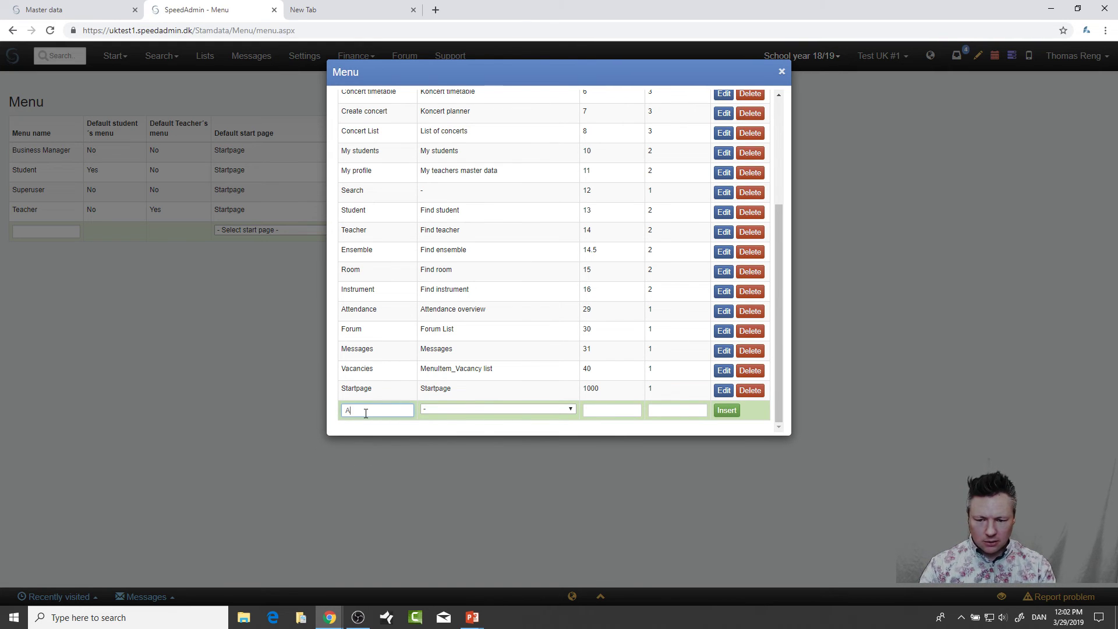
type("Assessment")
key("Tab")
key("m")
left_click(439, 410)
scroll(504, 464, "up", 3)
scroll(504, 464, "down", 10)
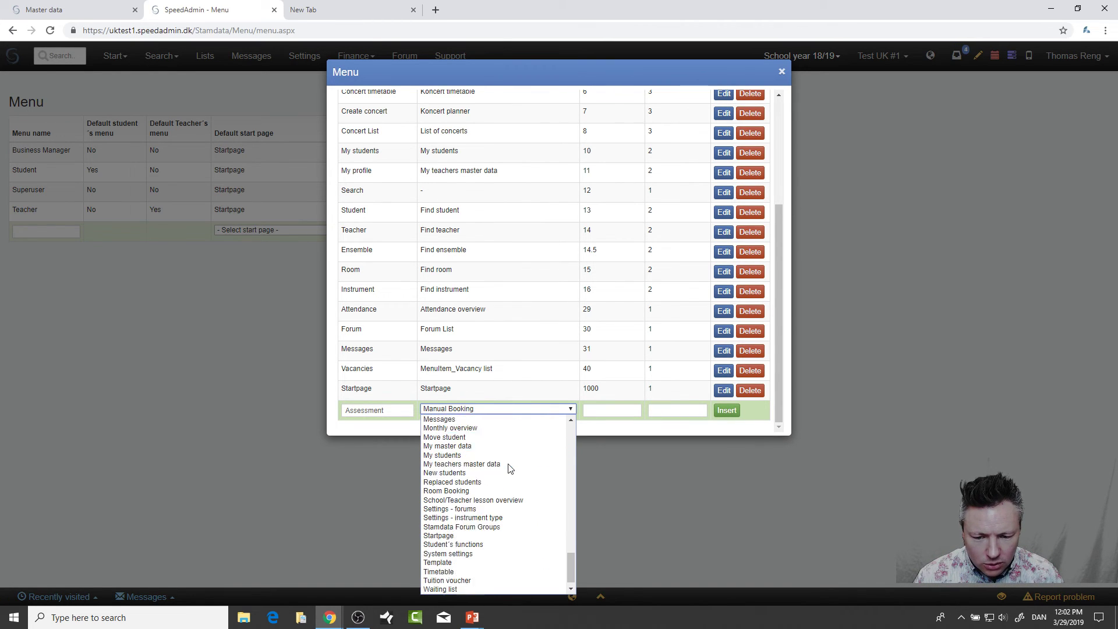
scroll(507, 469, "up", 6)
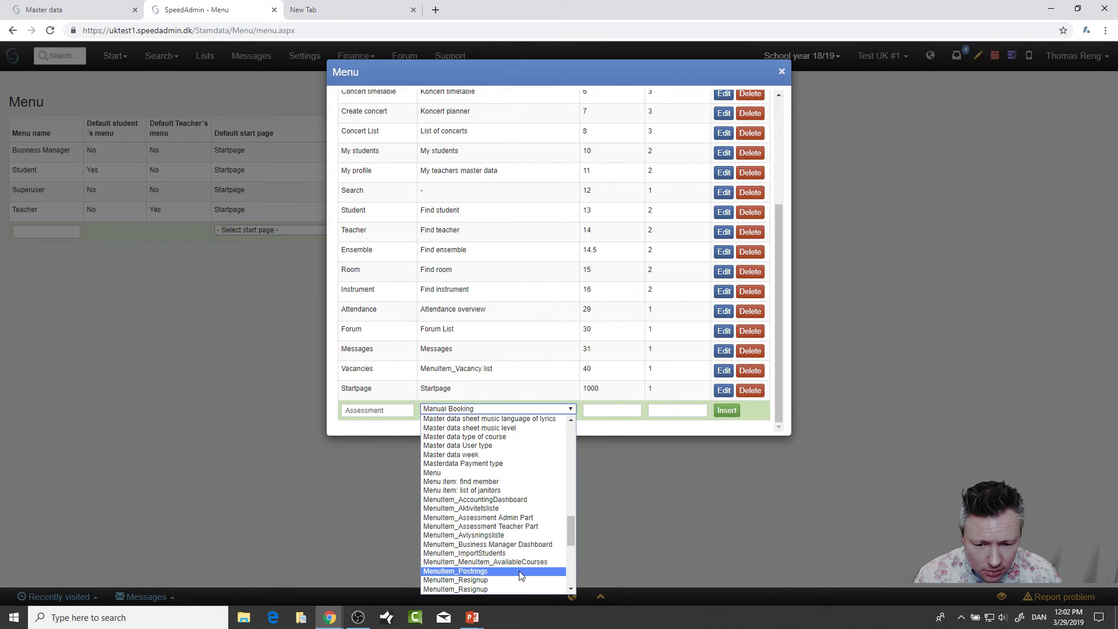
left_click(531, 526)
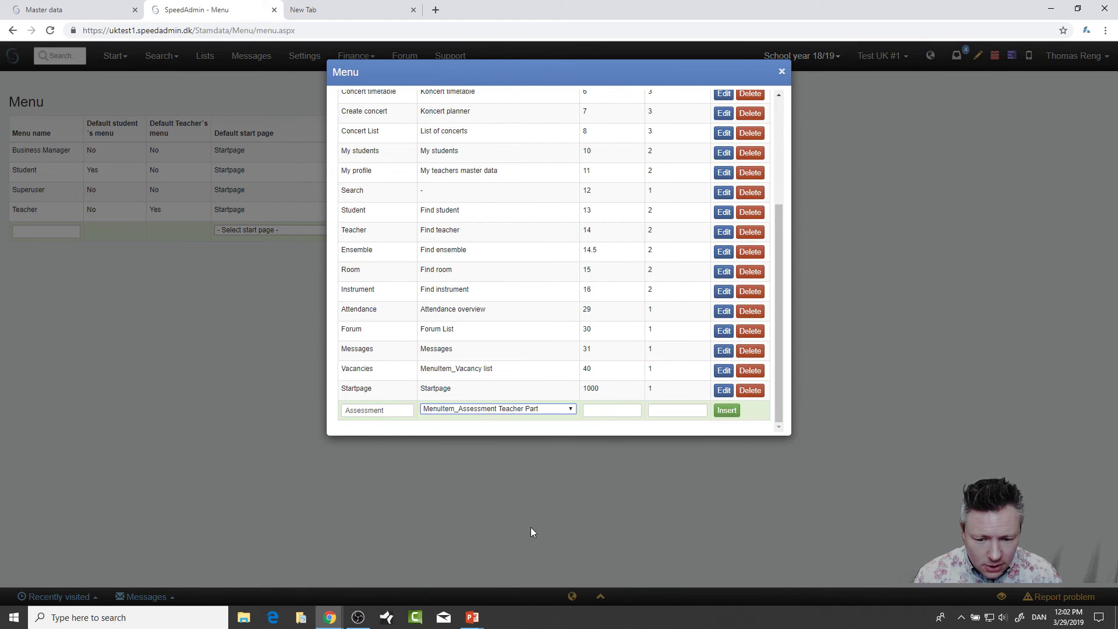
Give the new menu item order 41 and level 1, insert it and close the menu item list
left_click(614, 411)
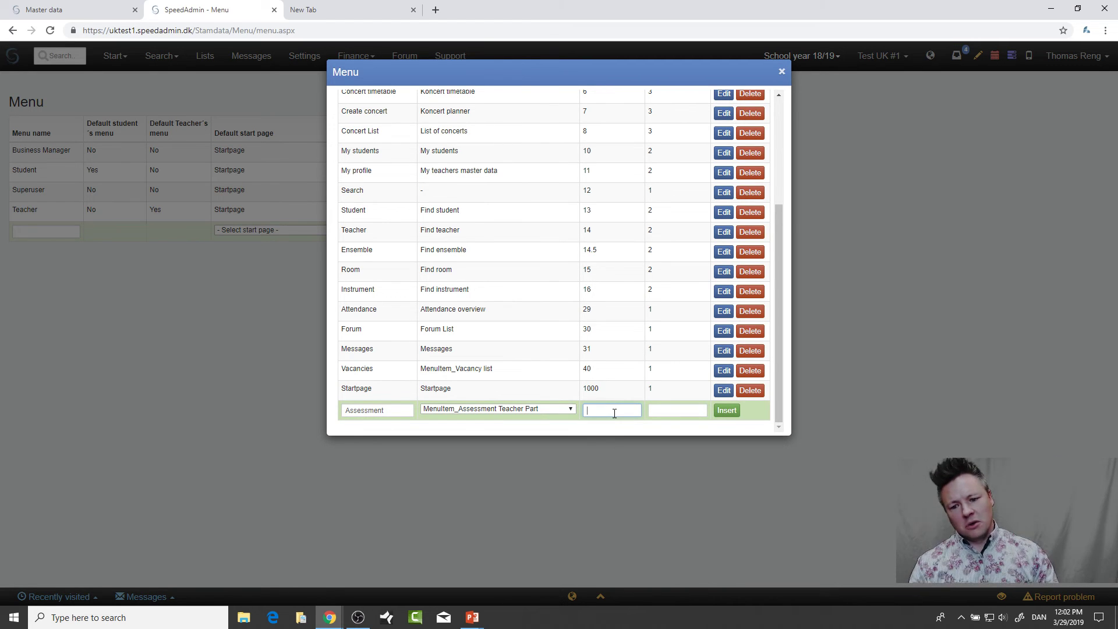
key("Tab")
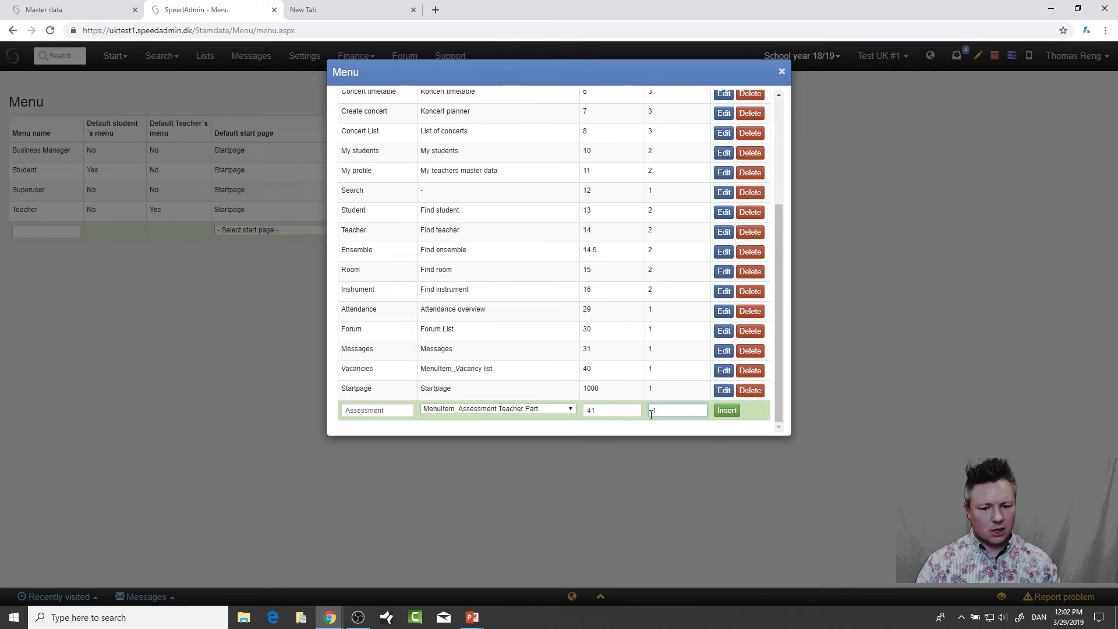
left_click(728, 411)
left_click(781, 72)
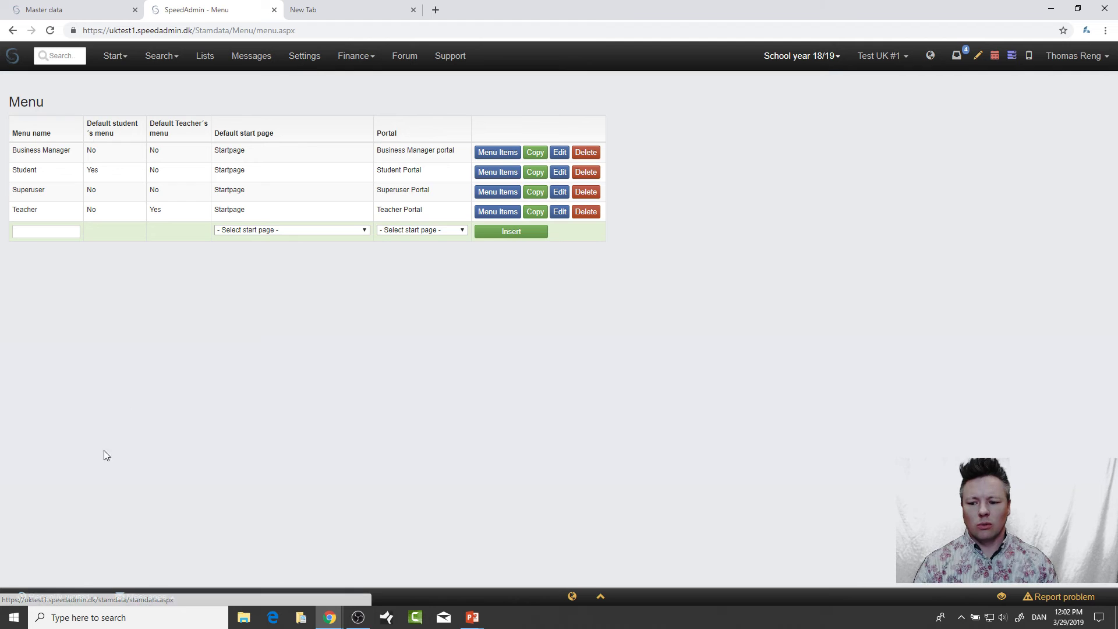
Reopen the recently visited teacher record, log in as that teacher and open the Assessment page
left_click(73, 599)
left_click(50, 226)
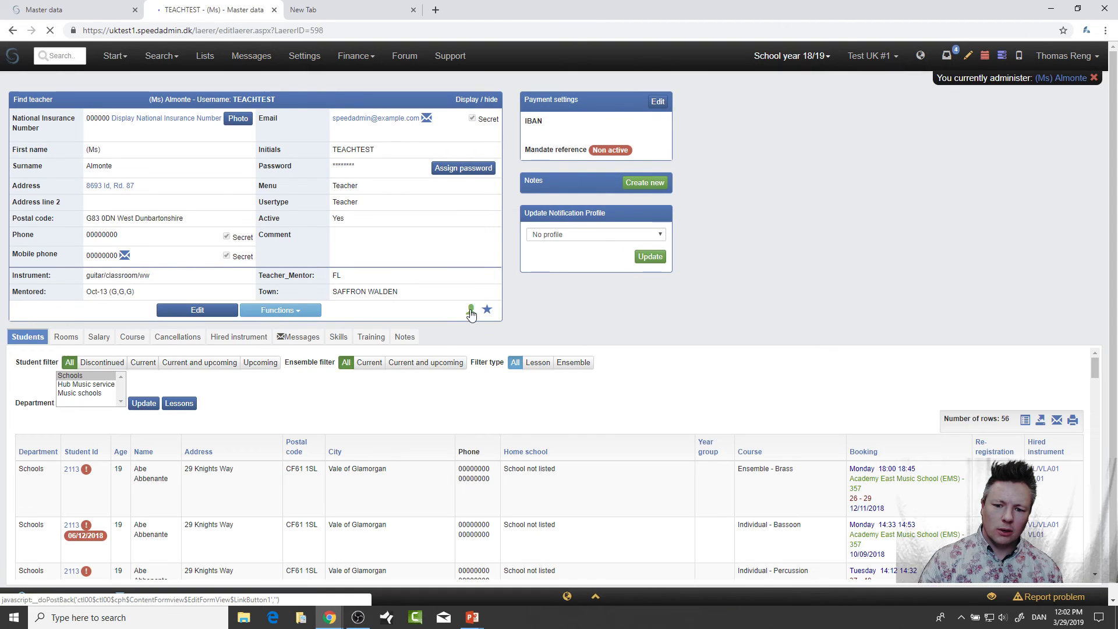
left_click(470, 311)
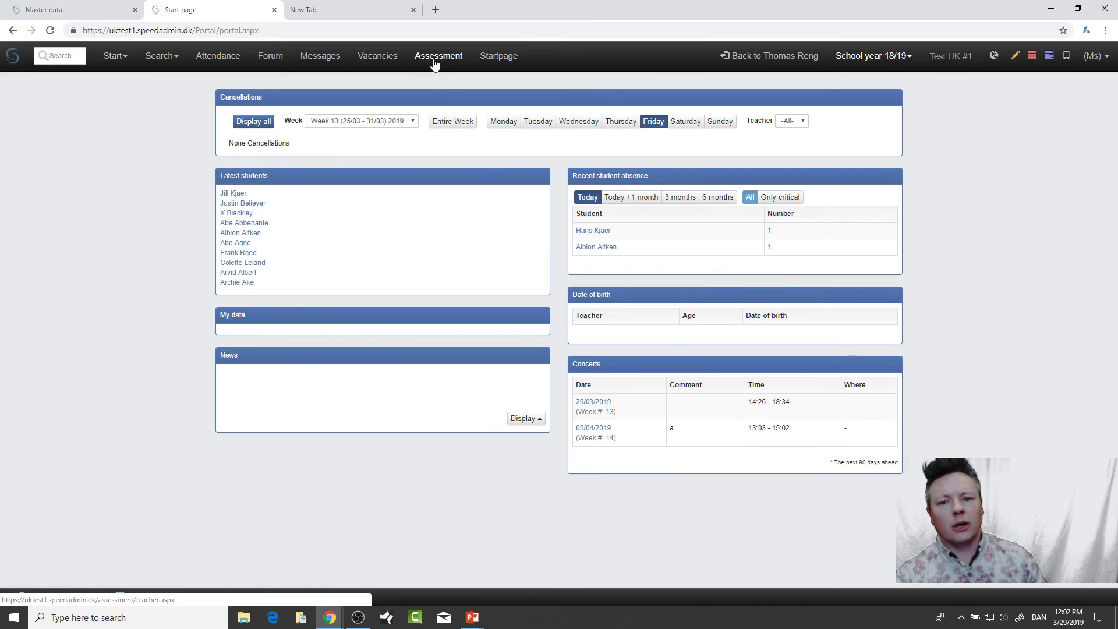
left_click(434, 63)
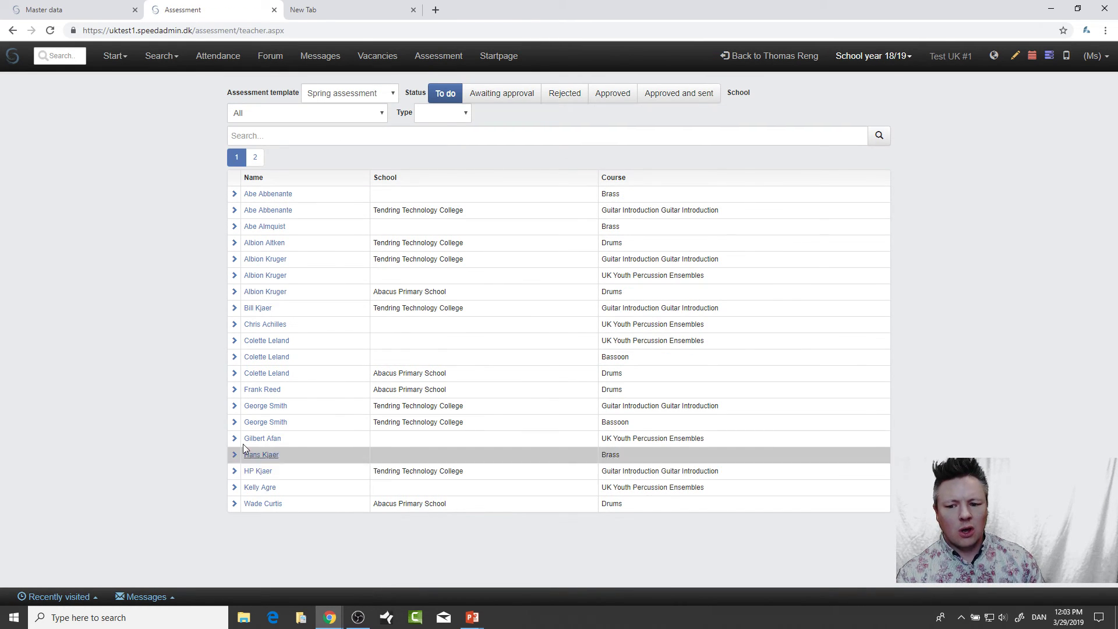
Filter the teacher's to-do assessments by the Lesson type and by the Ensemble type
left_click(442, 113)
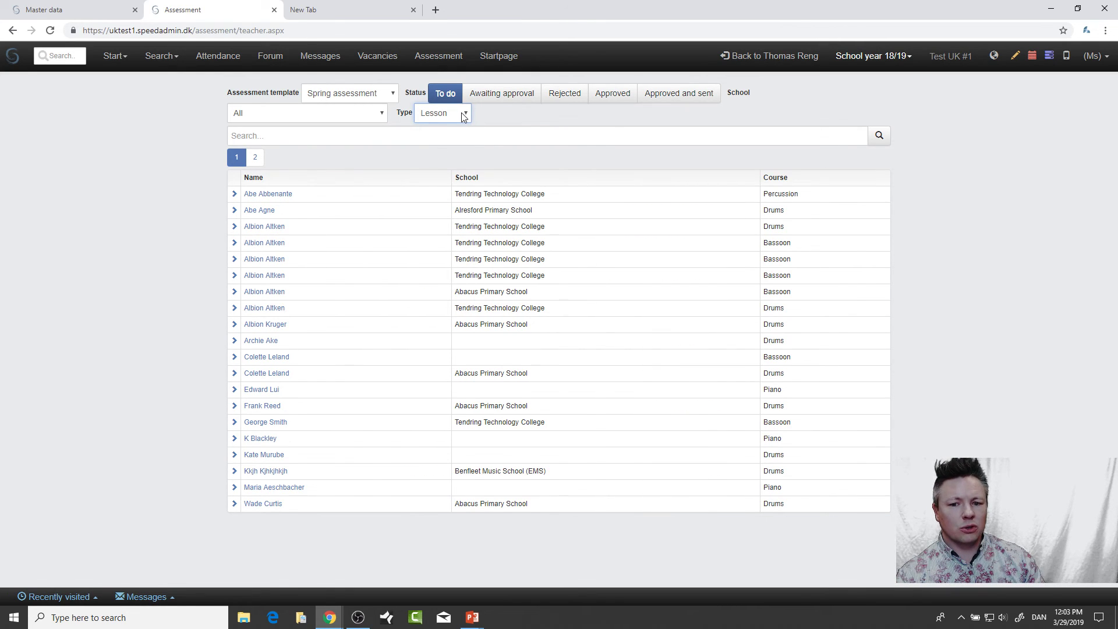
left_click(462, 115)
left_click(451, 149)
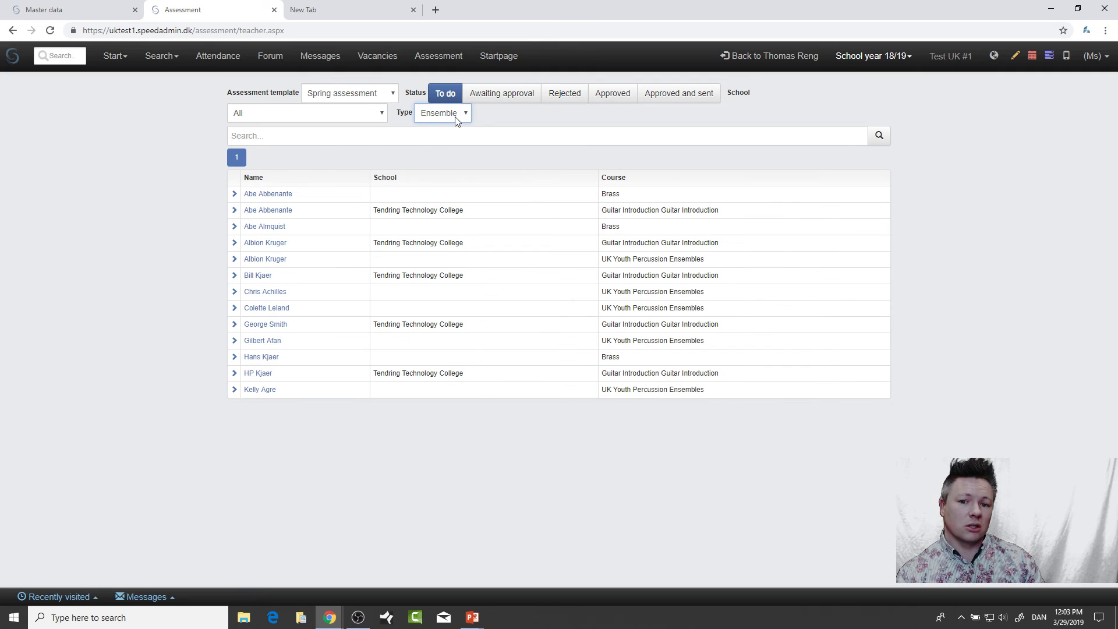
Filter the assessments by Abbotsweld Primary School and Abacus Primary School, and reset the school and type filters to All
left_click(342, 116)
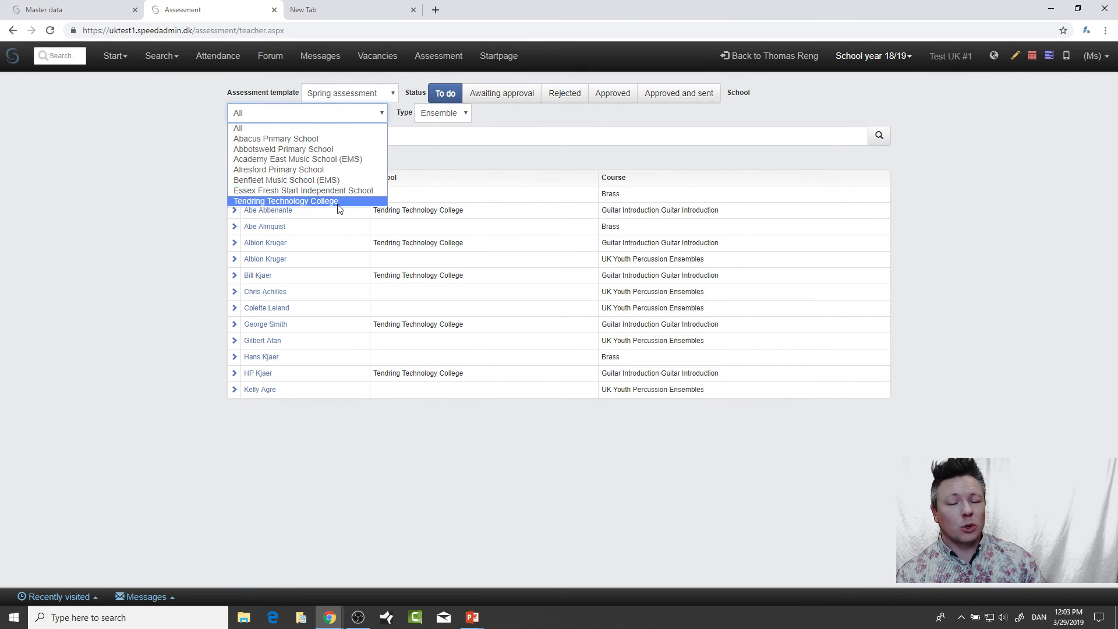
left_click(360, 149)
left_click(368, 118)
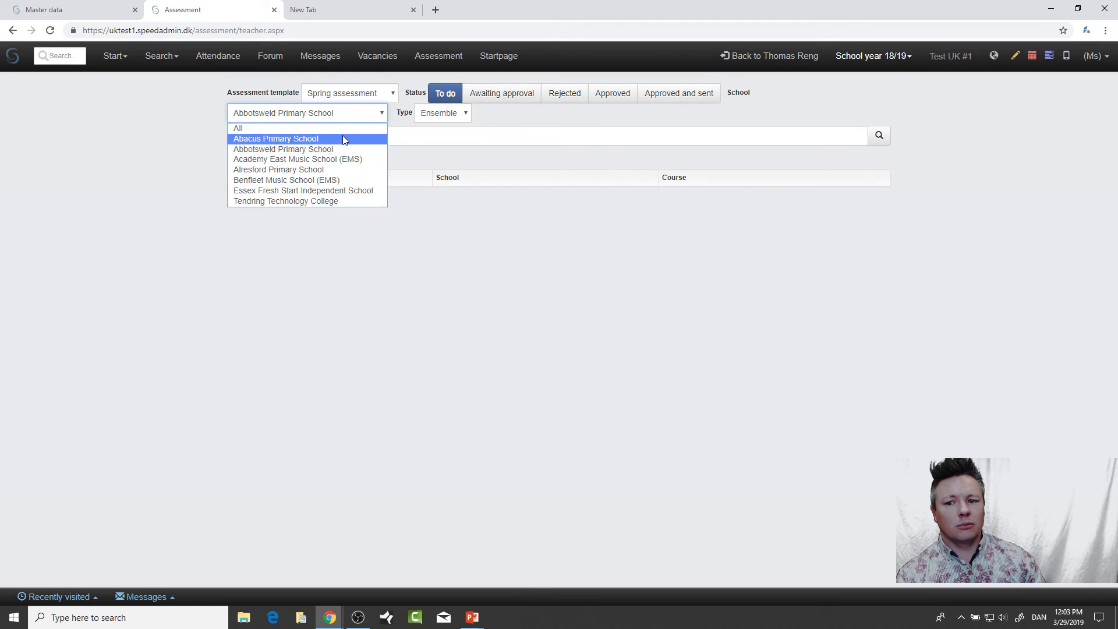
left_click(343, 137)
left_click(359, 118)
left_click(344, 129)
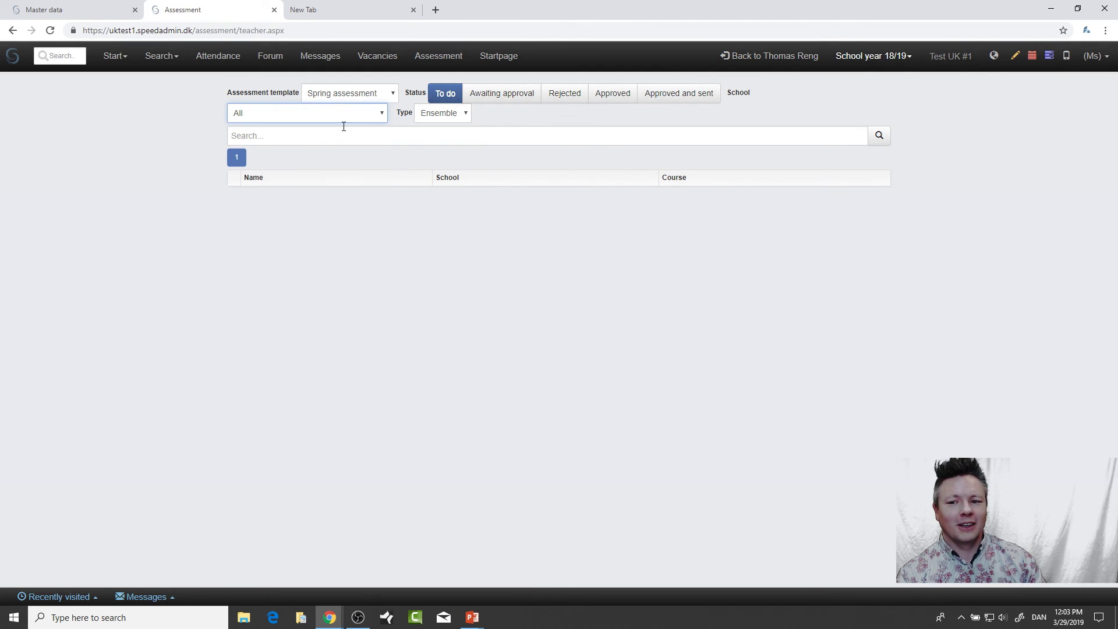
left_click(455, 121)
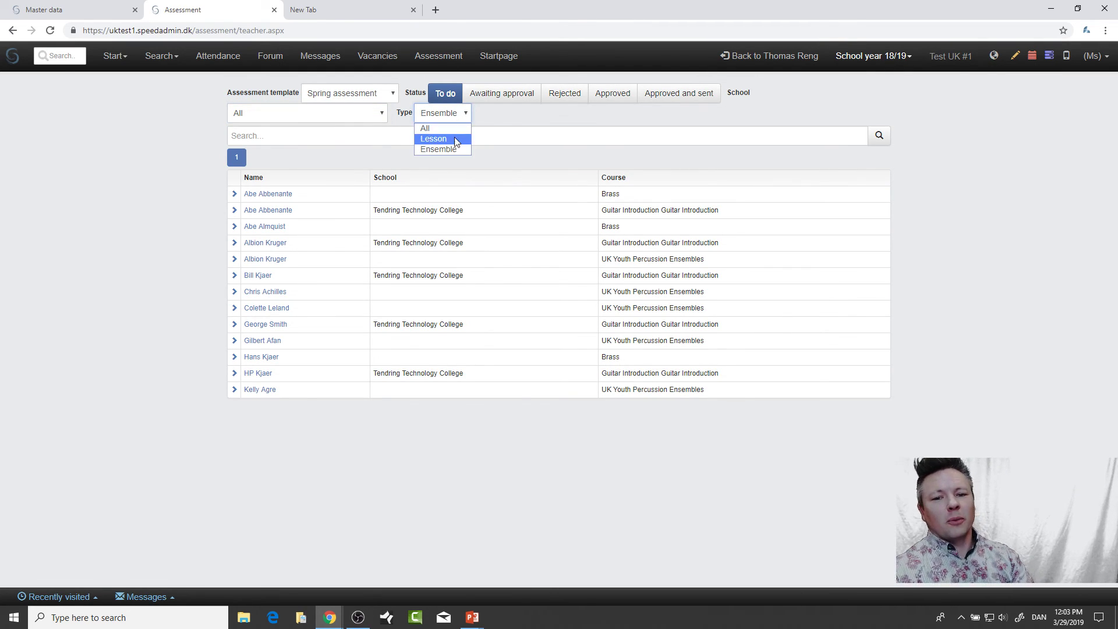
left_click(425, 128)
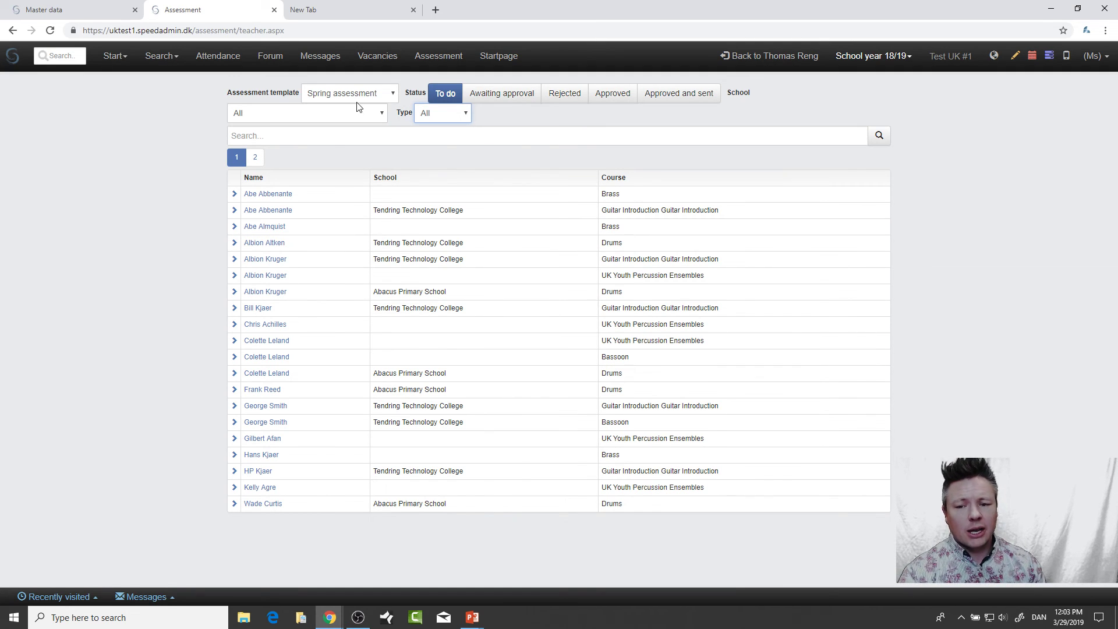
Check the available assessment templates and keep Spring assessment selected
left_click(390, 94)
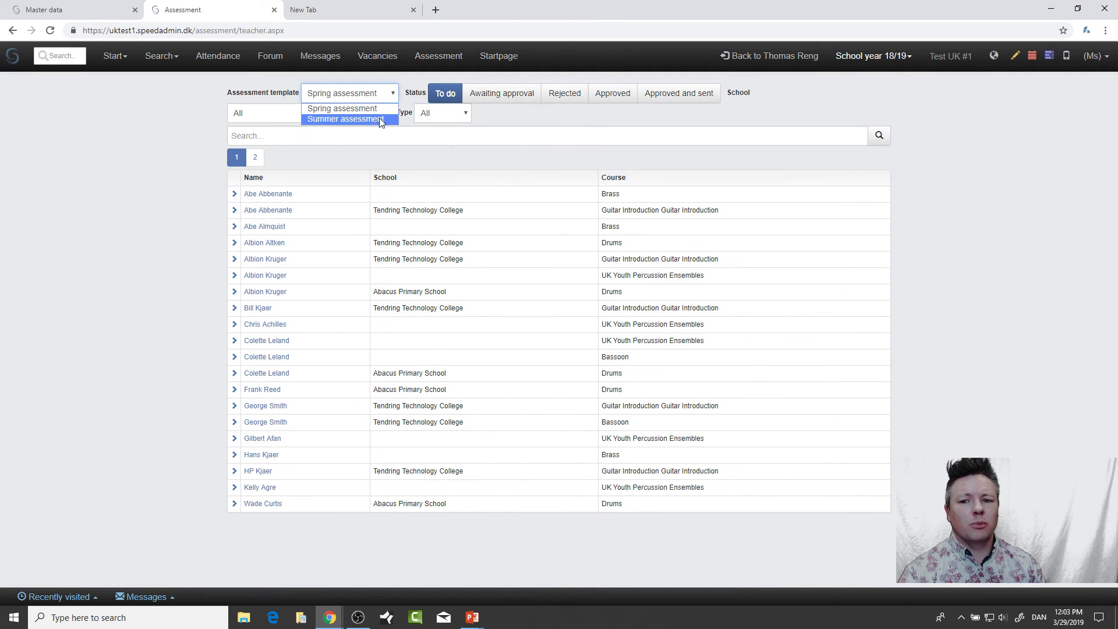
key("Up")
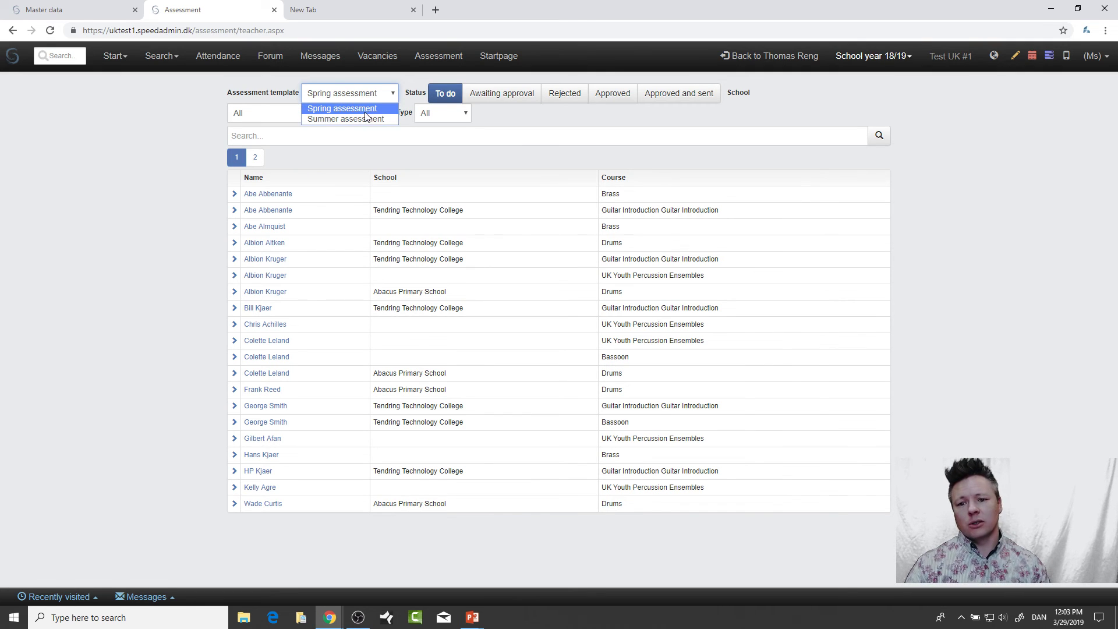
left_click(331, 108)
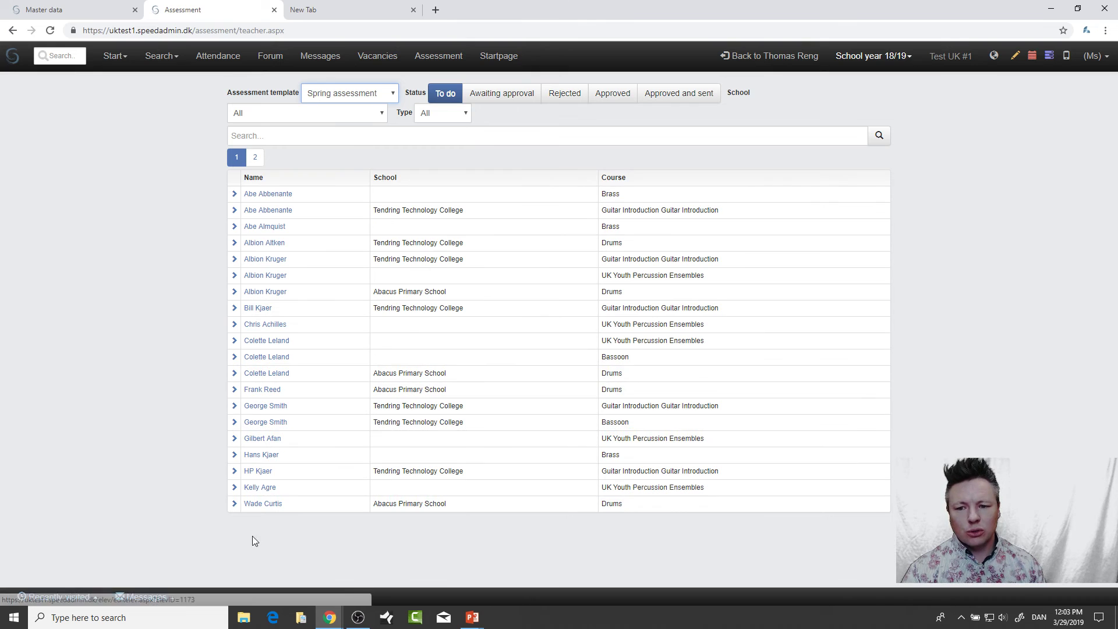
Expand the first listed student's Brass assessment and answer its questions with "Not much" and the placeholder text "Nlahffggadgadfgadfg"
left_click(233, 196)
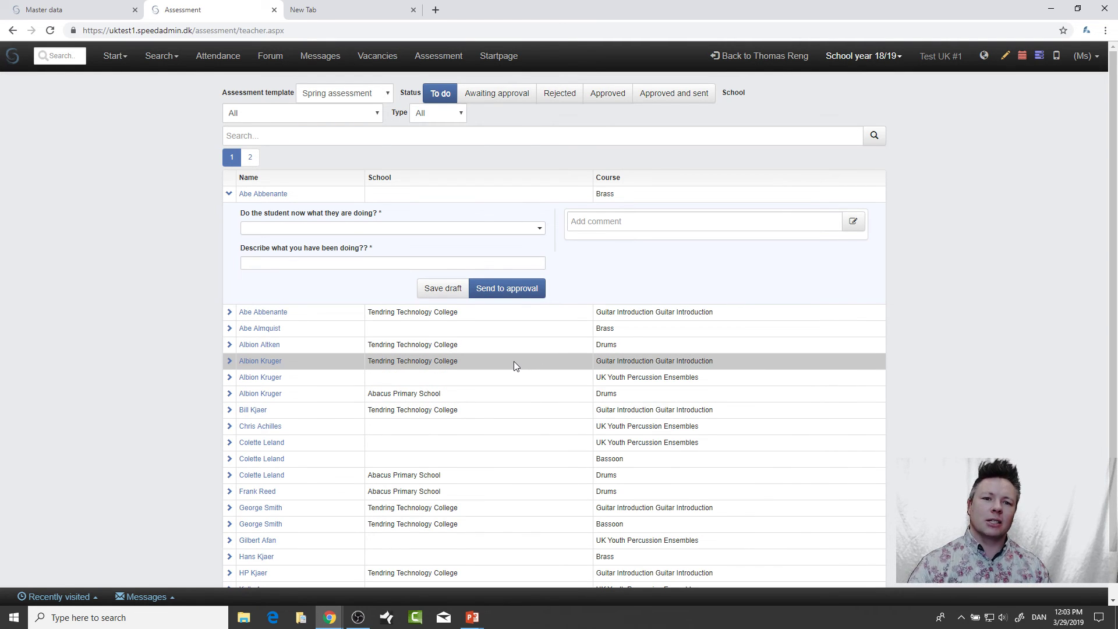
left_click(340, 234)
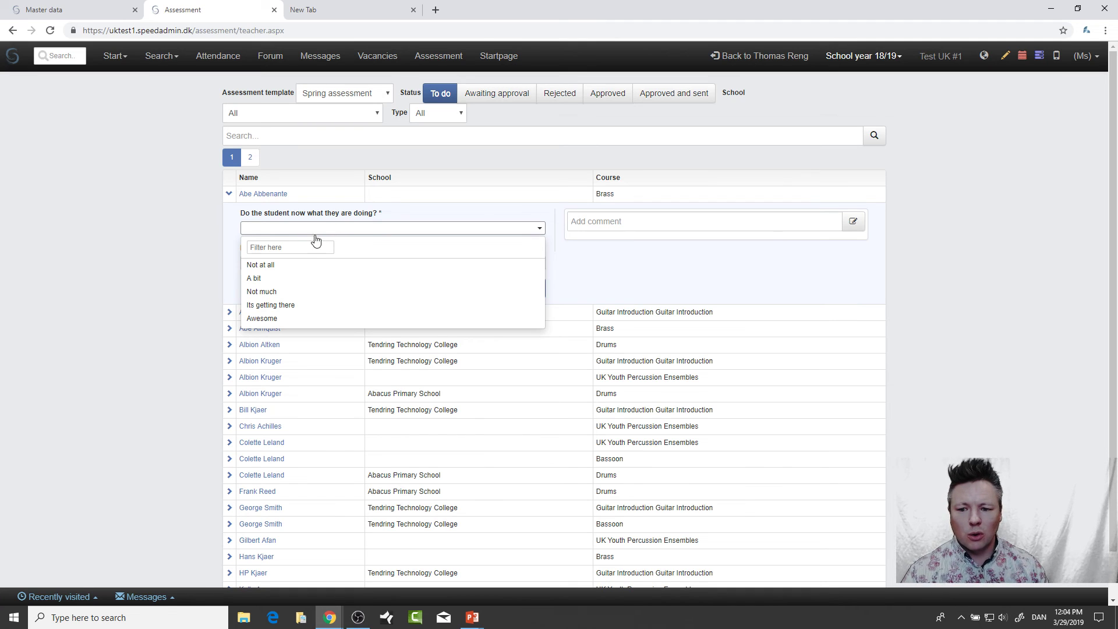
left_click(269, 291)
left_click(287, 262)
type("Nlahffggadgadfgadfg")
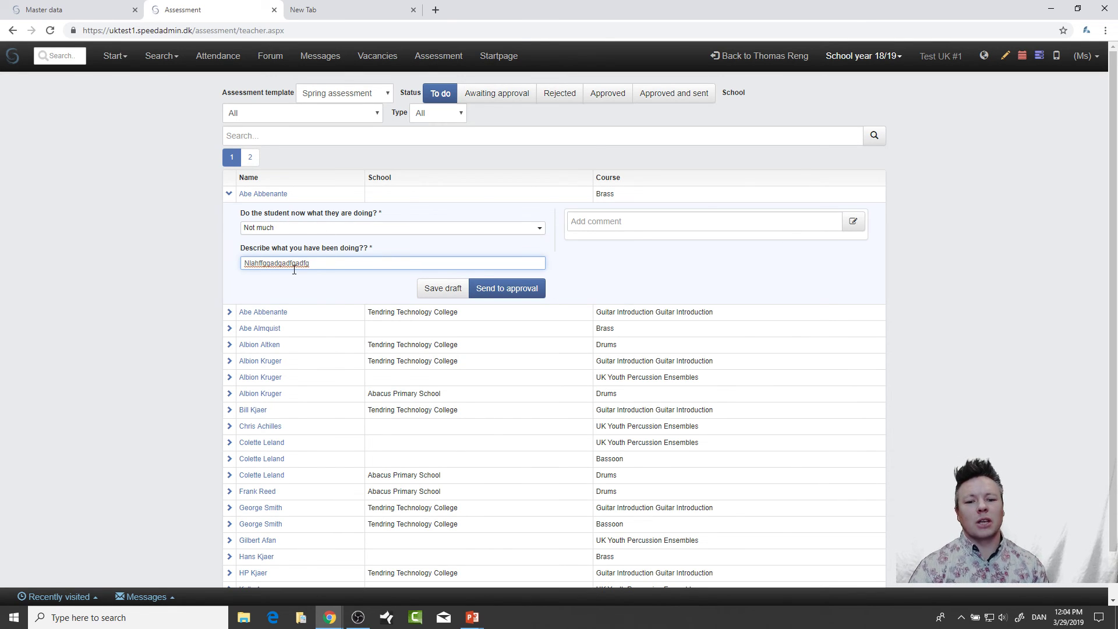
Write the comment "Is this ok???" on the Brass assessment and send it for approval
left_click(653, 222)
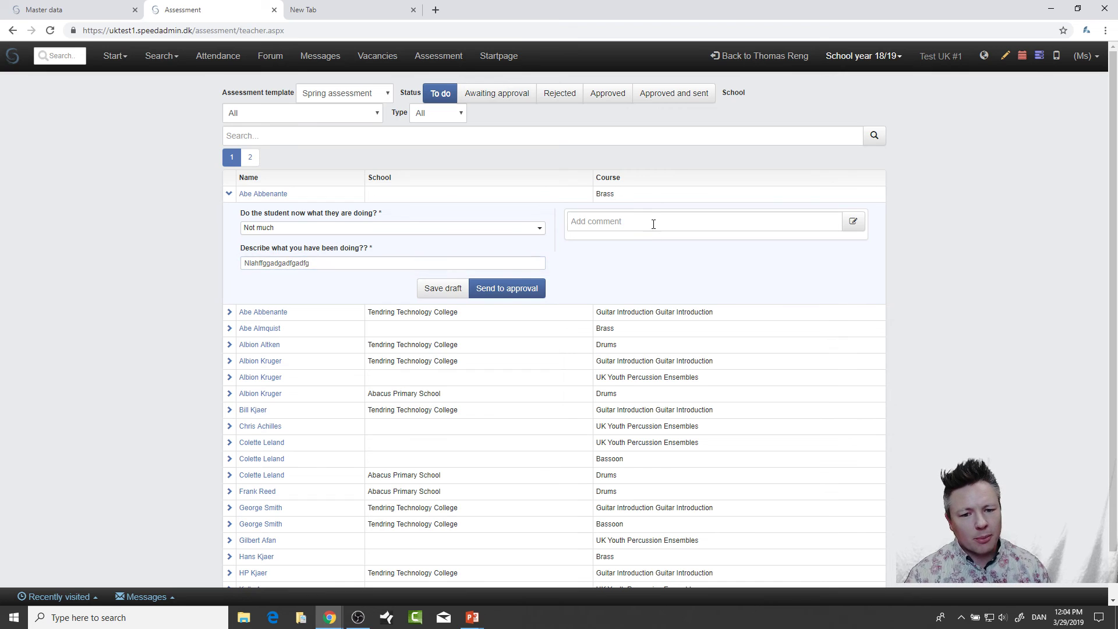
type("Is this ok???")
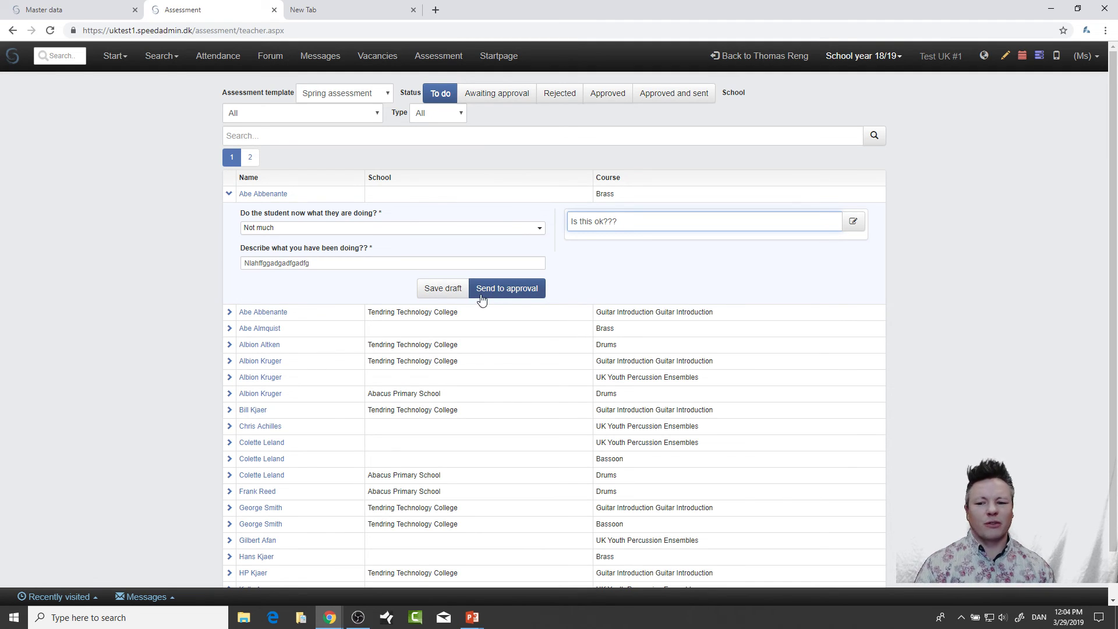
left_click(503, 296)
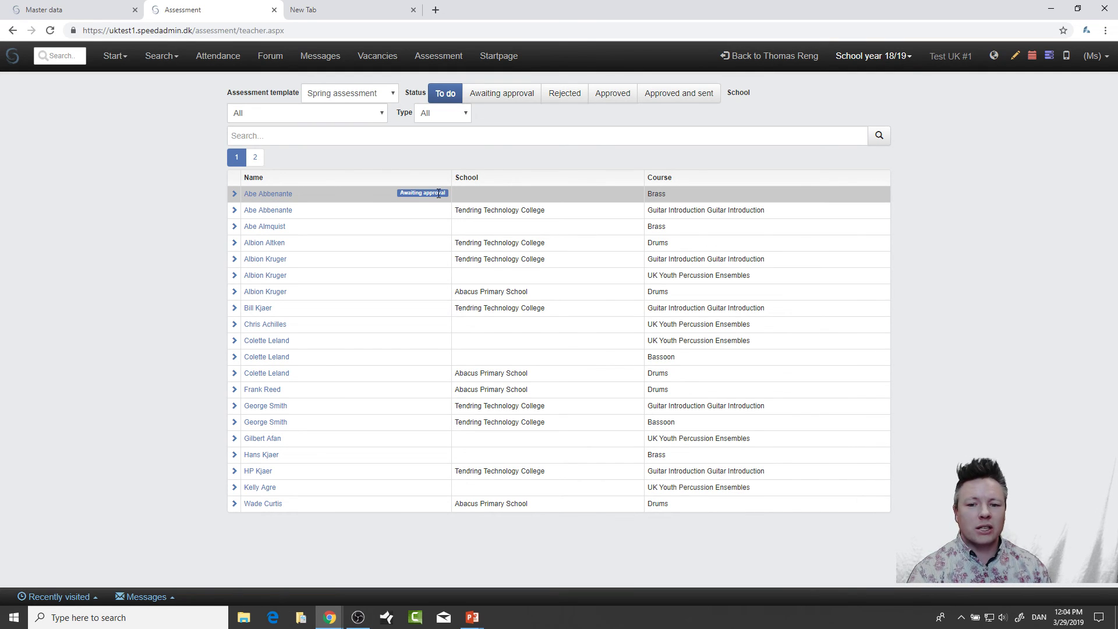
Return to the administrator account and open the admin assessment overview
left_click(753, 61)
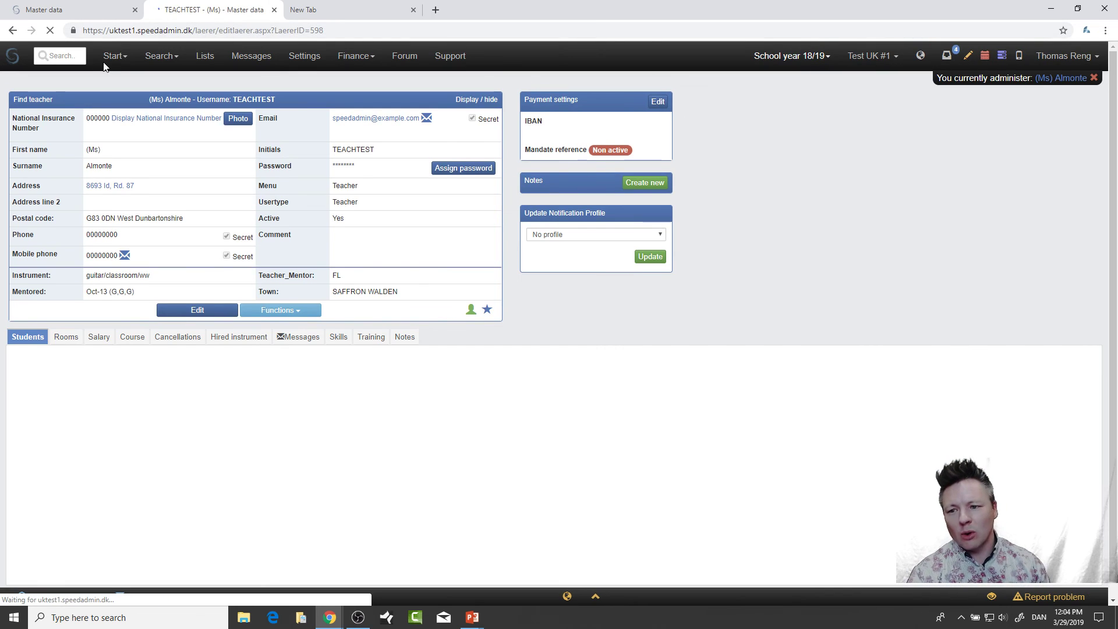
left_click(113, 56)
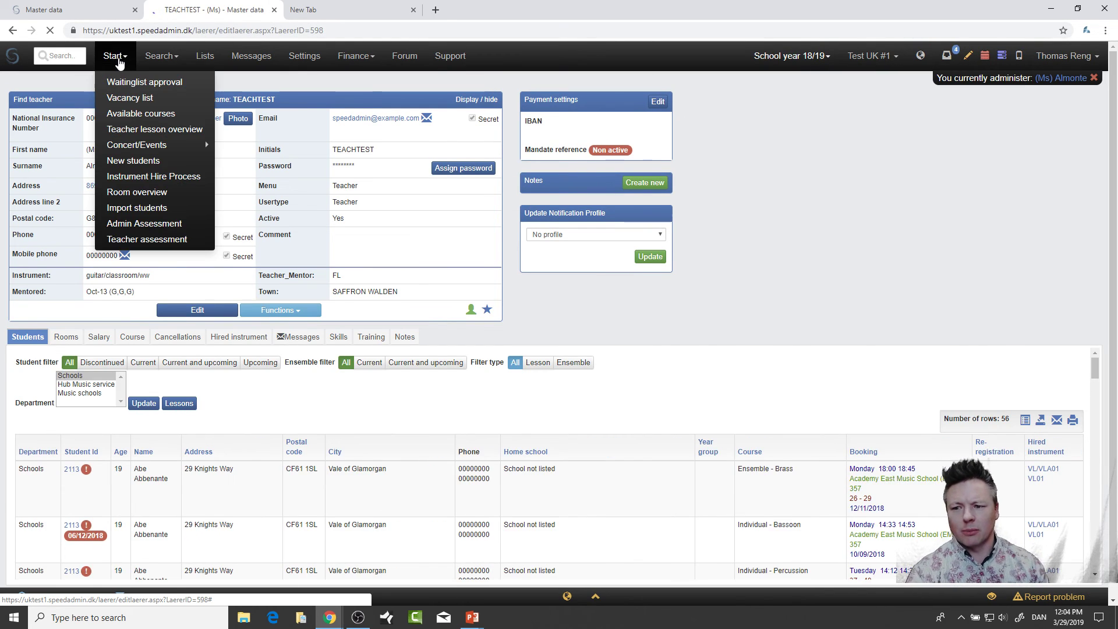
left_click(137, 225)
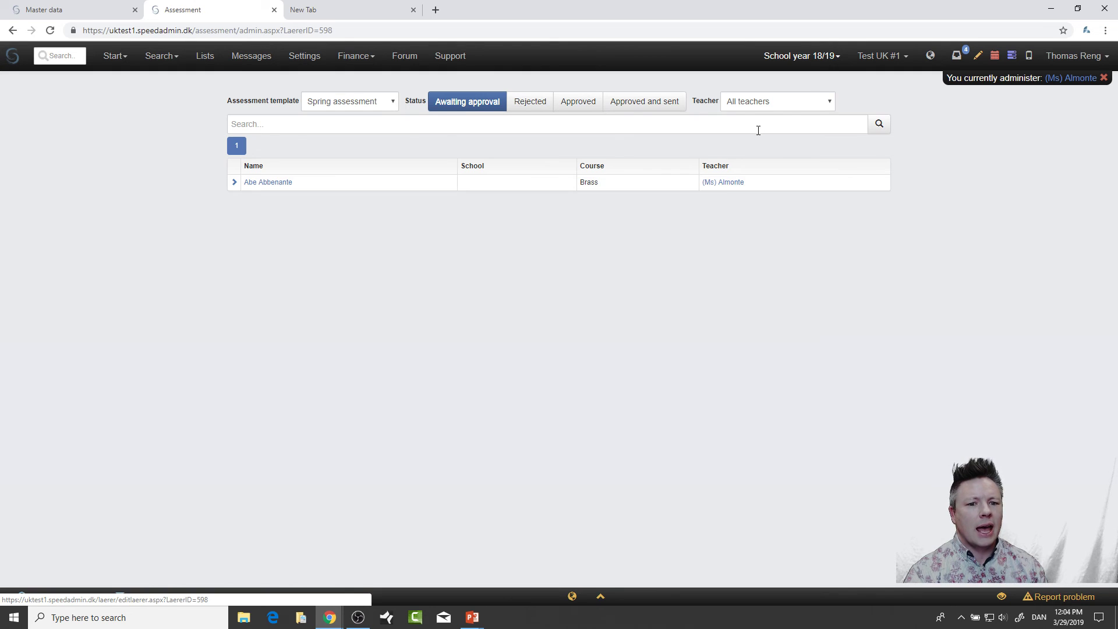
Check the available assessment template and teacher filter options, keeping Spring assessment and All teachers selected
left_click(352, 103)
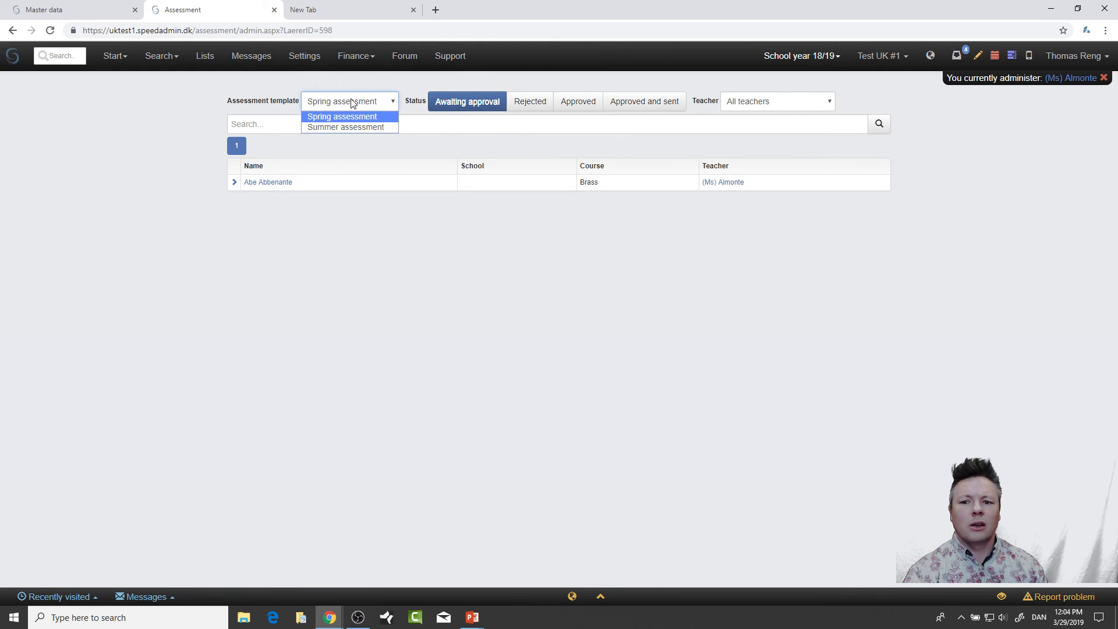
left_click(356, 103)
left_click(778, 106)
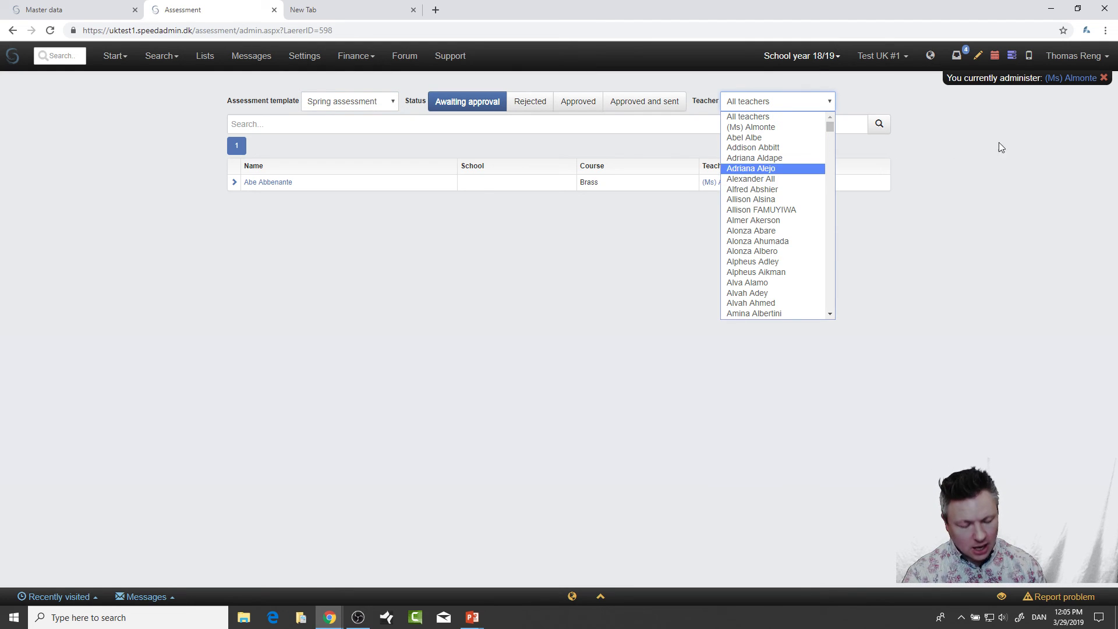
left_click(1045, 150)
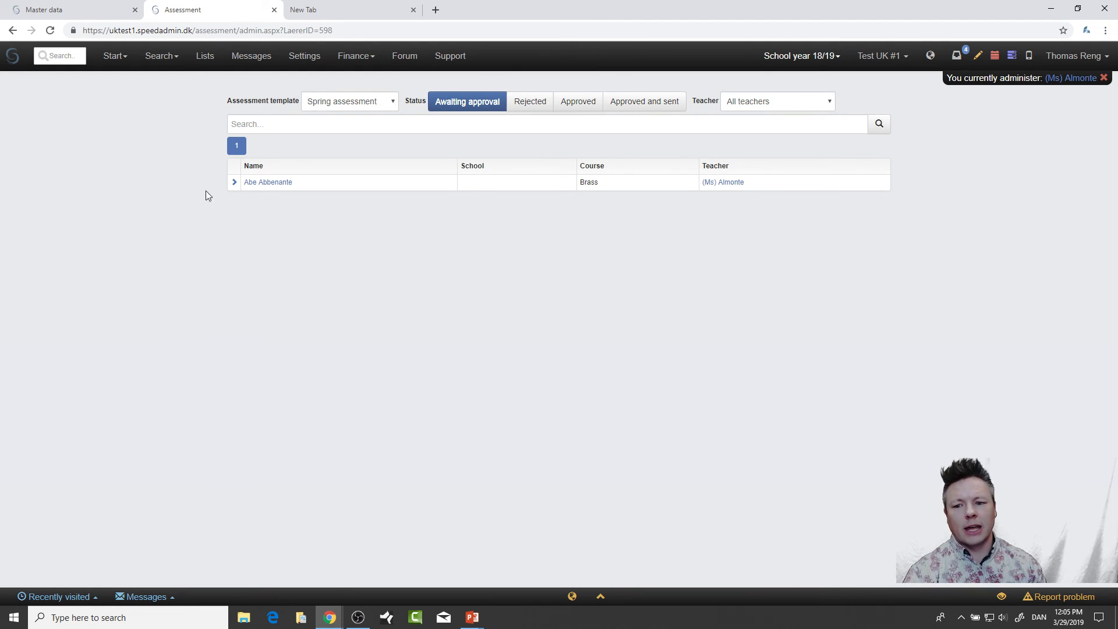
Expand the submitted Brass assessment, approve and send it, and embed the assessment report into the email
left_click(233, 182)
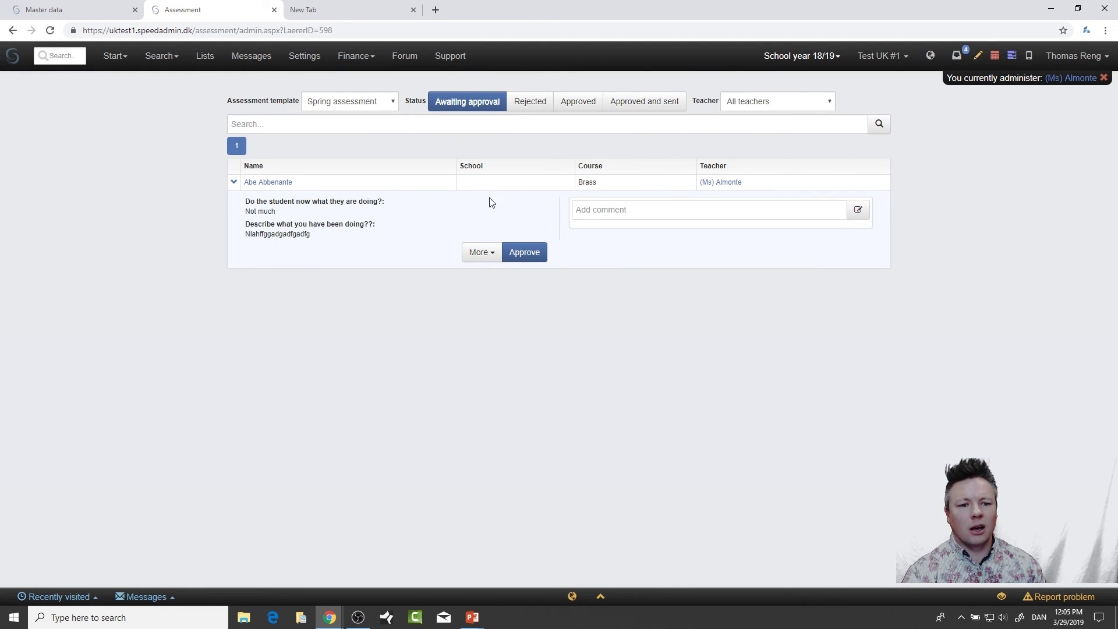
left_click(495, 253)
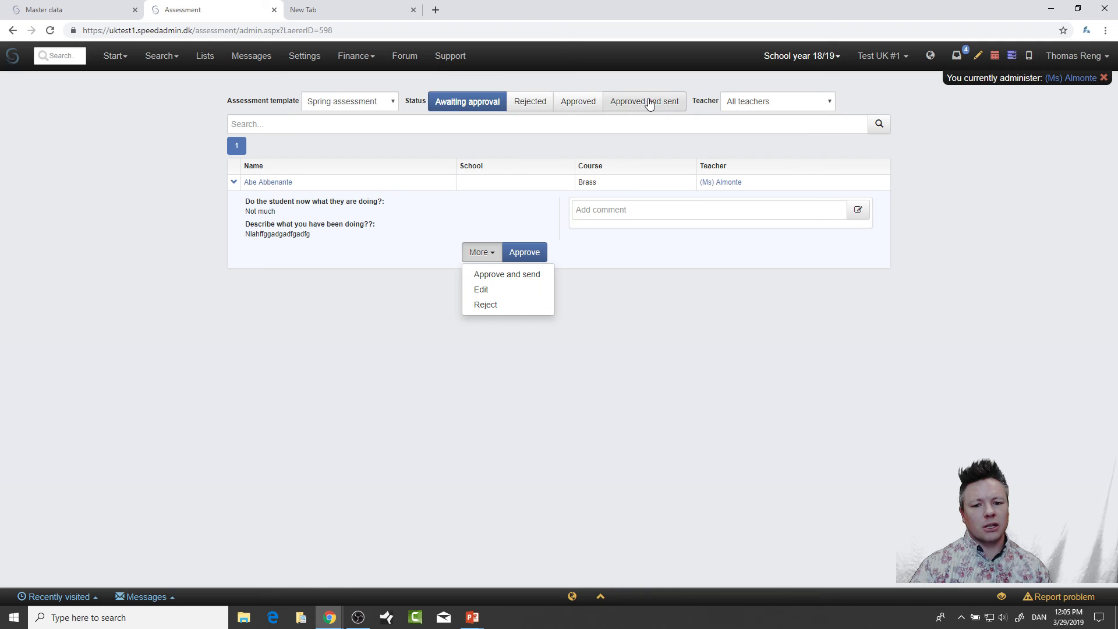
left_click(527, 276)
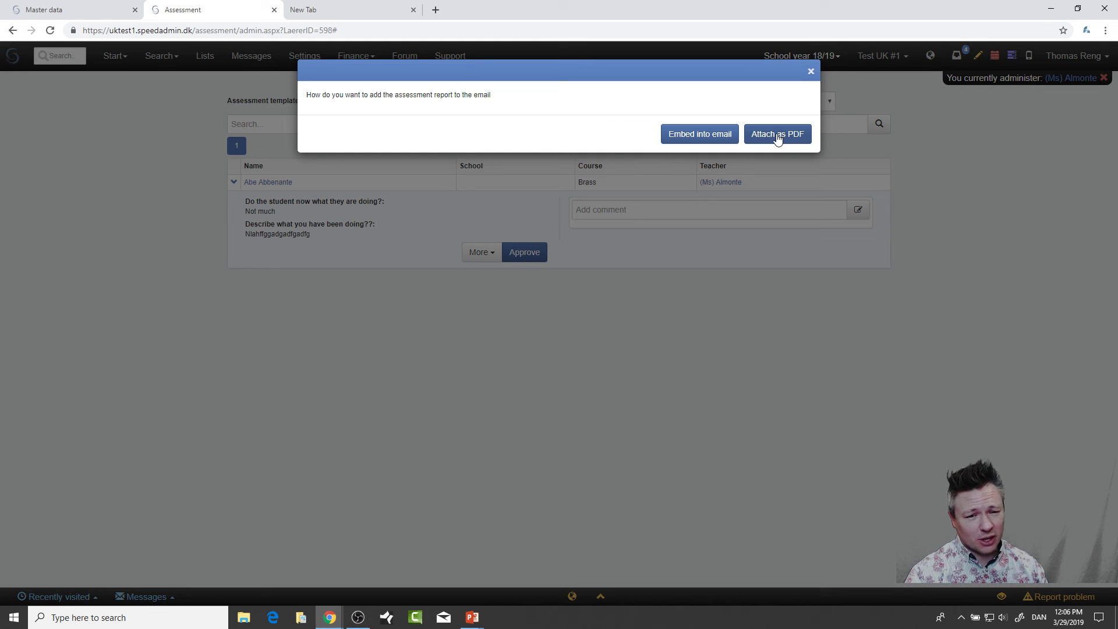
left_click(706, 136)
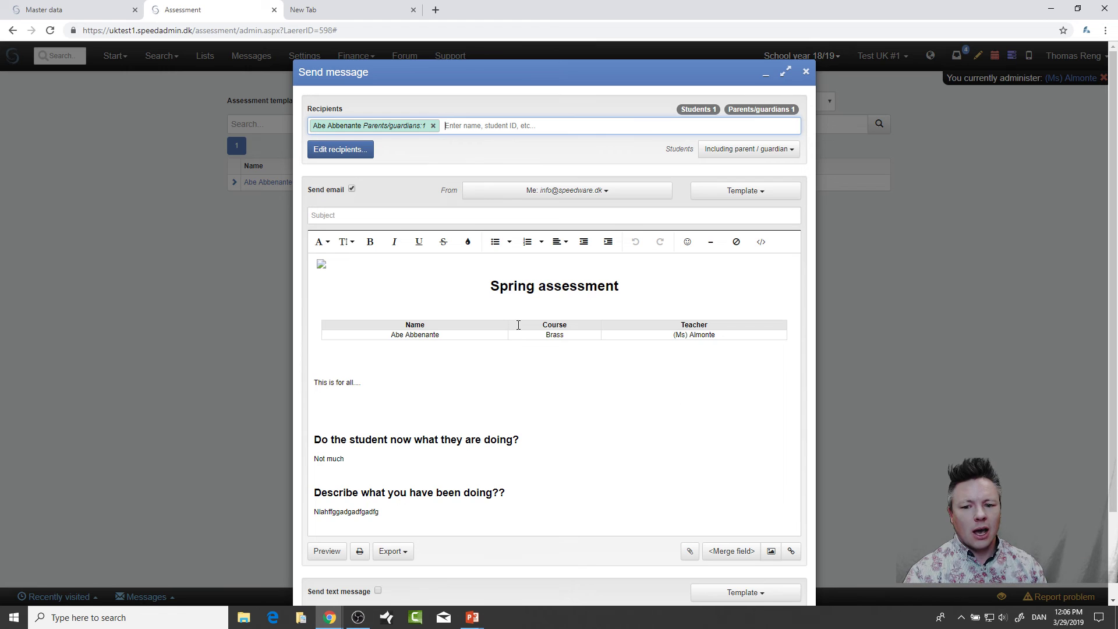
Review the assessment email, including its "This is for all..." text and sending options, and close the message window
left_click_drag(314, 384, 415, 379)
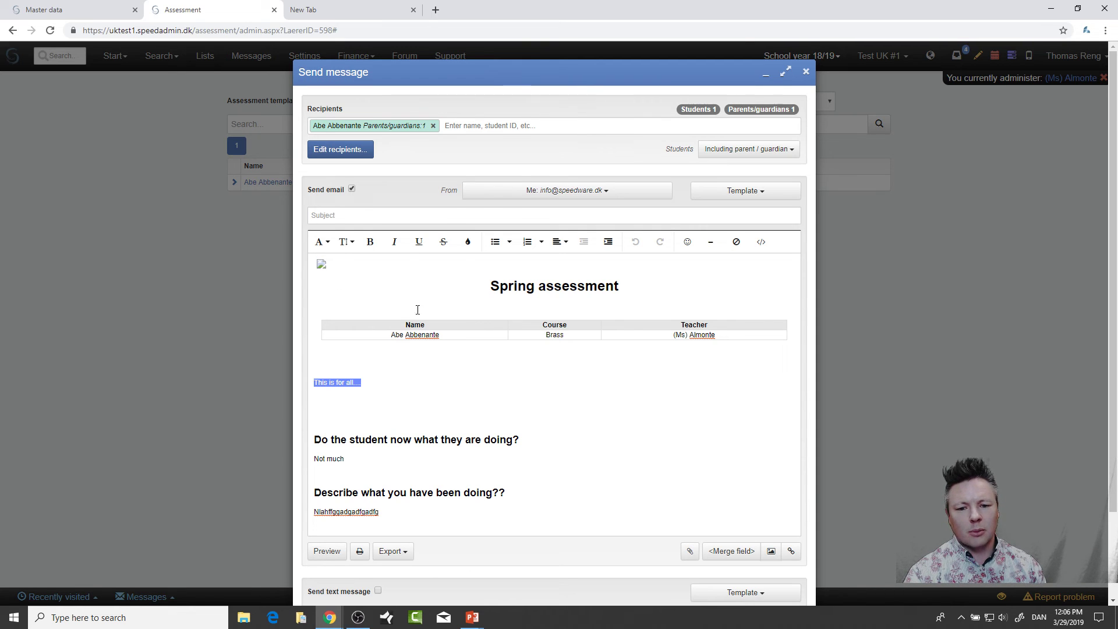
scroll(436, 326, "down", 2)
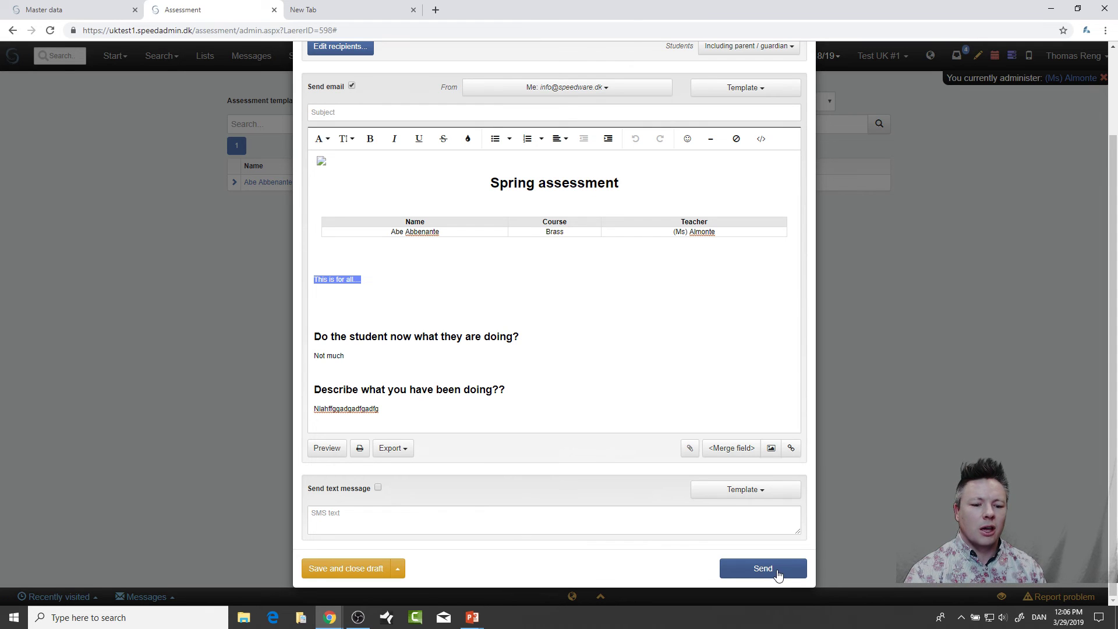
scroll(877, 215, "up", 2)
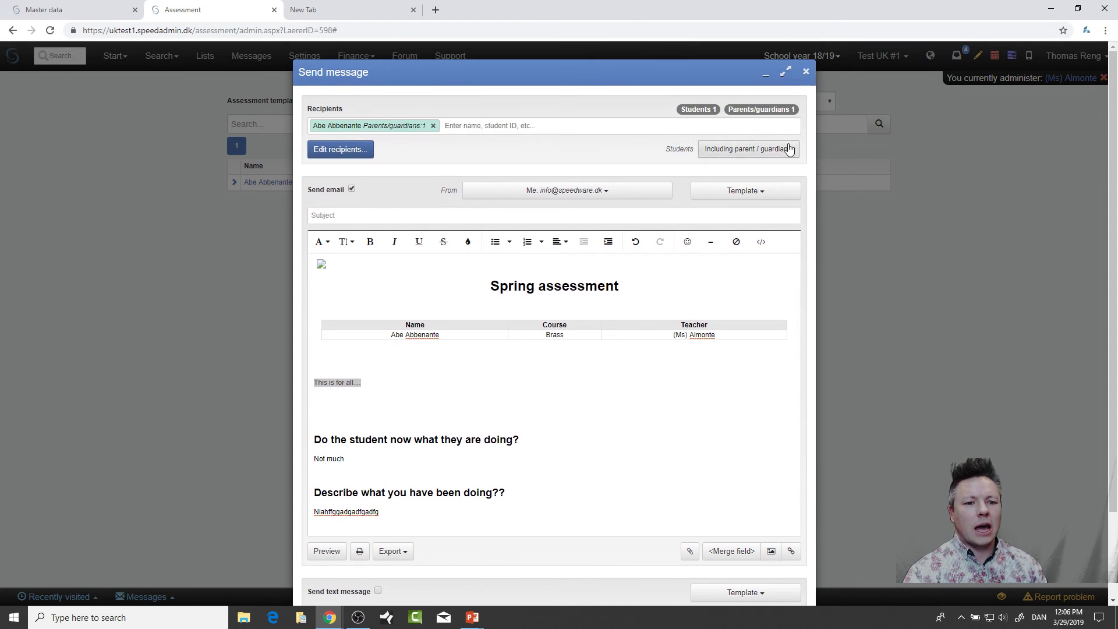
left_click(805, 68)
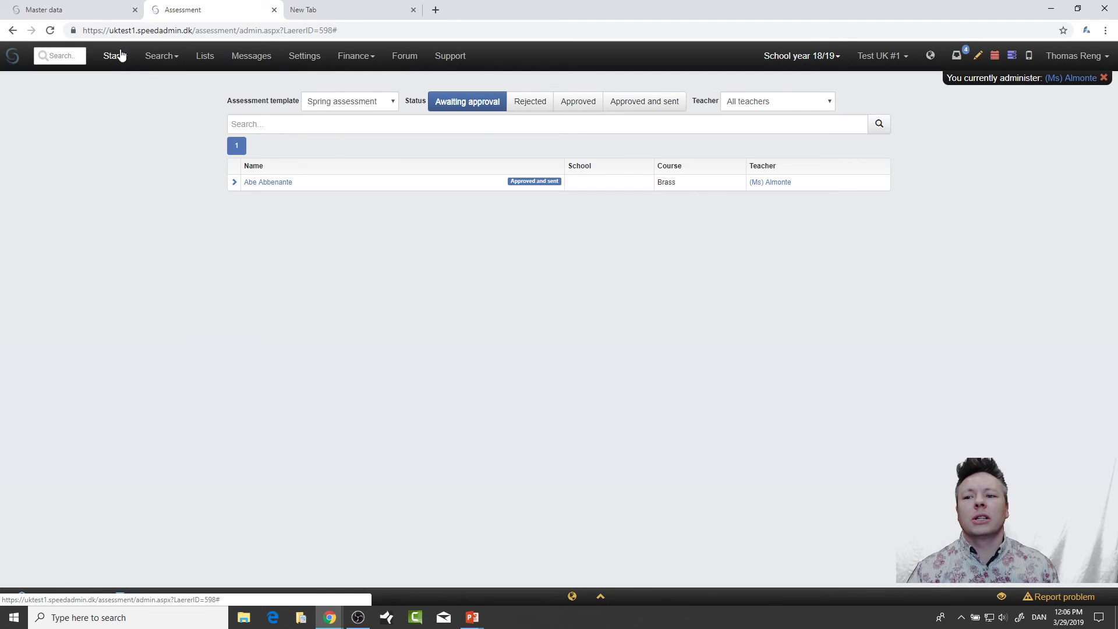
Find Abacus Primary School in the school search and open its dashboard
left_click(174, 68)
left_click(181, 135)
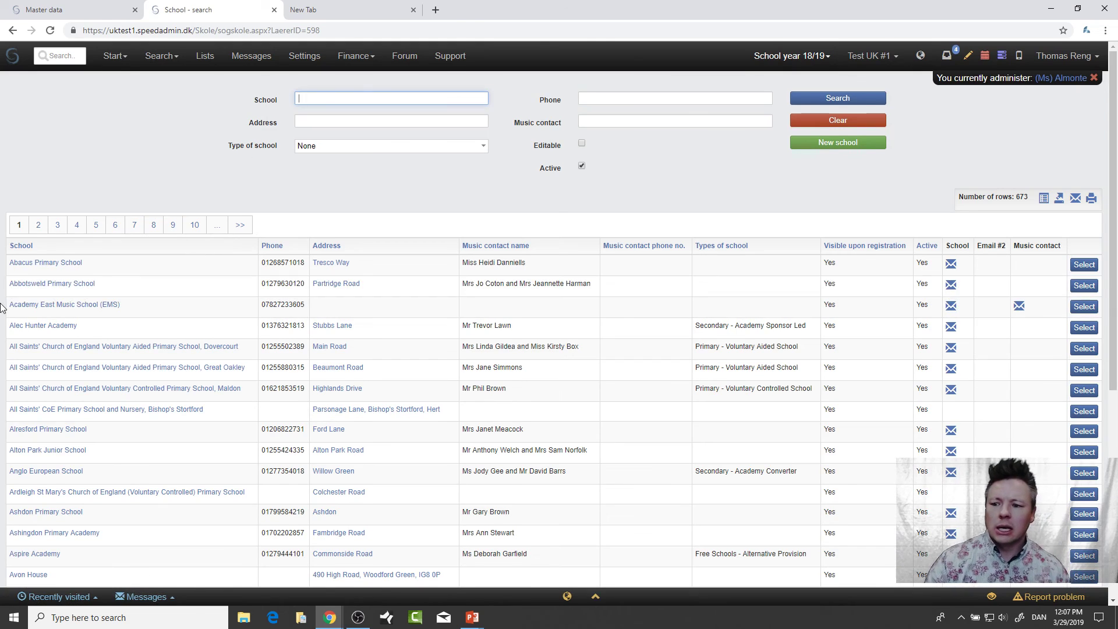
left_click(58, 265)
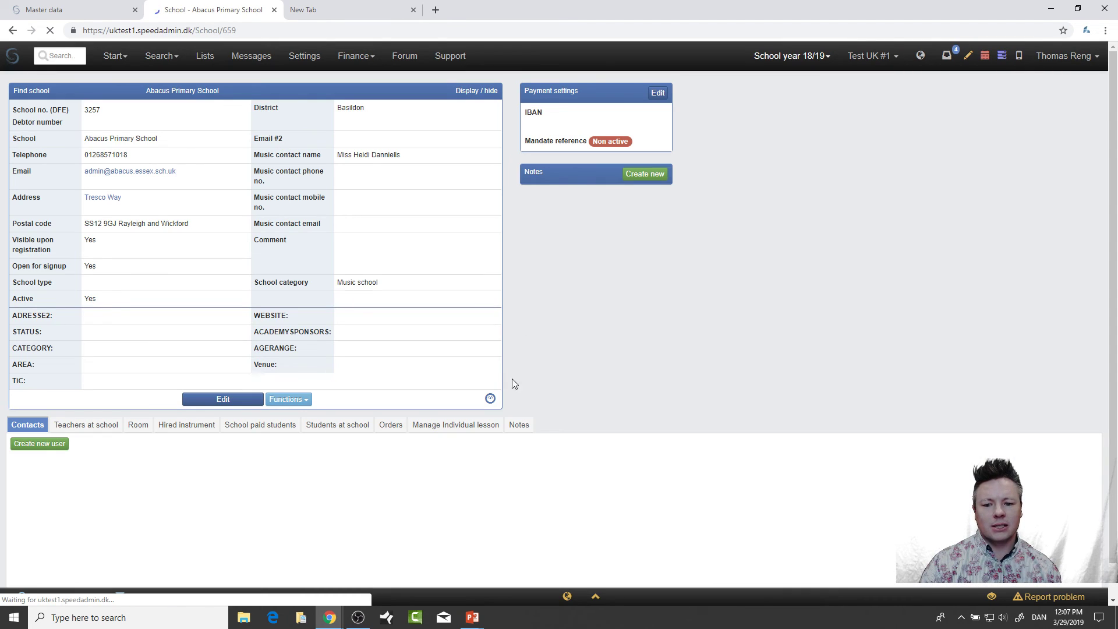
left_click(489, 402)
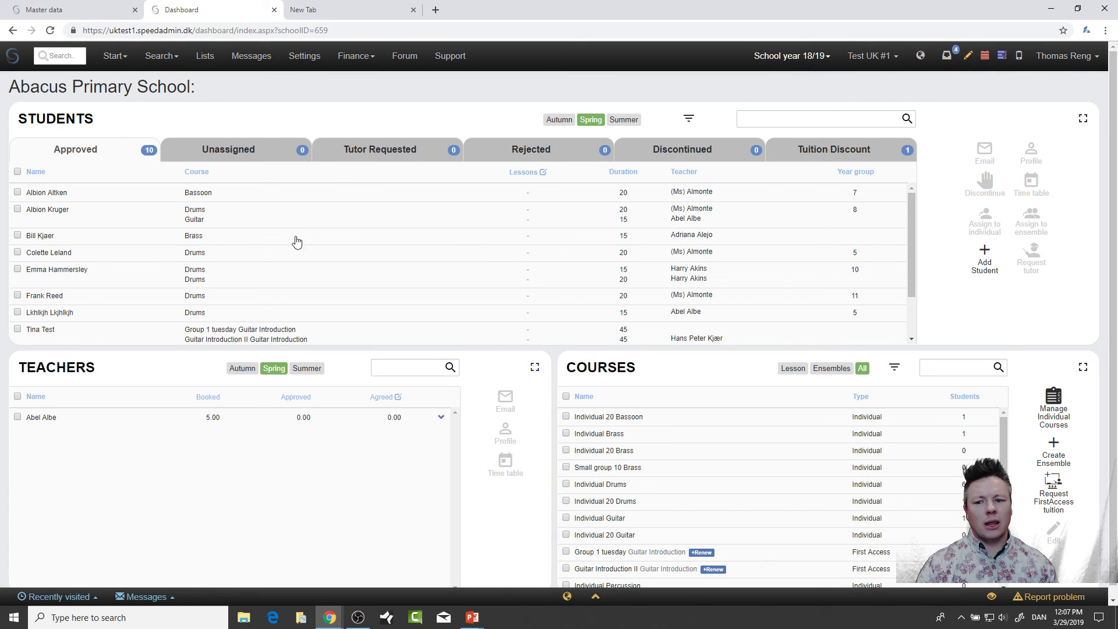
View the profile details of the first approved student, close them, and open the system's settings overview
left_click(90, 193)
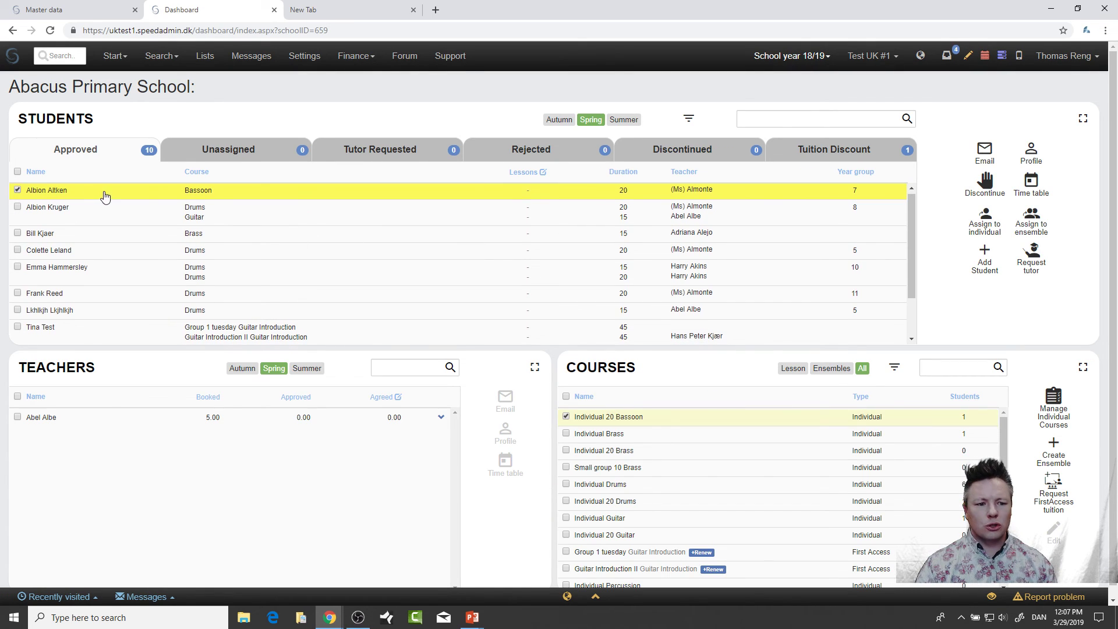
left_click(1030, 154)
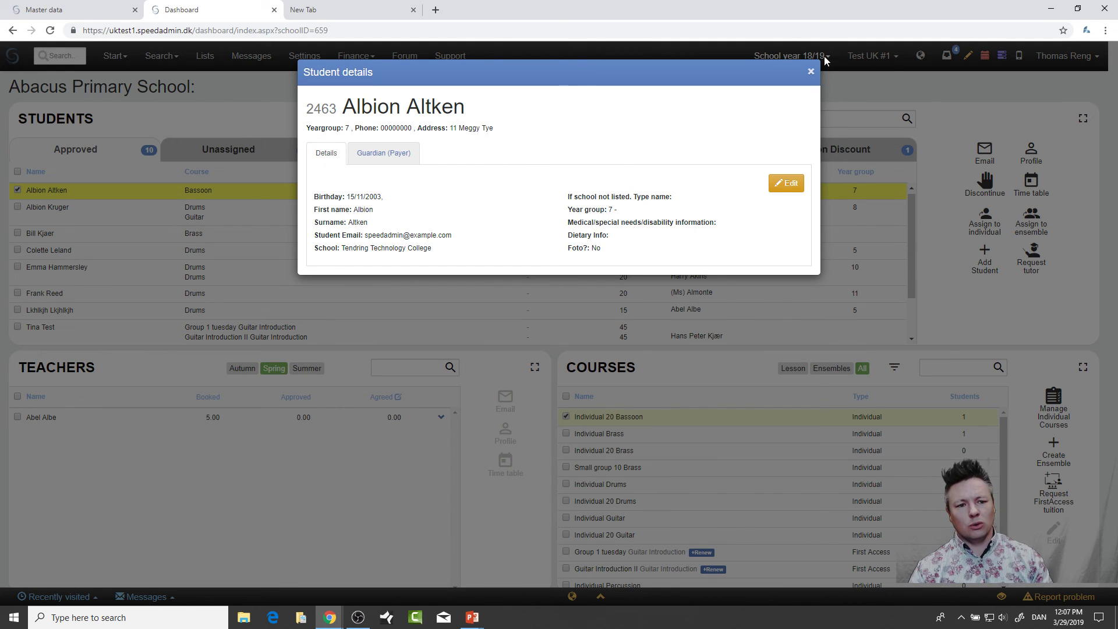
left_click(811, 72)
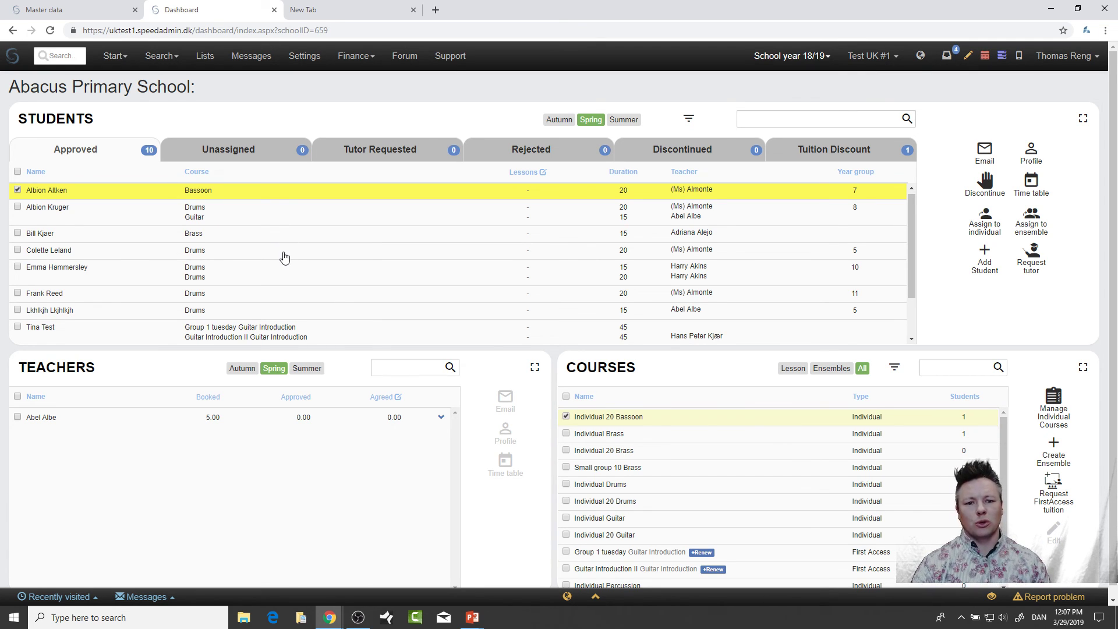
left_click(303, 56)
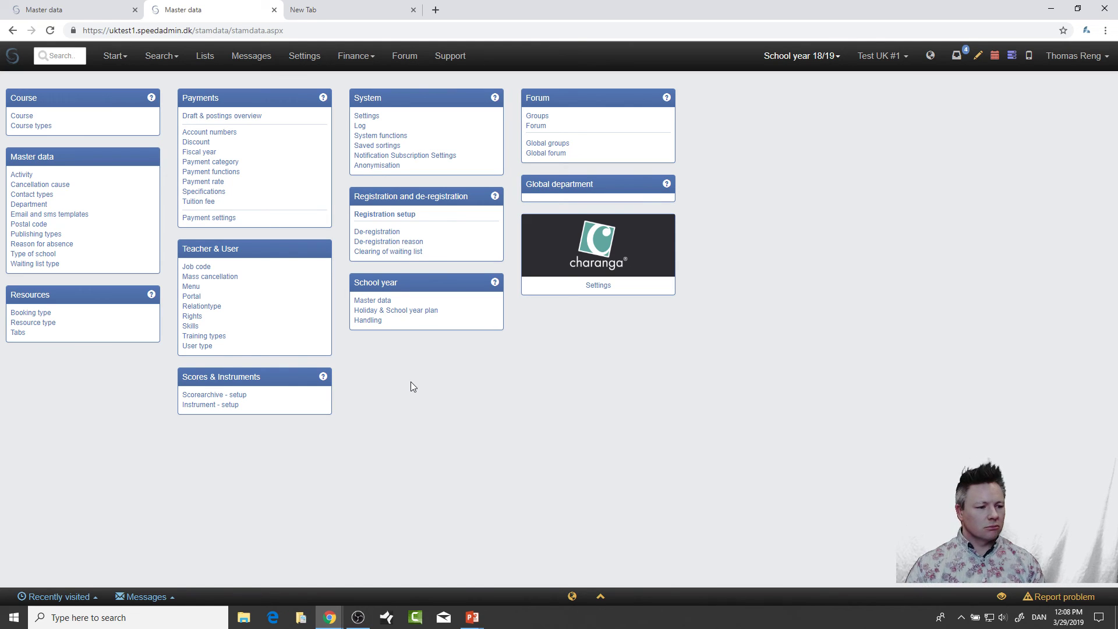
key("alt+Tab")
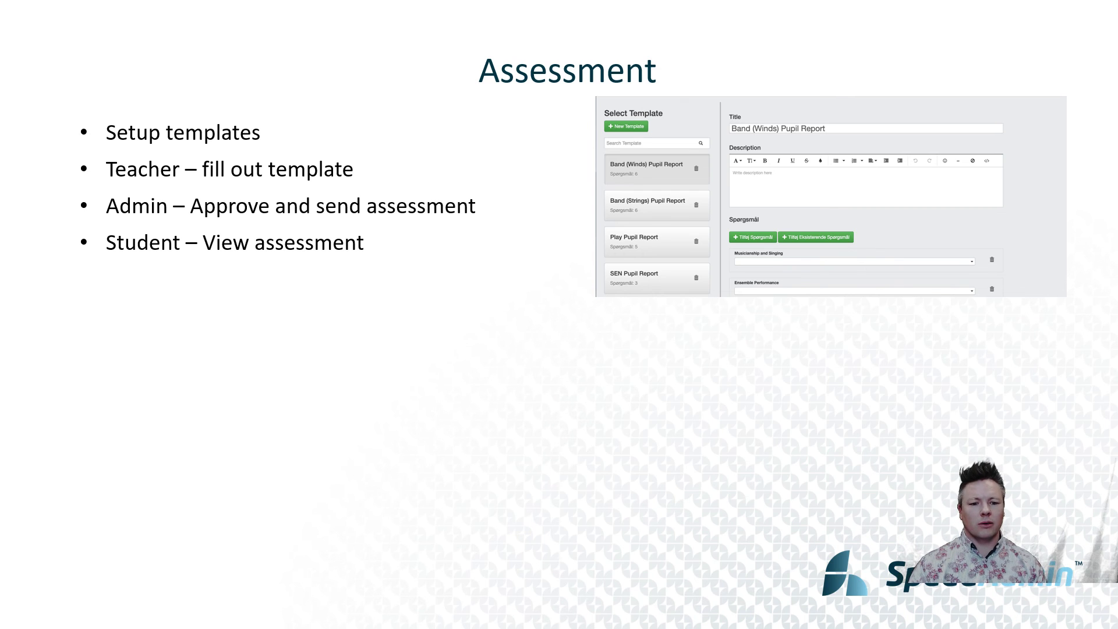
key("Right")
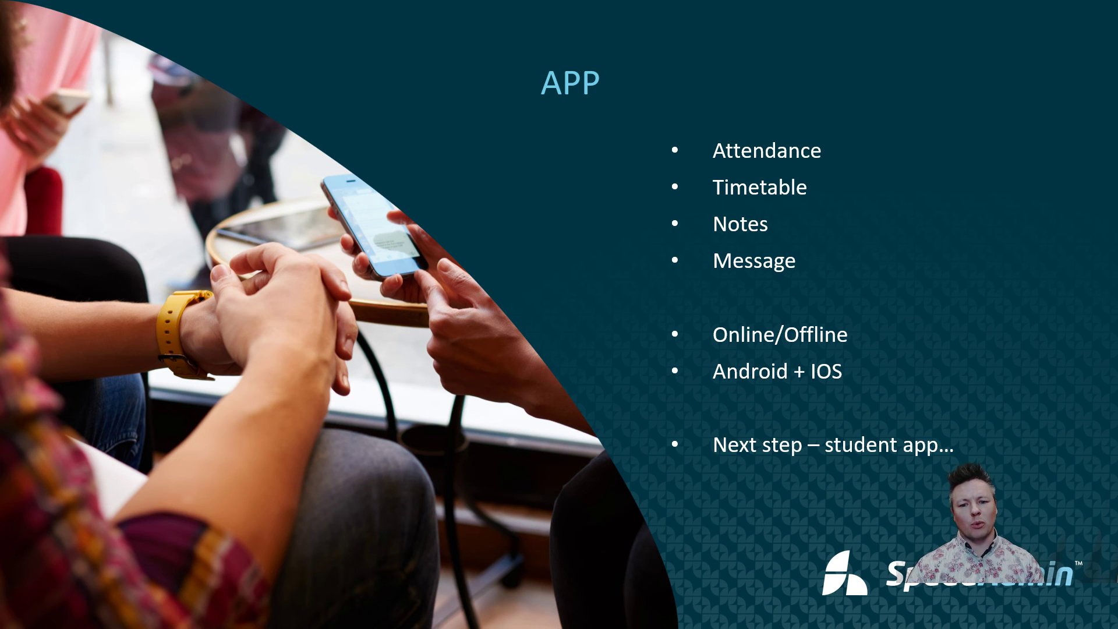
key("Right")
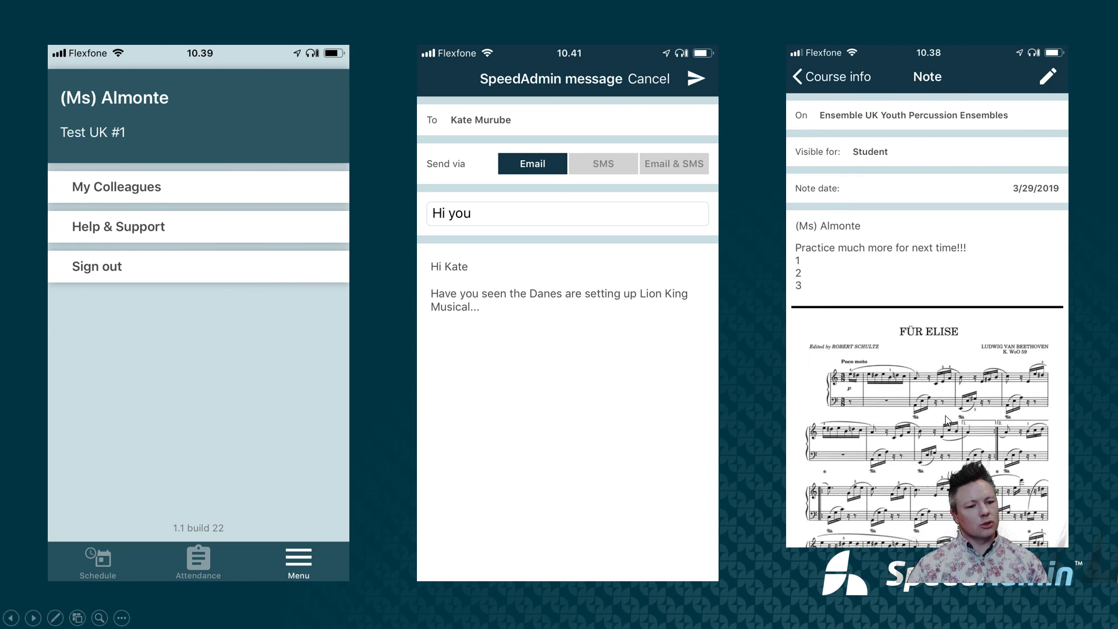
left_click(929, 379)
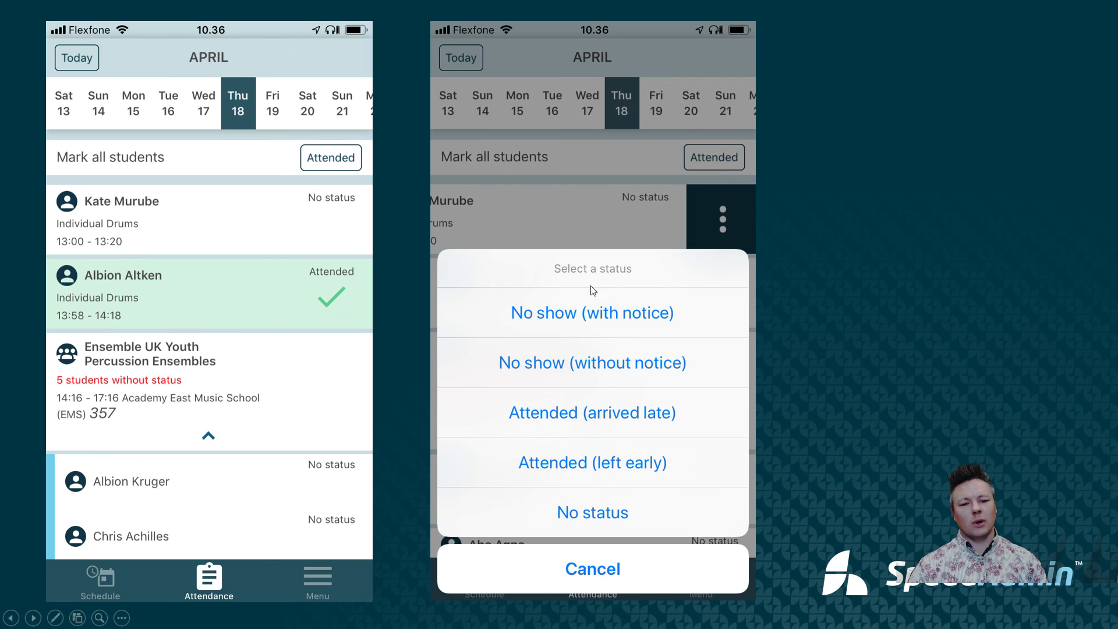
left_click(601, 348)
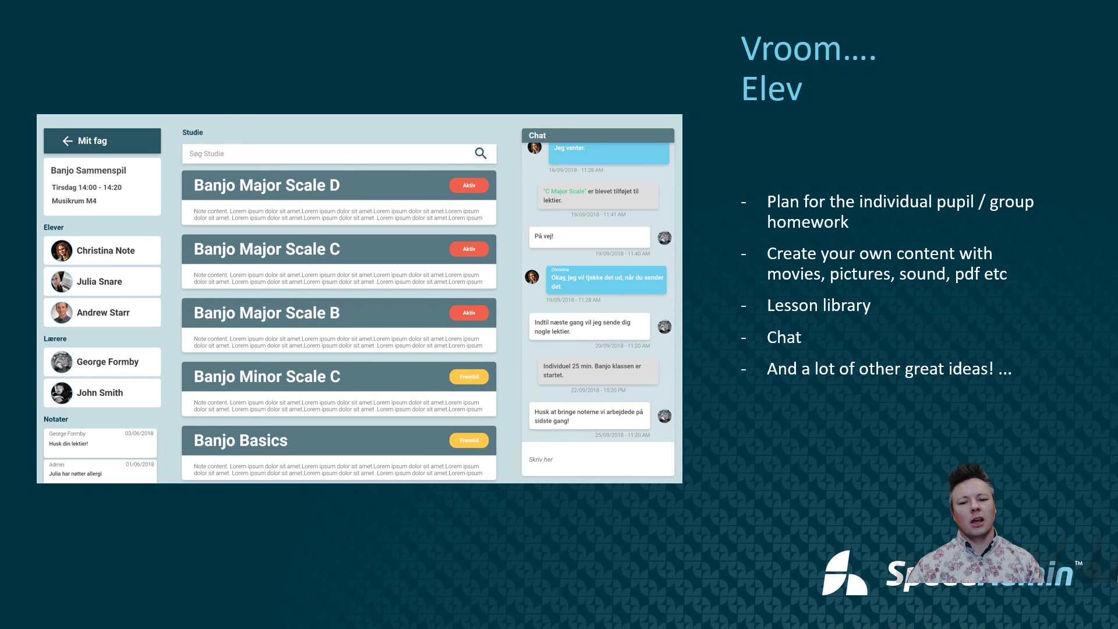
key("Right")
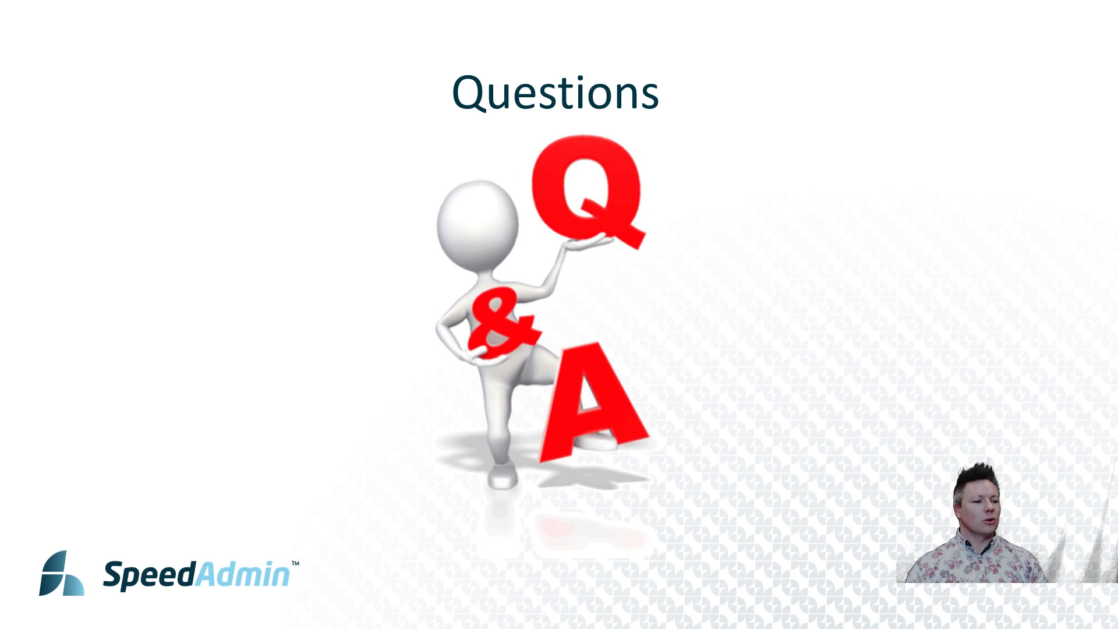